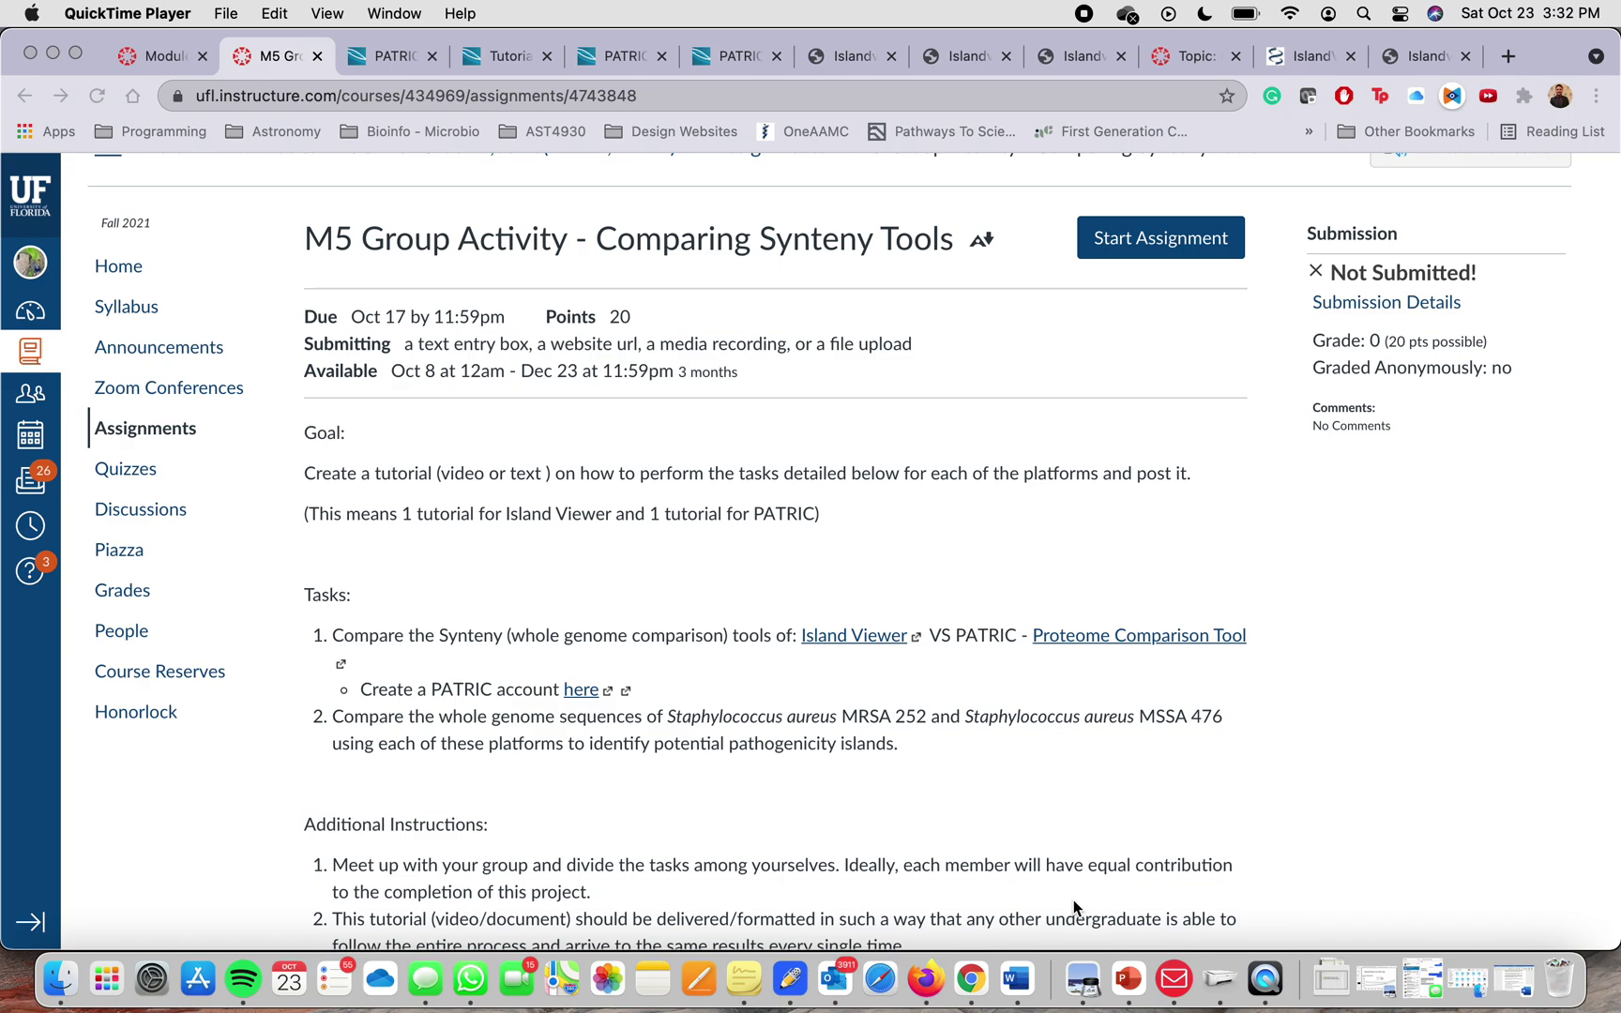
Bring the Chrome window with the Canvas 'M5 Group Activity – Comparing Synteny Tools' page forward.
left_click(827, 712)
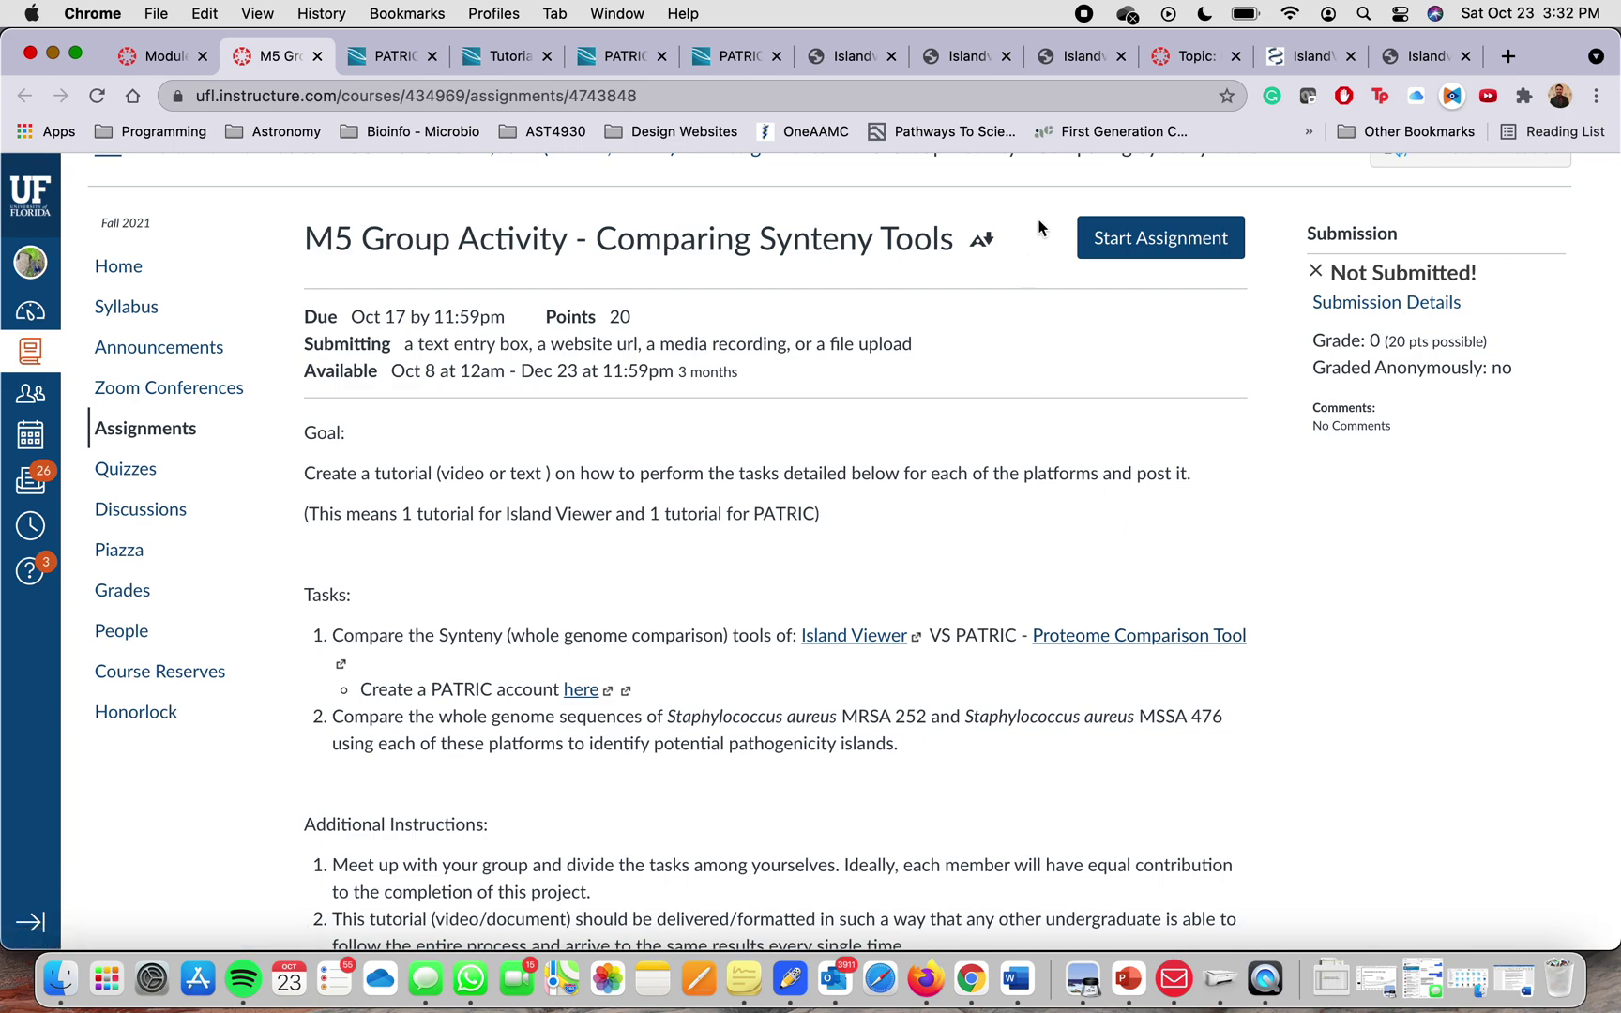
Return from the IslandViewer tab to the Google results for island viewer pathogenomics.
left_click(1407, 60)
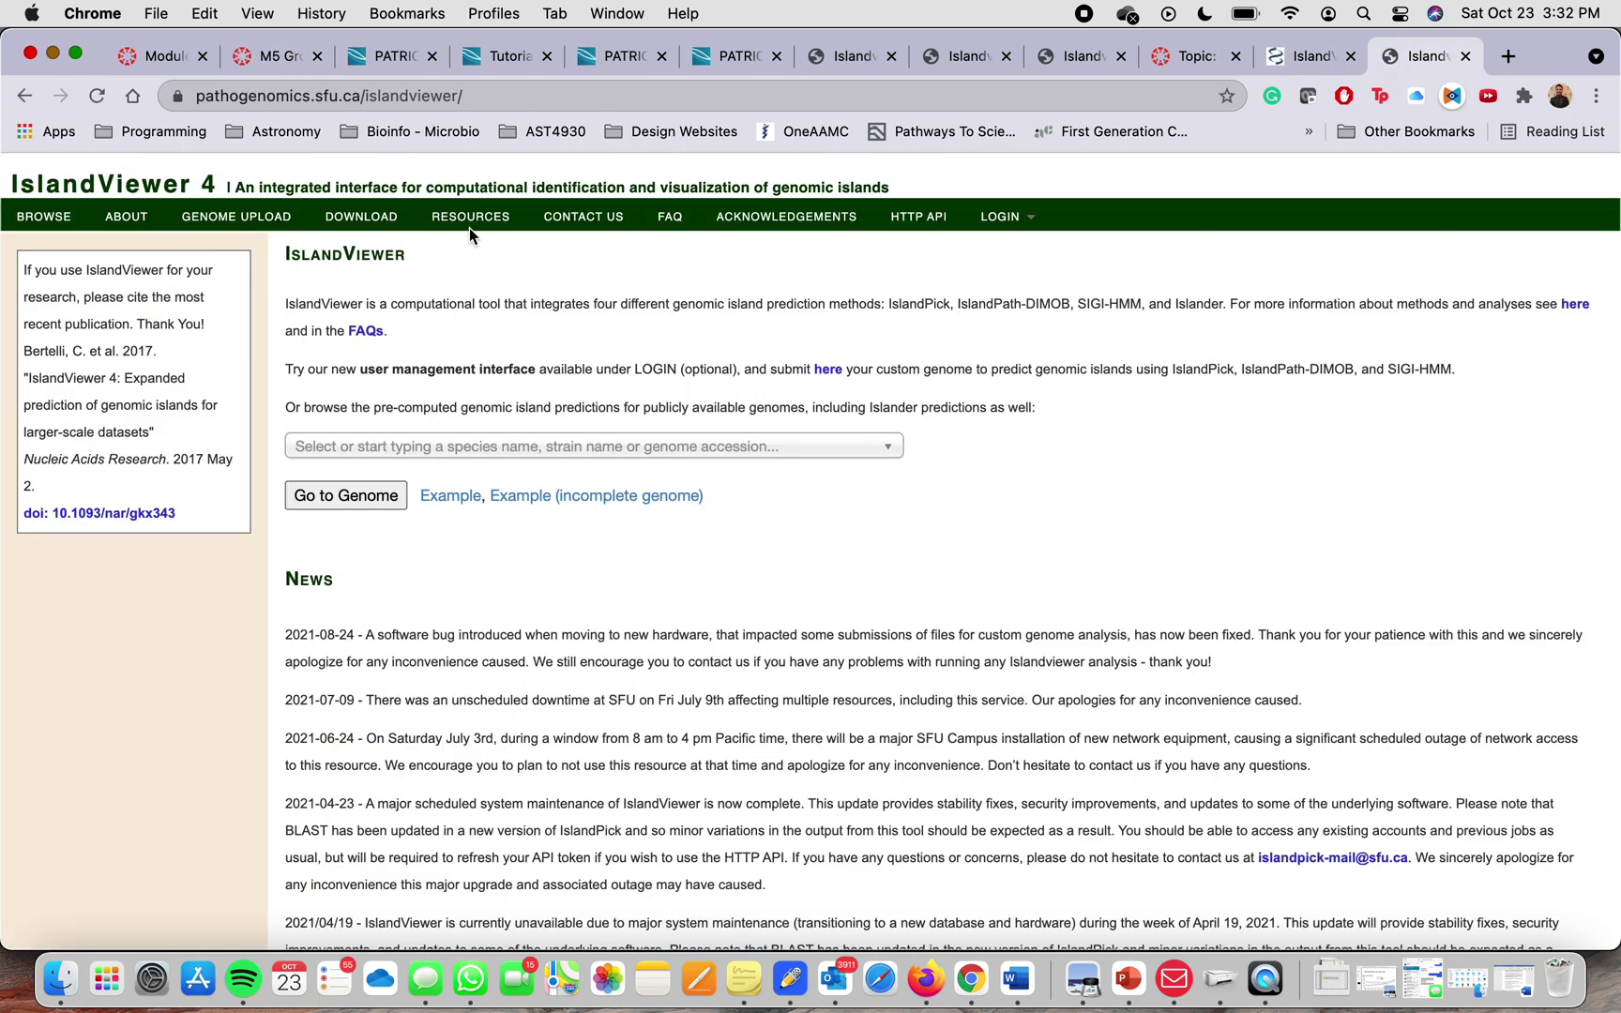
left_click(25, 95)
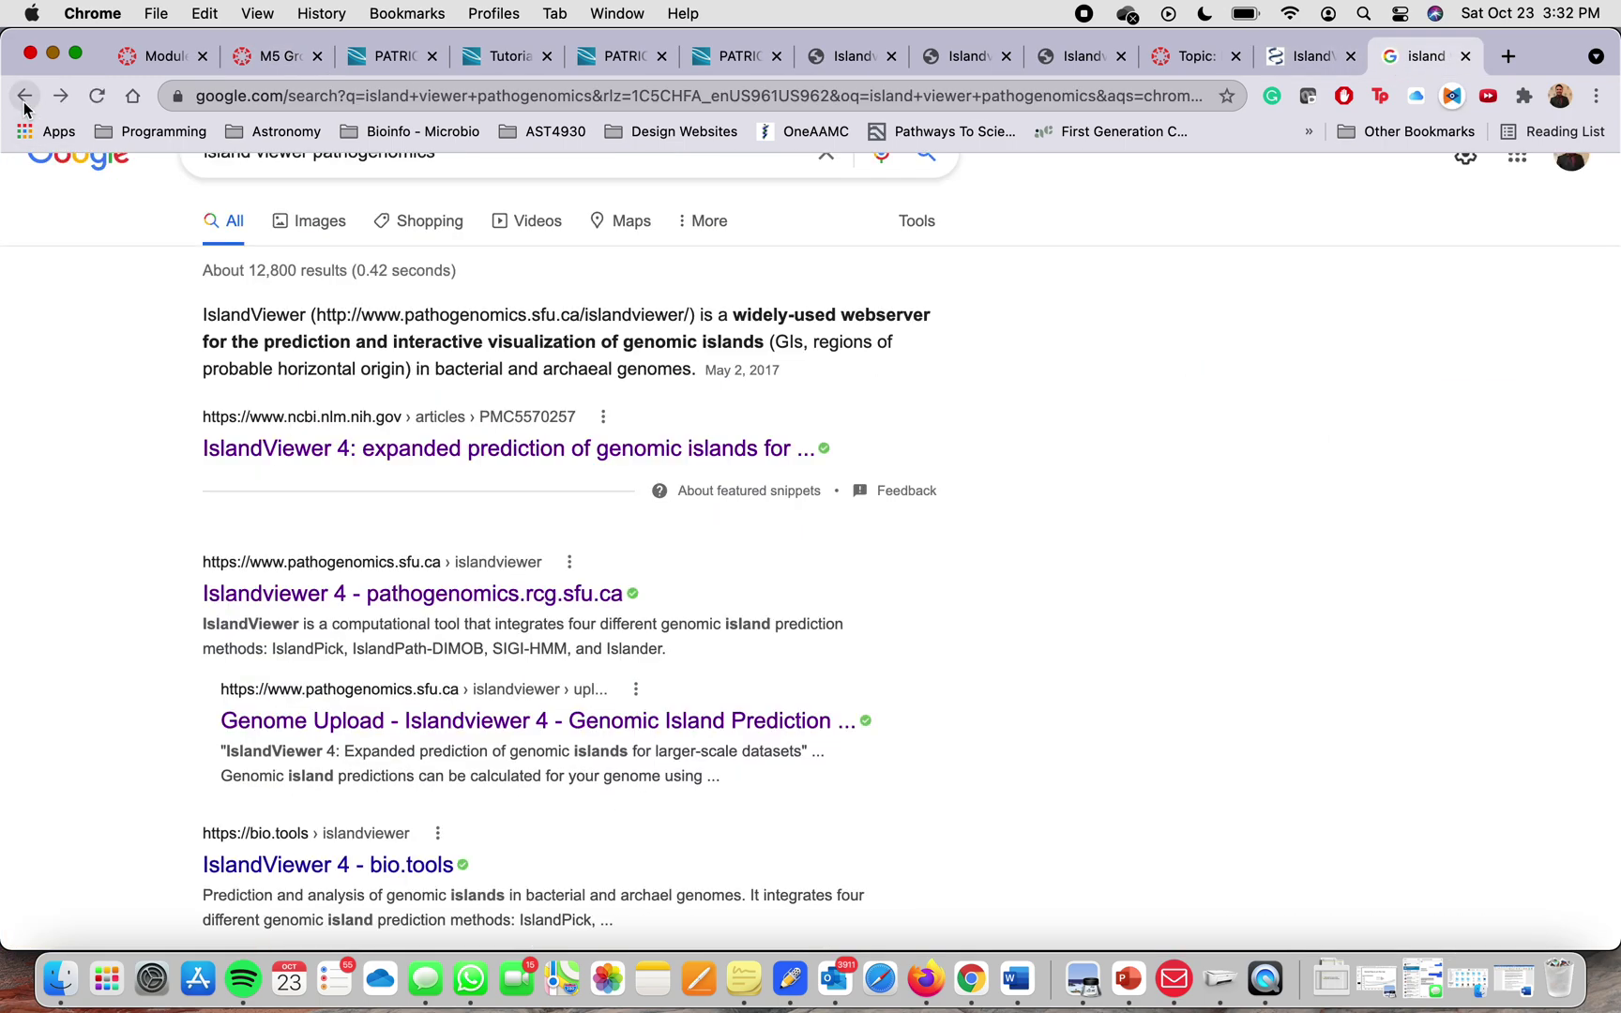
scroll(230, 480, "up", 2)
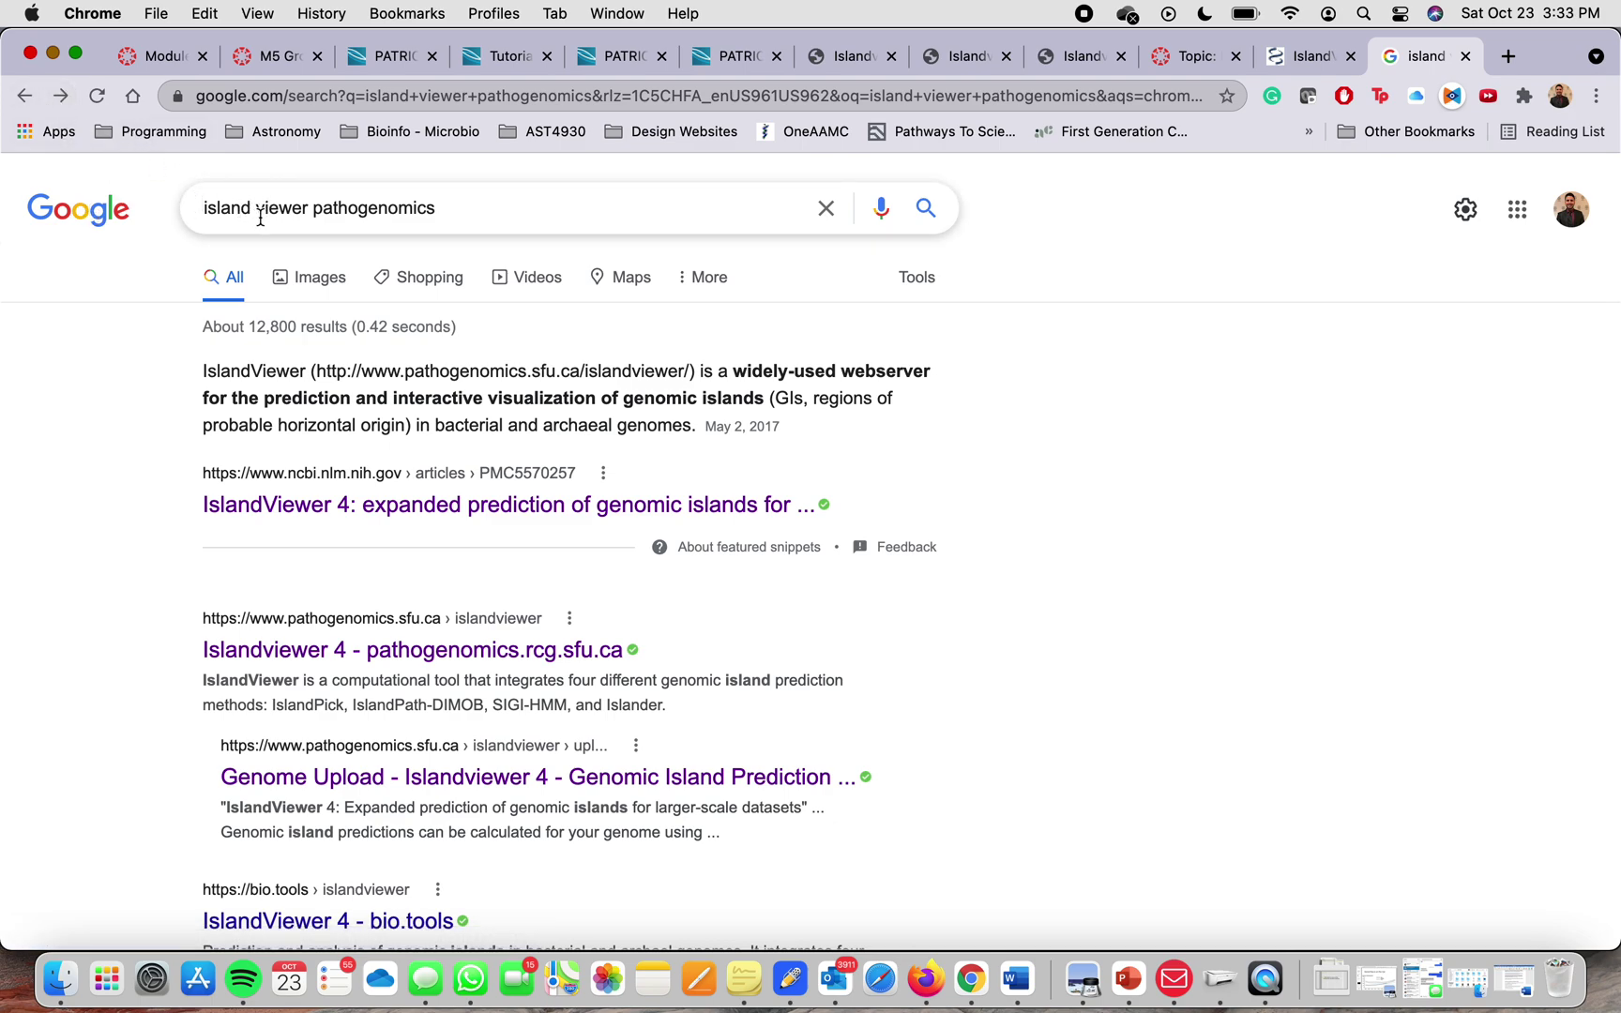
scroll(432, 413, "down", 2)
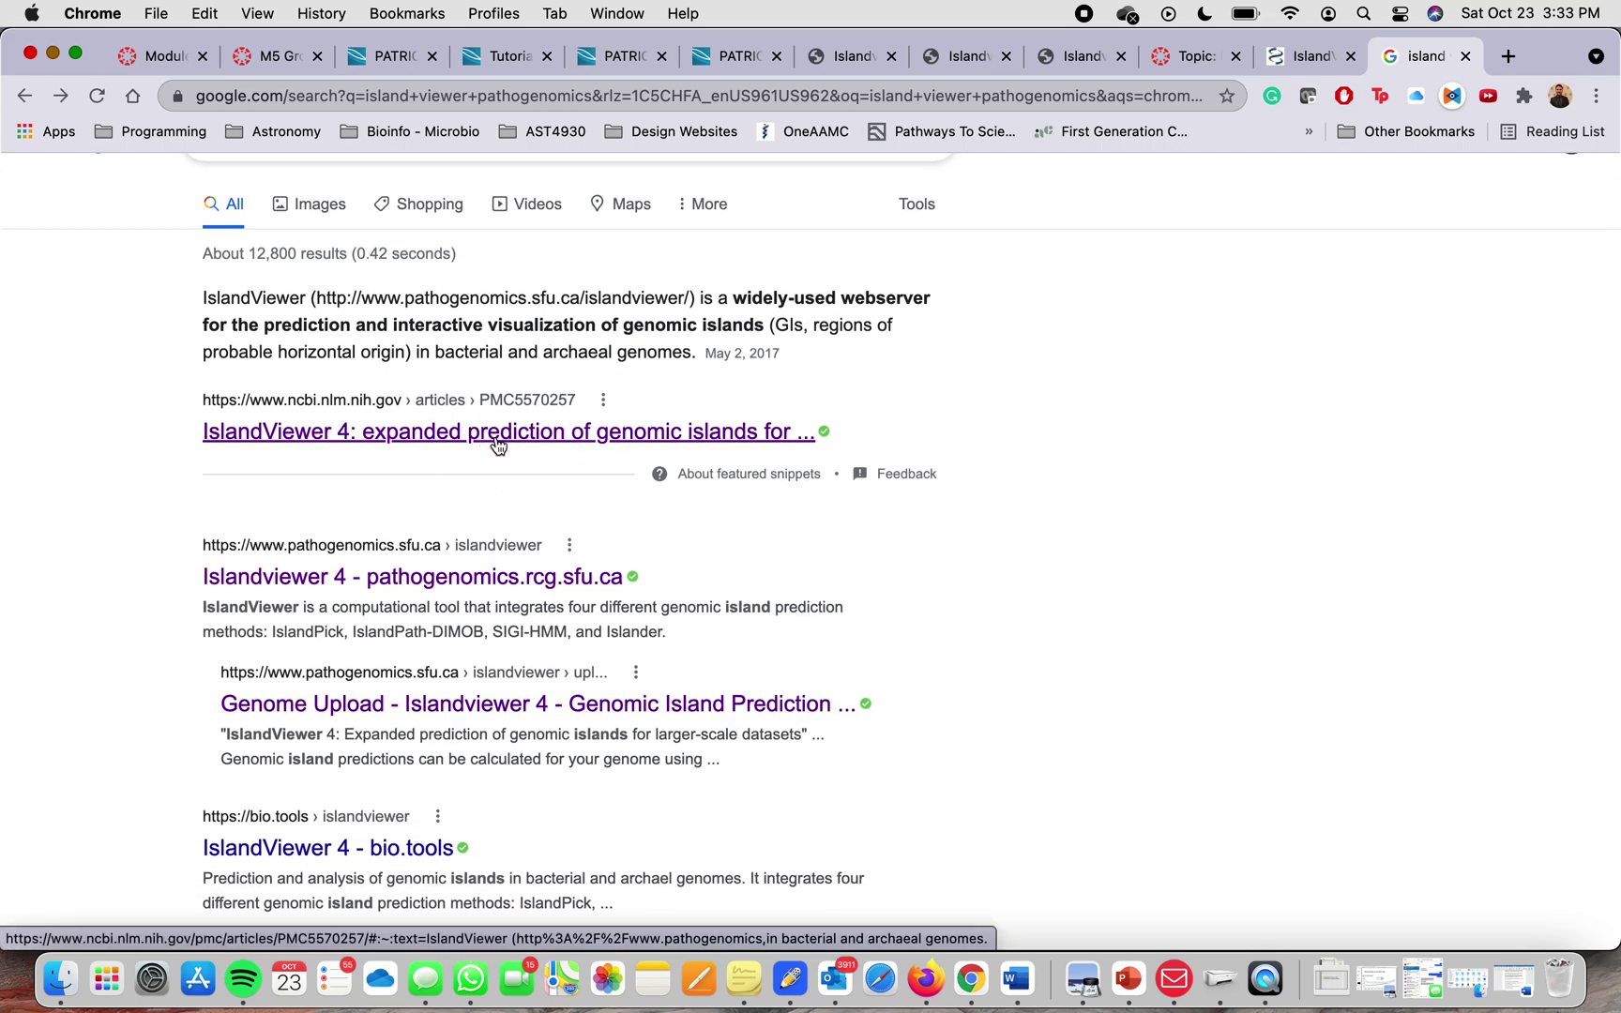
Skim the IslandViewer 4 NCBI journal article, then open the Islandviewer 4 pathogenomics website.
left_click(498, 447)
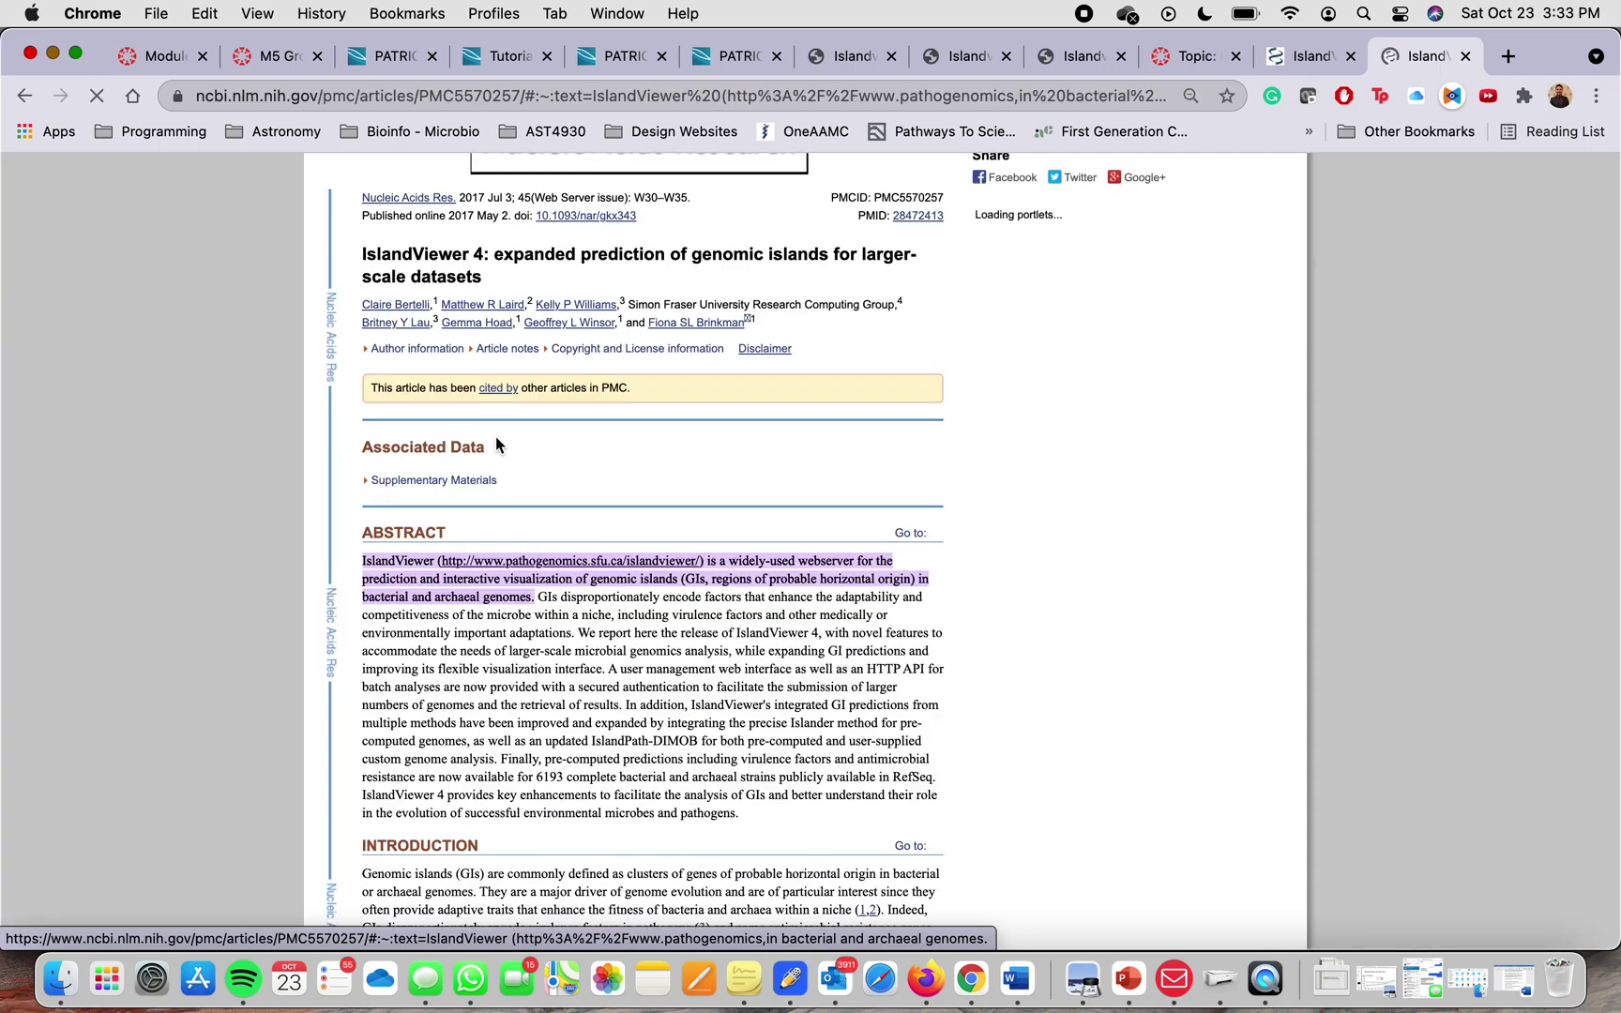
scroll(613, 586, "down", 3)
scroll(613, 585, "down", 10)
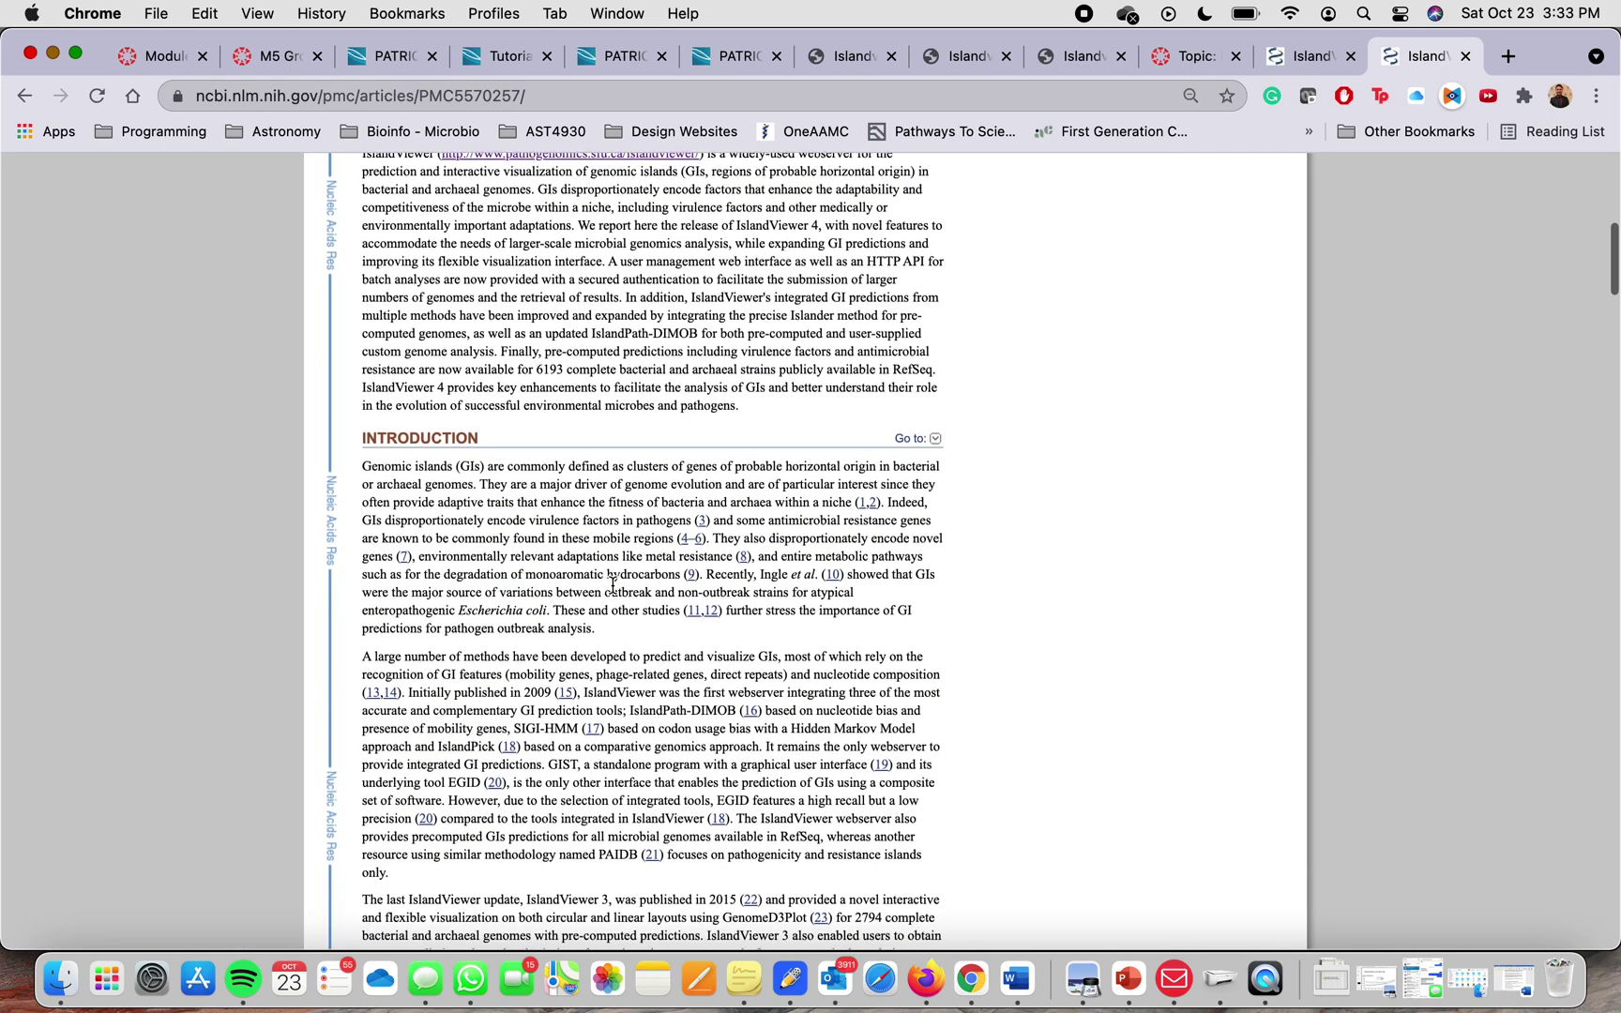
scroll(612, 585, "up", 10)
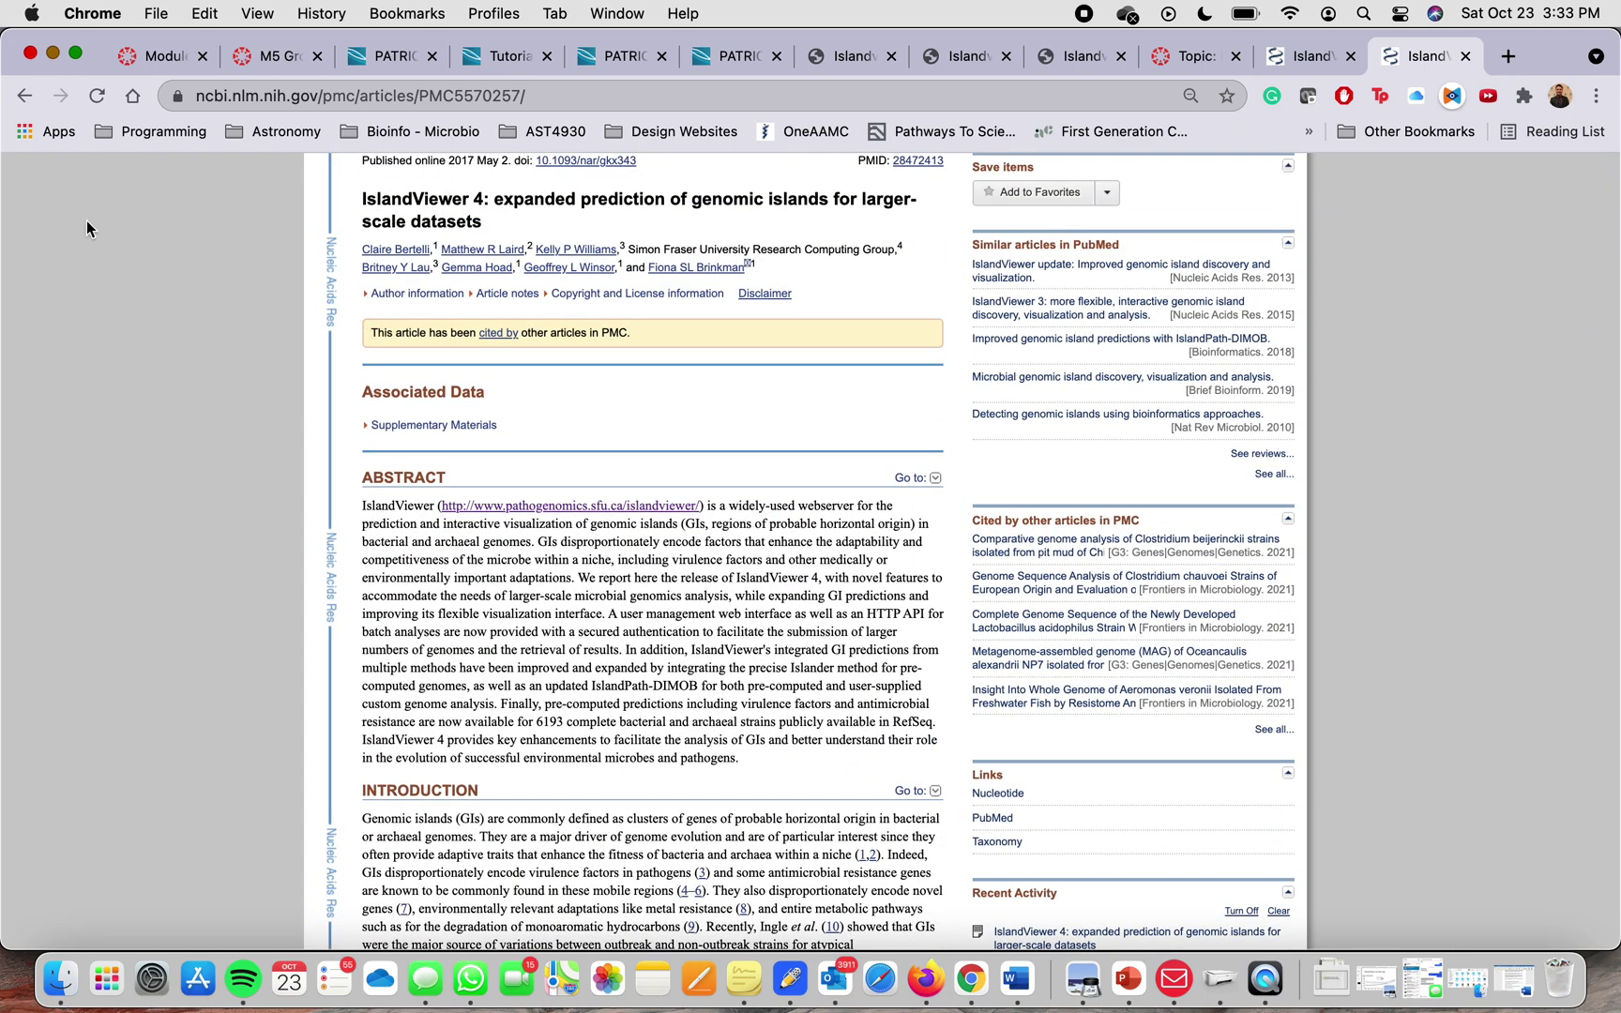
left_click(24, 95)
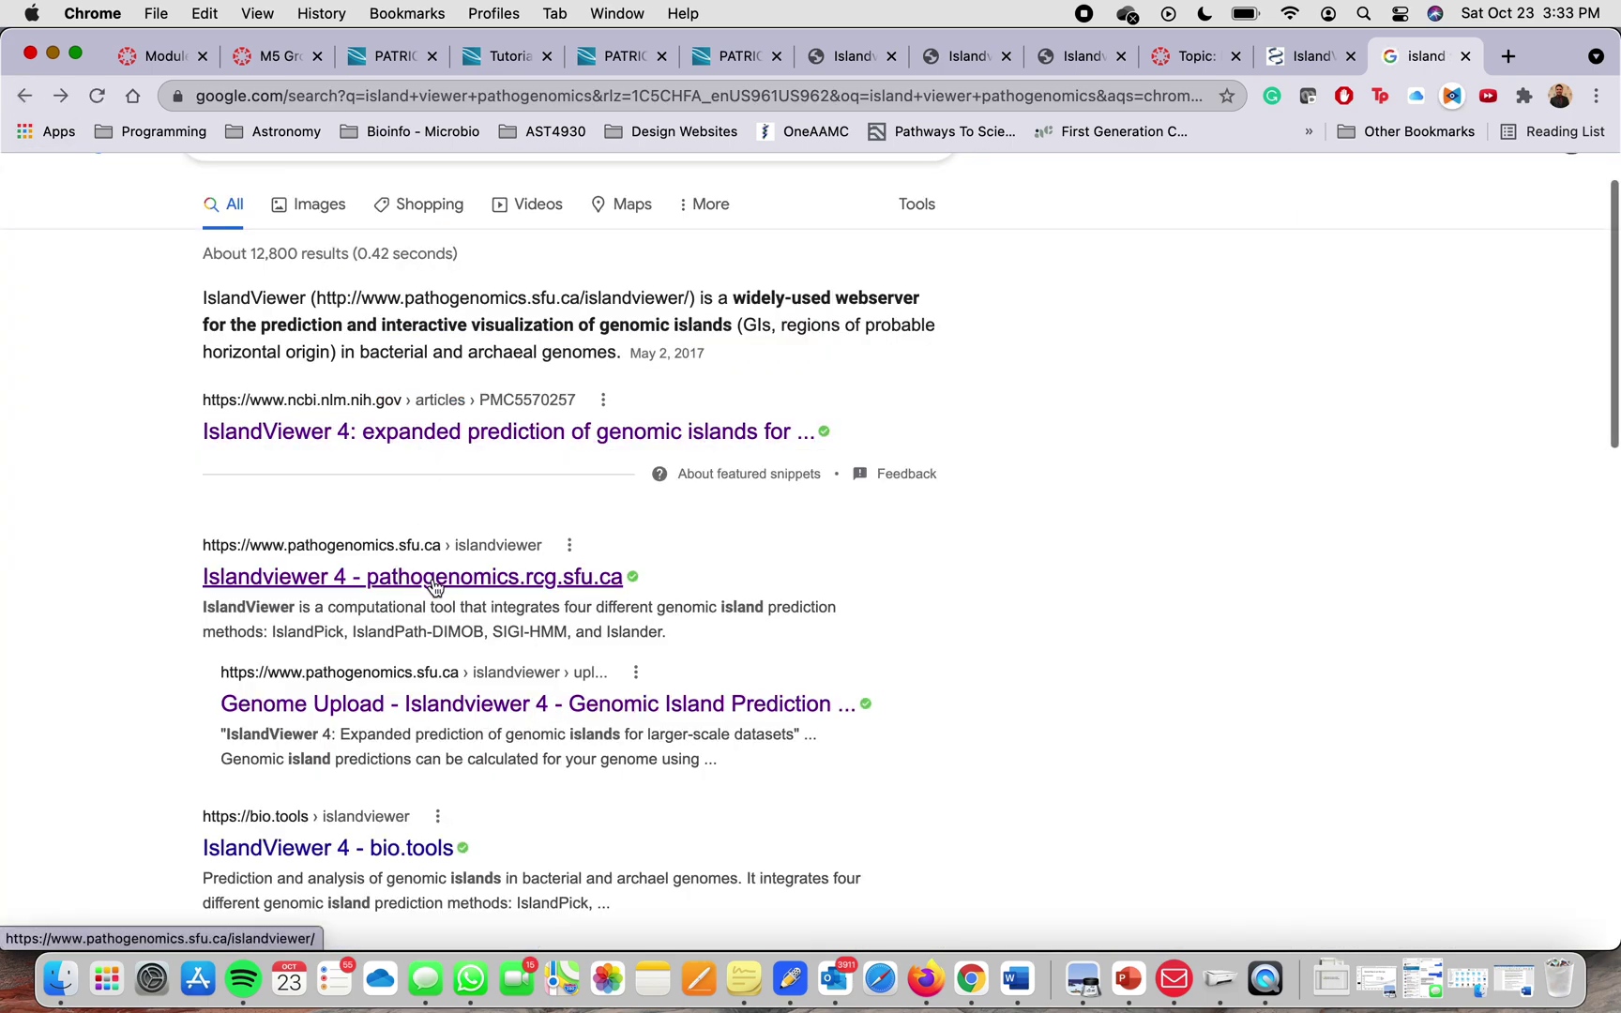
left_click(399, 579)
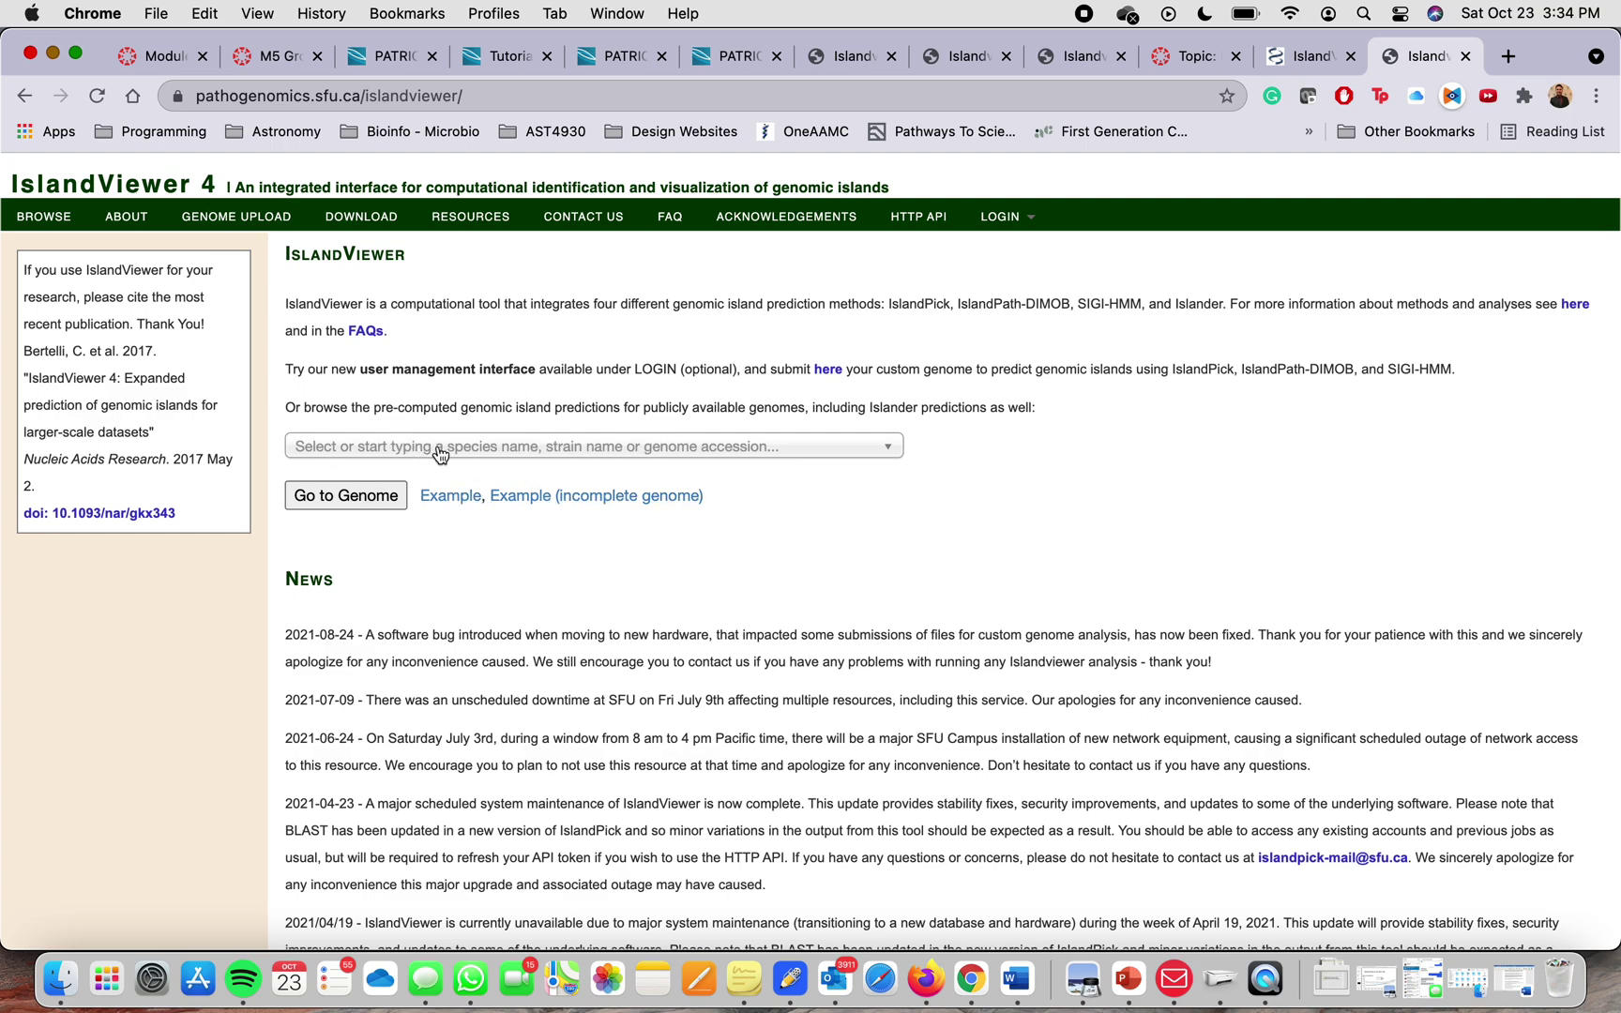
Open the species/strain selector listing IslandViewer's publicly available complete genomes.
left_click(340, 448)
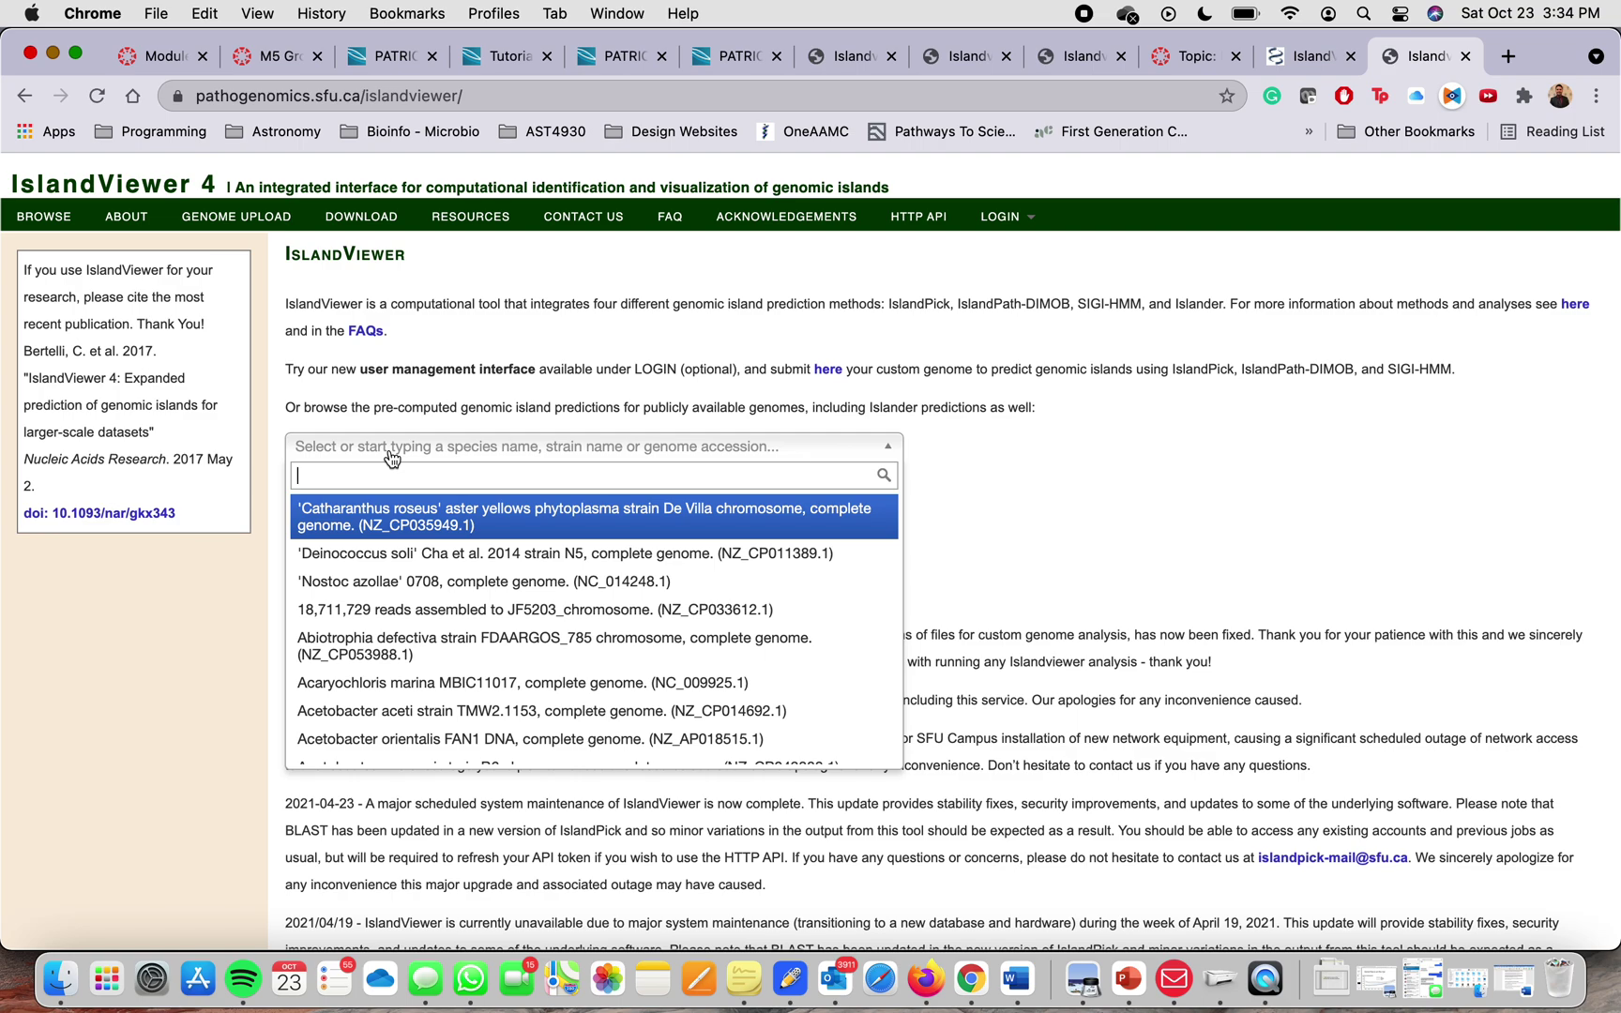
Search 'MRSA252' and load the Staphylococcus aureus MRSA252 complete genome's island map.
type("MRSA25")
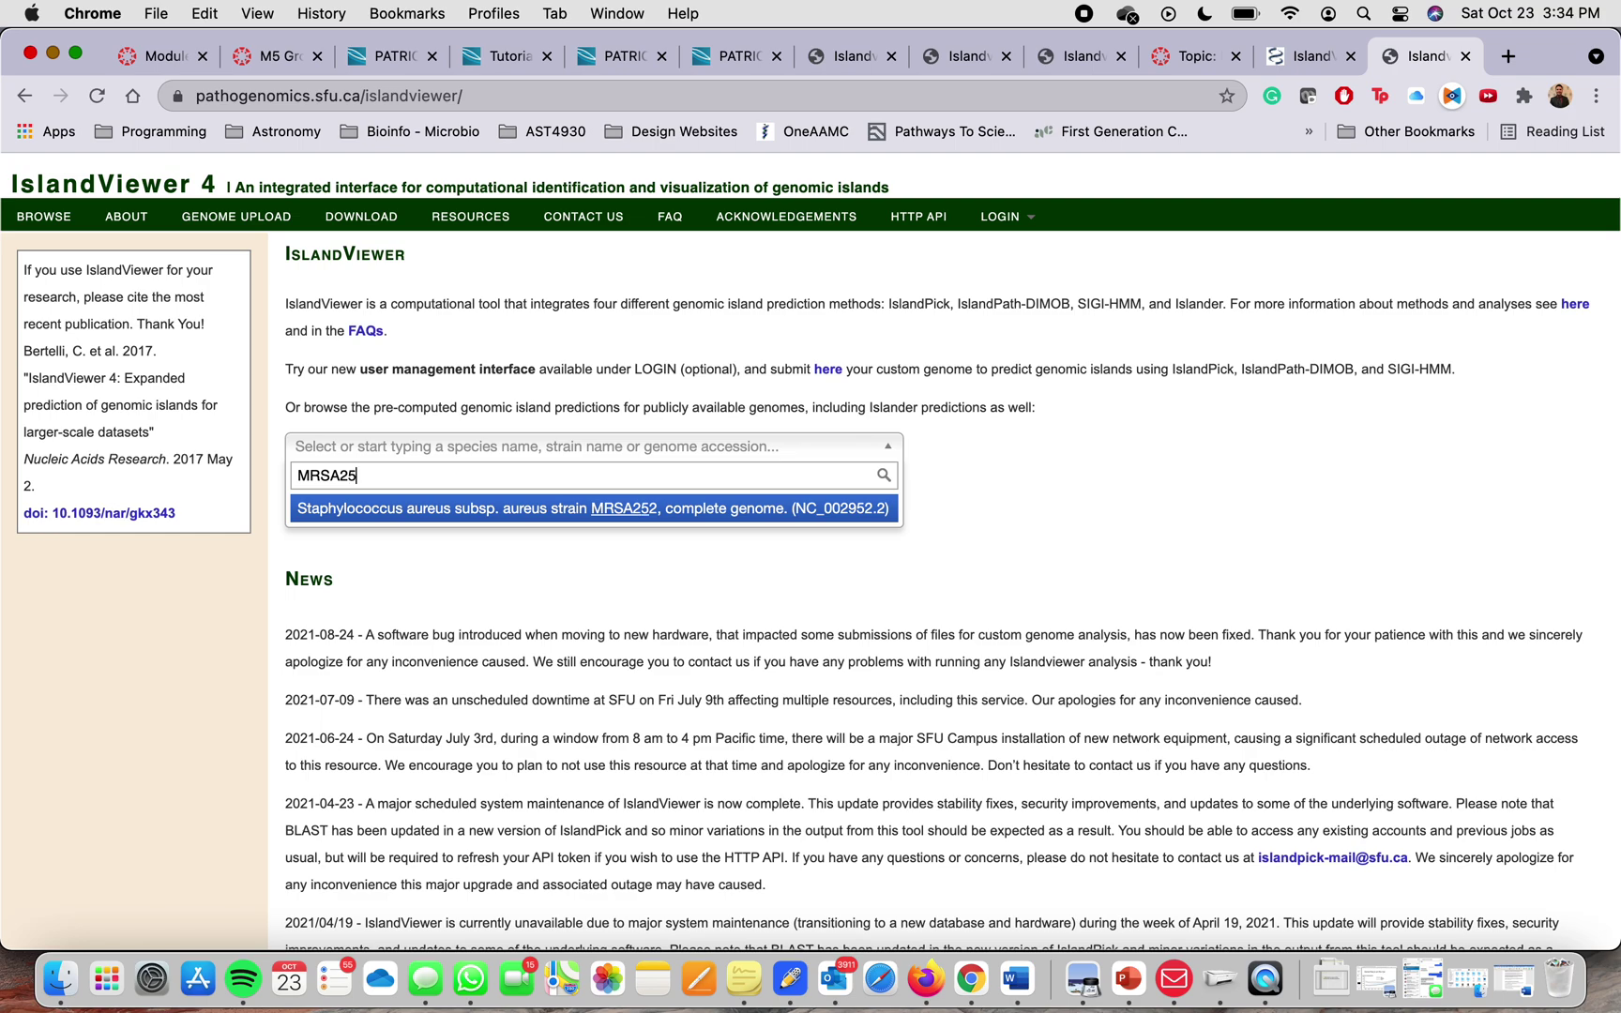
type("2")
left_click(396, 511)
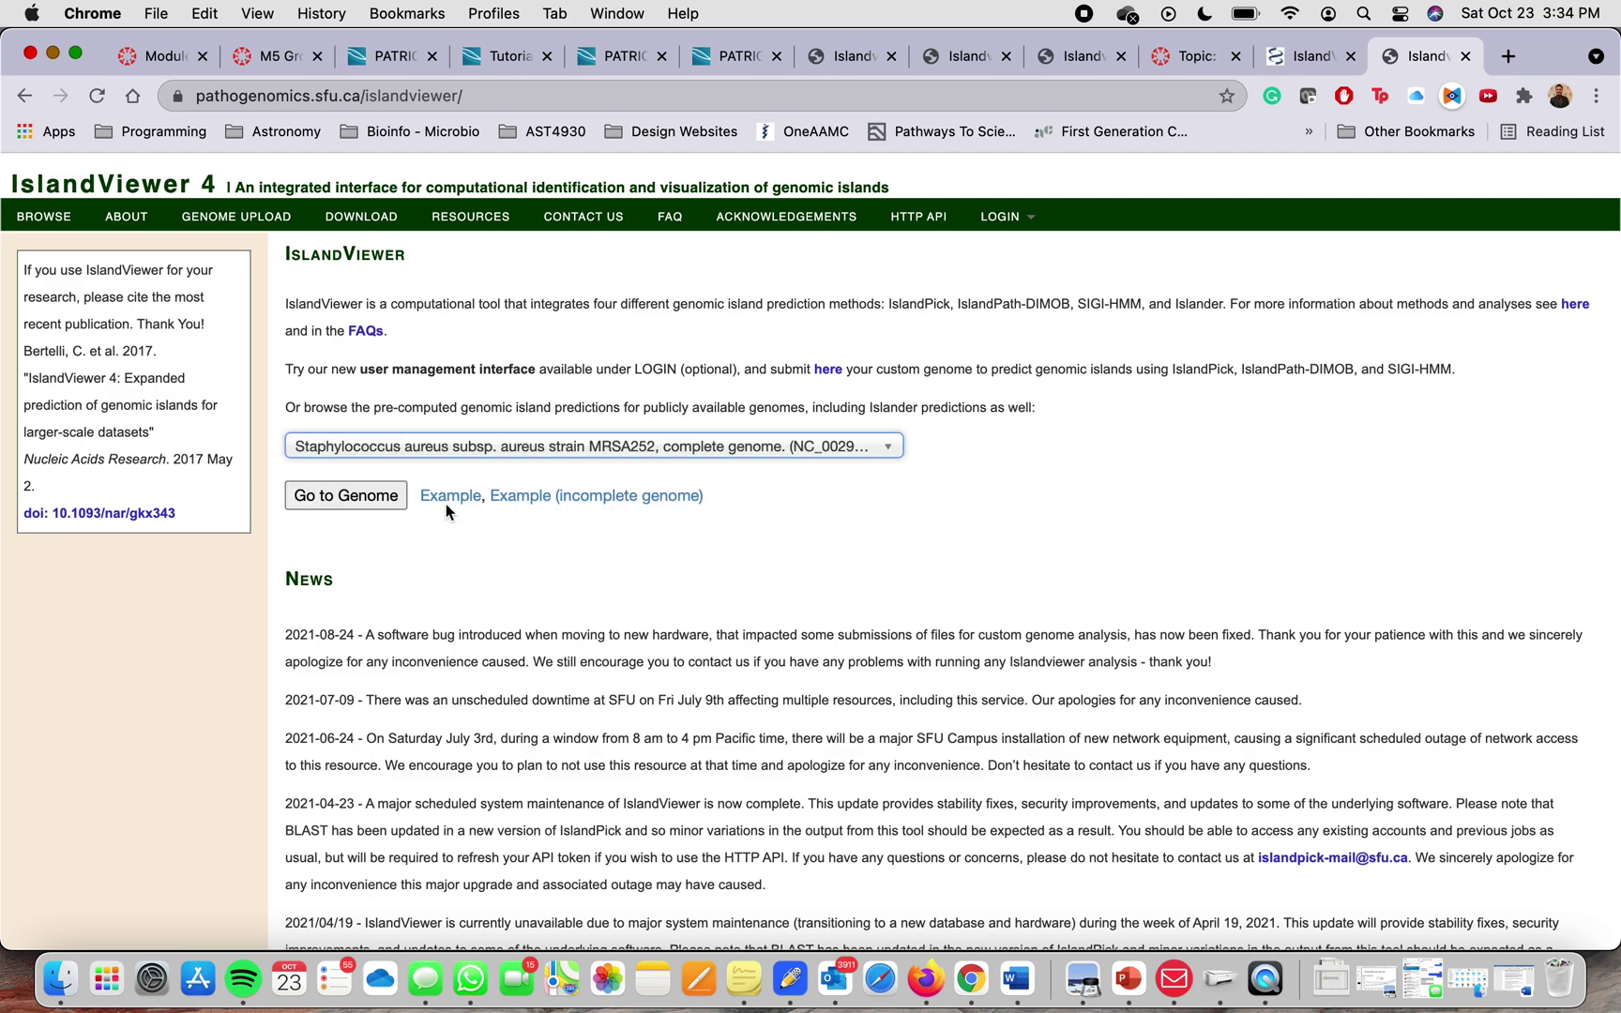
left_click(362, 507)
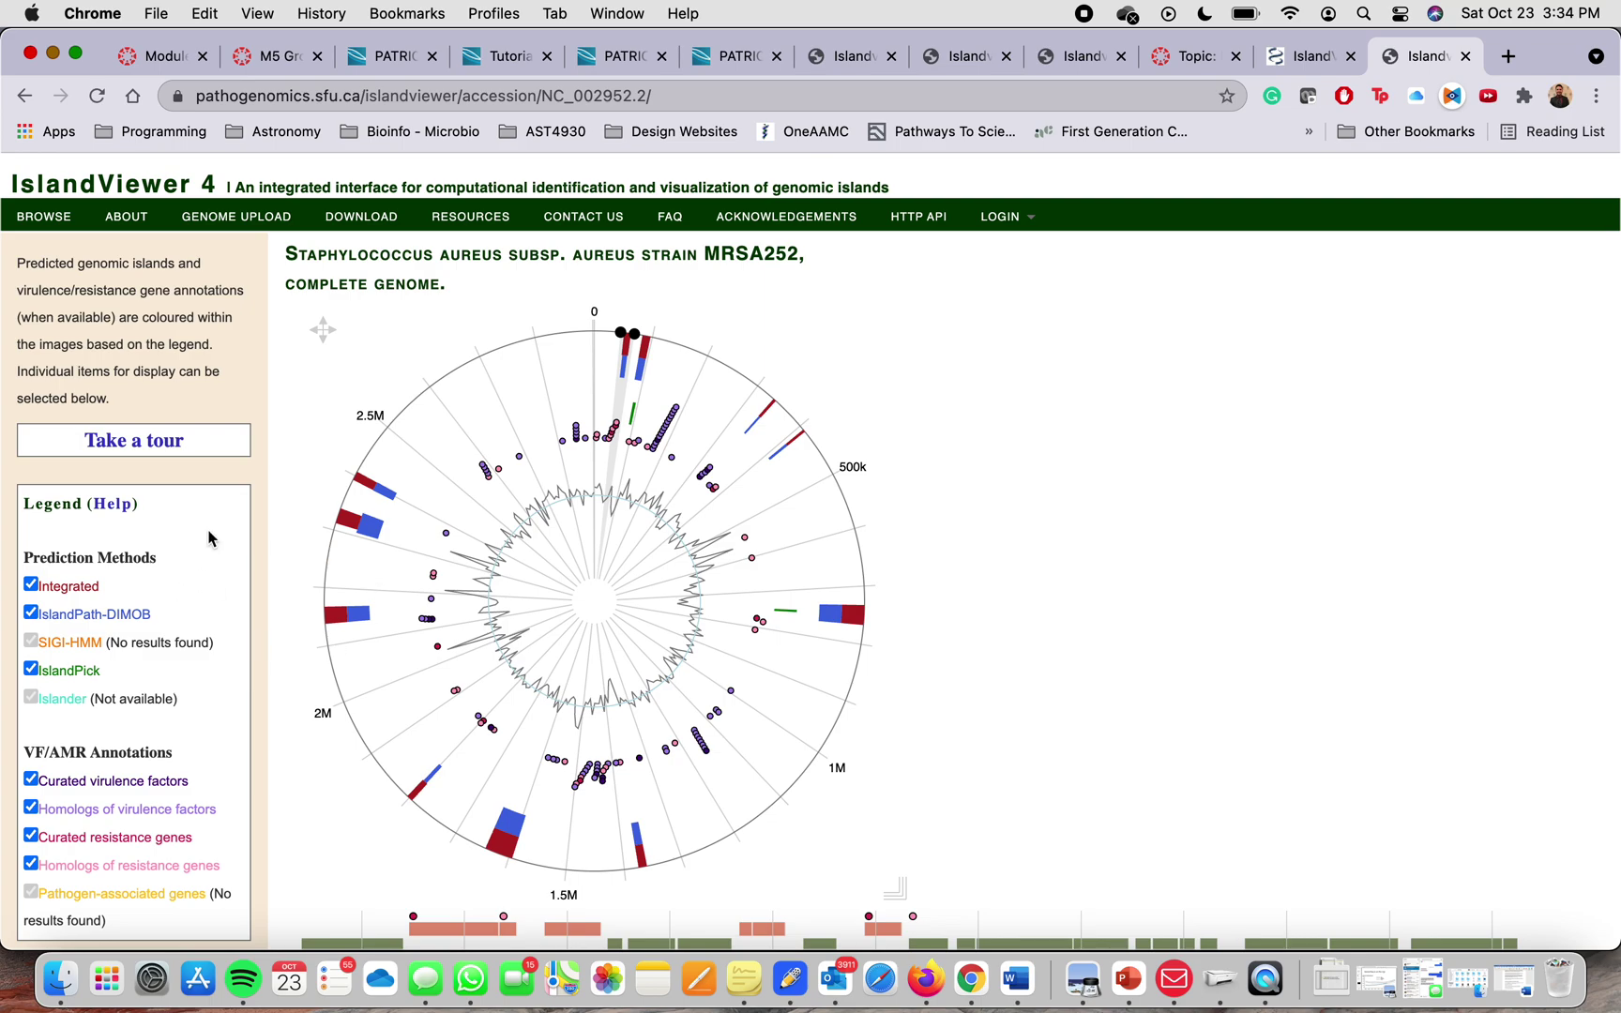
Switch to the other Chrome tab showing the IslandViewer 4 home page.
left_click(832, 55)
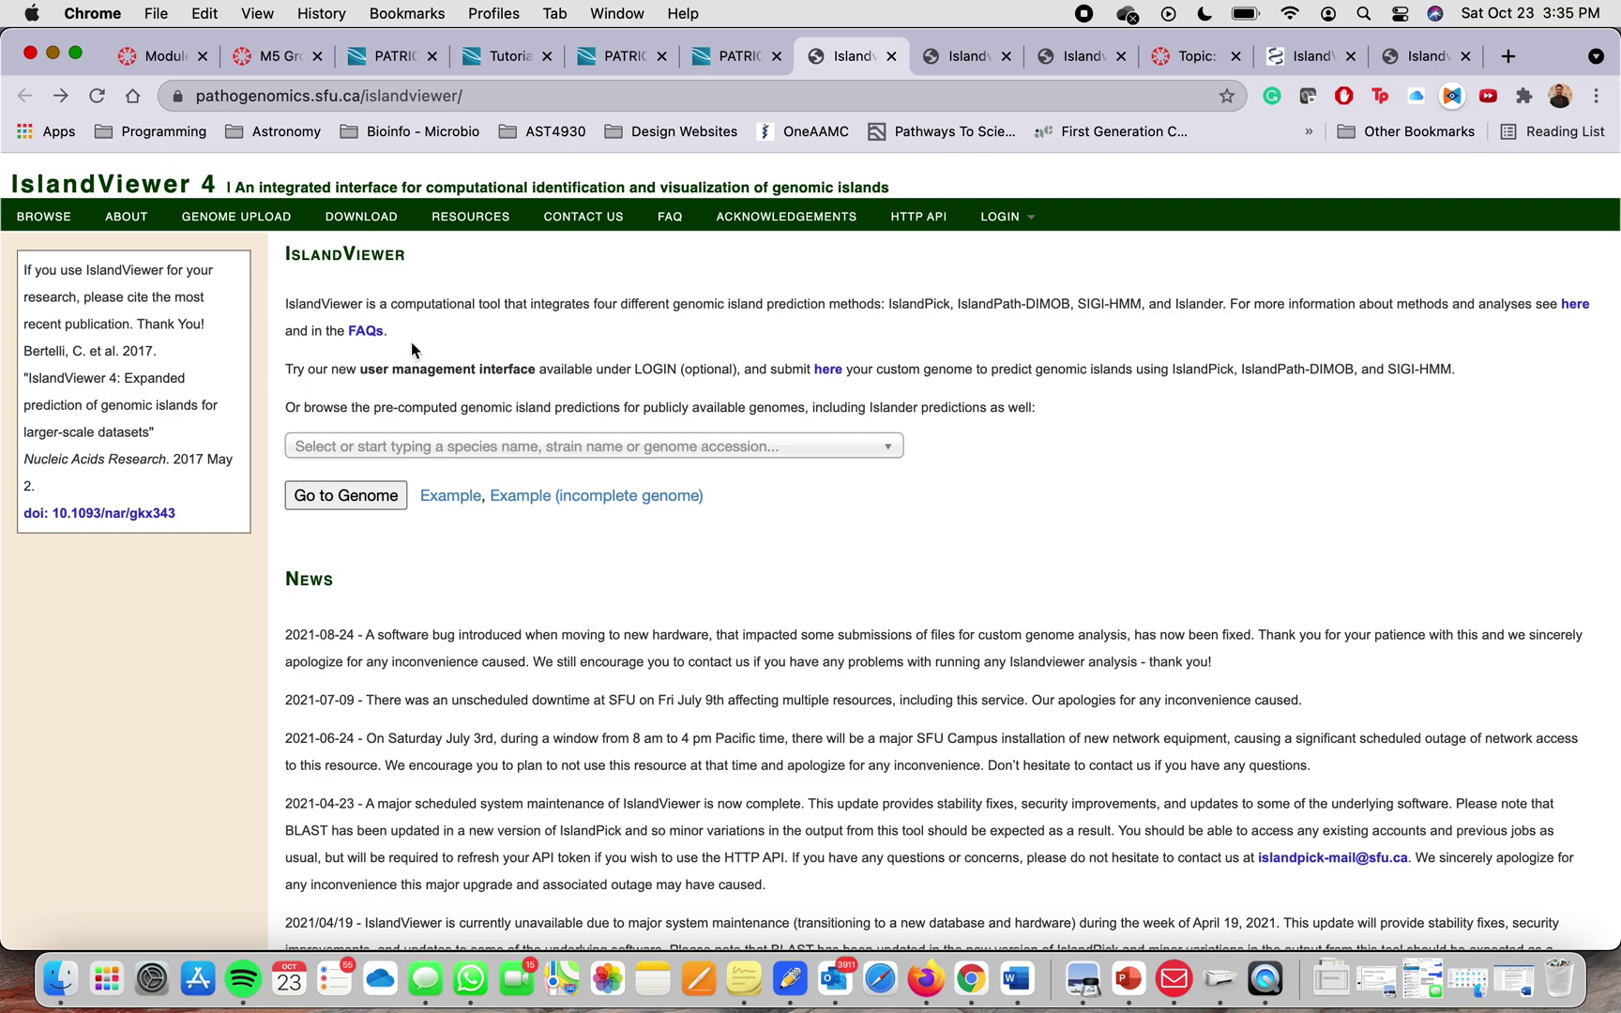
Open the FAQs in a new tab and jump to 'Which prediction method is preferred?'.
right_click(367, 332)
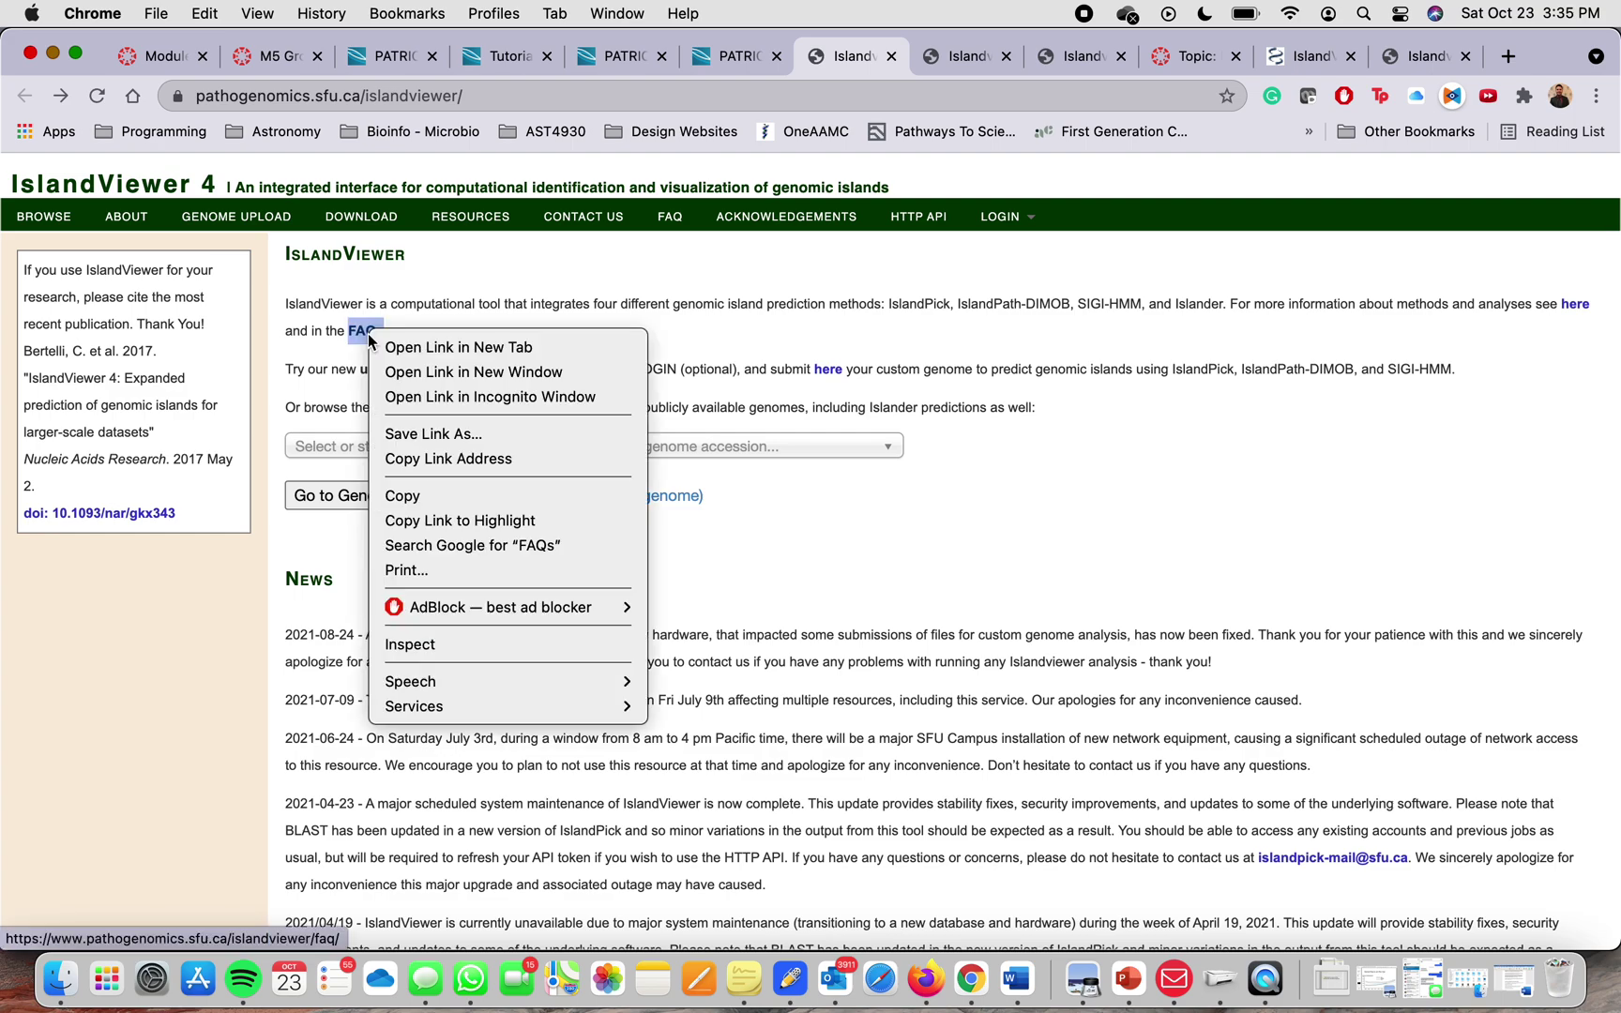
left_click(413, 349)
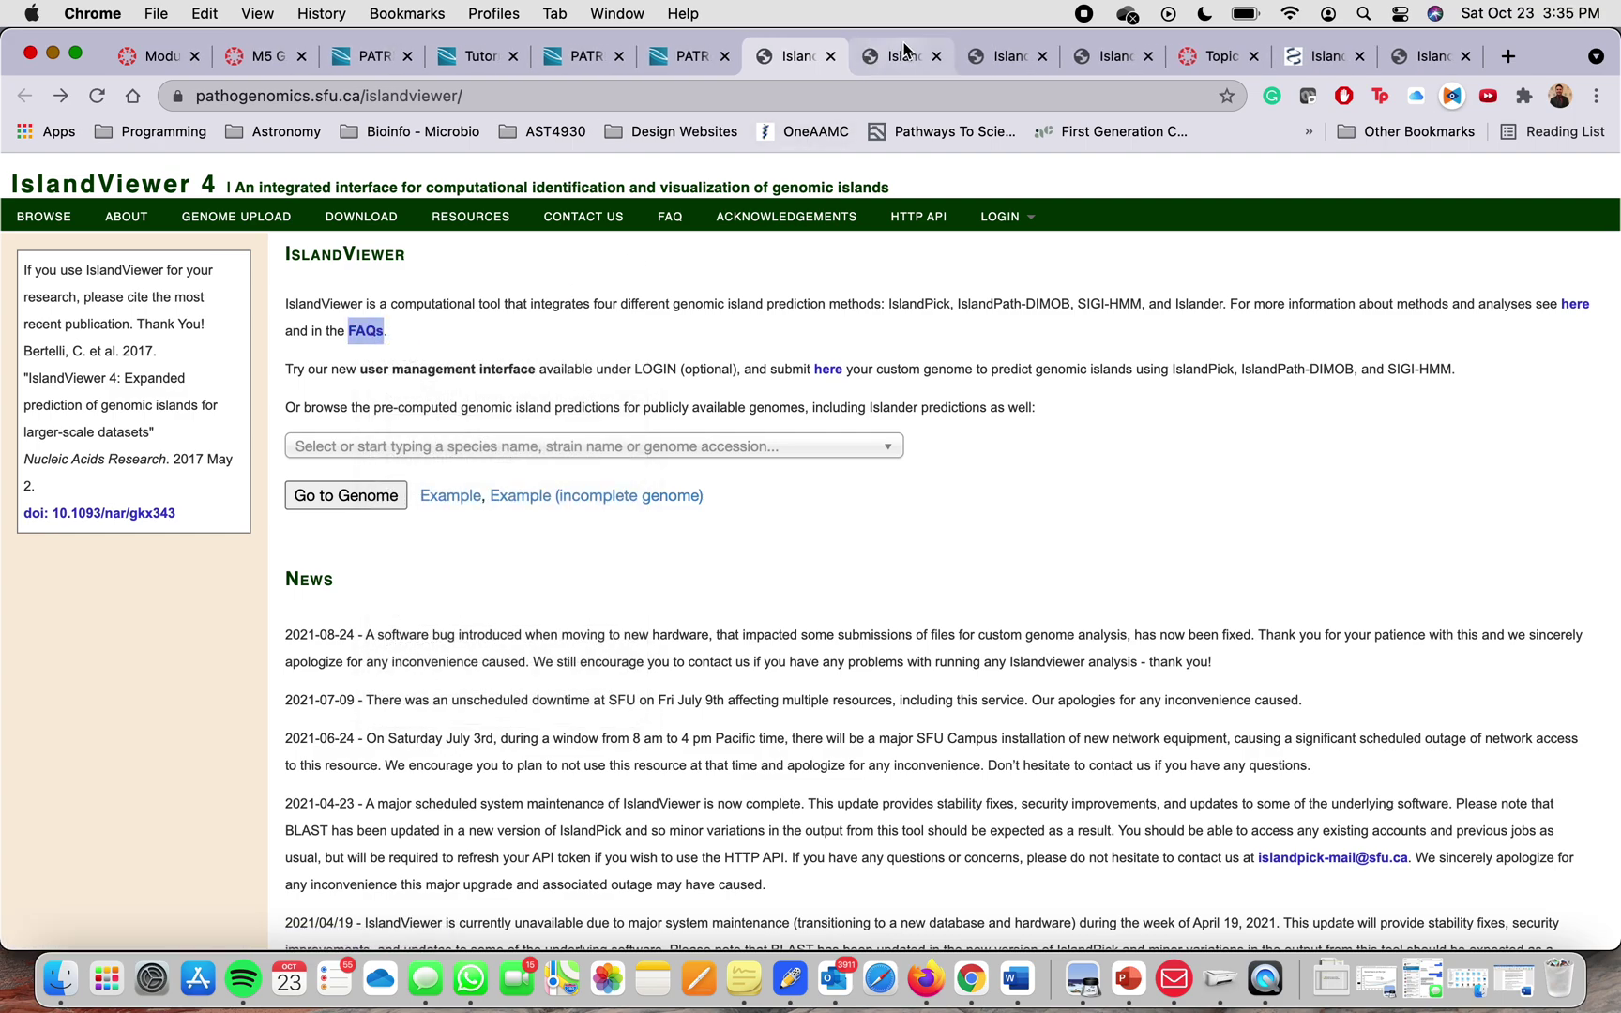
left_click(882, 56)
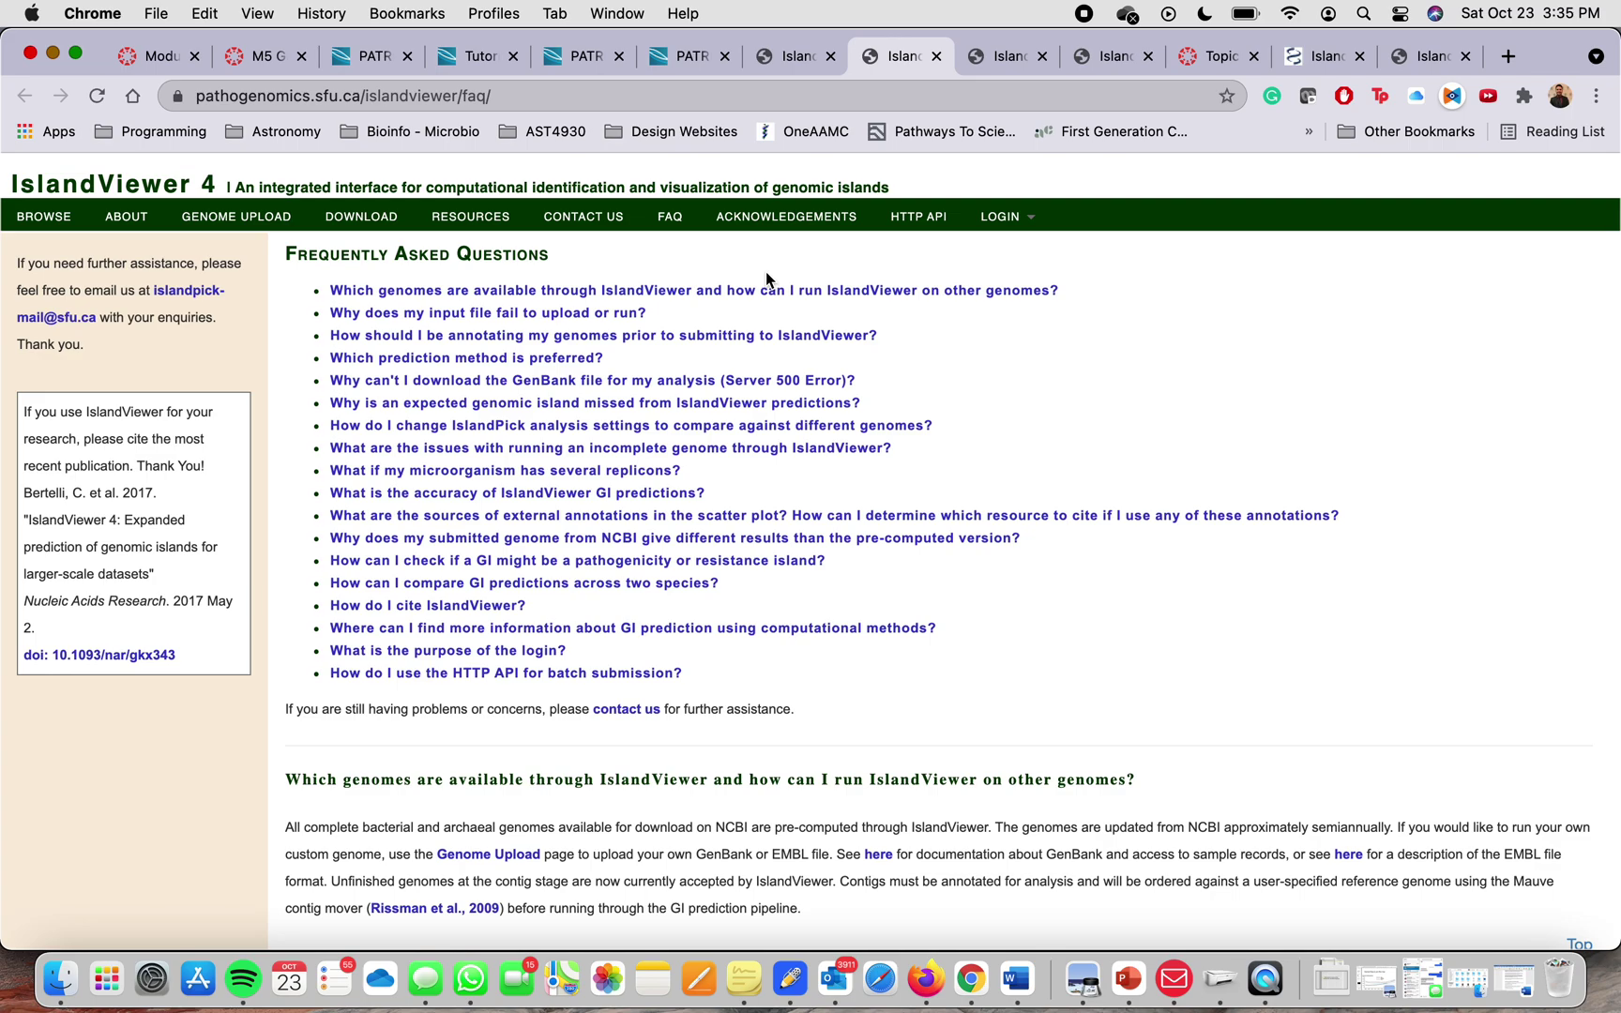
left_click(460, 359)
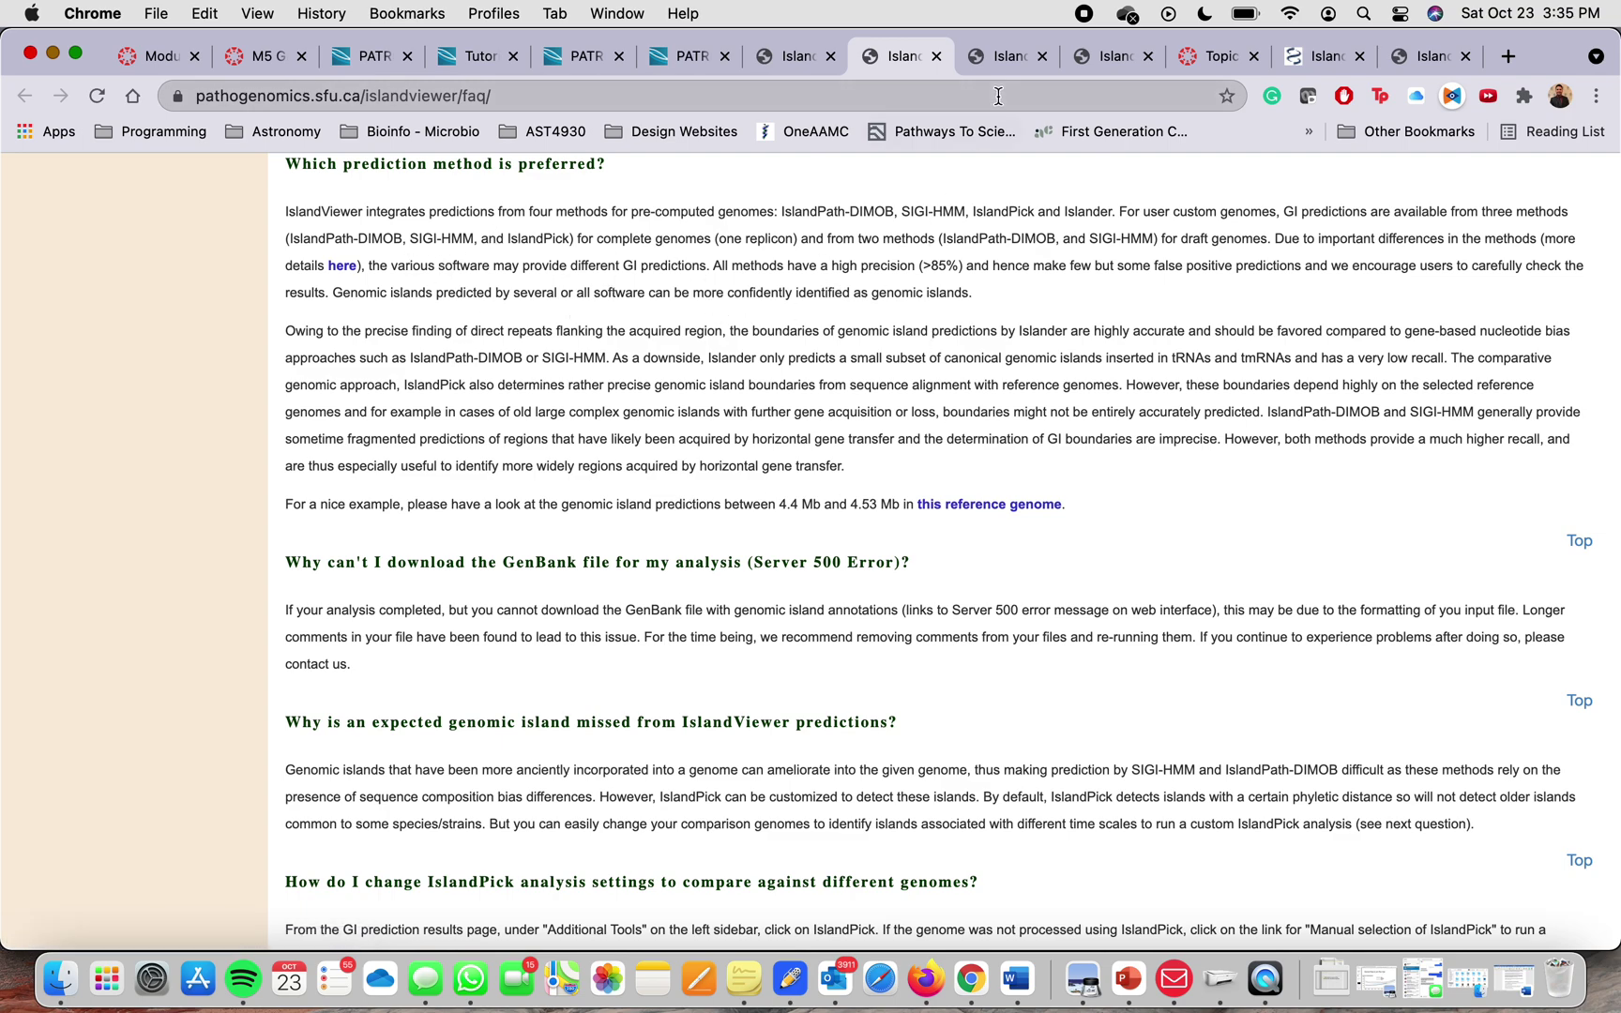
Follow the 'here' link to the About page on prediction methods and close the duplicate tab.
left_click(1002, 60)
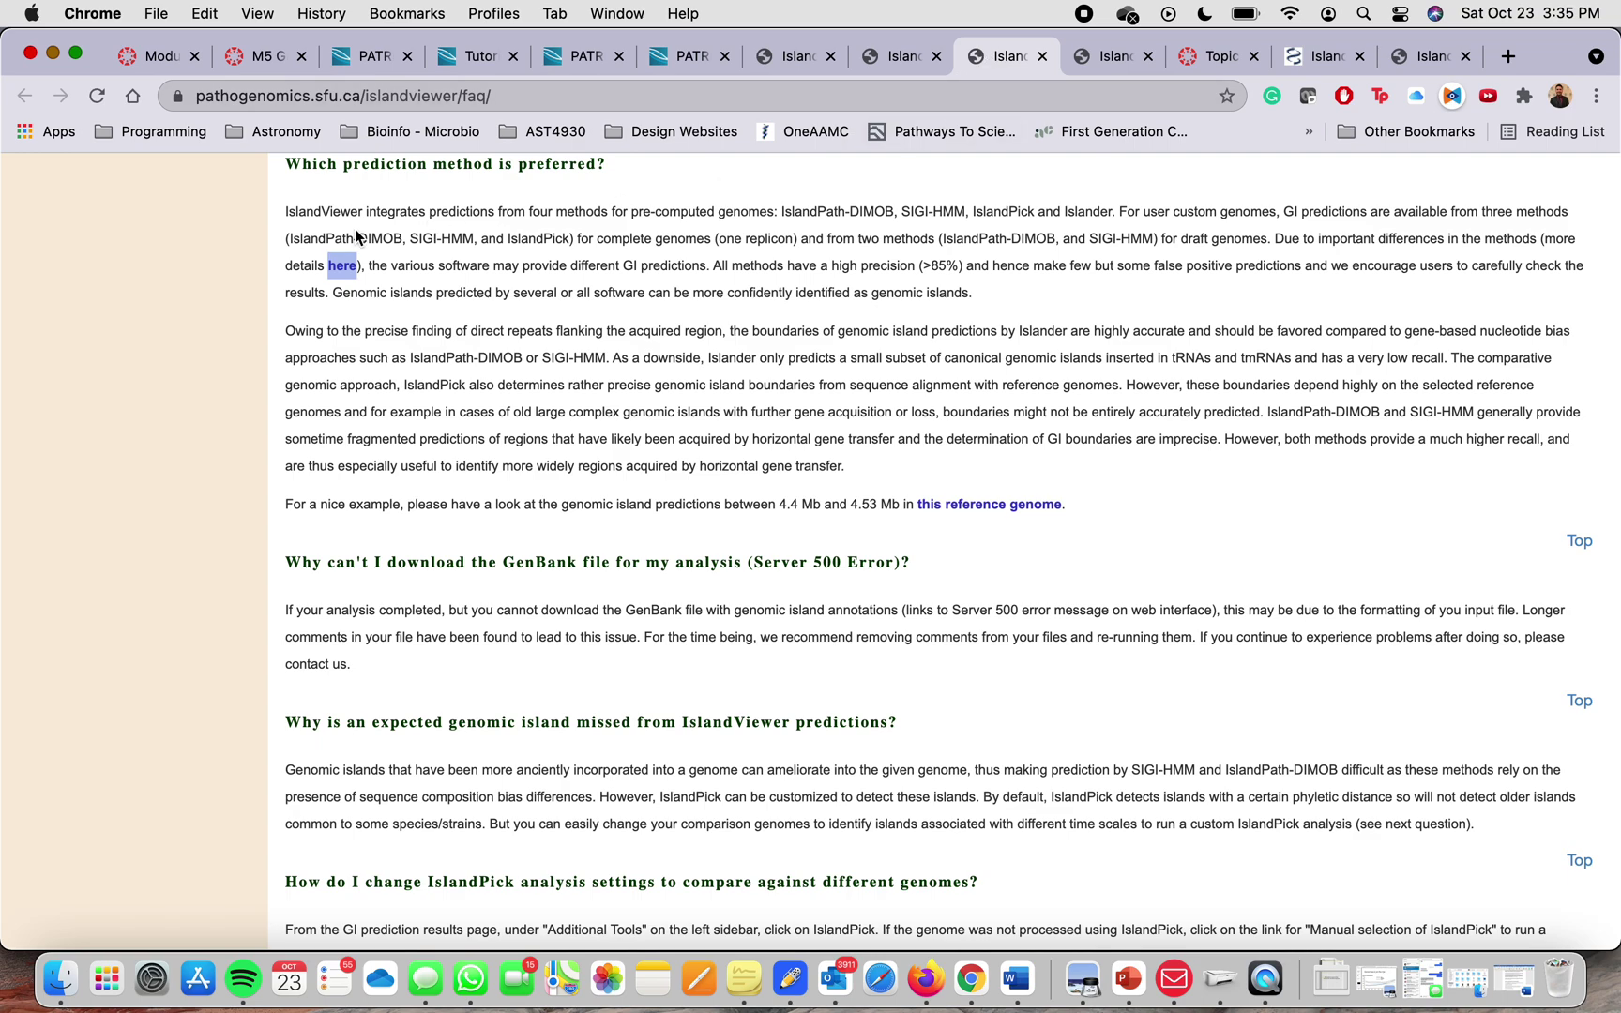
left_click(341, 267)
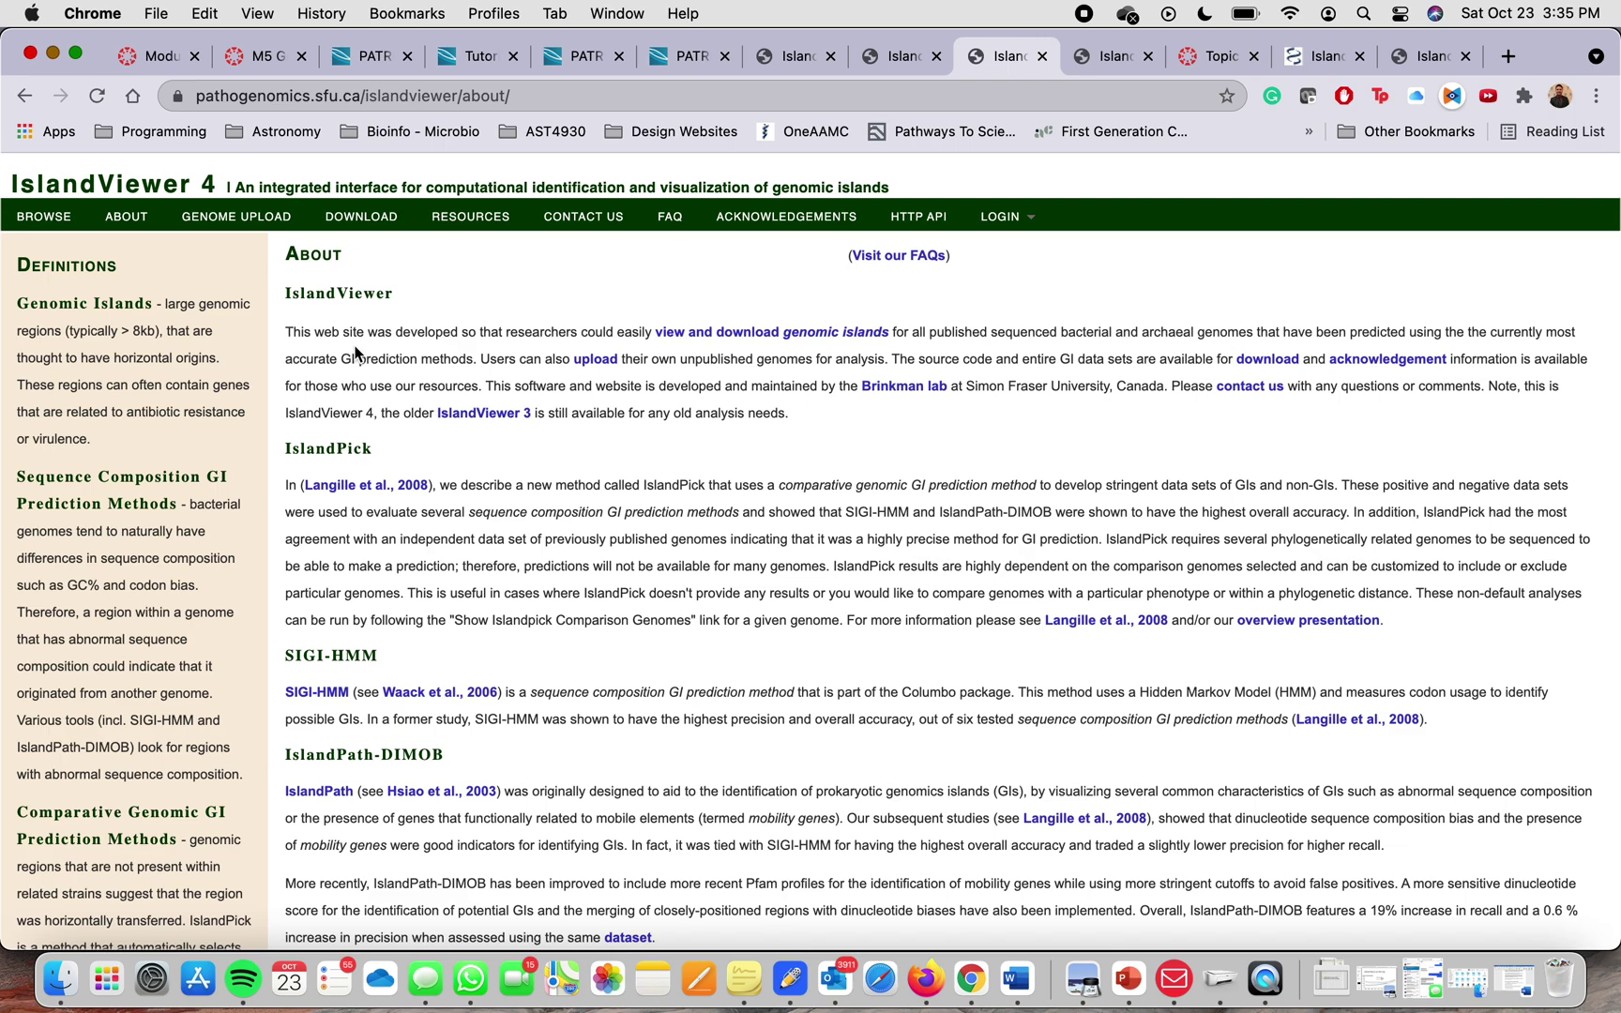
scroll(354, 353, "down", 5)
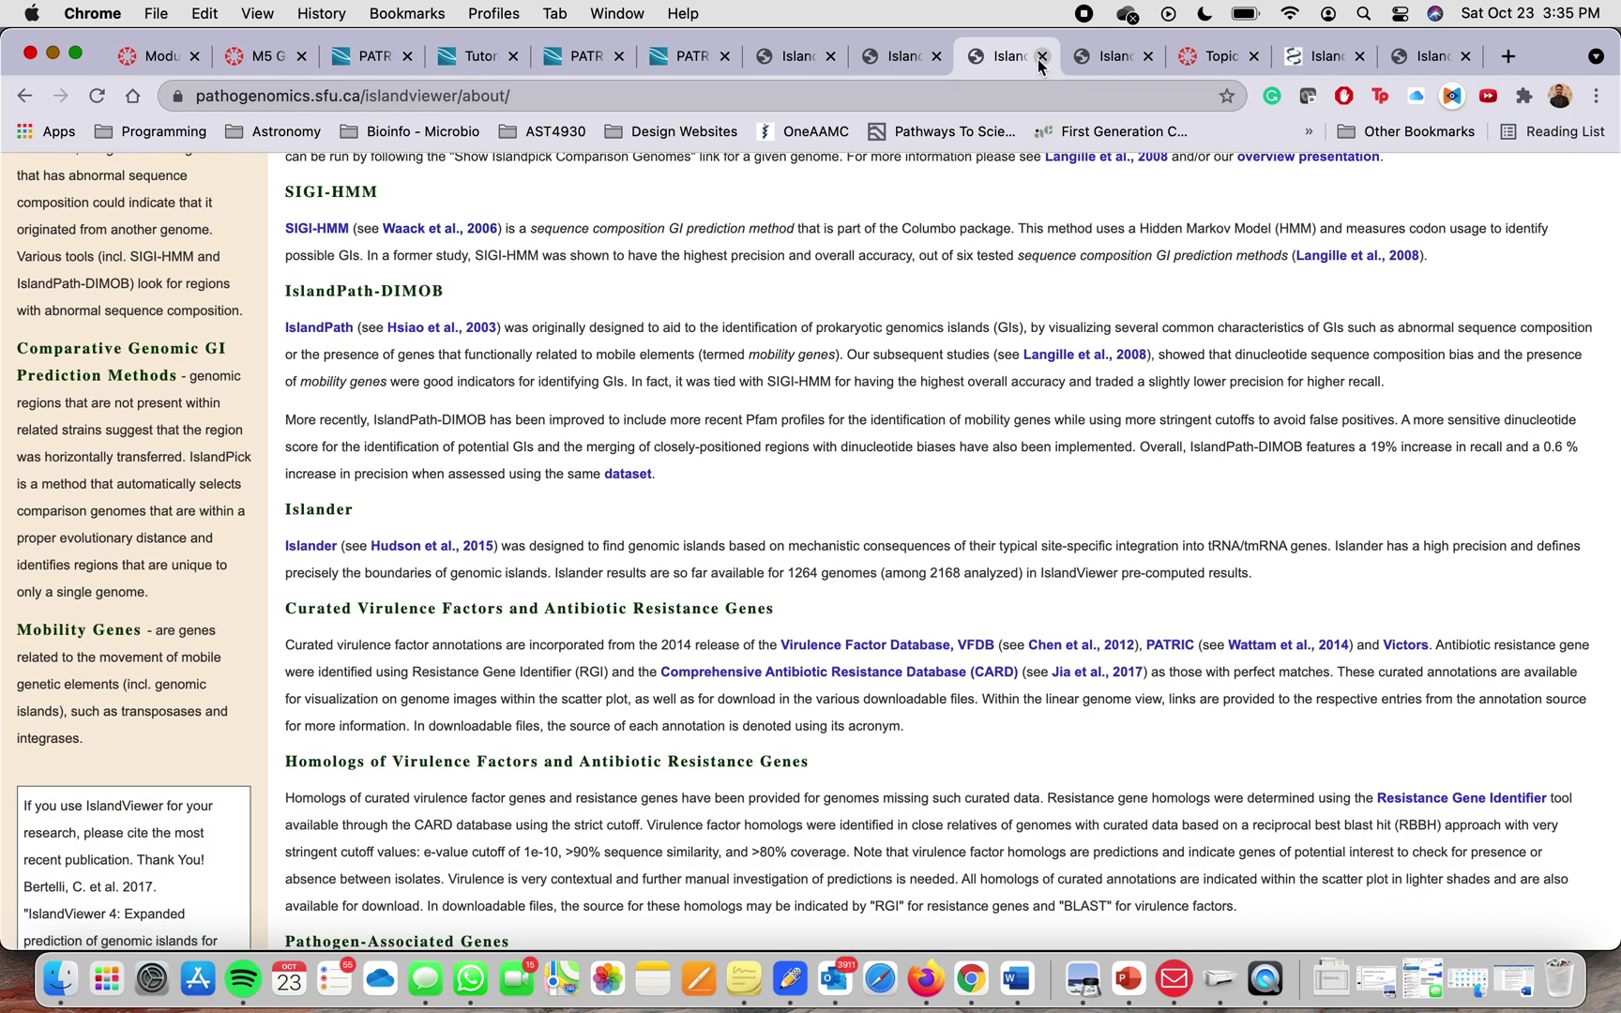
left_click(1102, 59)
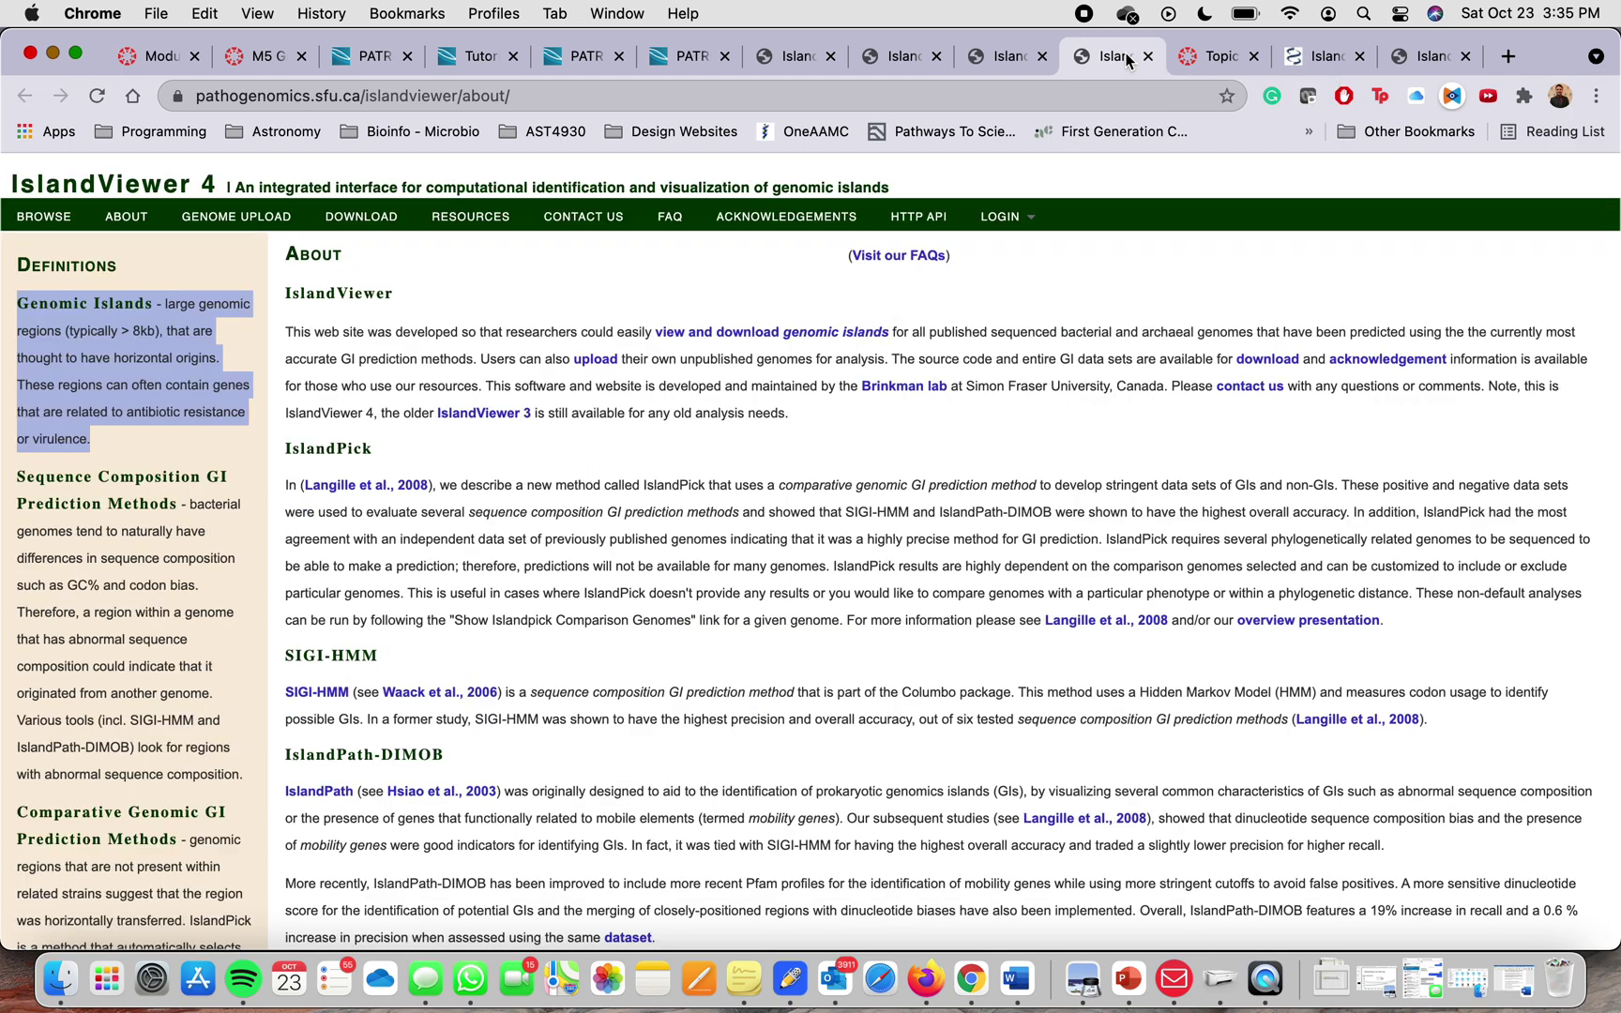
left_click(1149, 56)
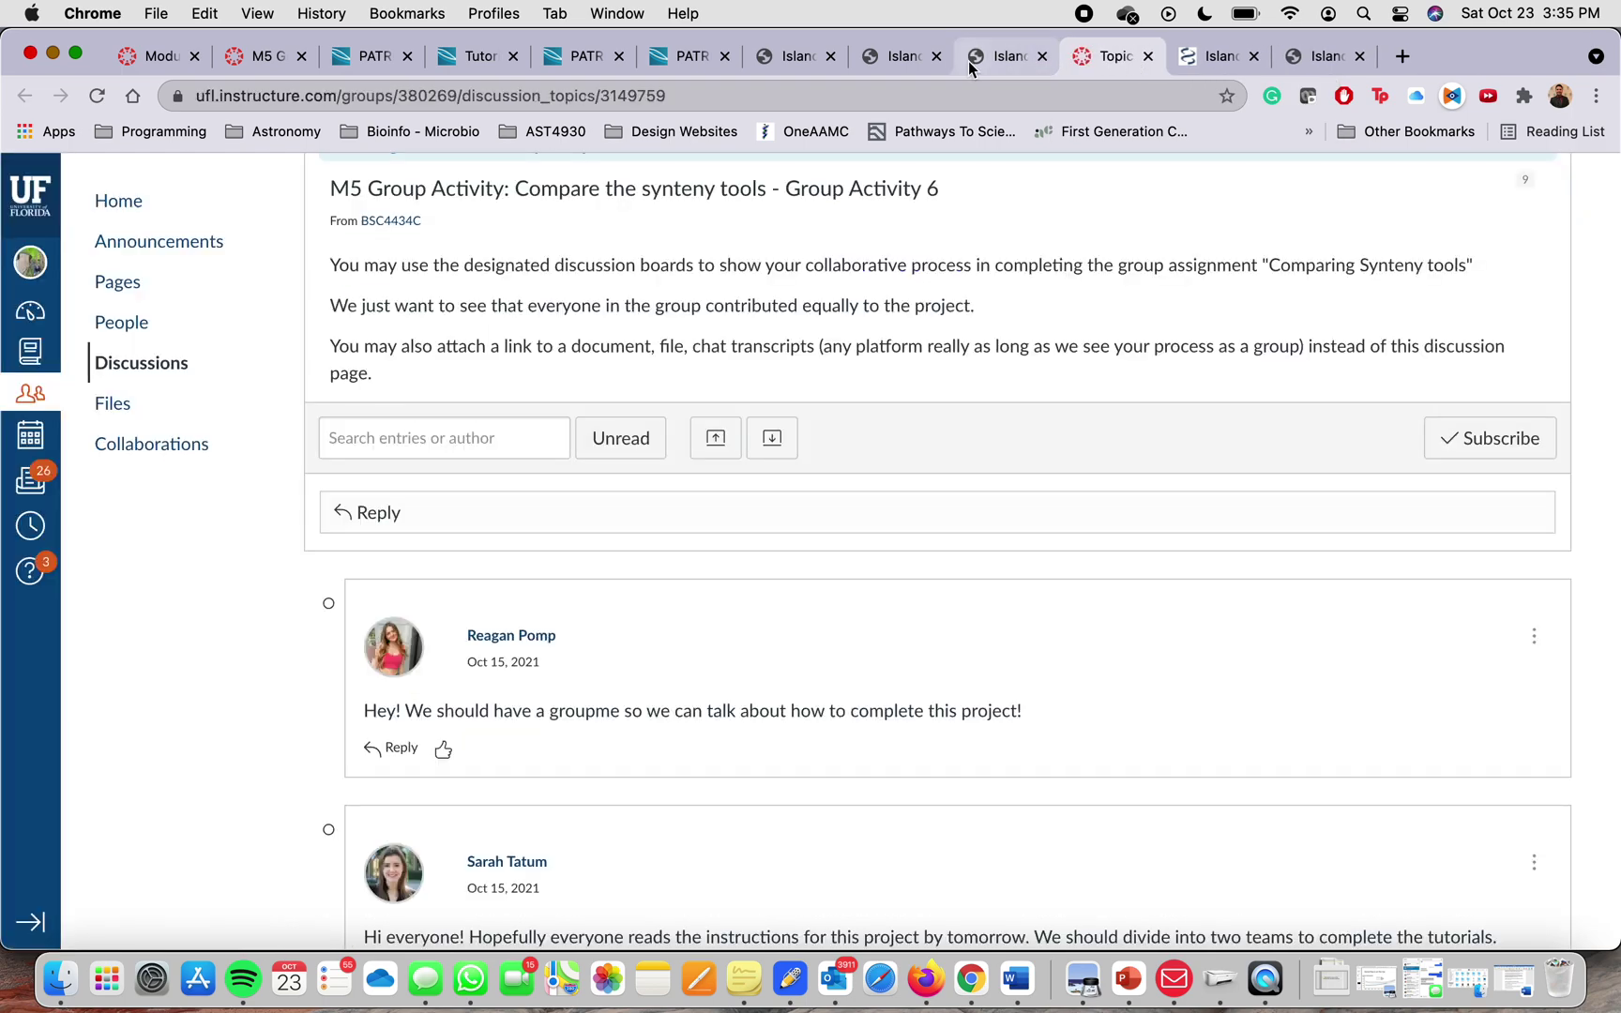
left_click(1012, 62)
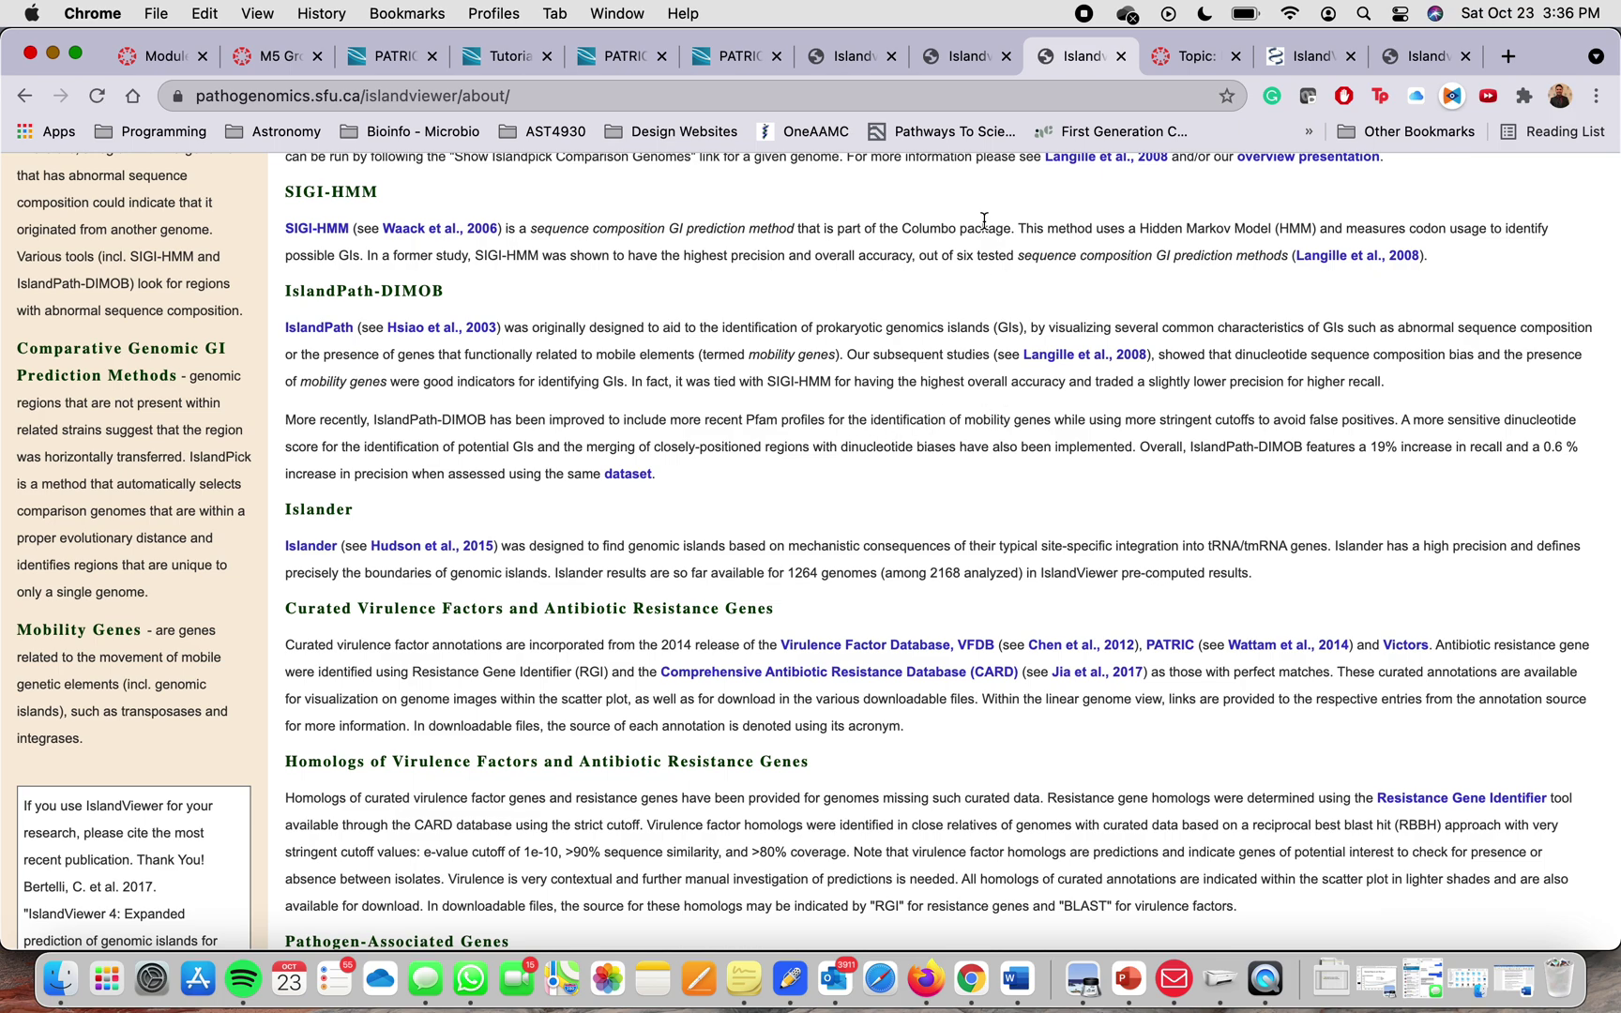
On the MRSA252 map, review the mecA, BlaR1 and MecI genes of the island near position 0.
left_click(1417, 58)
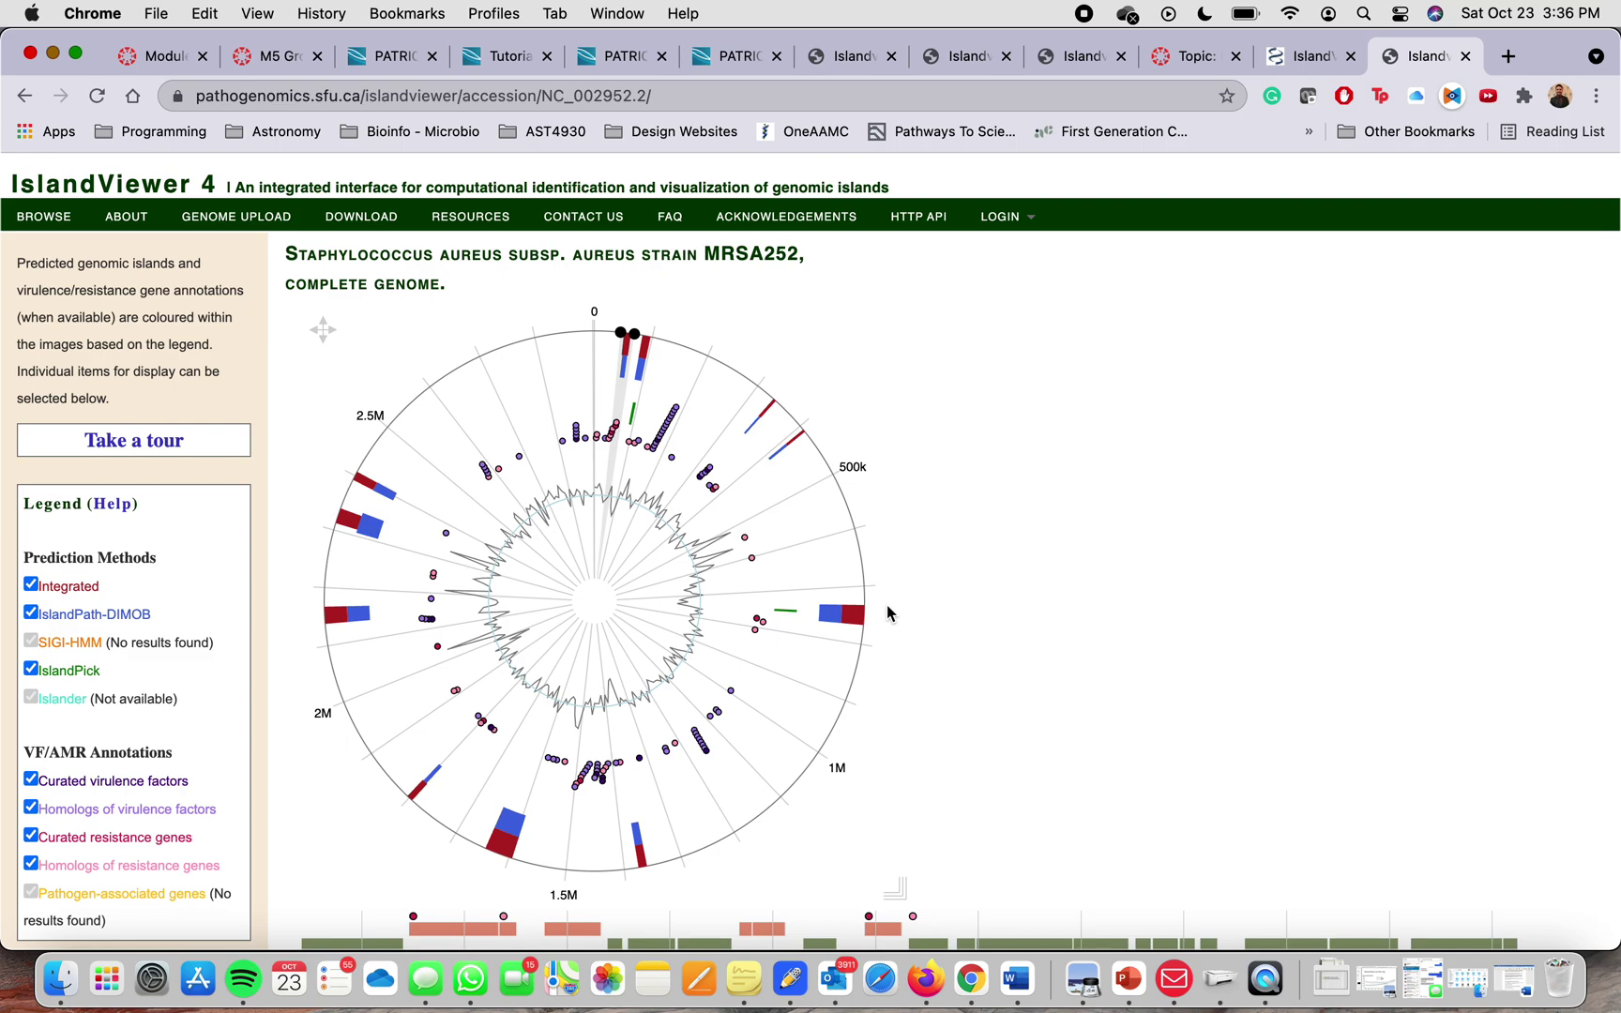
scroll(999, 702, "down", 1)
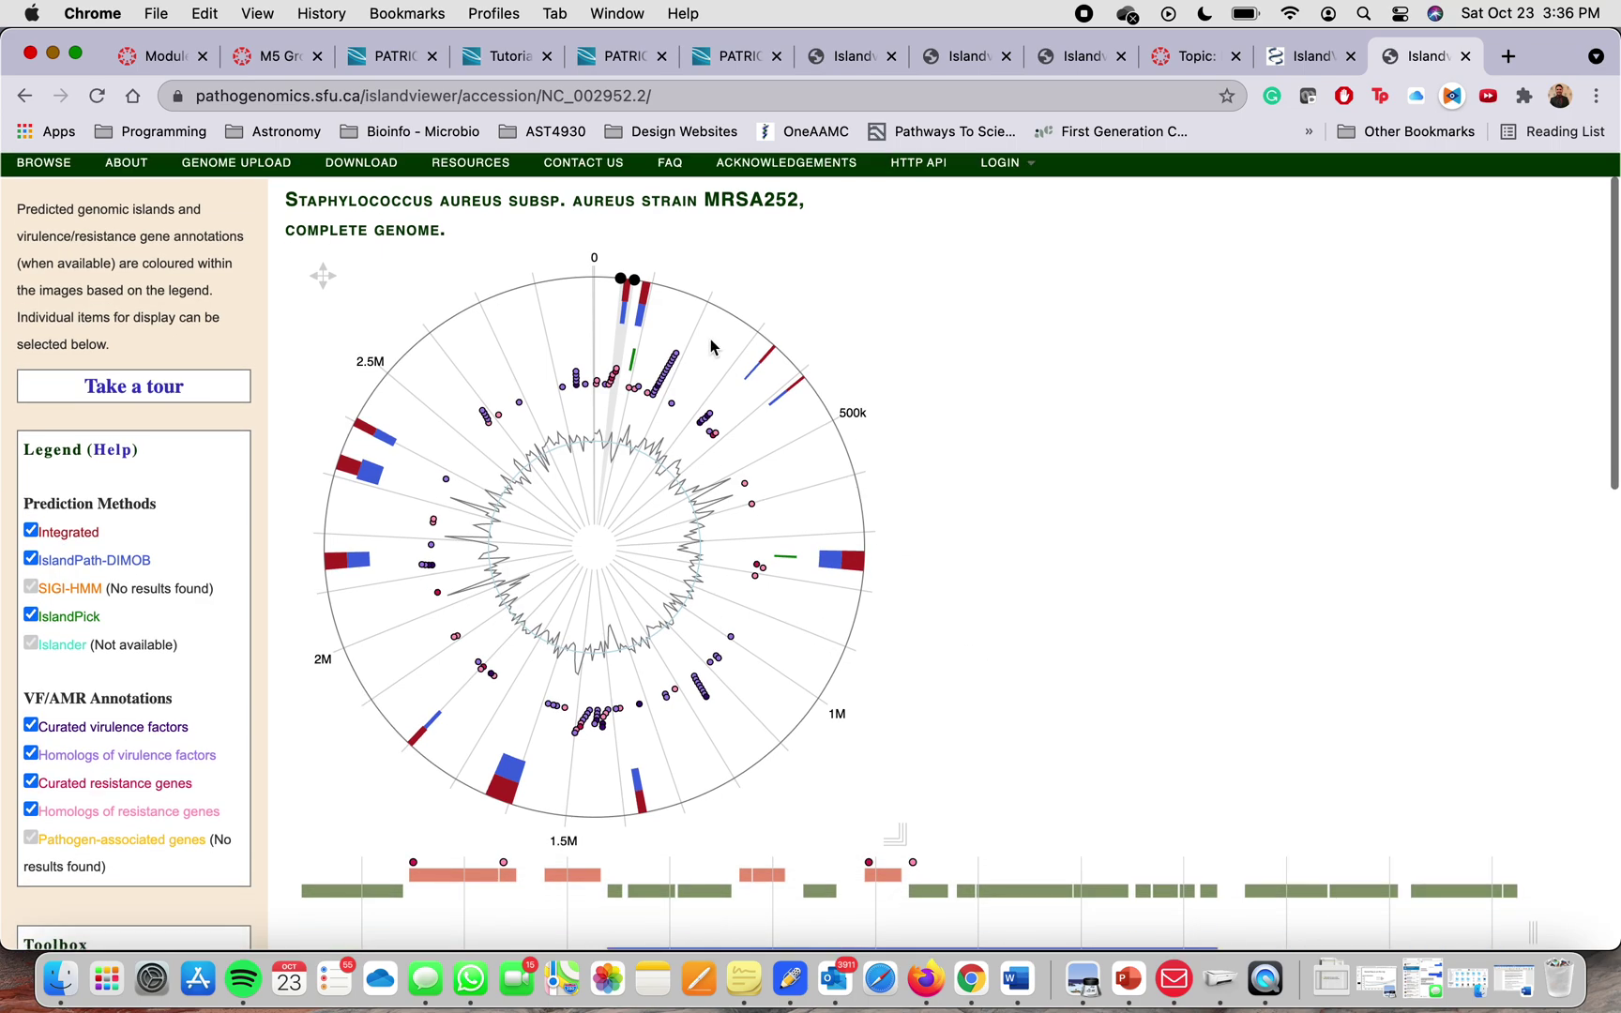
left_click(628, 298)
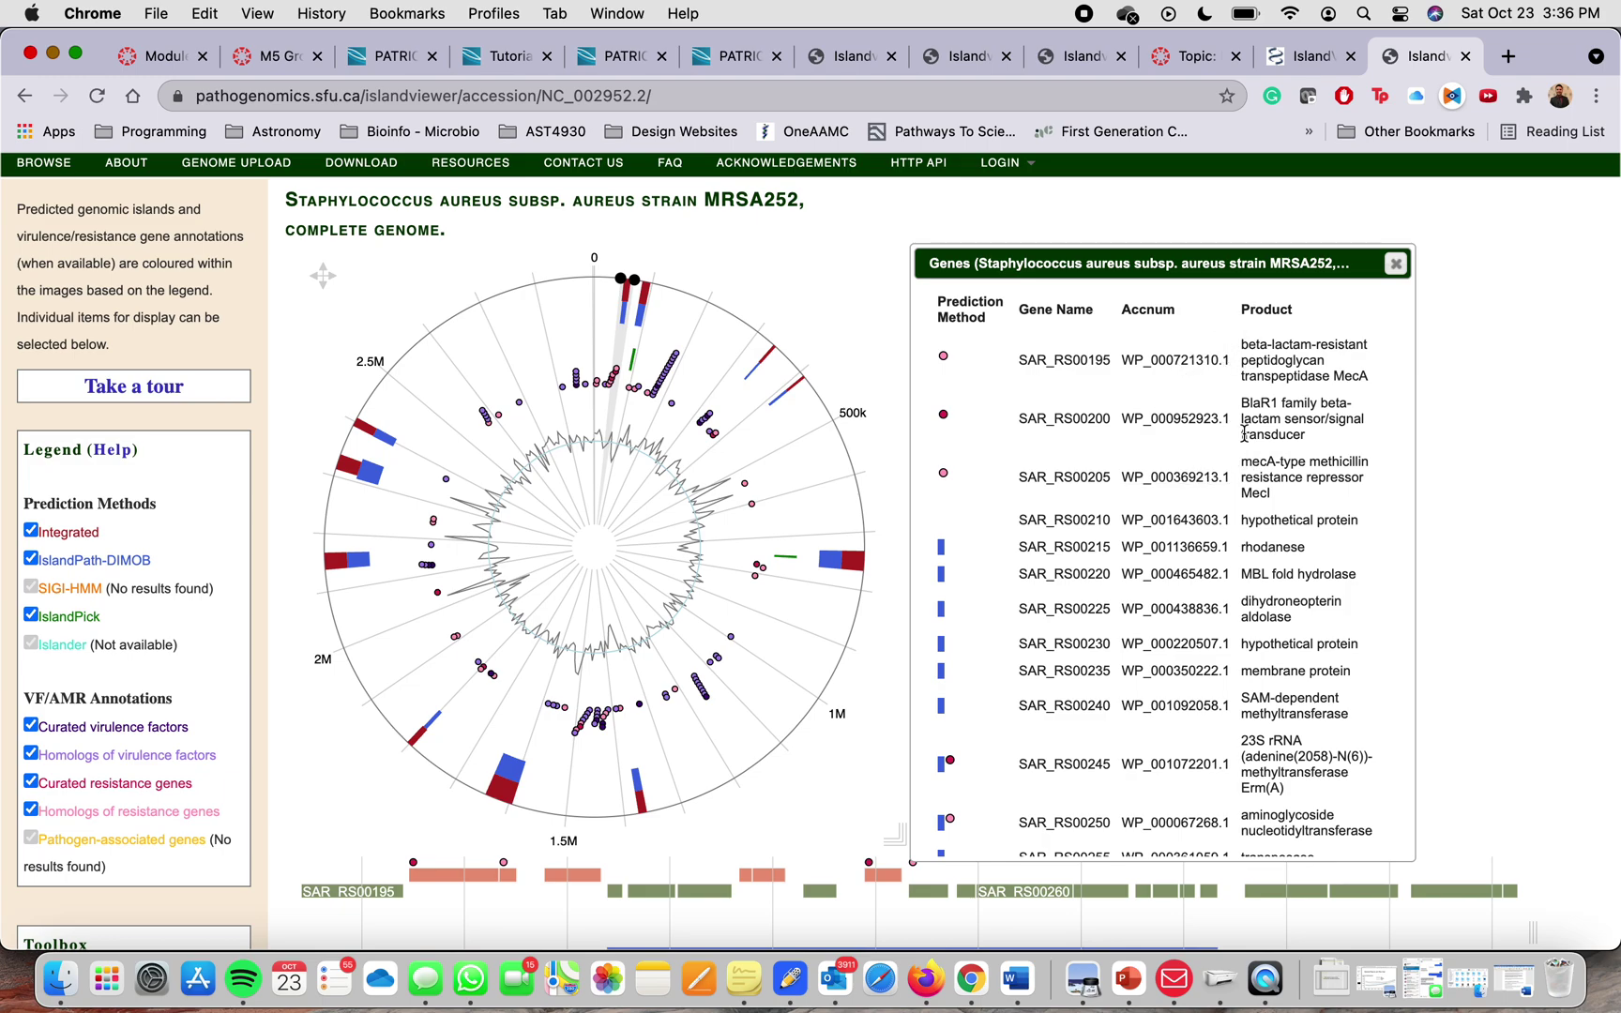
left_click(1395, 267)
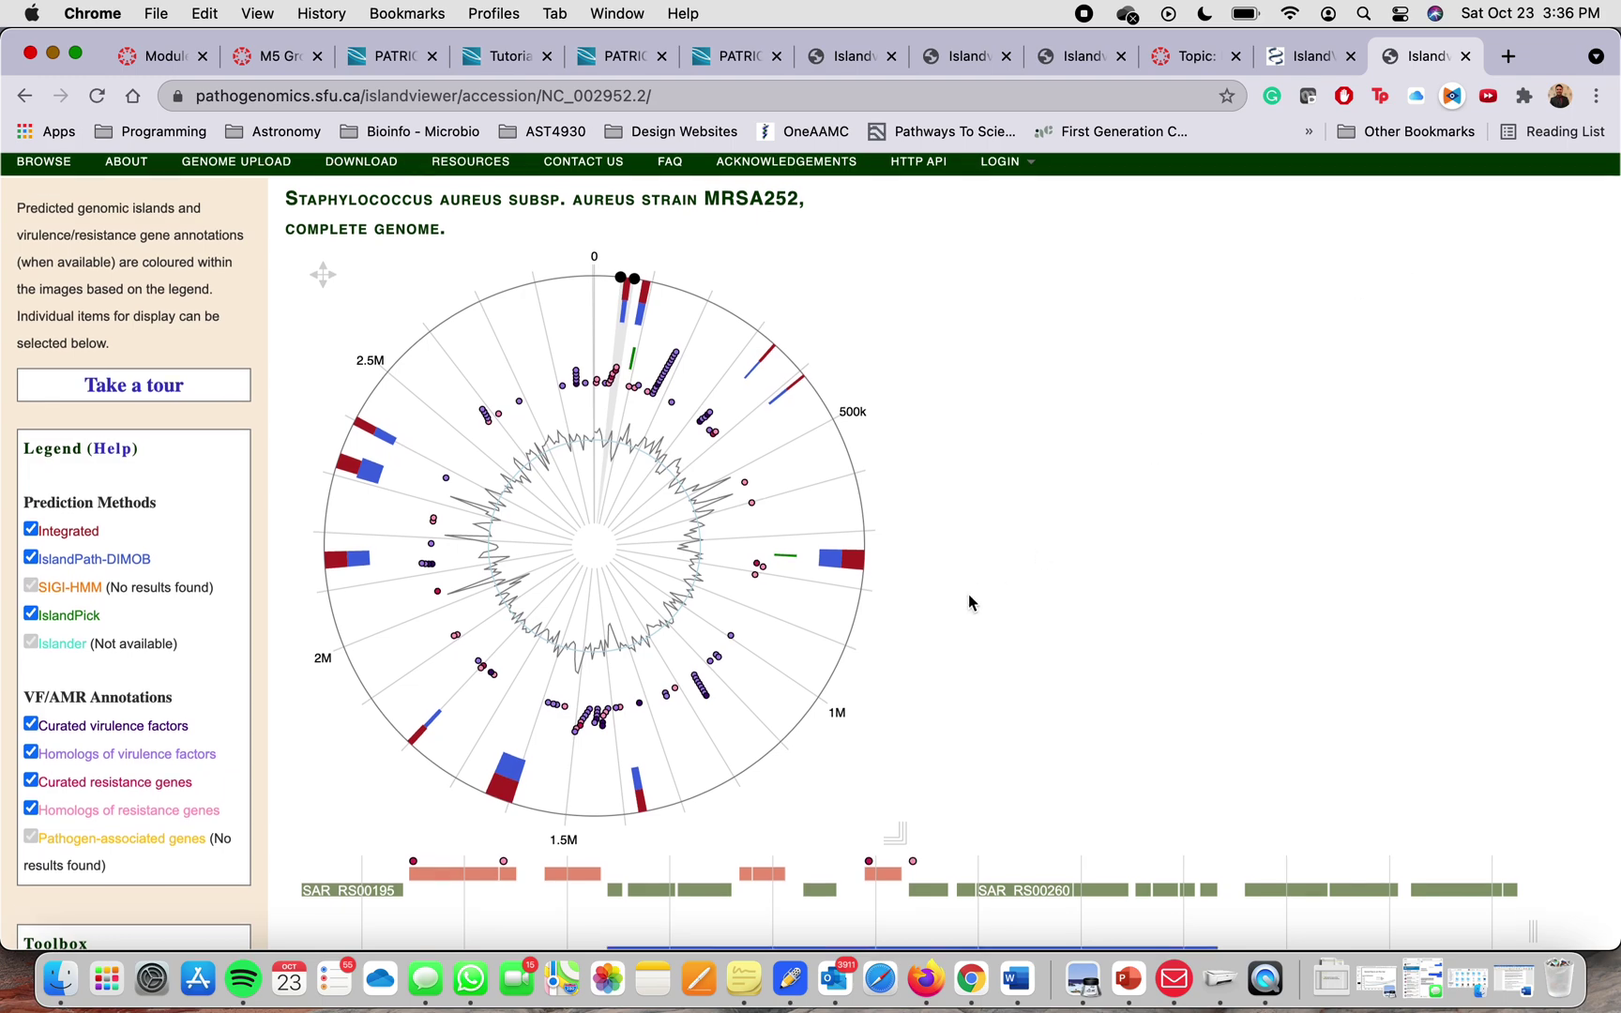
Scroll down to the MRSA252 predicted genomic island table with its resistance-gene annotations.
scroll(968, 594, "down", 5)
scroll(968, 479, "down", 5)
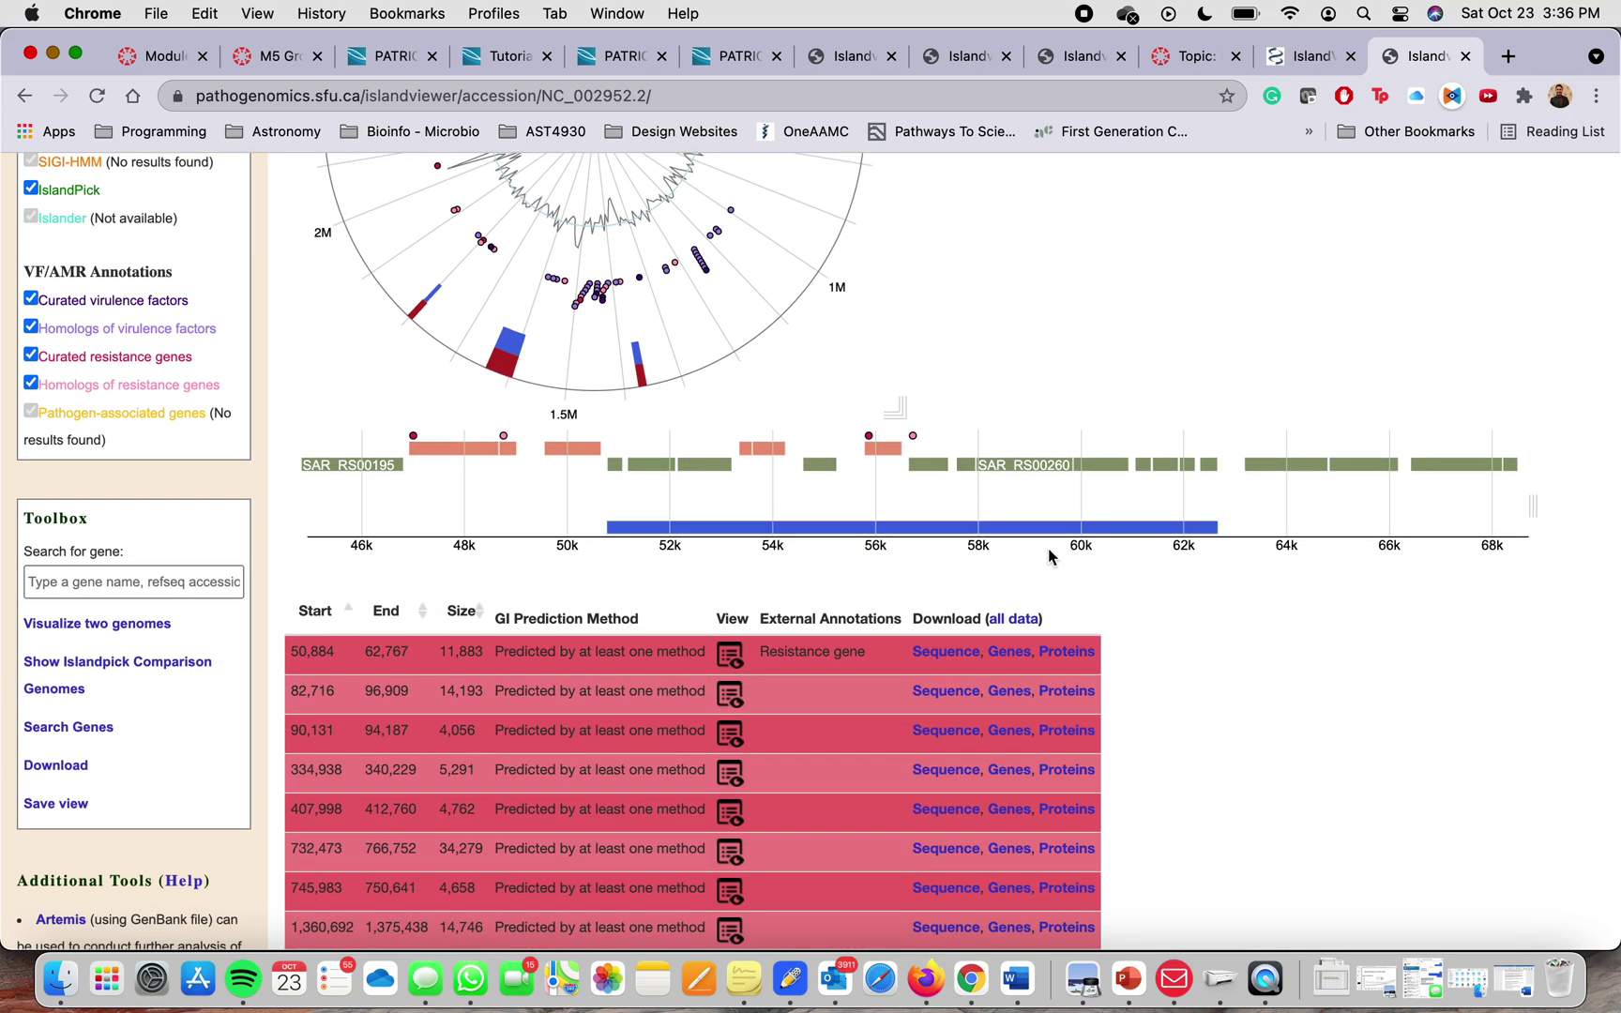
scroll(1362, 535, "left", 1)
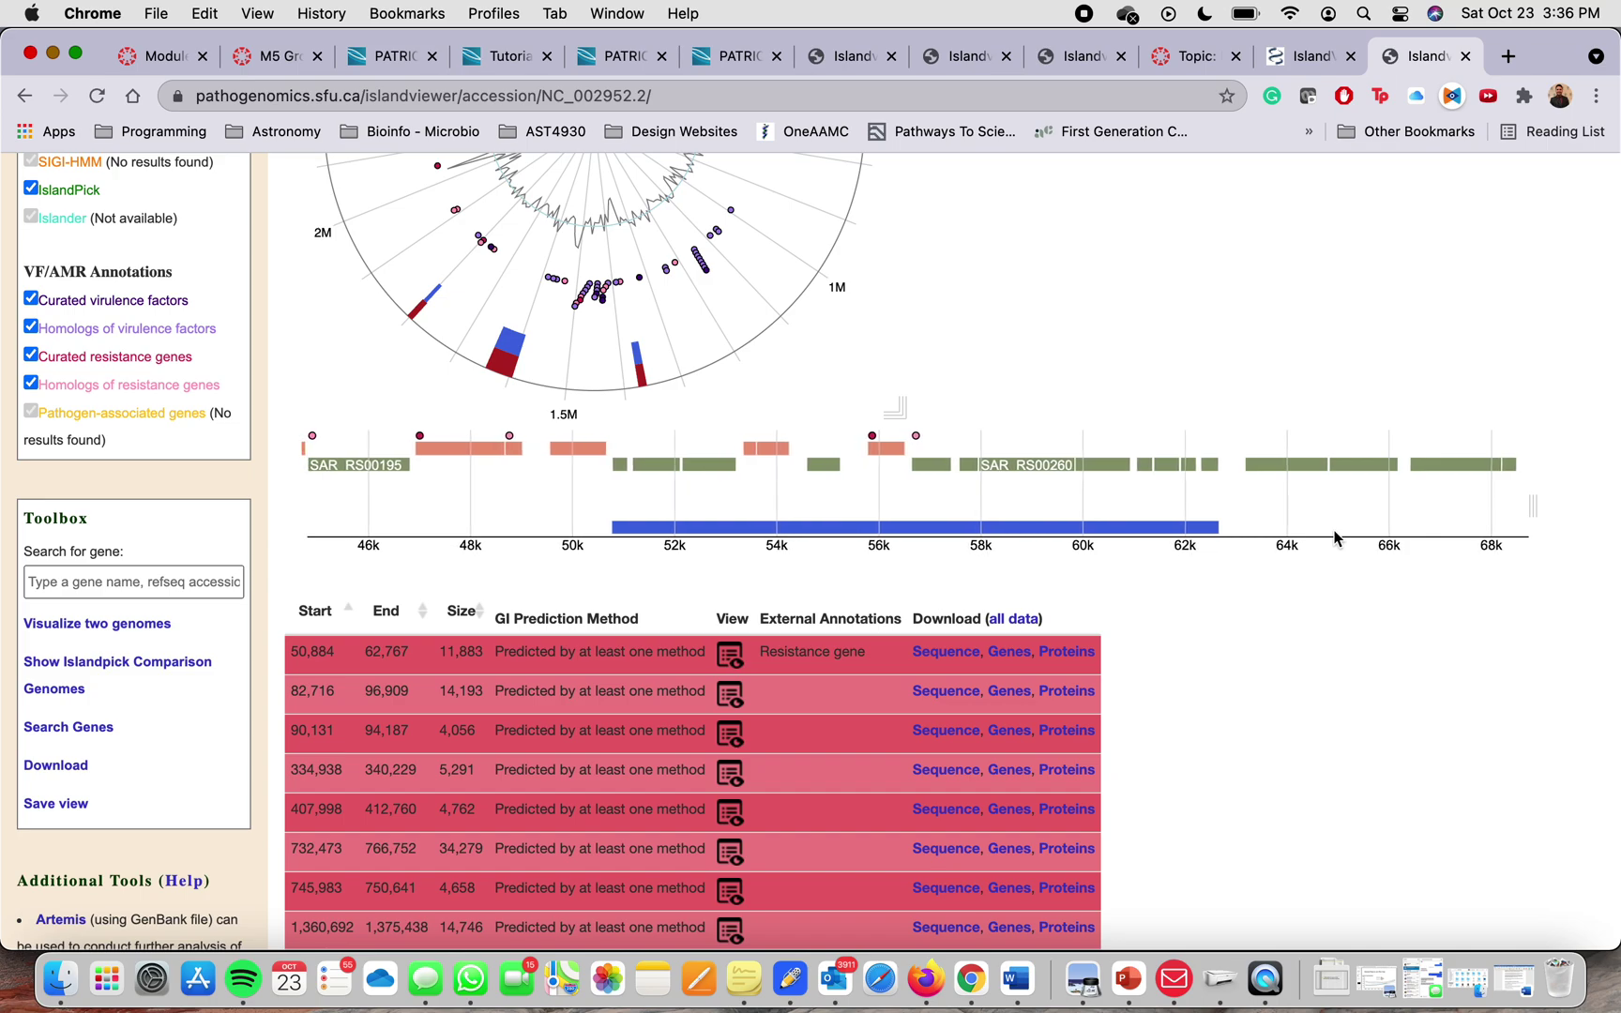
scroll(1336, 537, "down", 2)
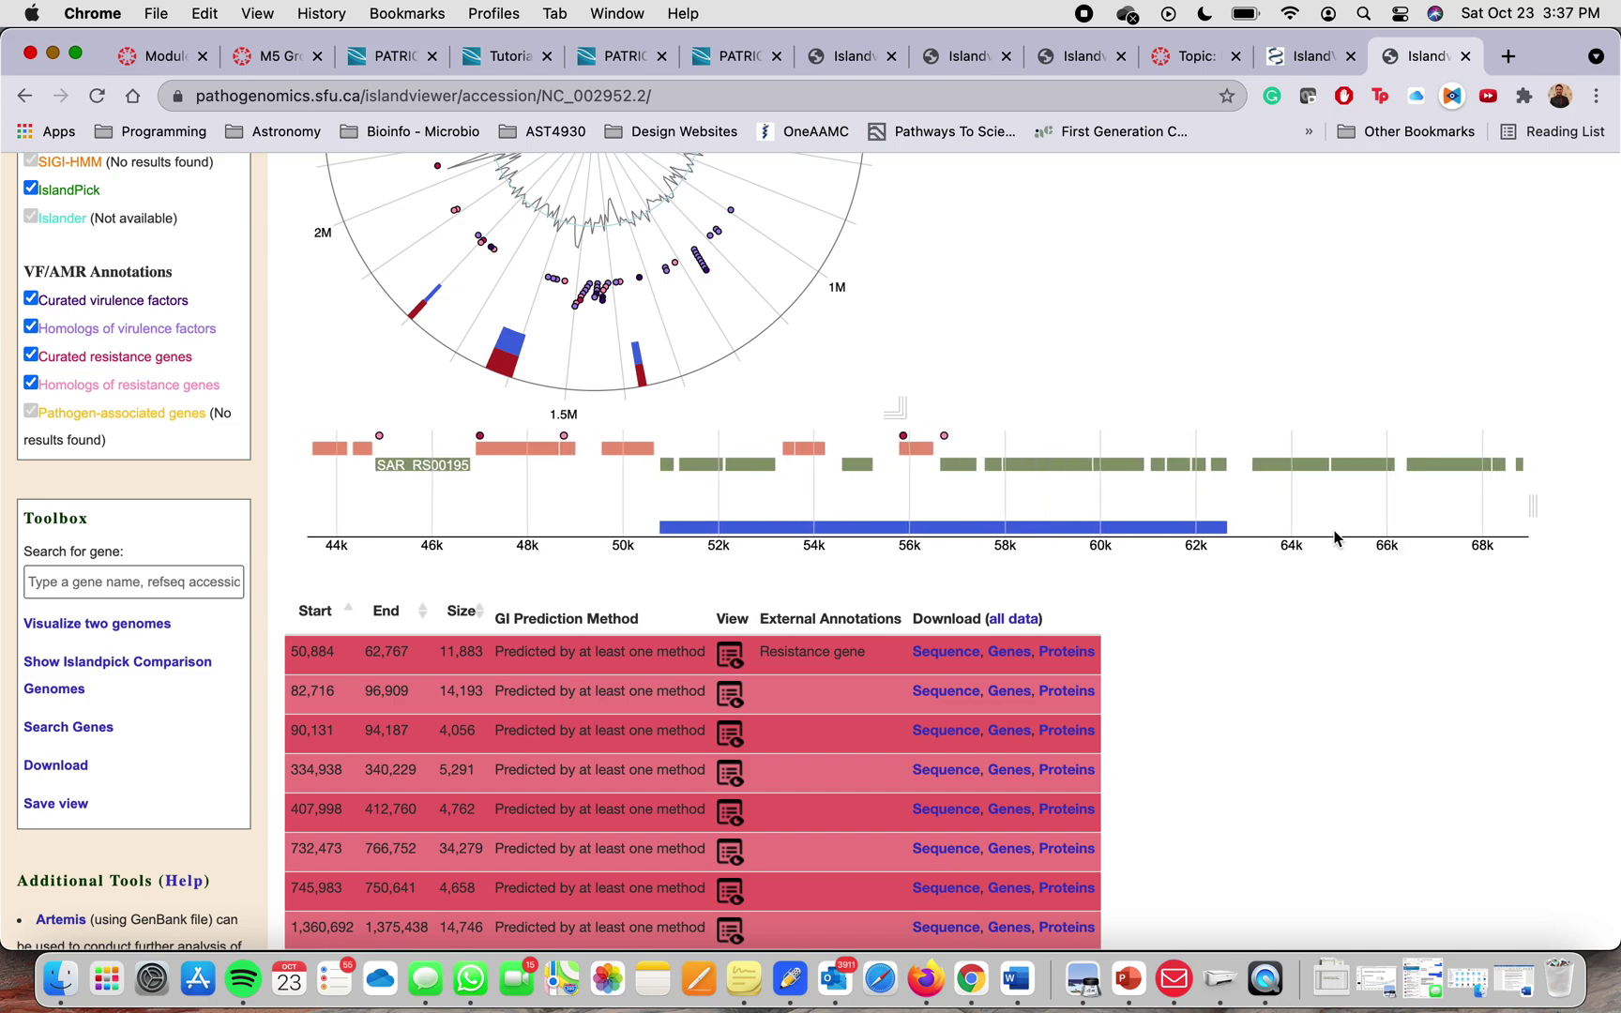
scroll(1201, 631, "down", 2)
scroll(1201, 631, "down", 3)
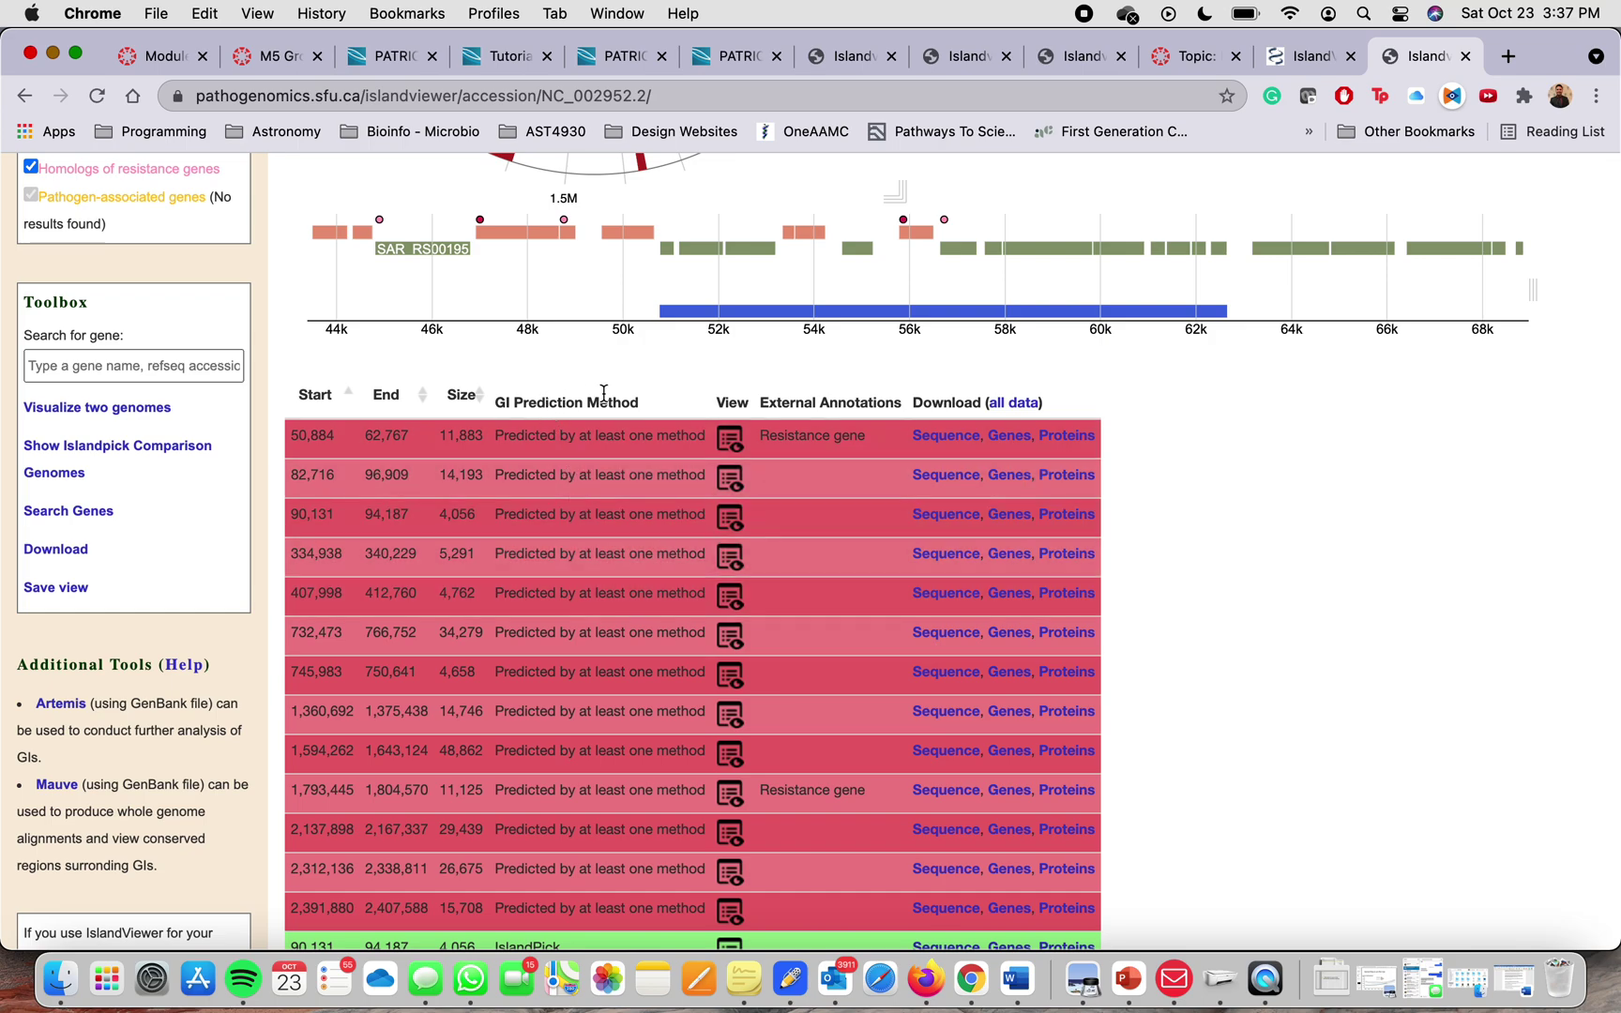
scroll(420, 470, "up", 8)
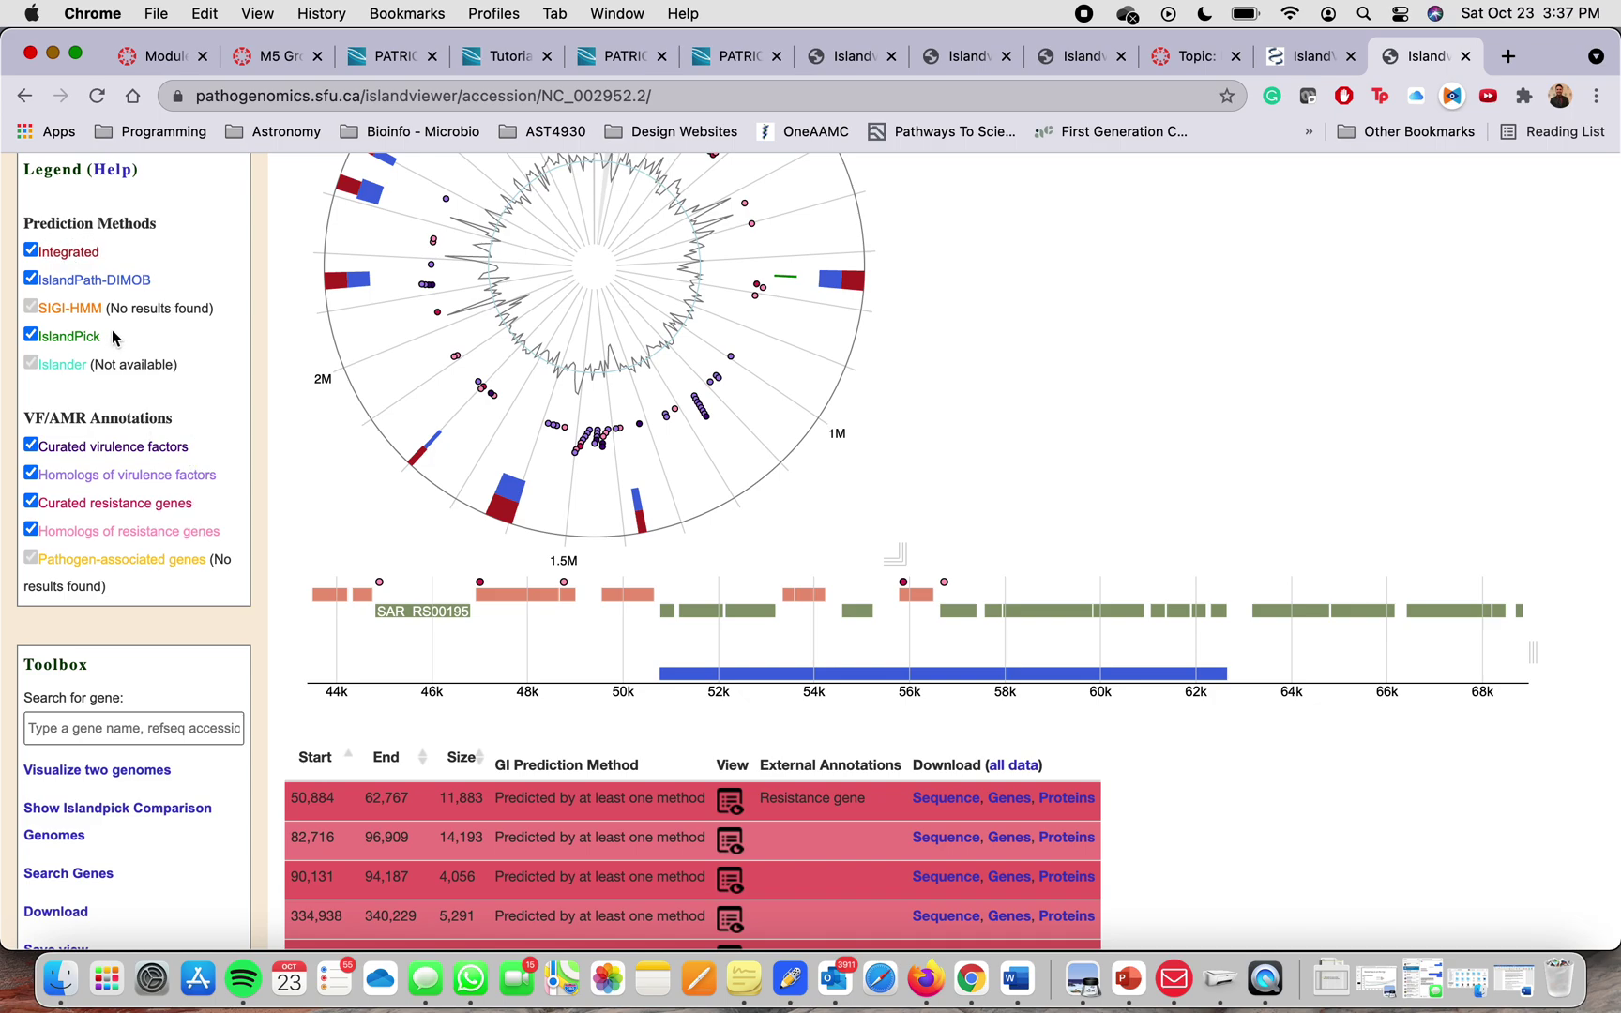
scroll(189, 447, "down", 2)
scroll(190, 439, "down", 1)
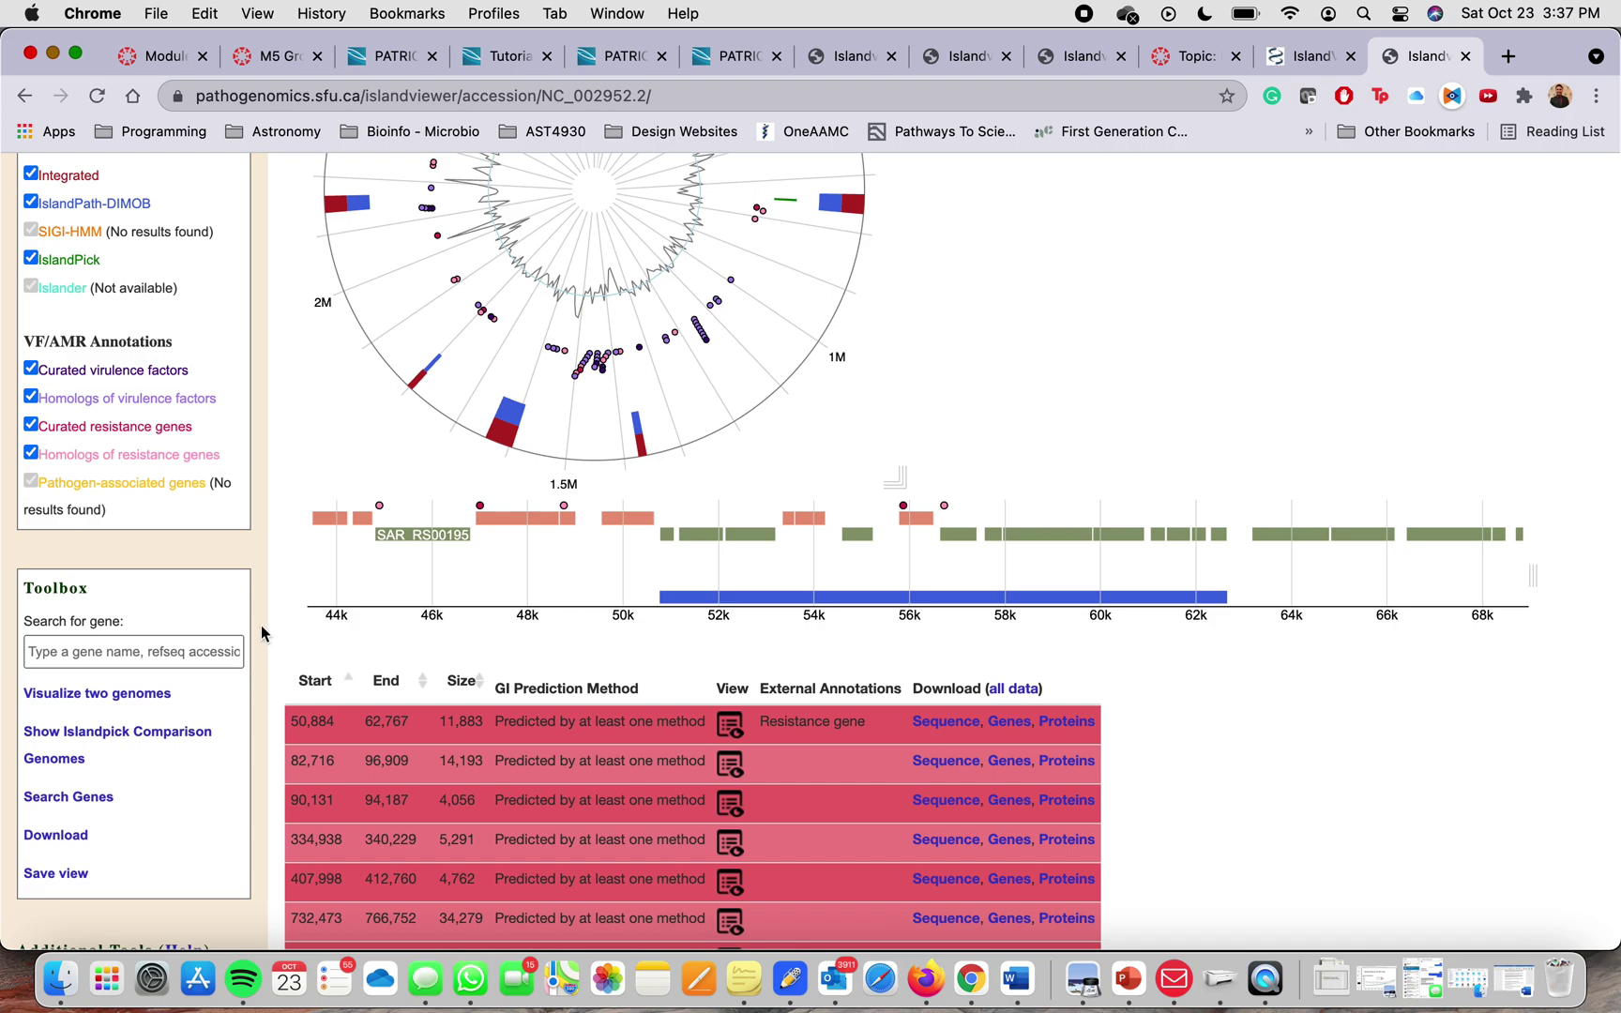
scroll(261, 635, "down", 2)
List the genes of island 50,884–62,767 and open the NCBI protein record for WP_001136659.1.
scroll(291, 828, "down", 10)
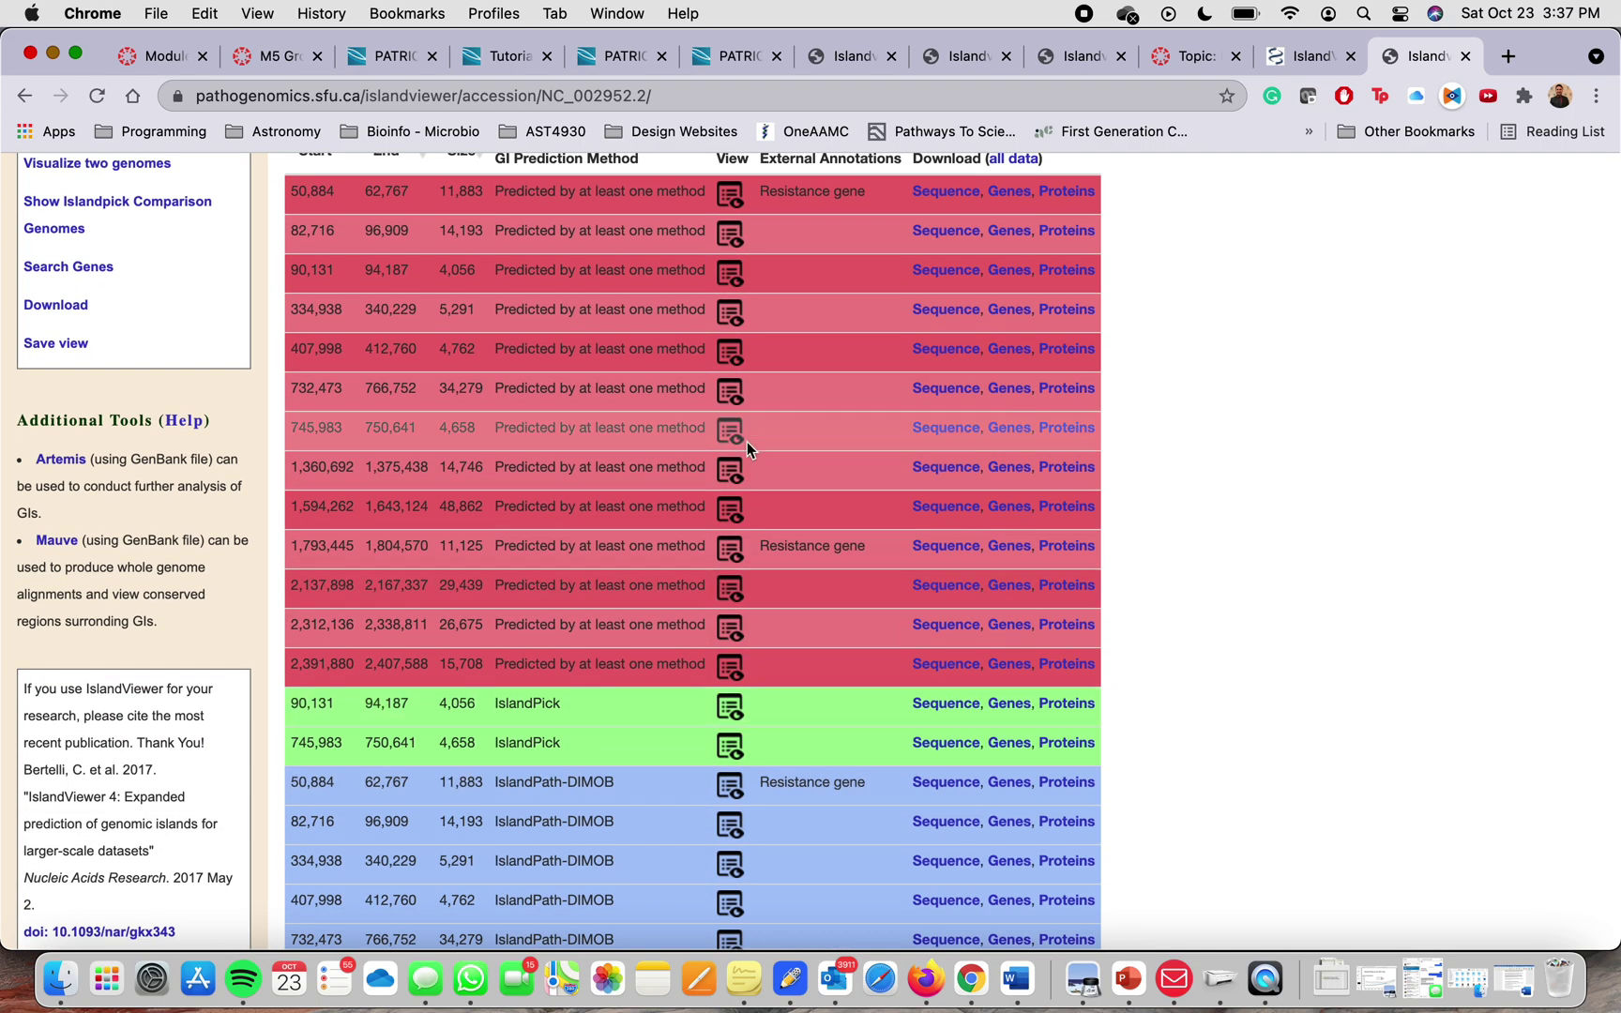
scroll(747, 442, "up", 3)
left_click(730, 324)
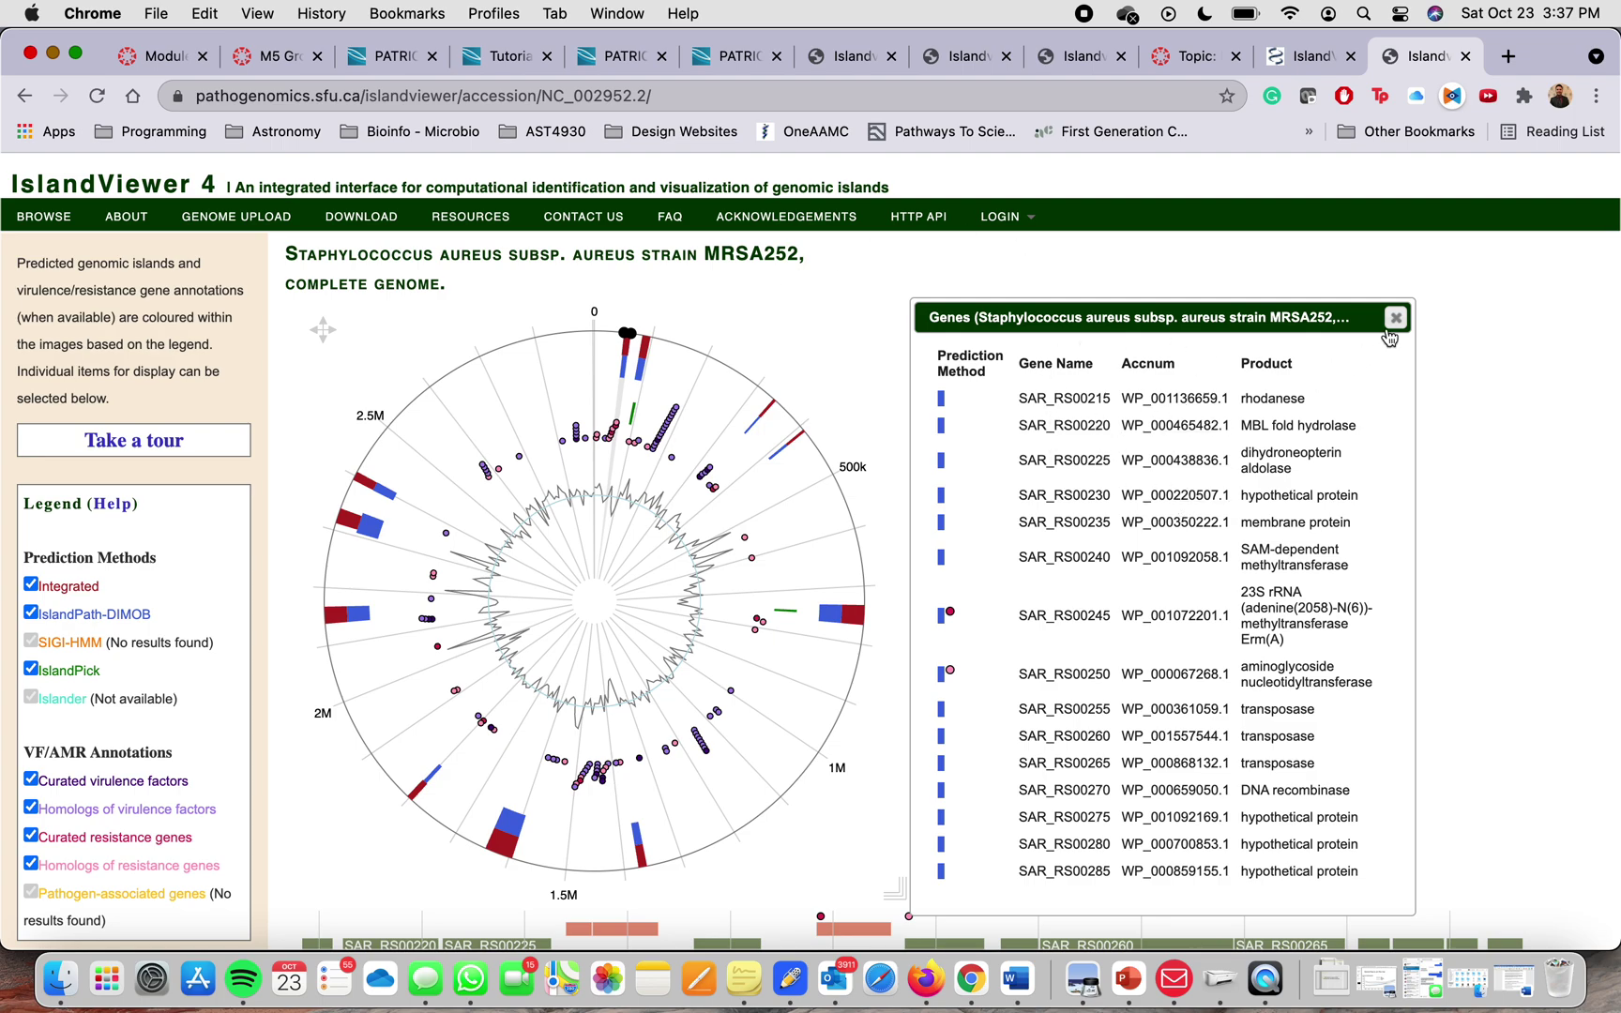
left_click(1157, 402)
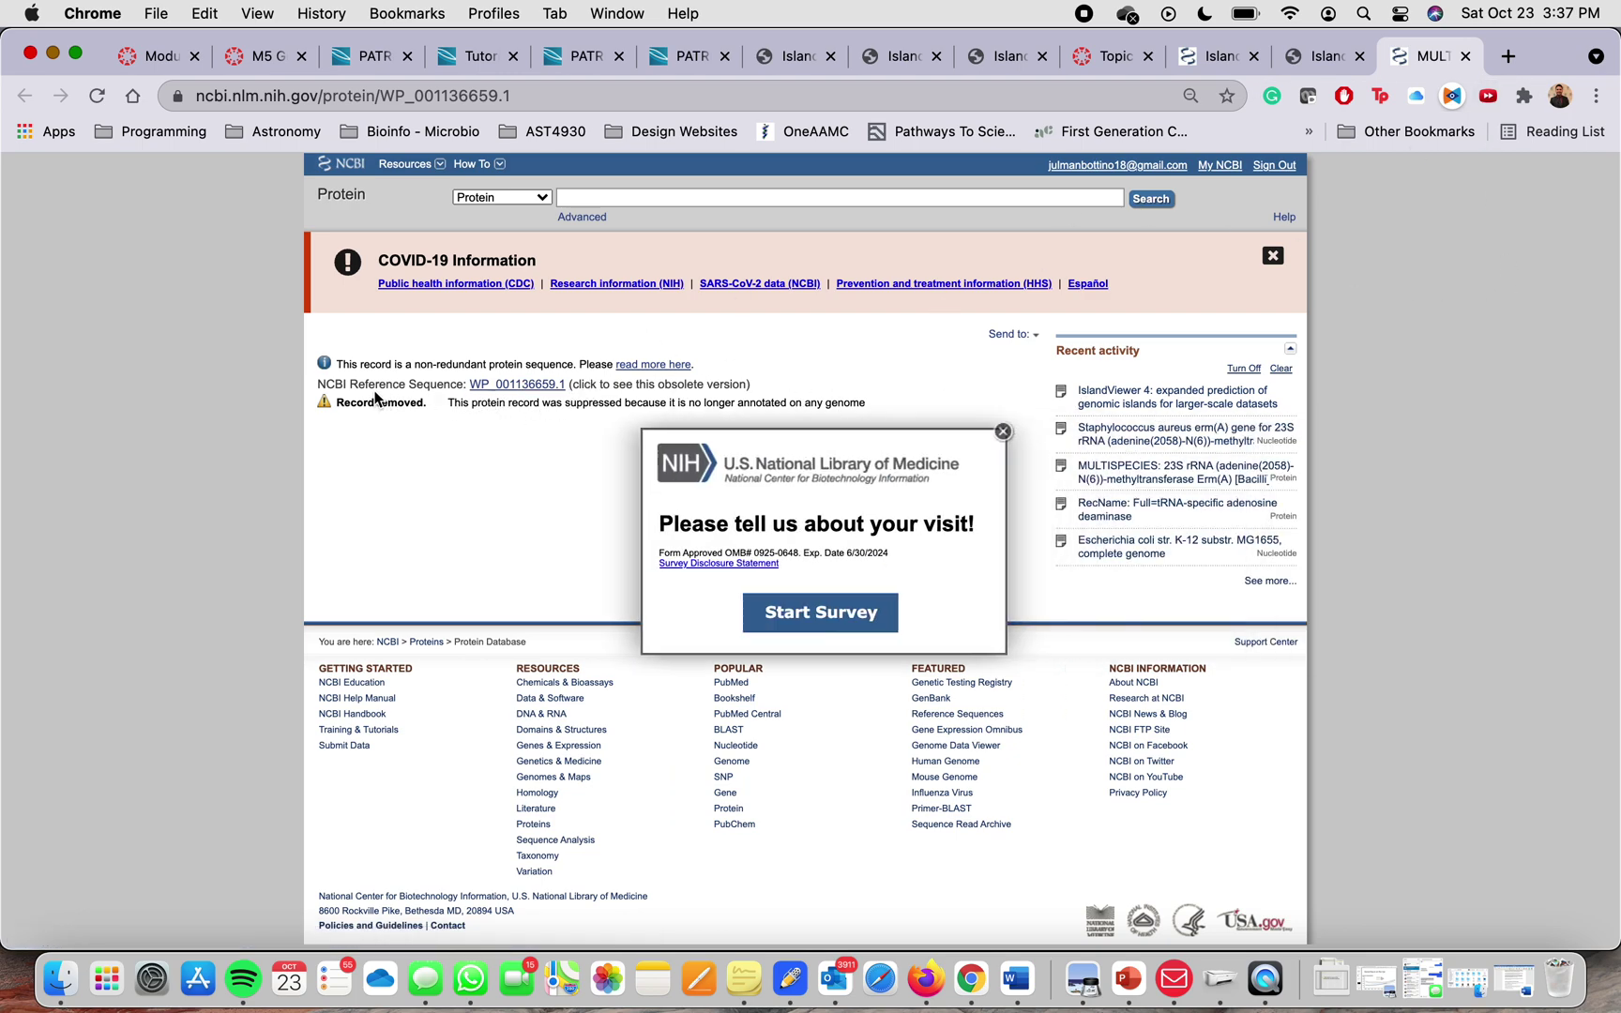
Show the obsolete GenPept version of WP_001136659.1, a 101 aa rhodanese-like protein.
left_click(522, 387)
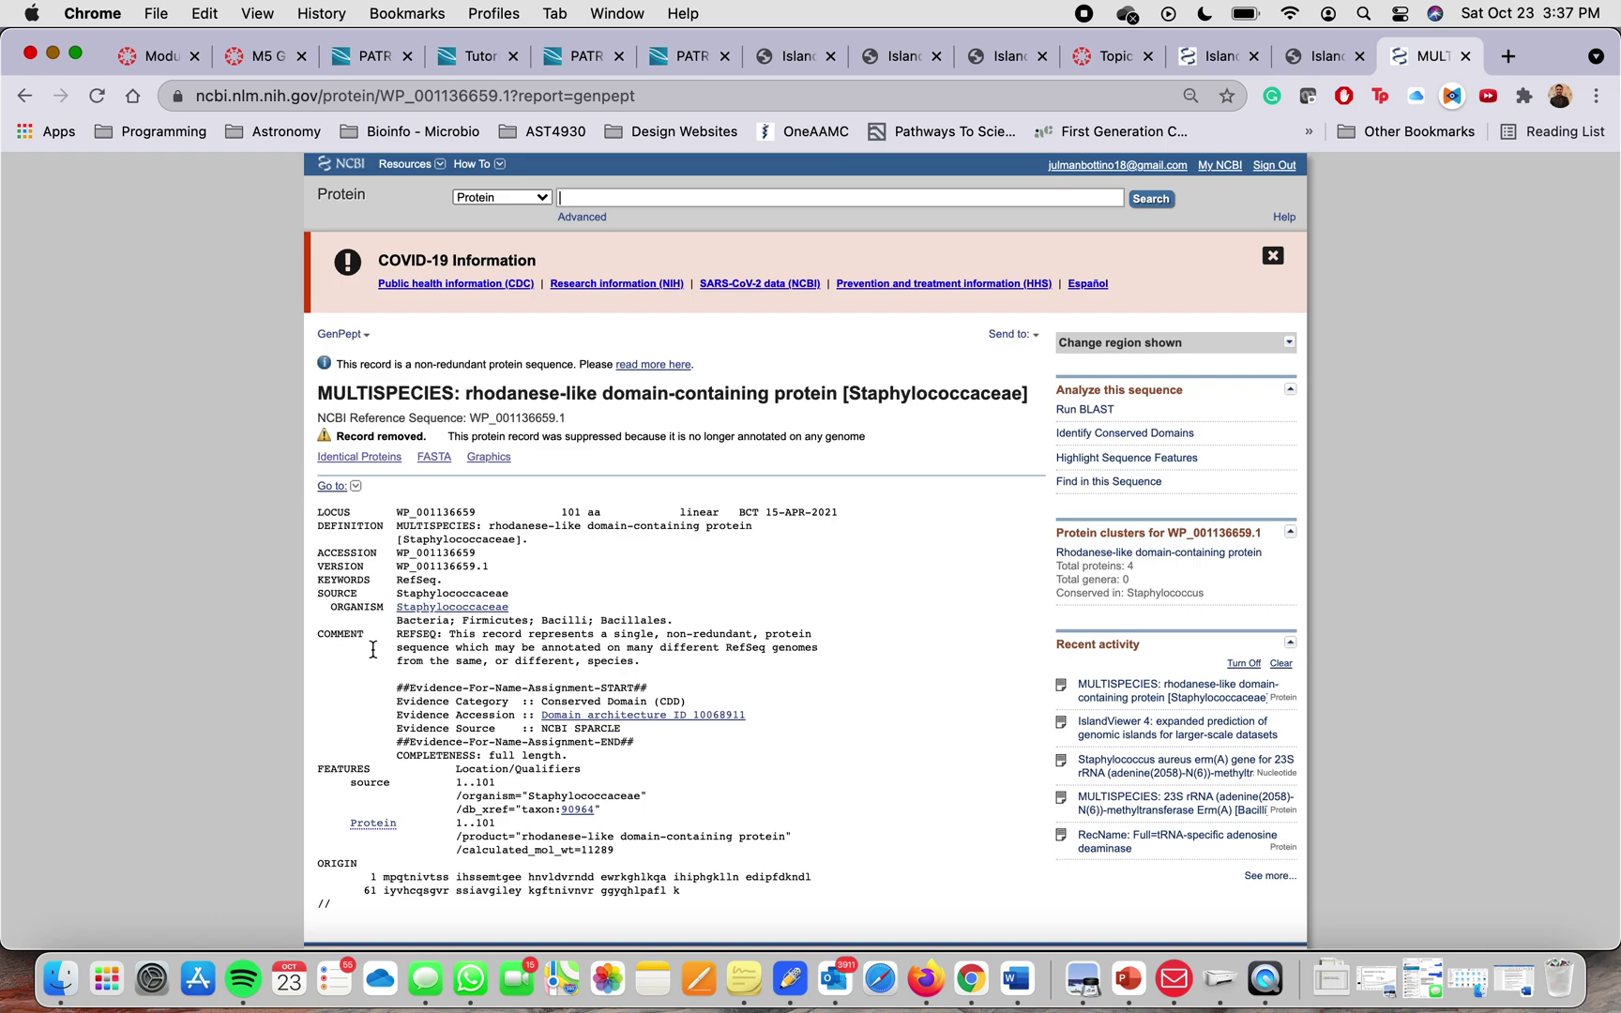
scroll(521, 649, "down", 2)
scroll(558, 675, "down", 2)
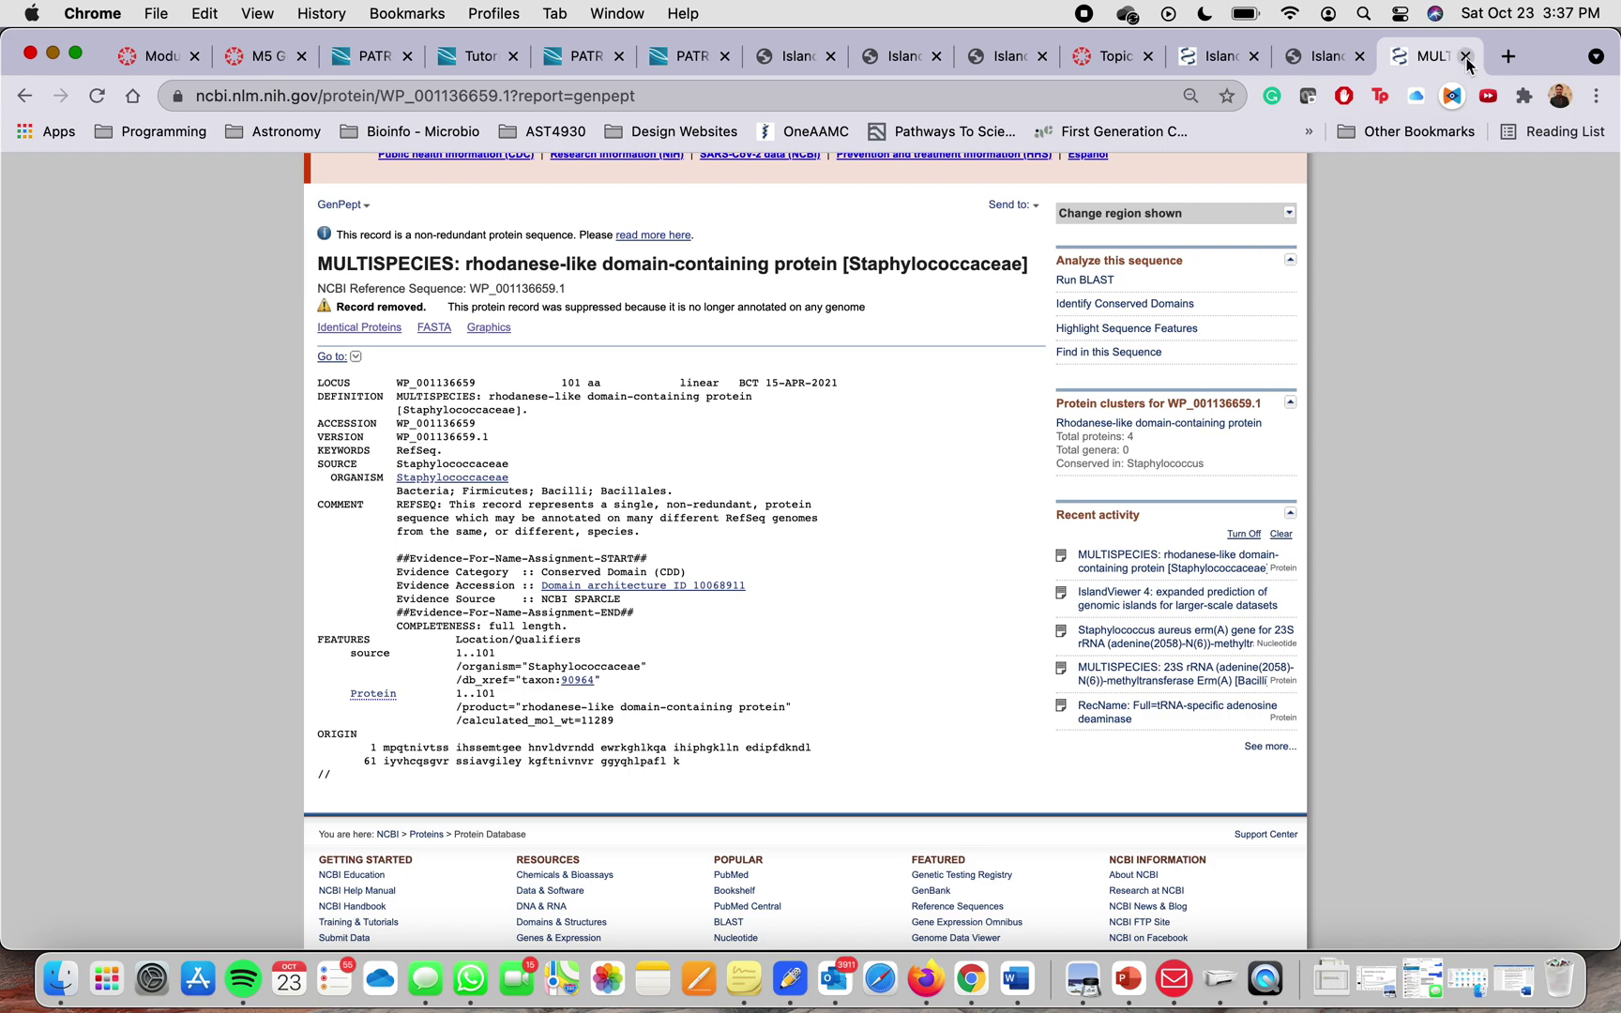
Close the NCBI protein record and return to the MRSA252 genomic island table.
left_click(1467, 57)
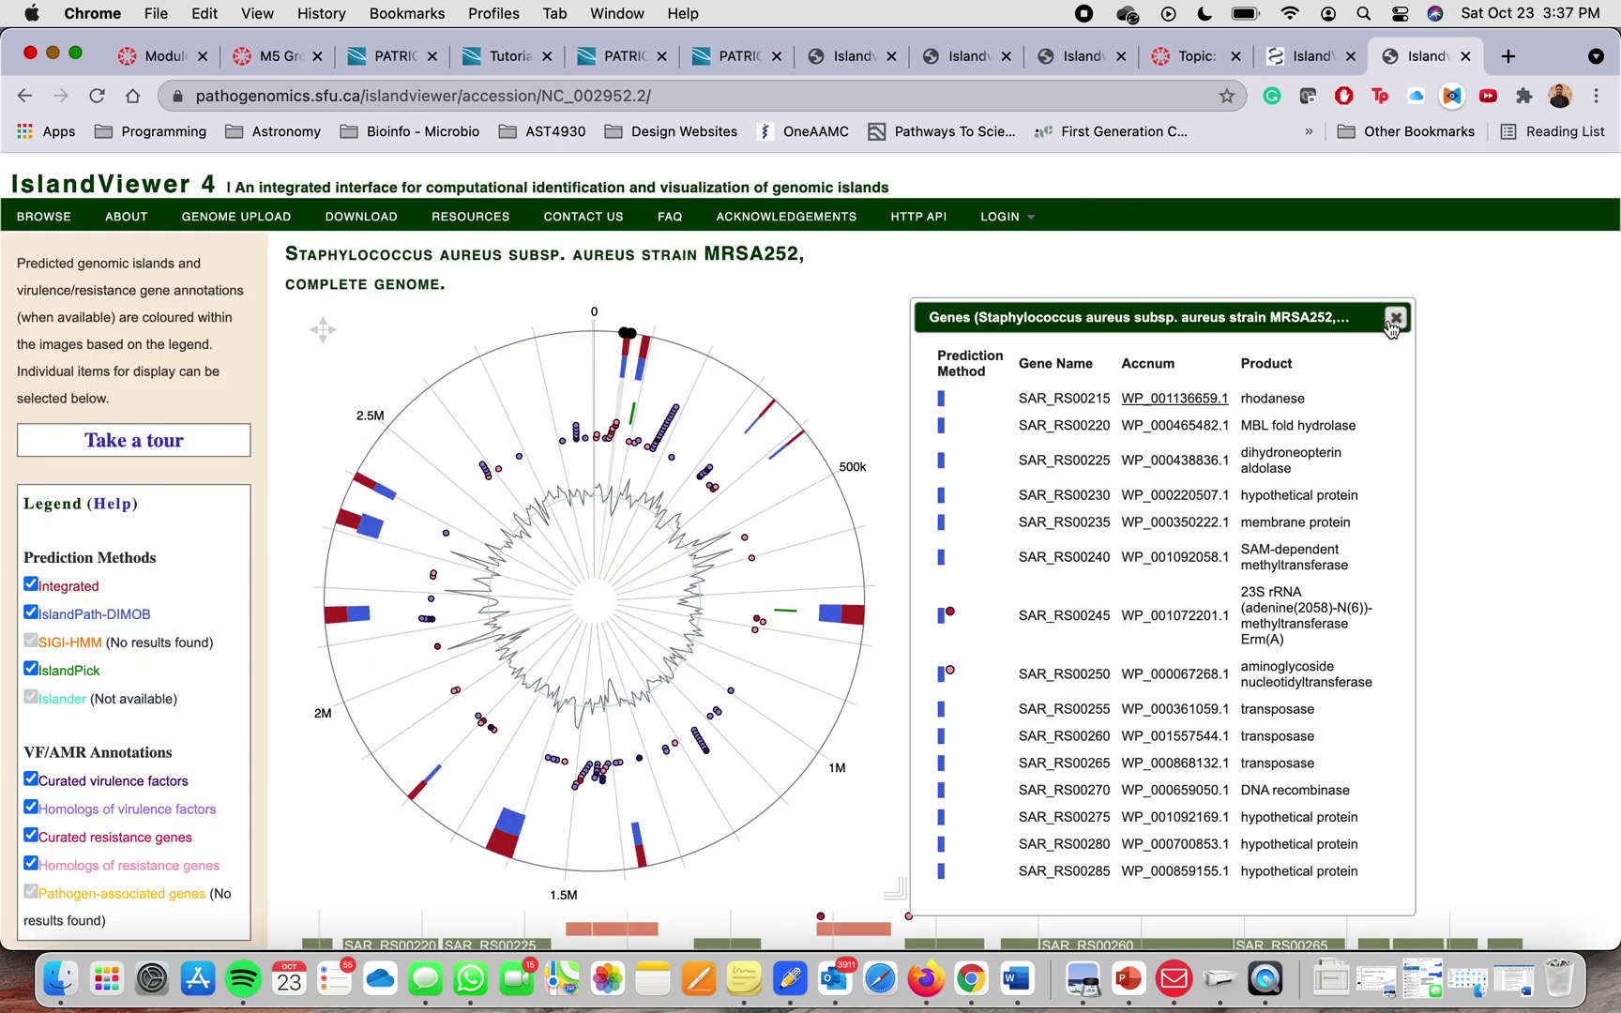
scroll(1059, 465, "down", 10)
scroll(520, 783, "down", 2)
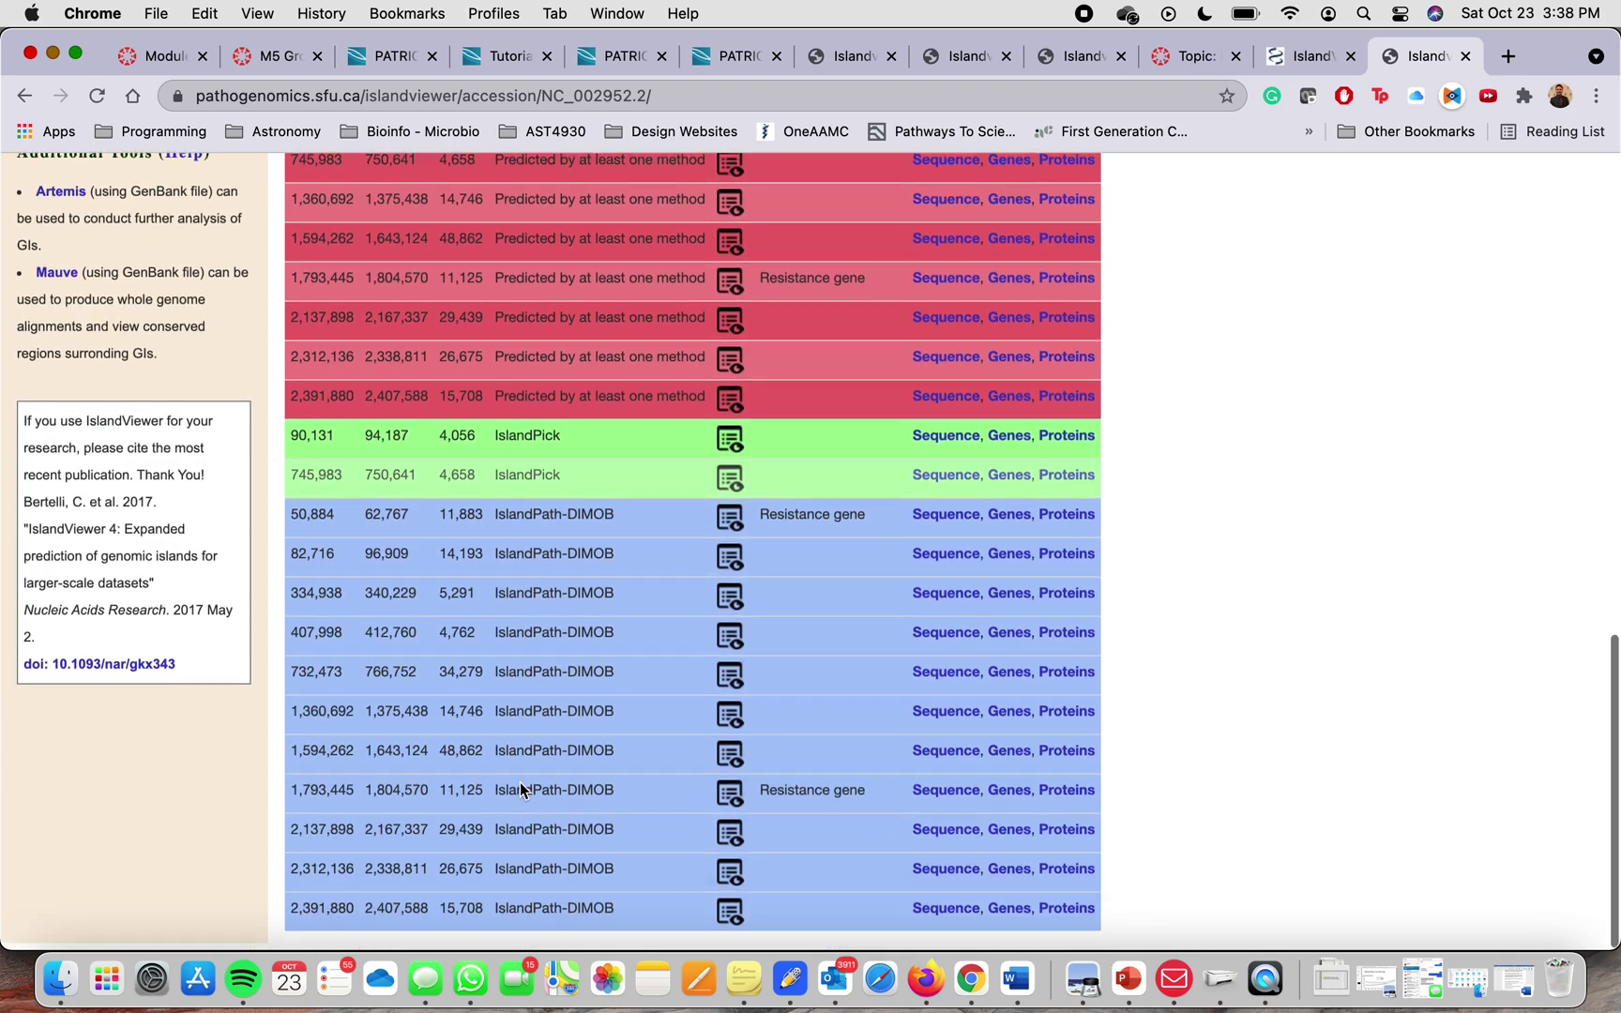
scroll(519, 782, "up", 5)
scroll(519, 782, "down", 6)
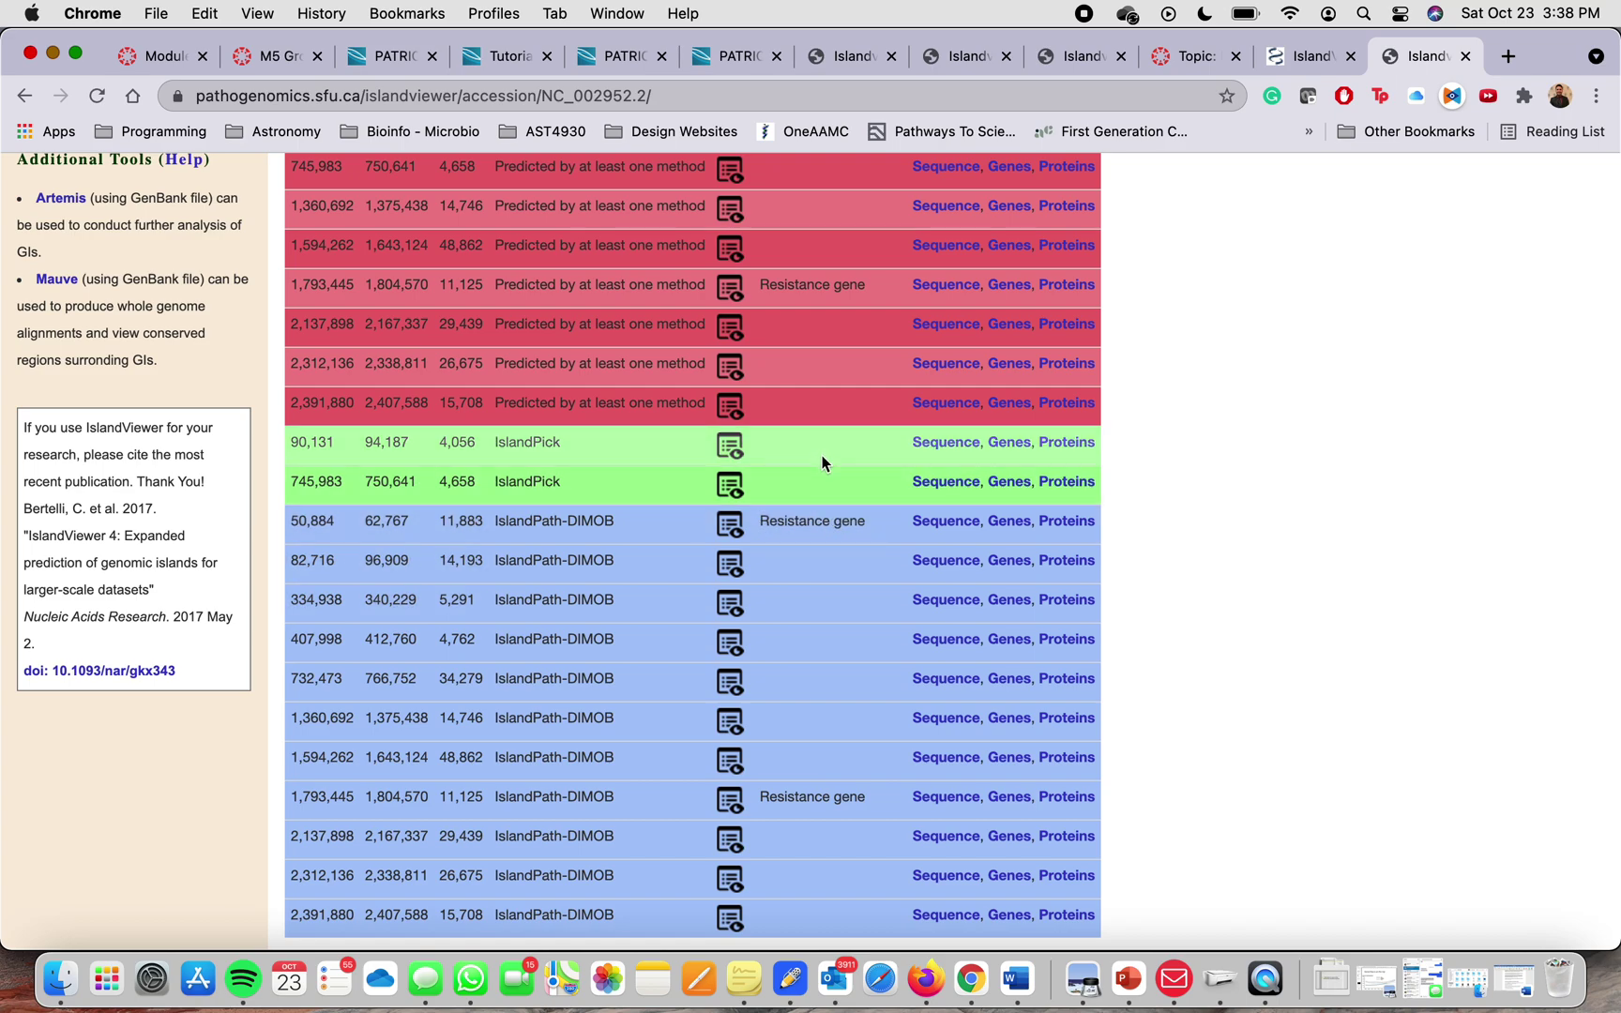
Dismiss the Genes popup and review the MRSA252 island map and table.
left_click(1044, 528)
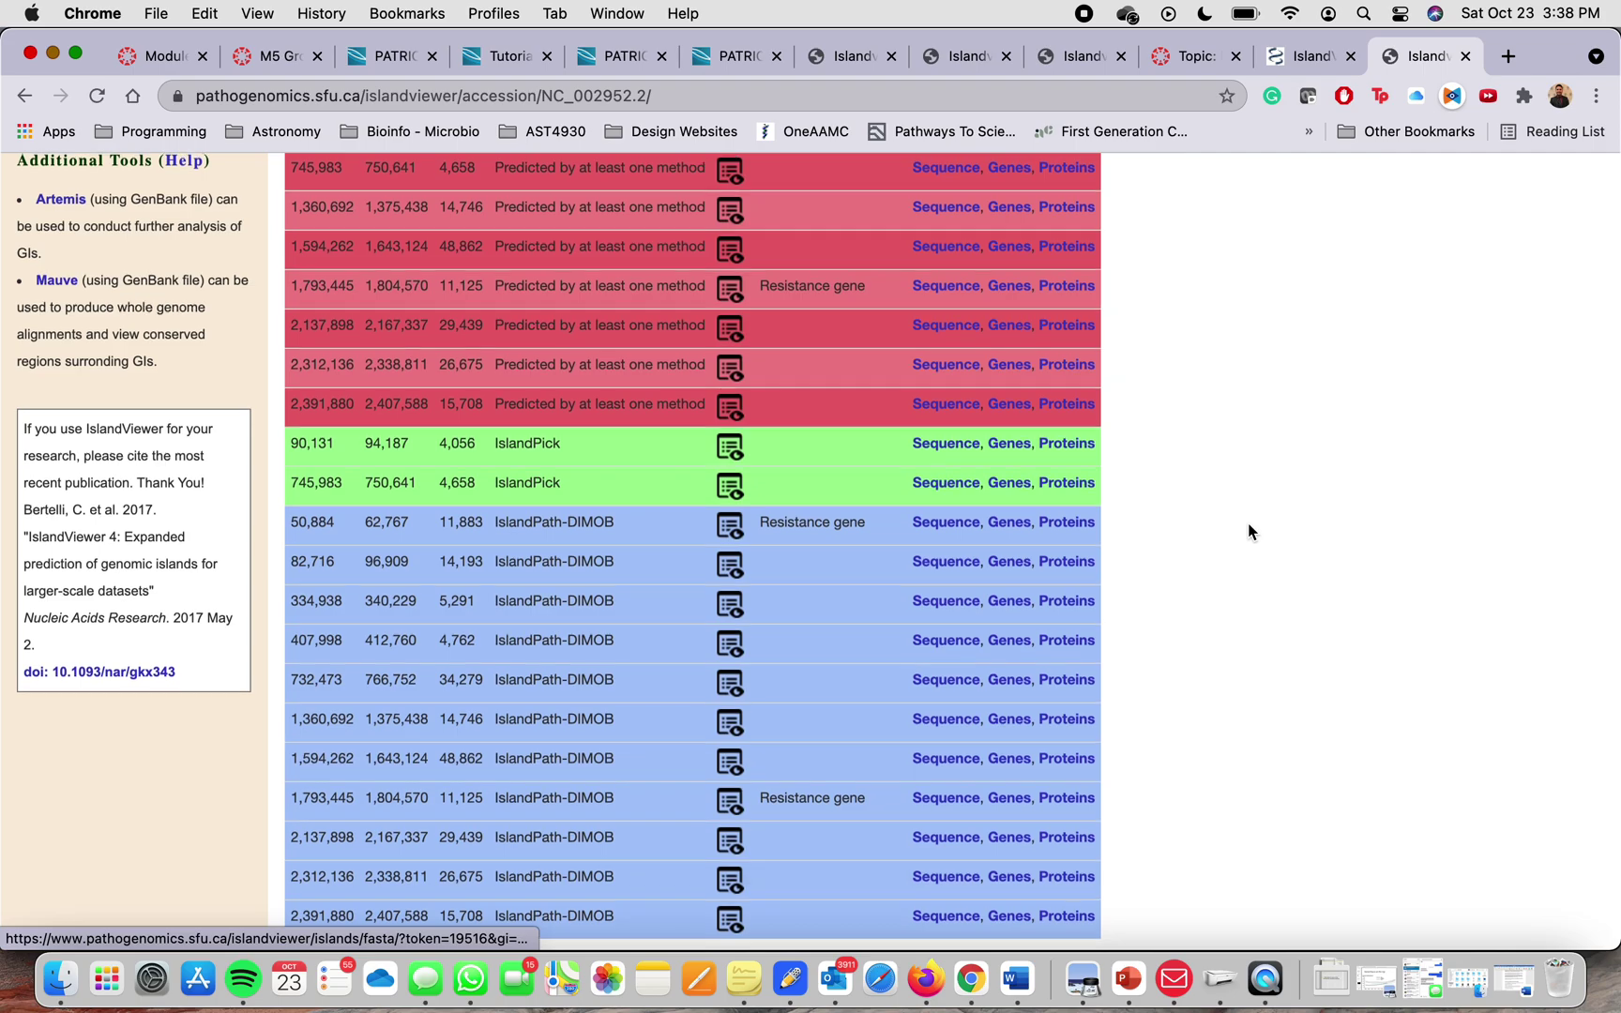
scroll(1211, 629, "up", 3)
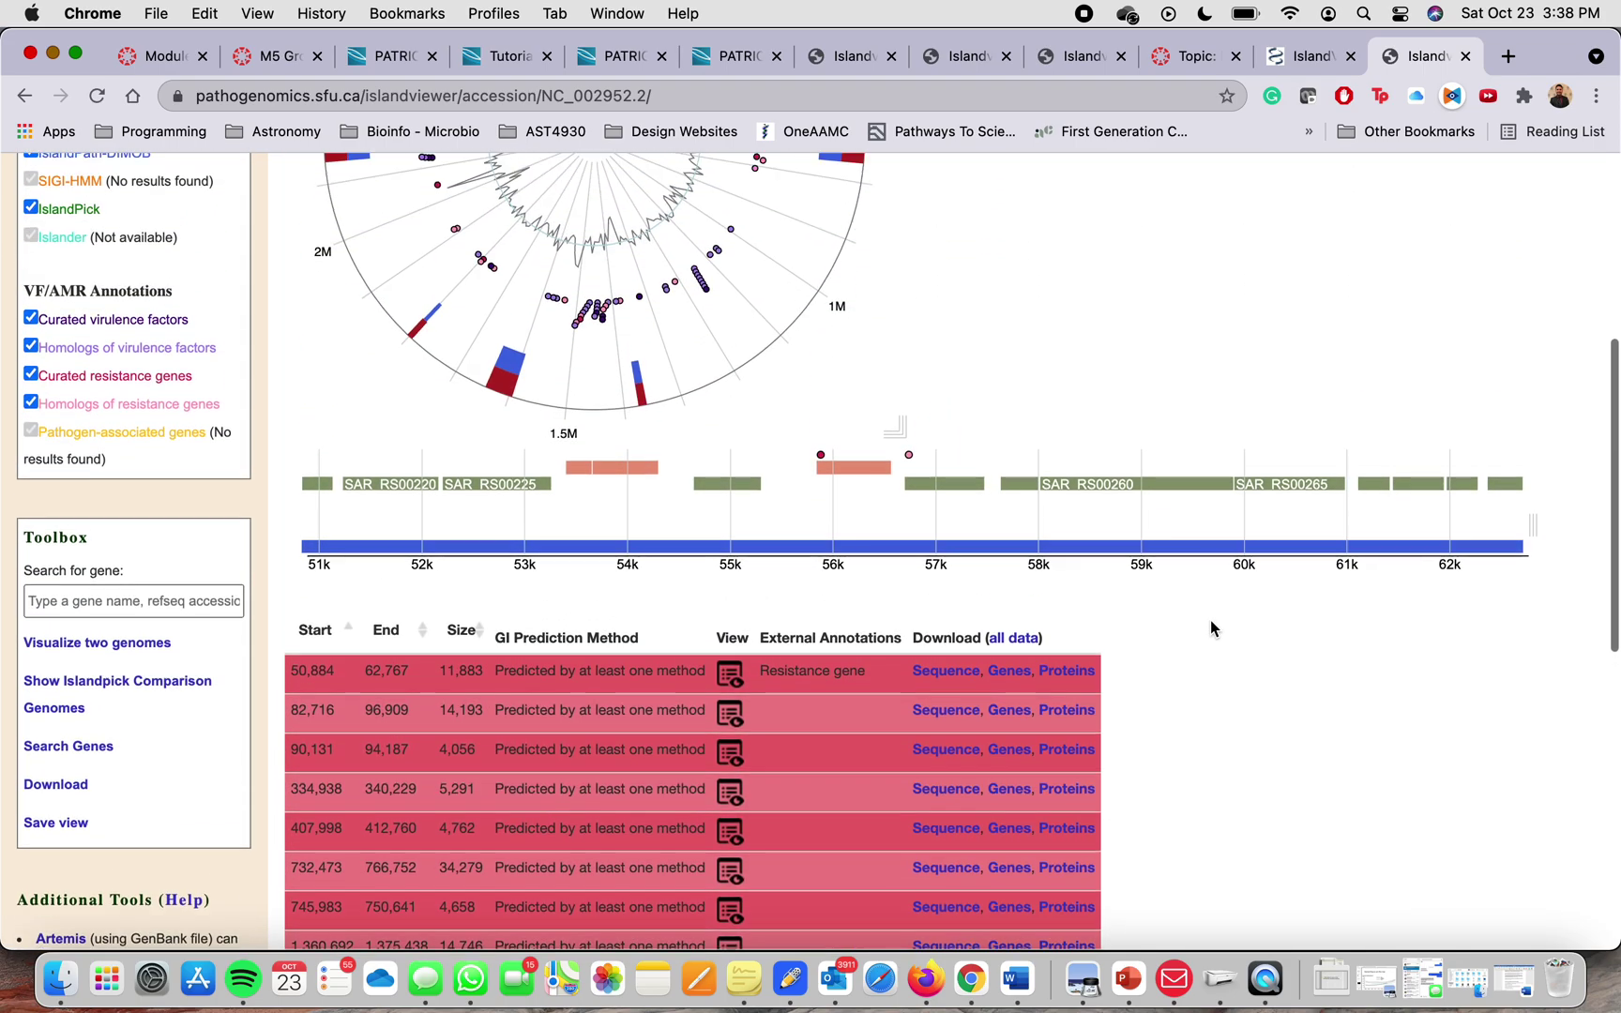
scroll(1182, 760, "up", 3)
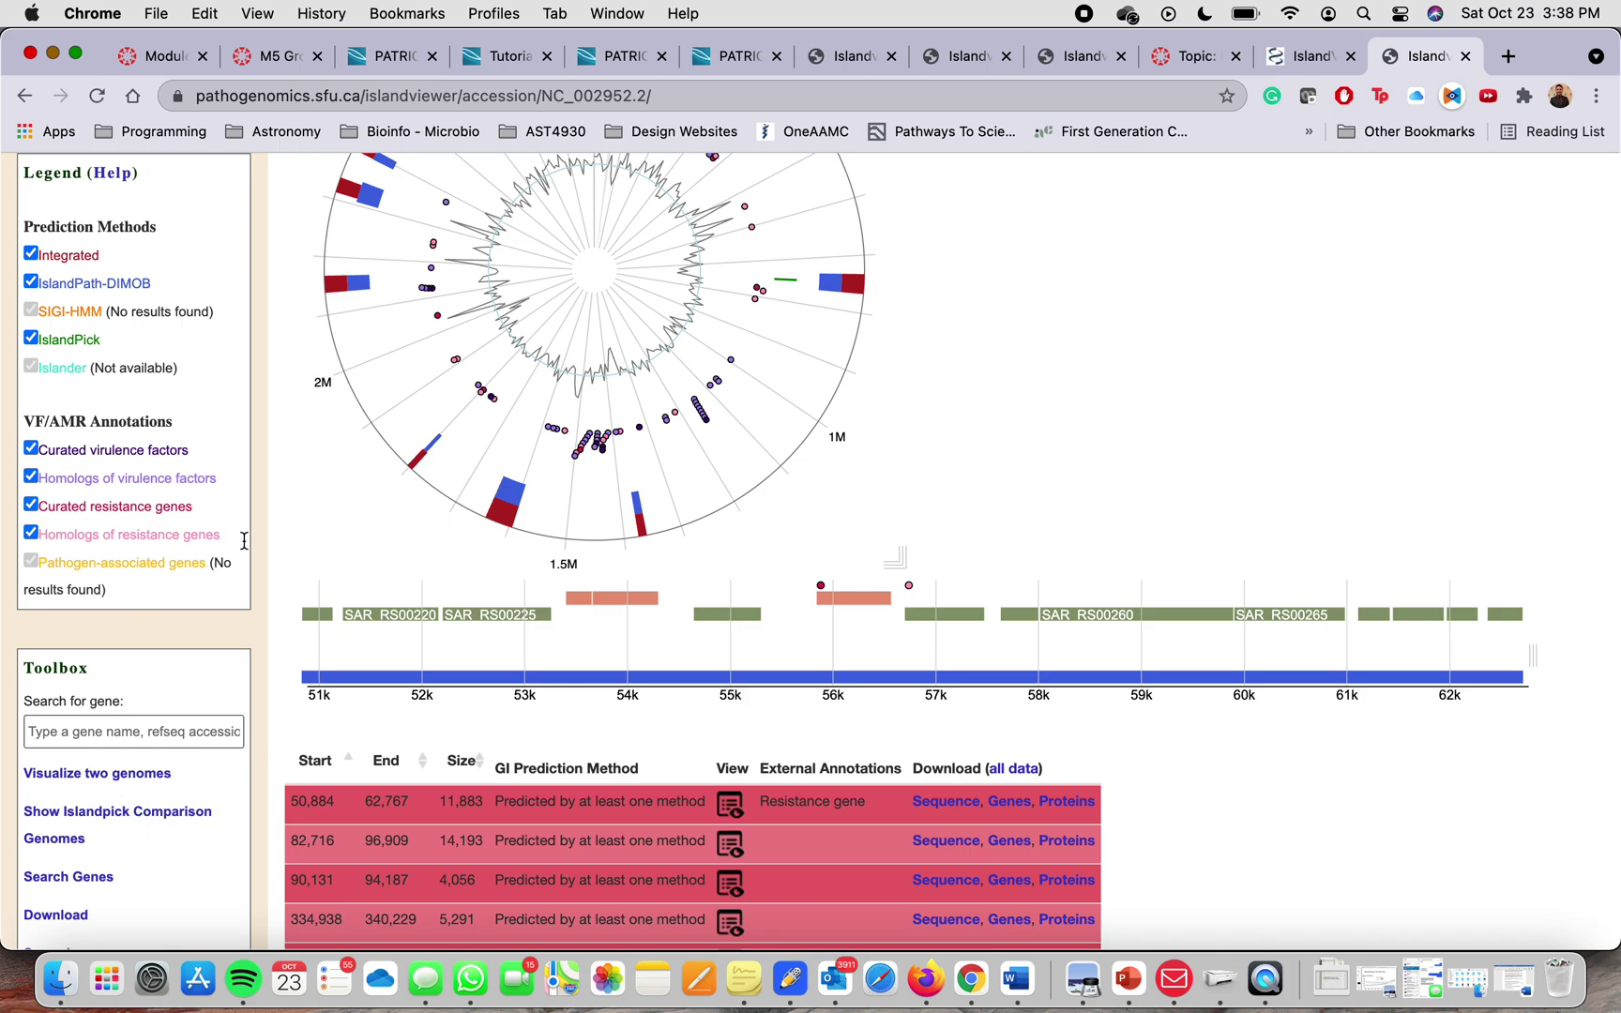
scroll(1180, 408, "up", 2)
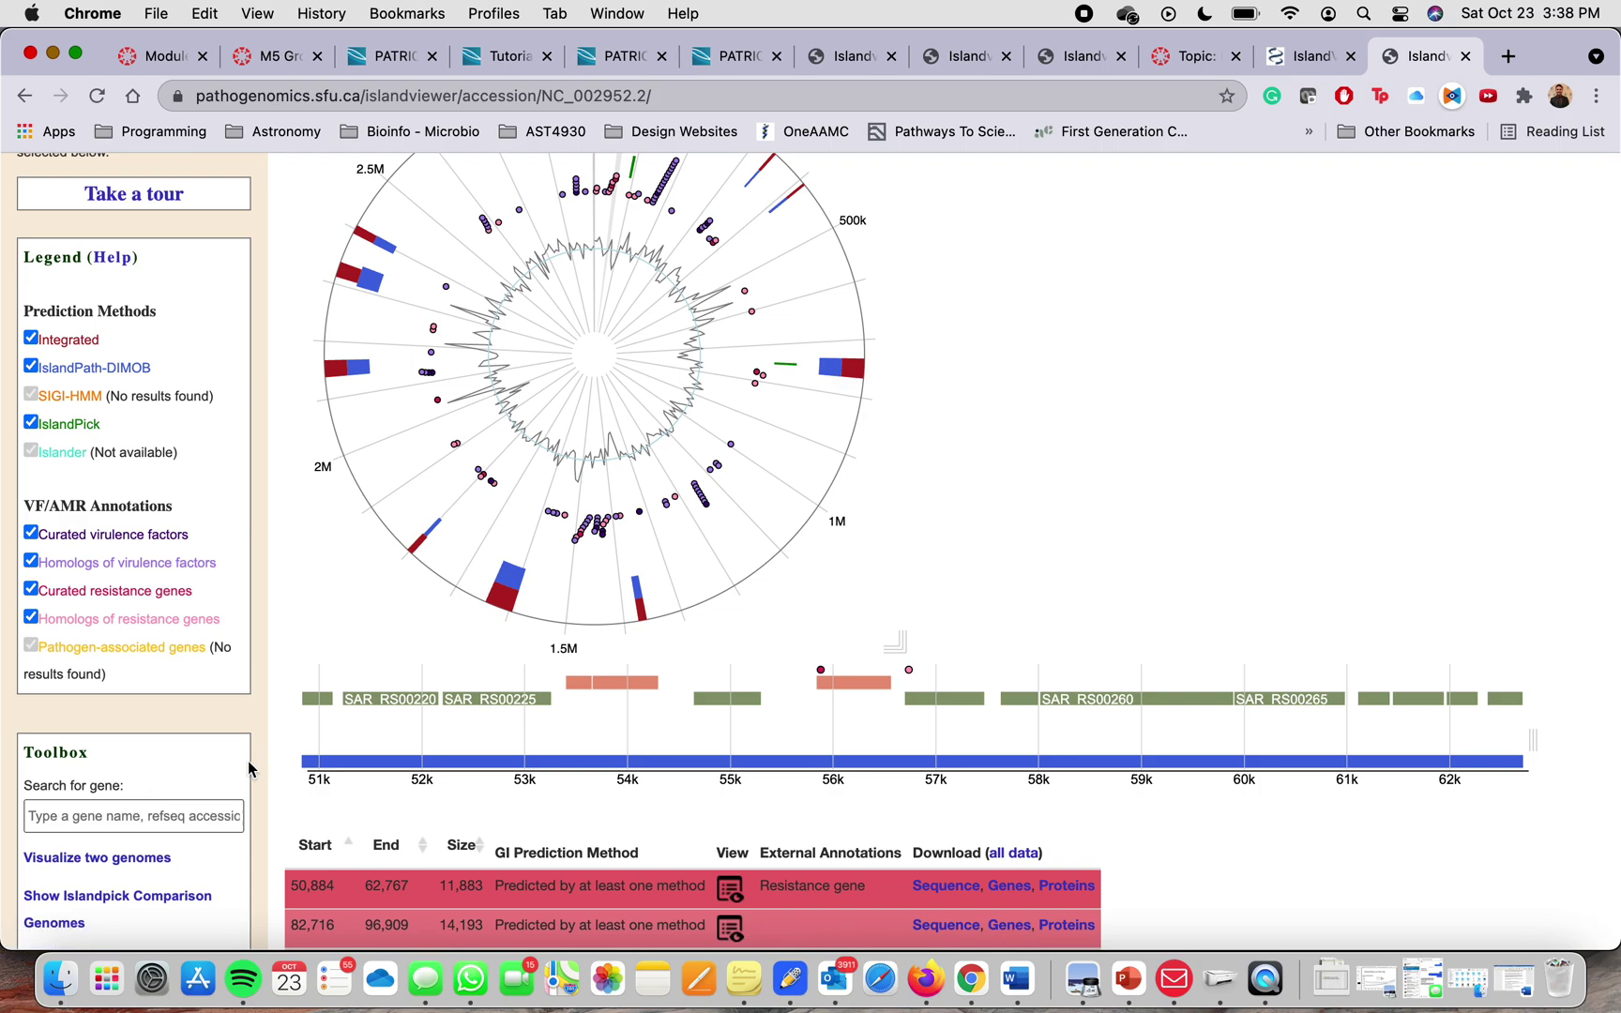
scroll(183, 768, "down", 3)
scroll(181, 767, "down", 1)
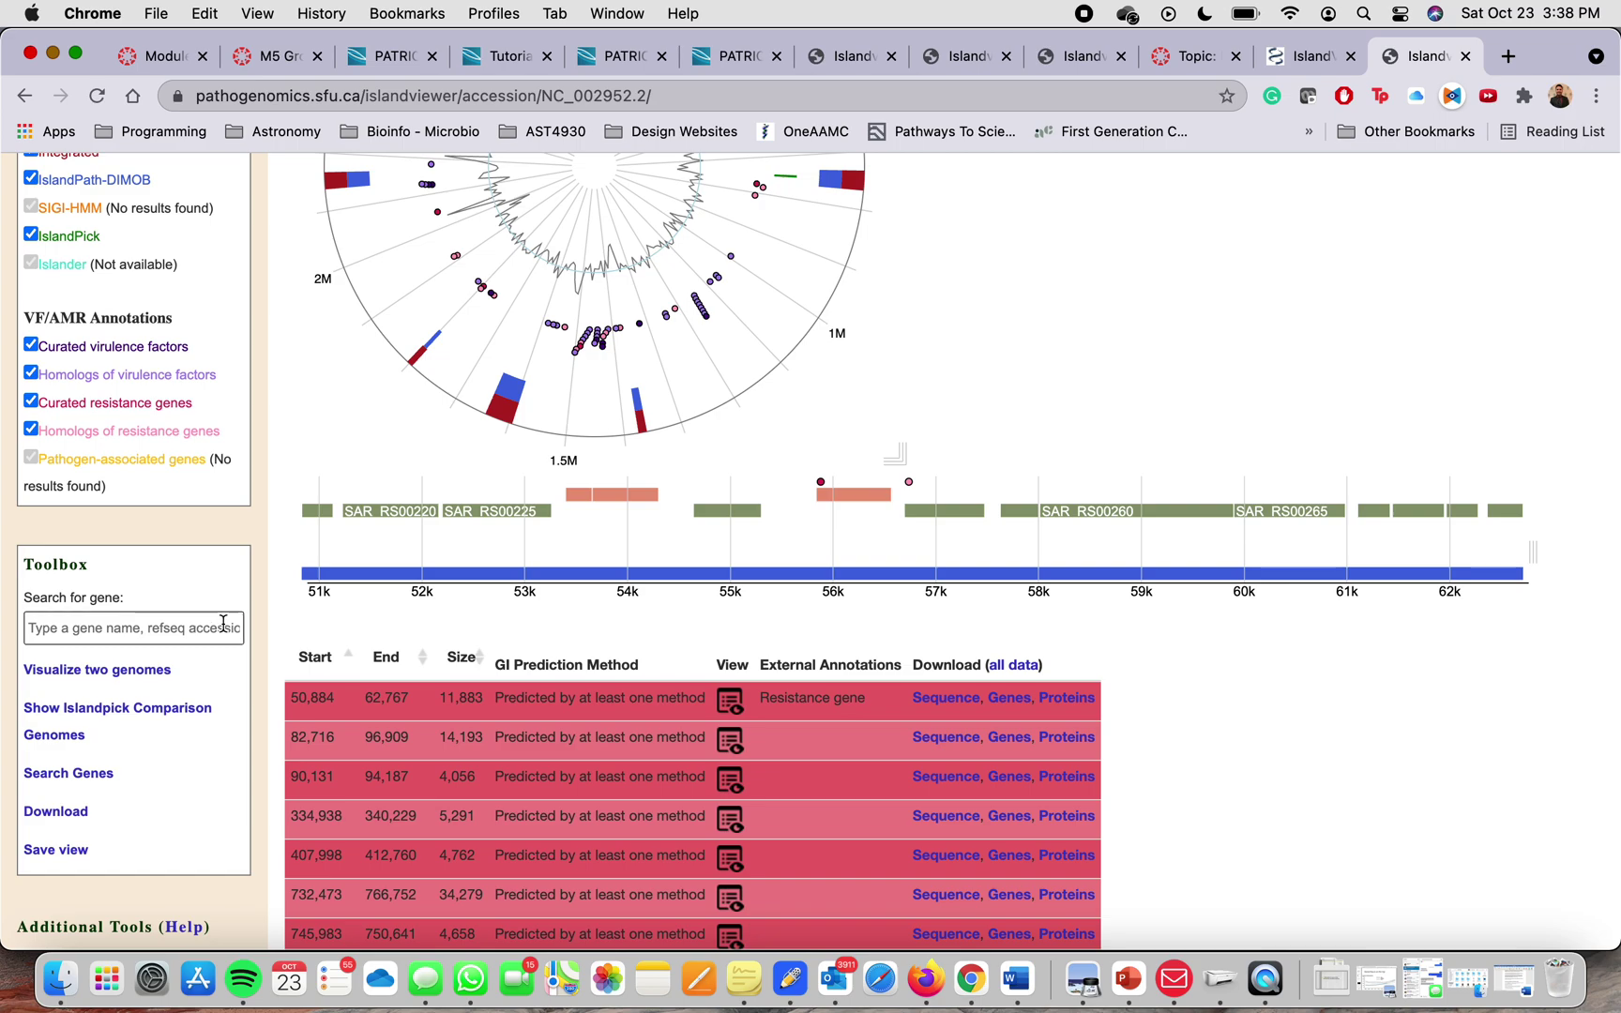
Use 'Visualize two genomes' to search, select and display Staphylococcus aureus strain MSSA476.
left_click(130, 672)
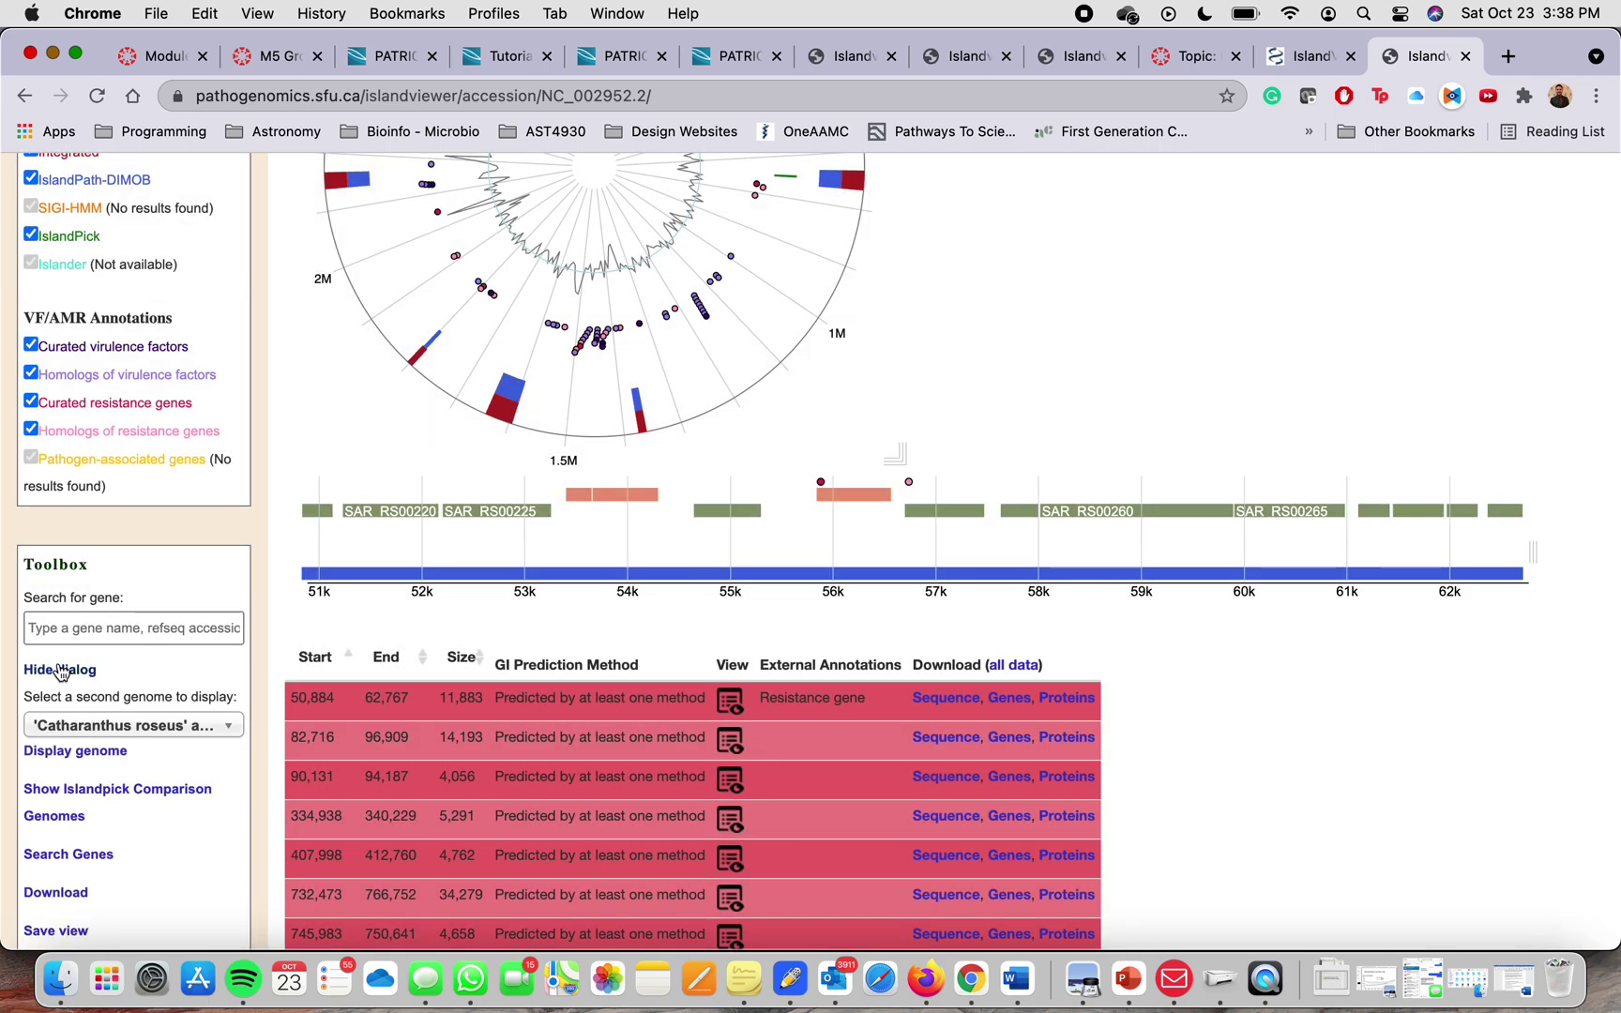
scroll(130, 688, "down", 1)
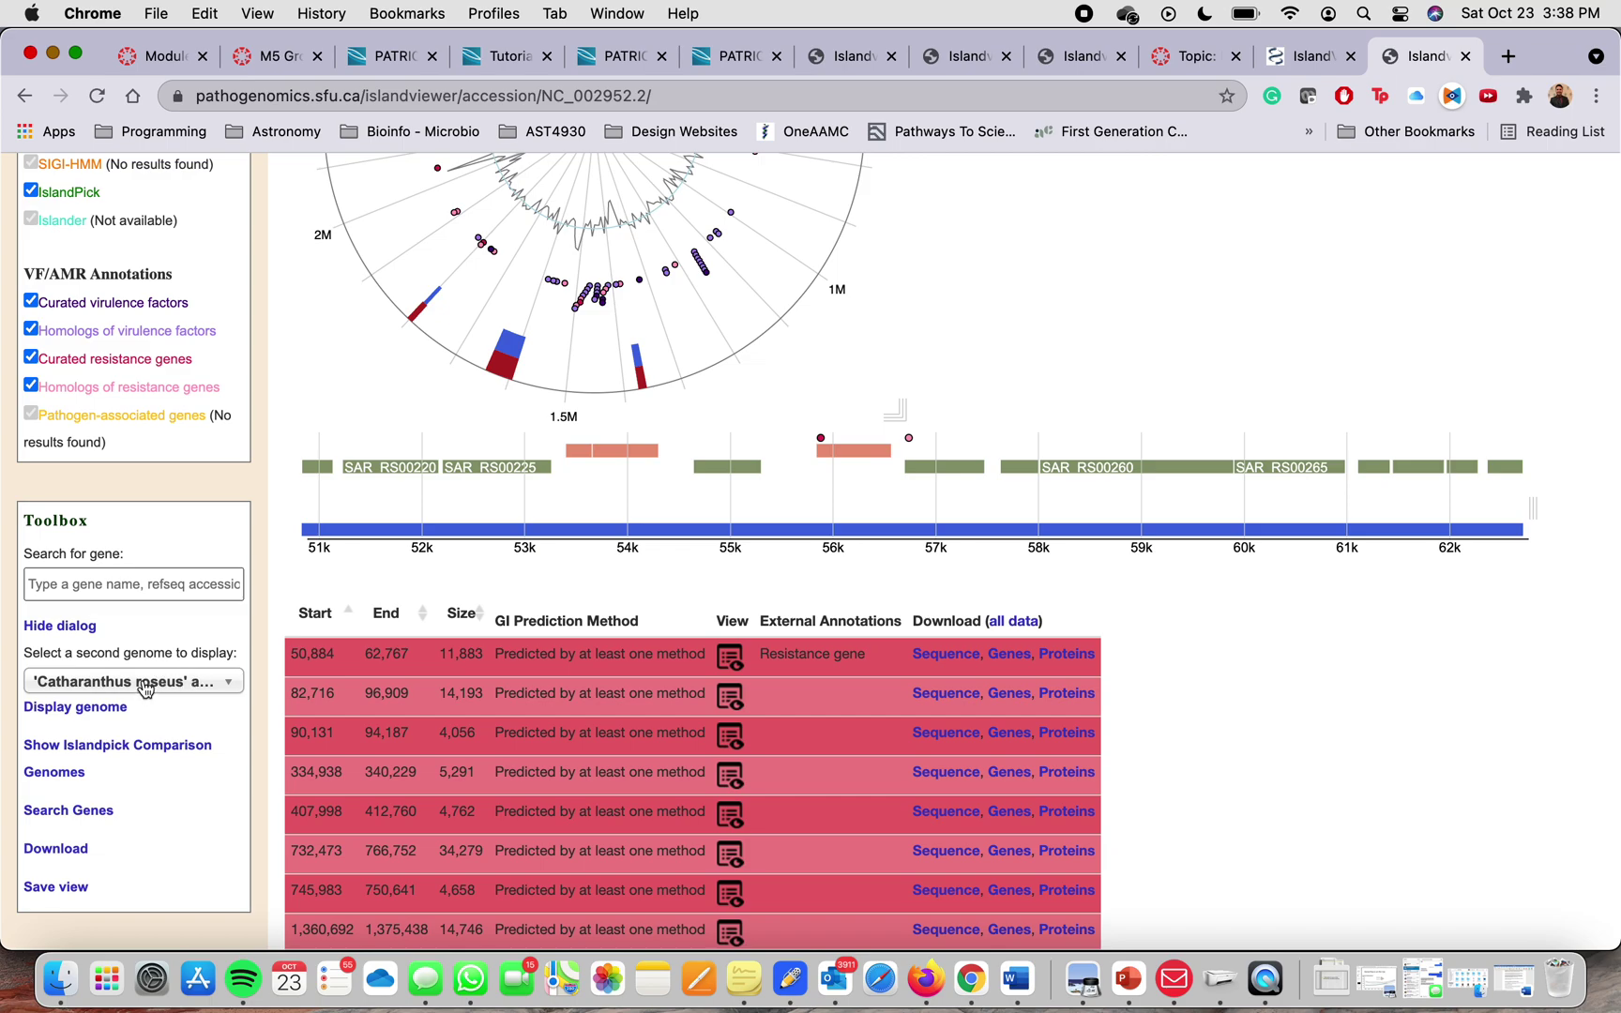
left_click(145, 690)
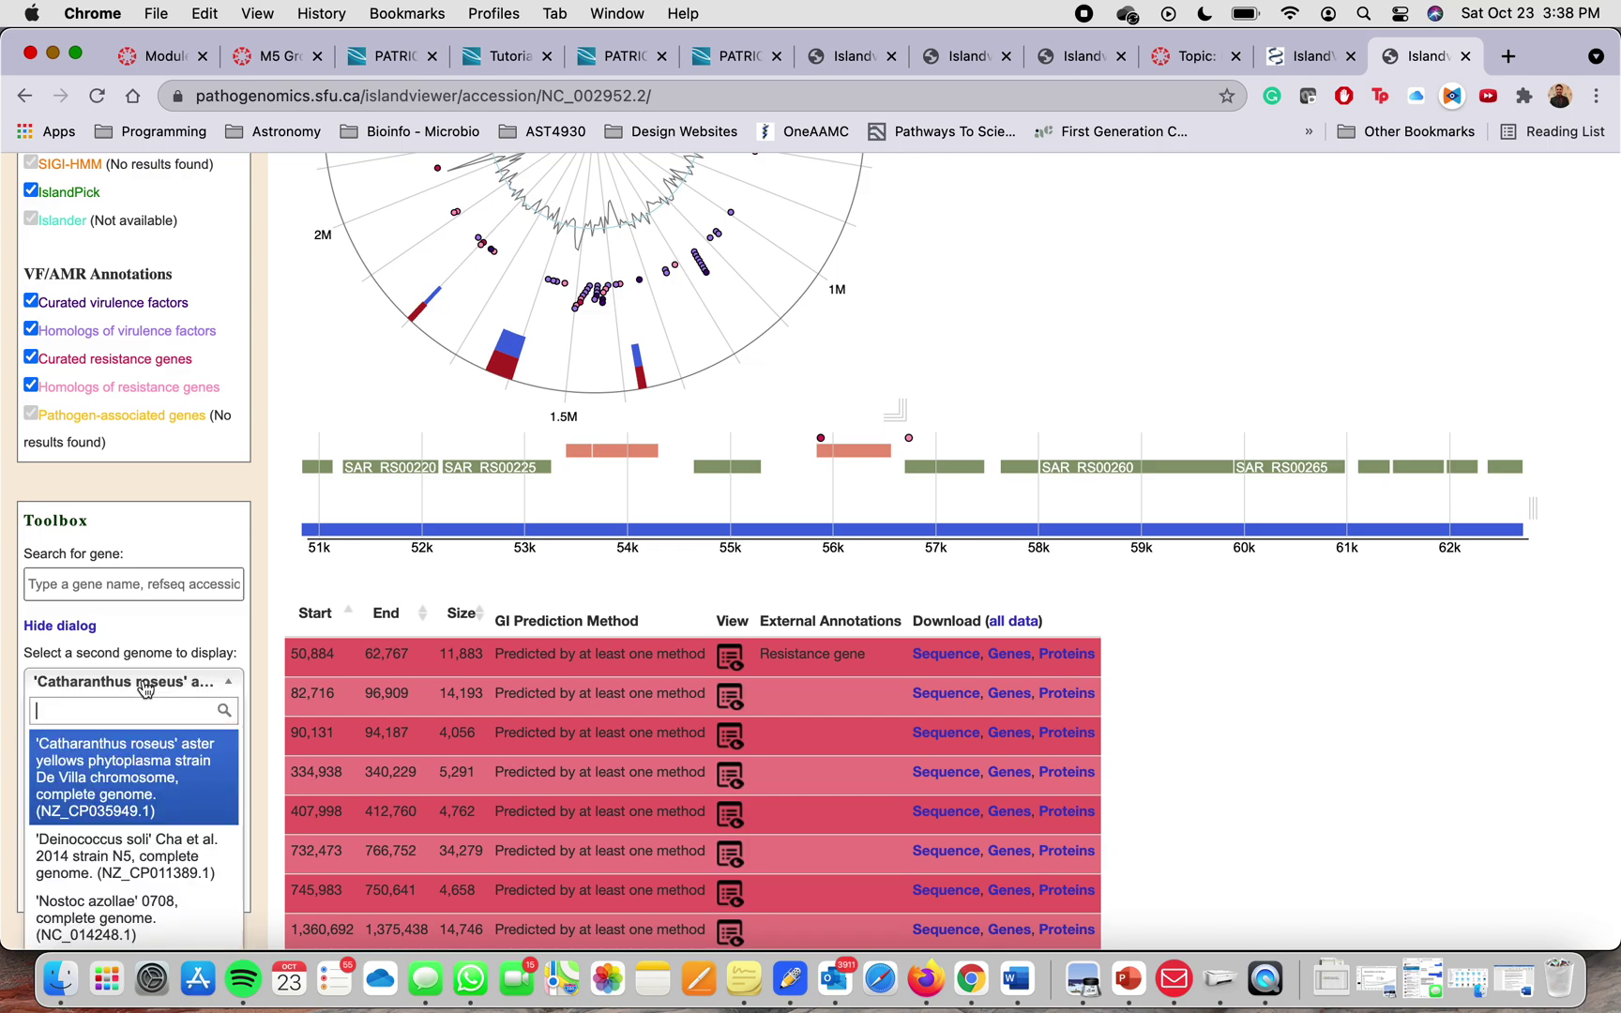
type("MSSA")
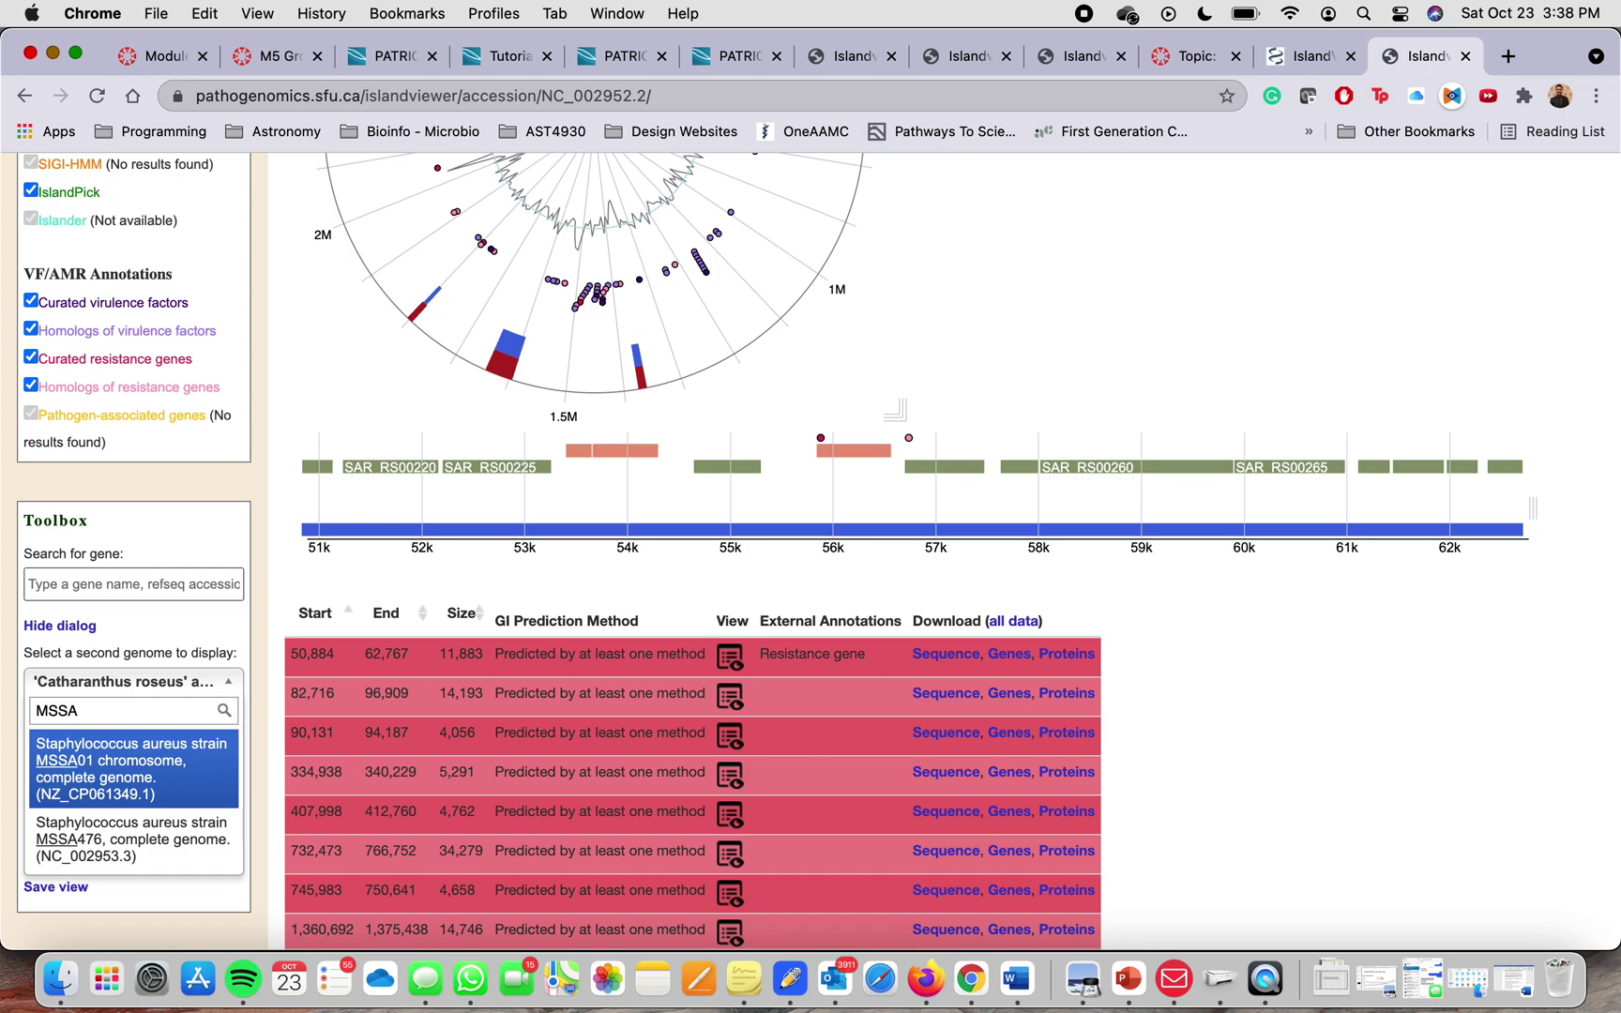
type("476")
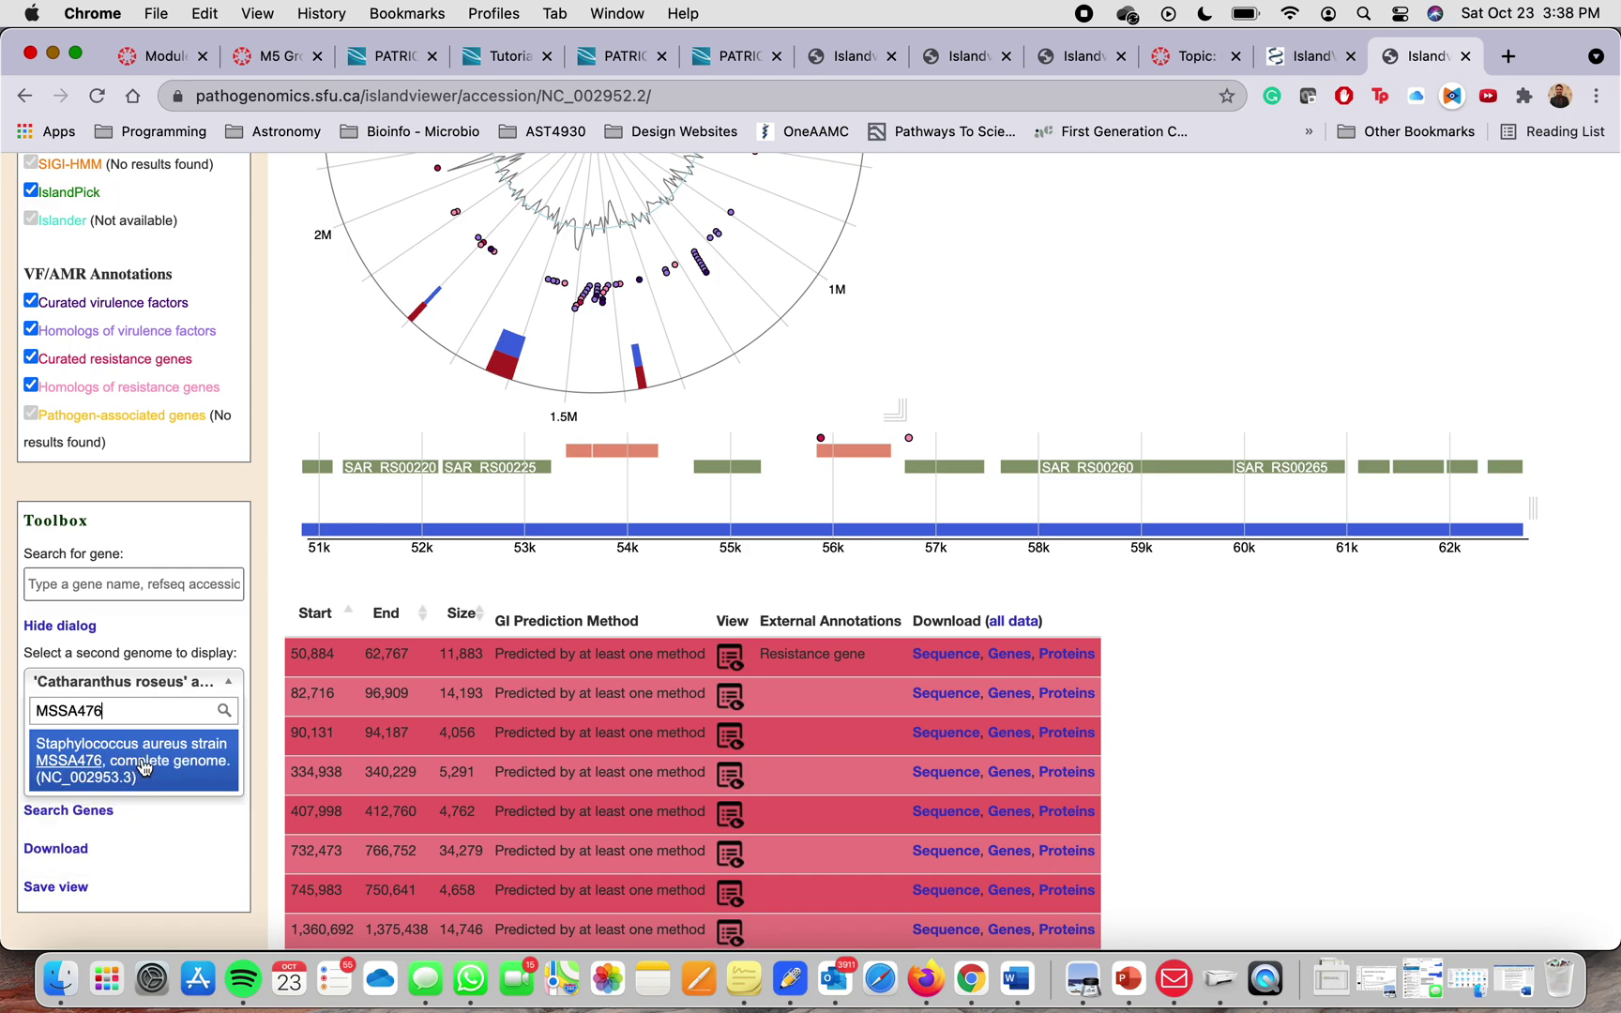
left_click(143, 770)
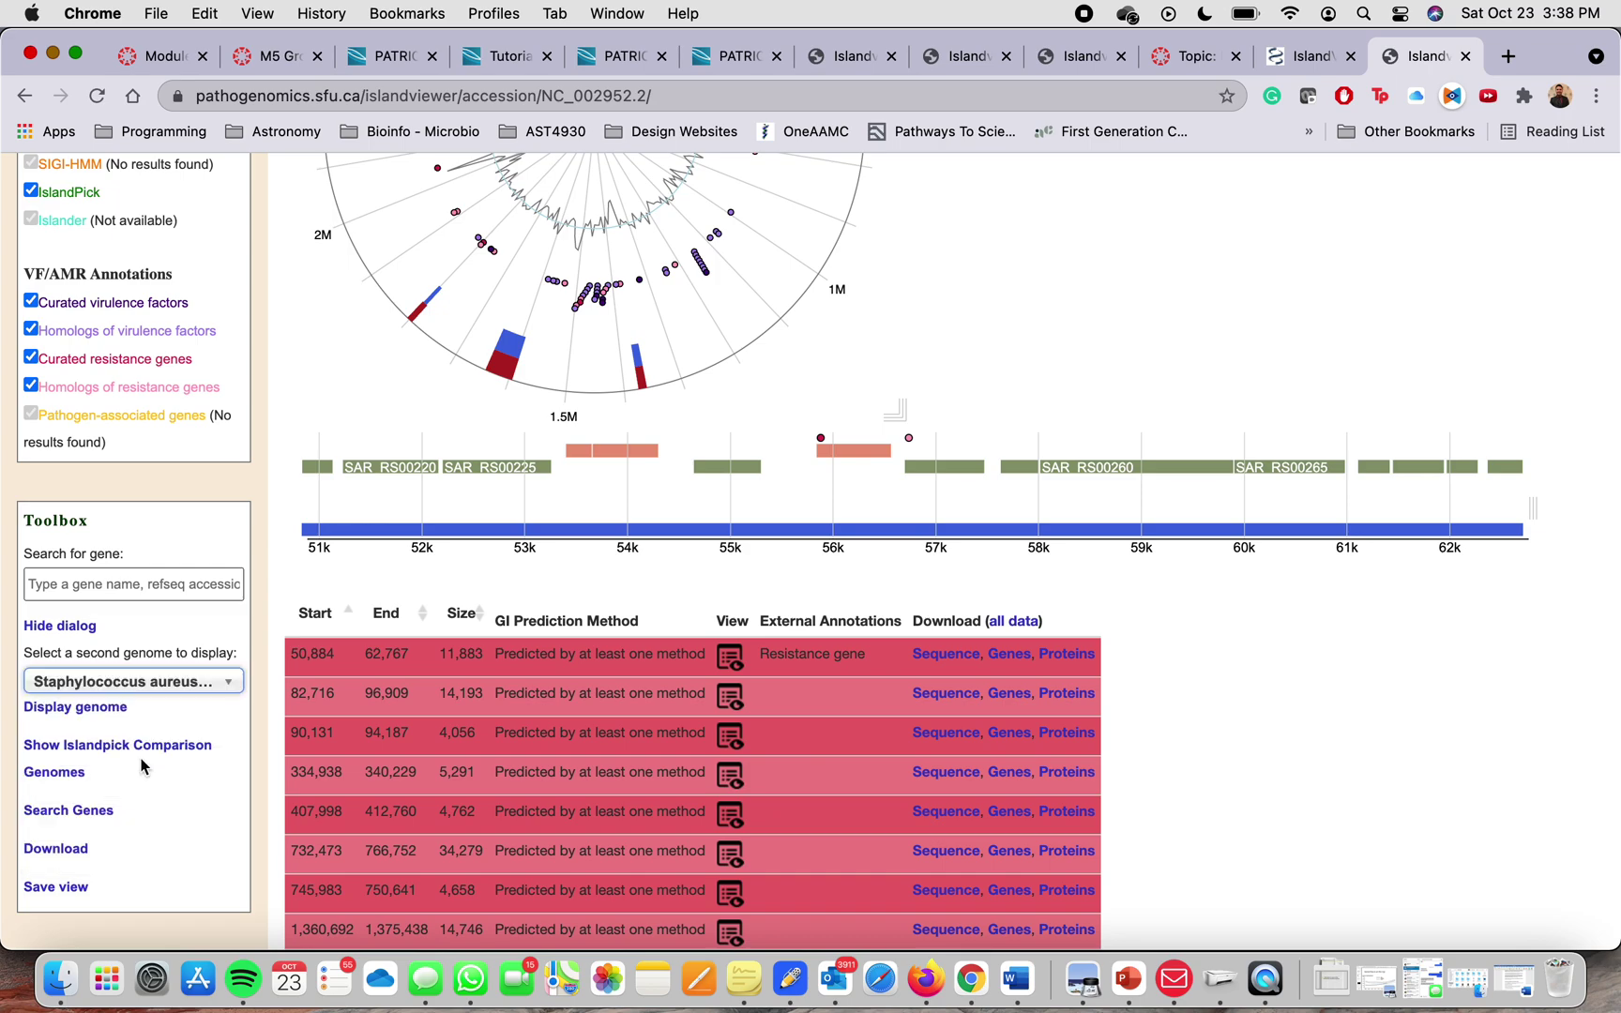
left_click(120, 710)
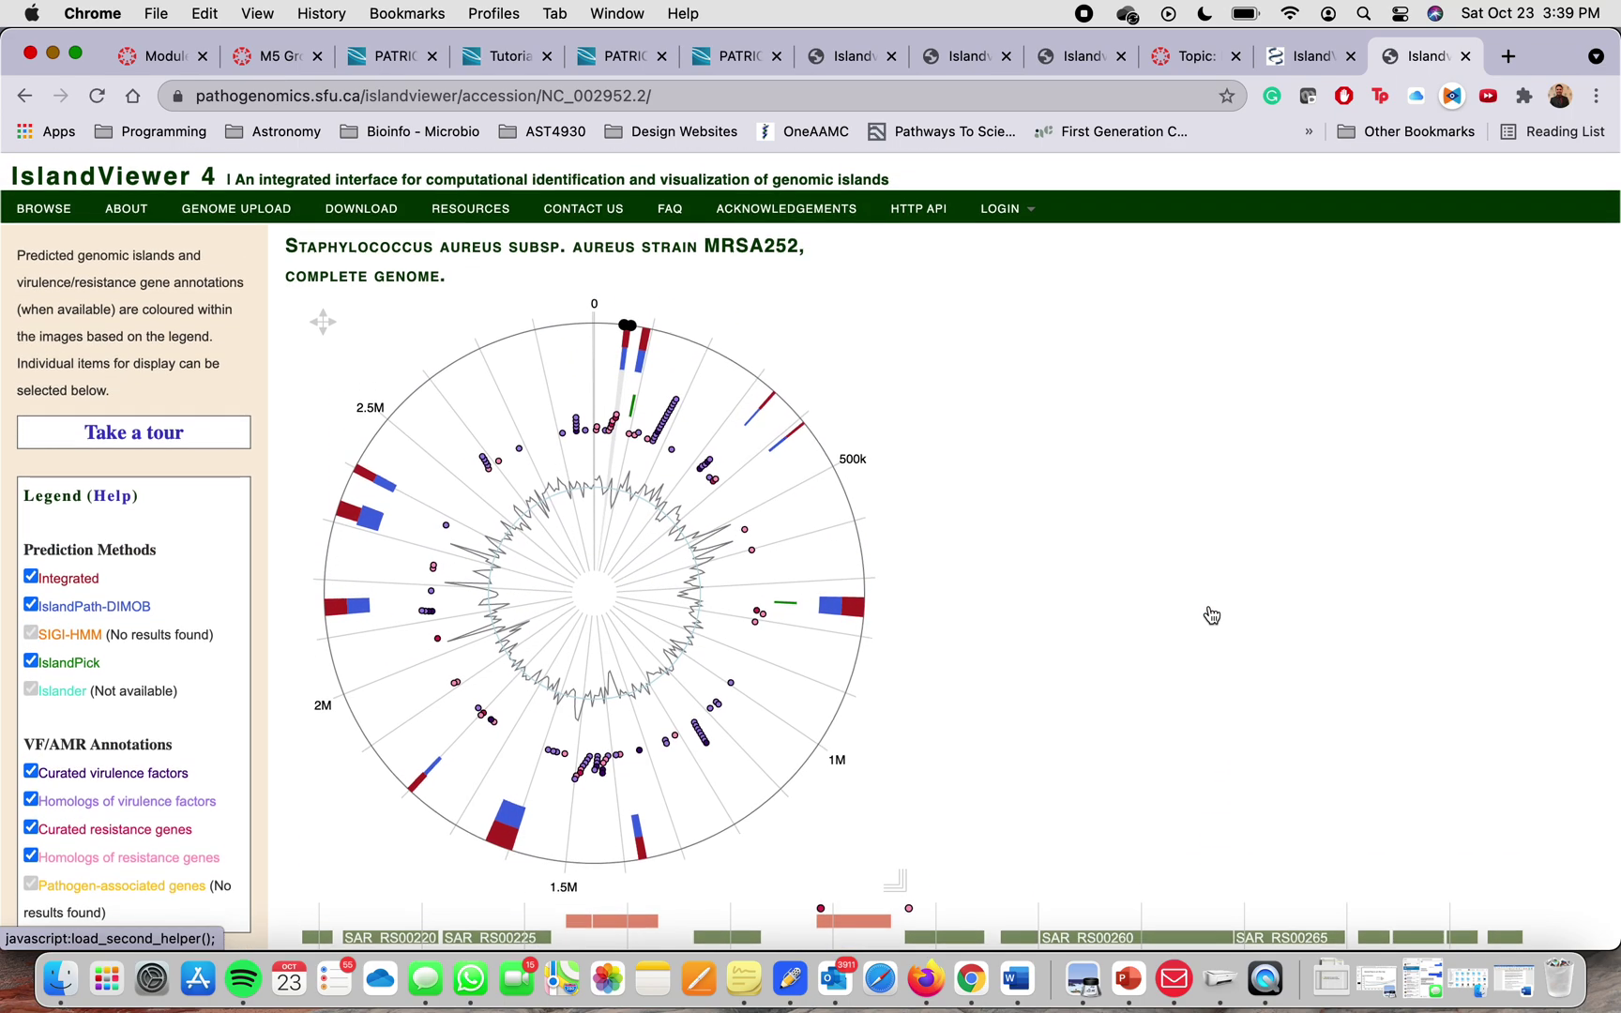
Show the MSSA476 map beside MRSA252 and scroll down to the island prediction table.
scroll(1211, 614, "down", 1)
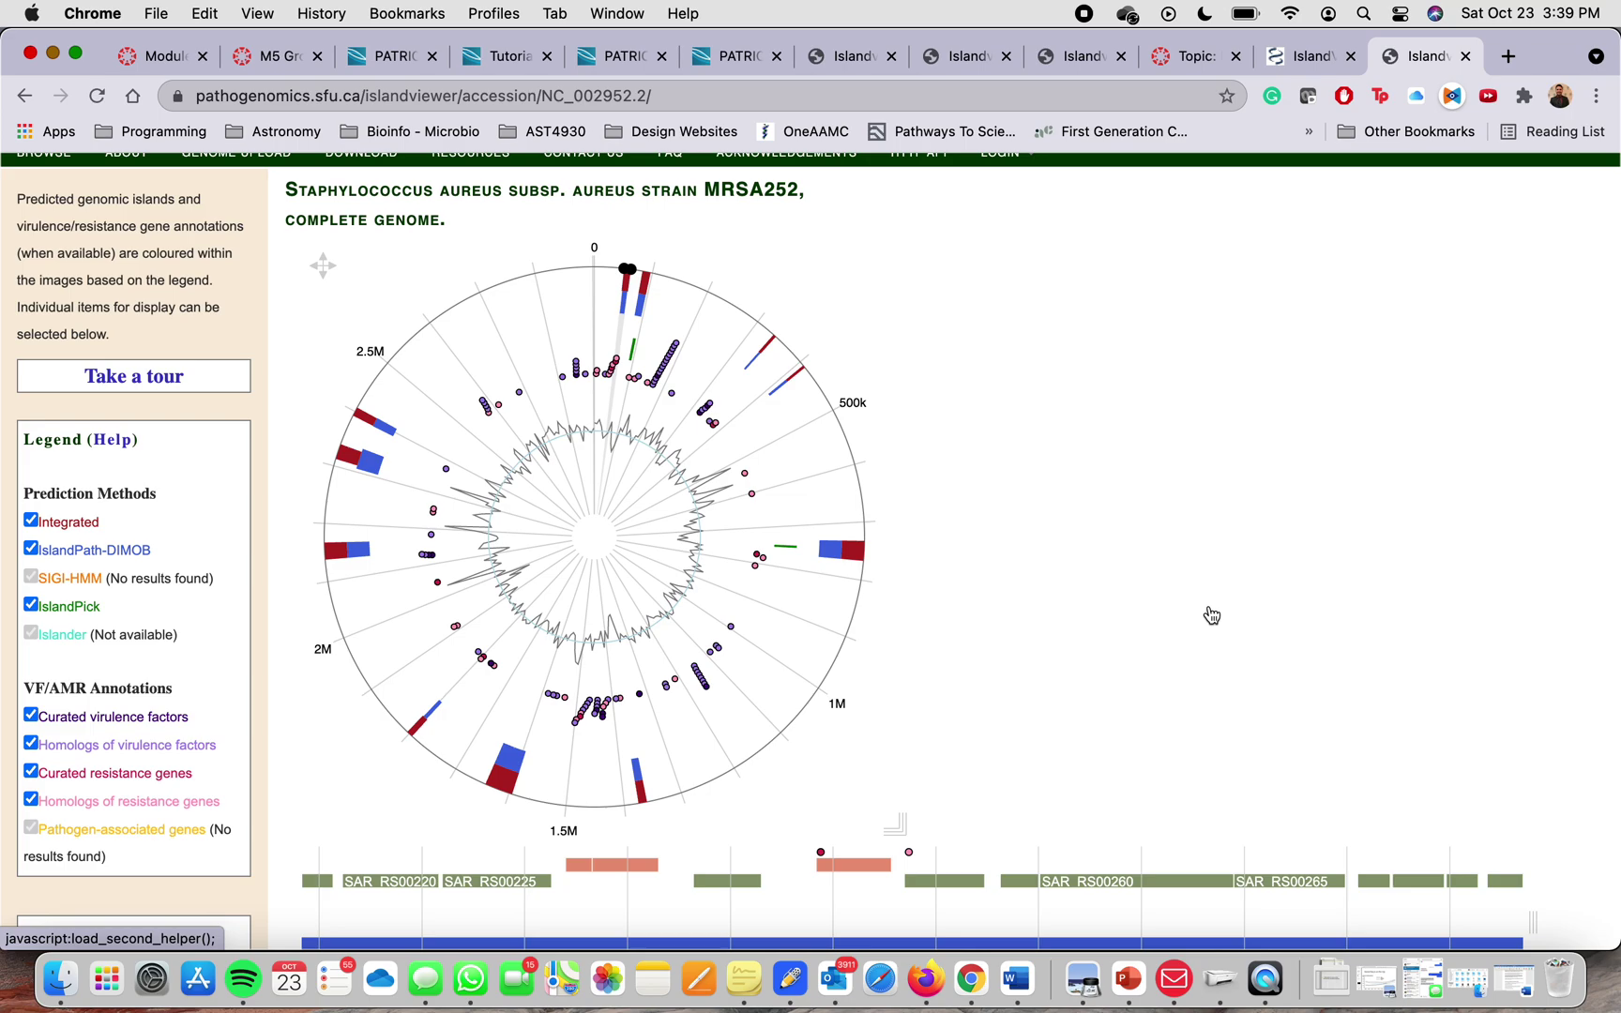
left_click(1212, 614)
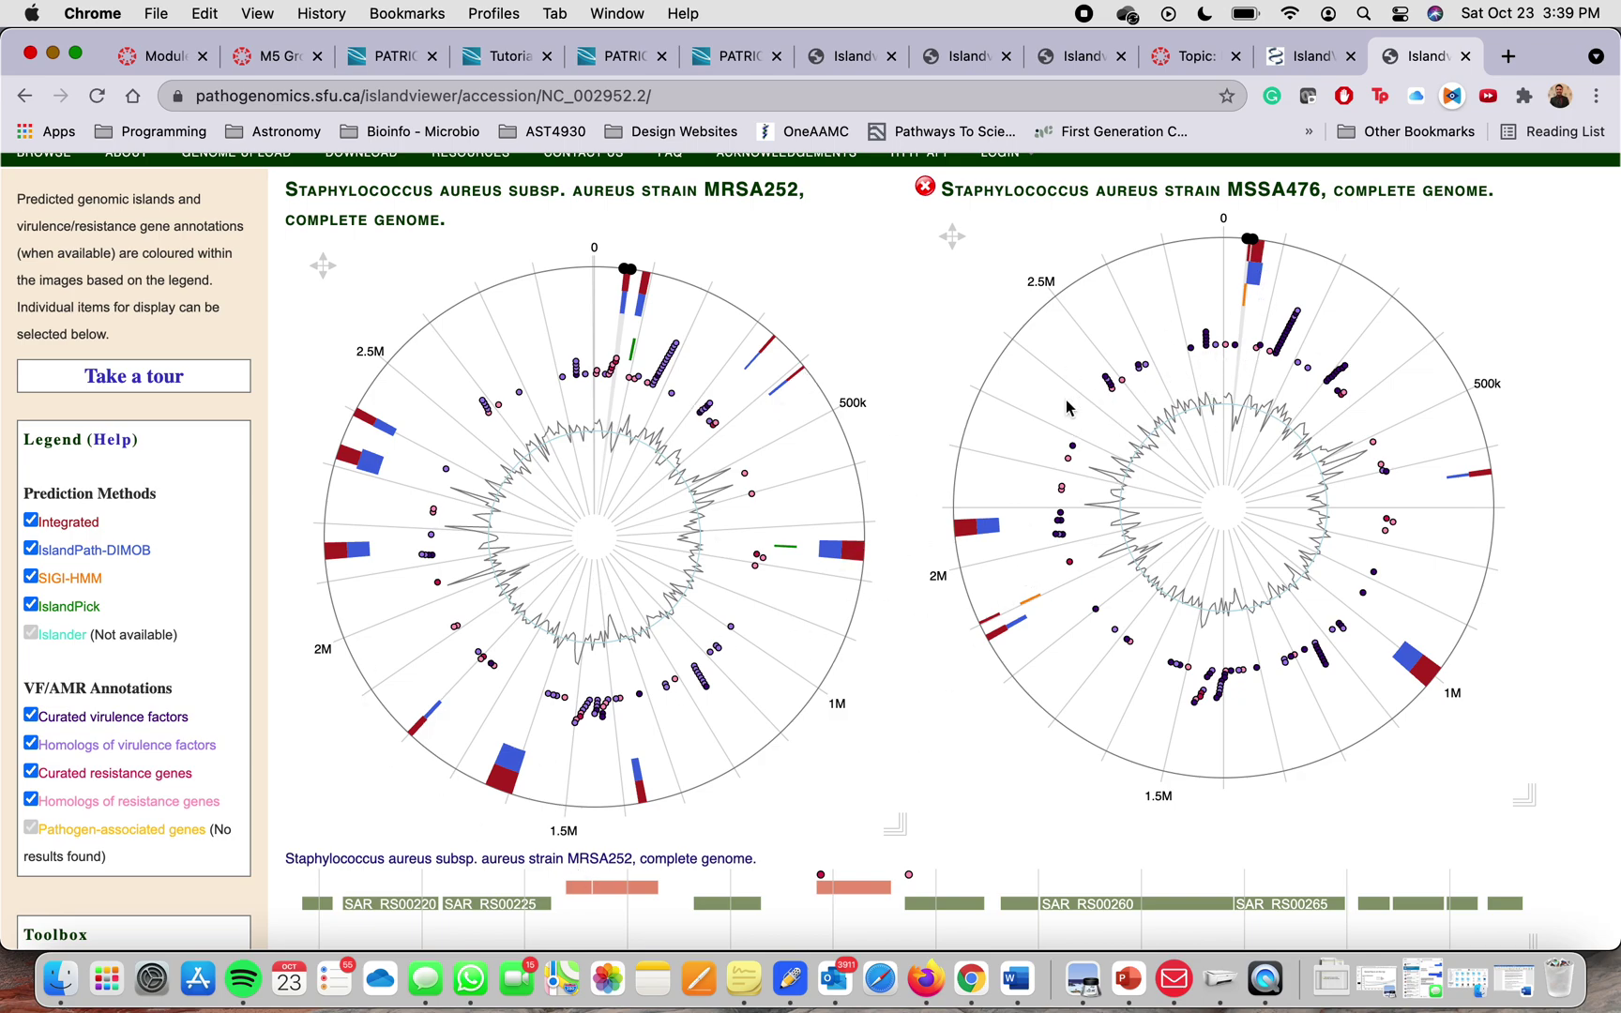
scroll(915, 624, "down", 8)
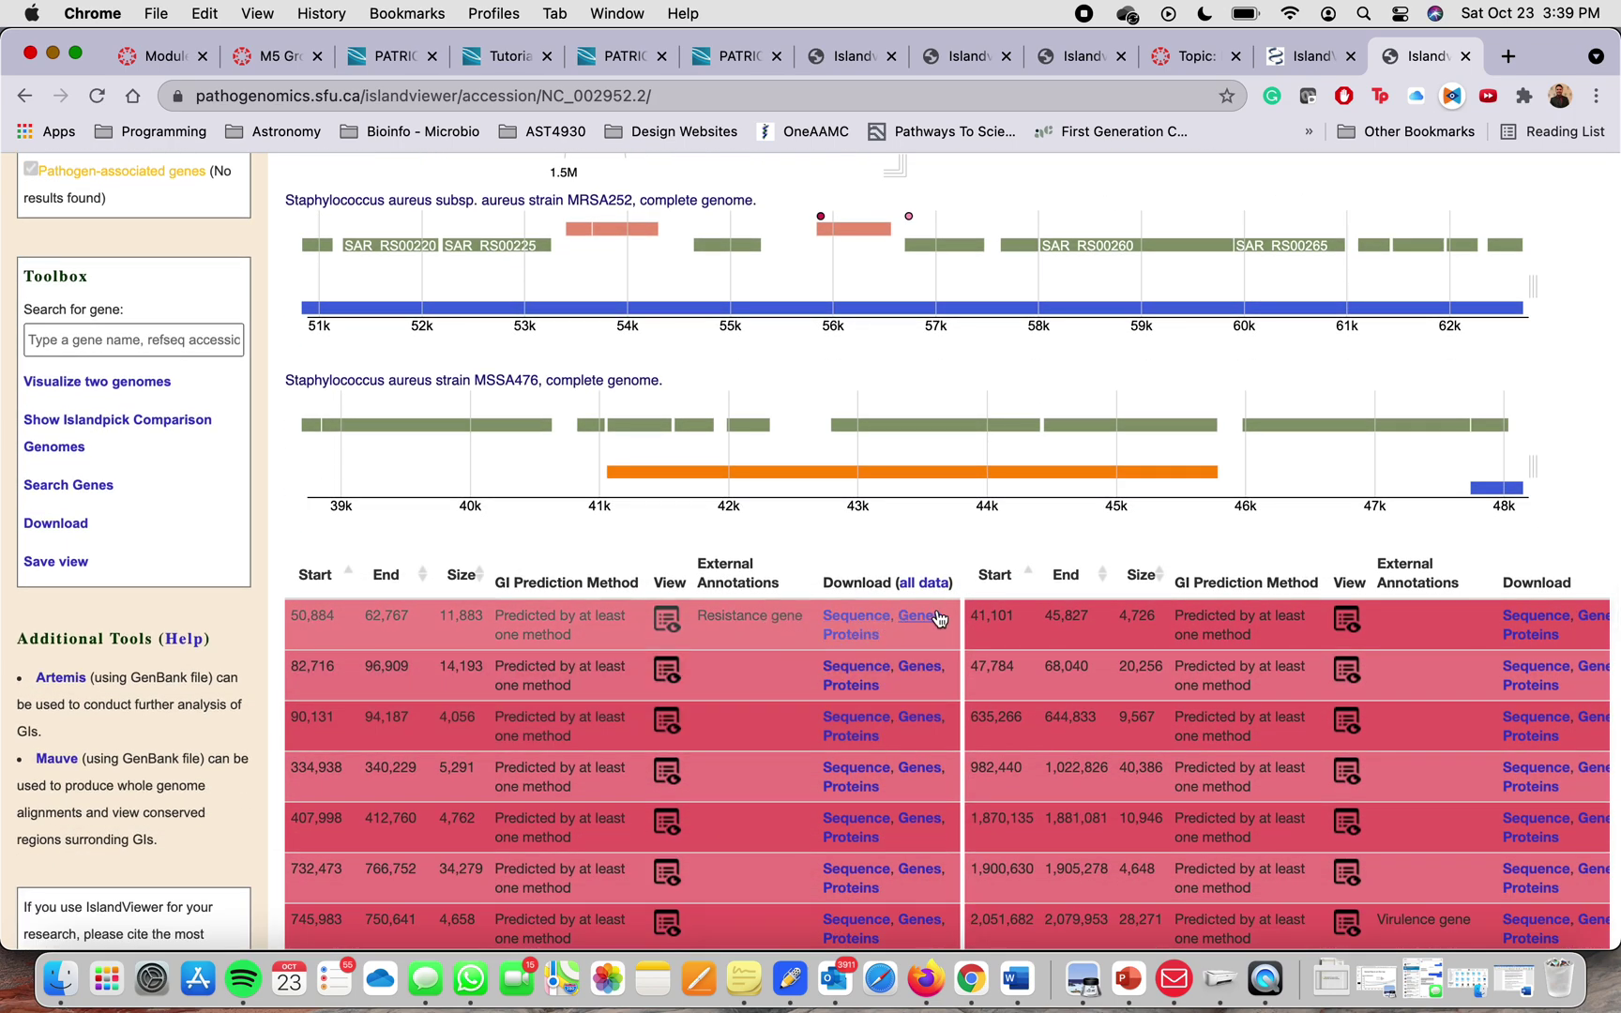
left_click(667, 621)
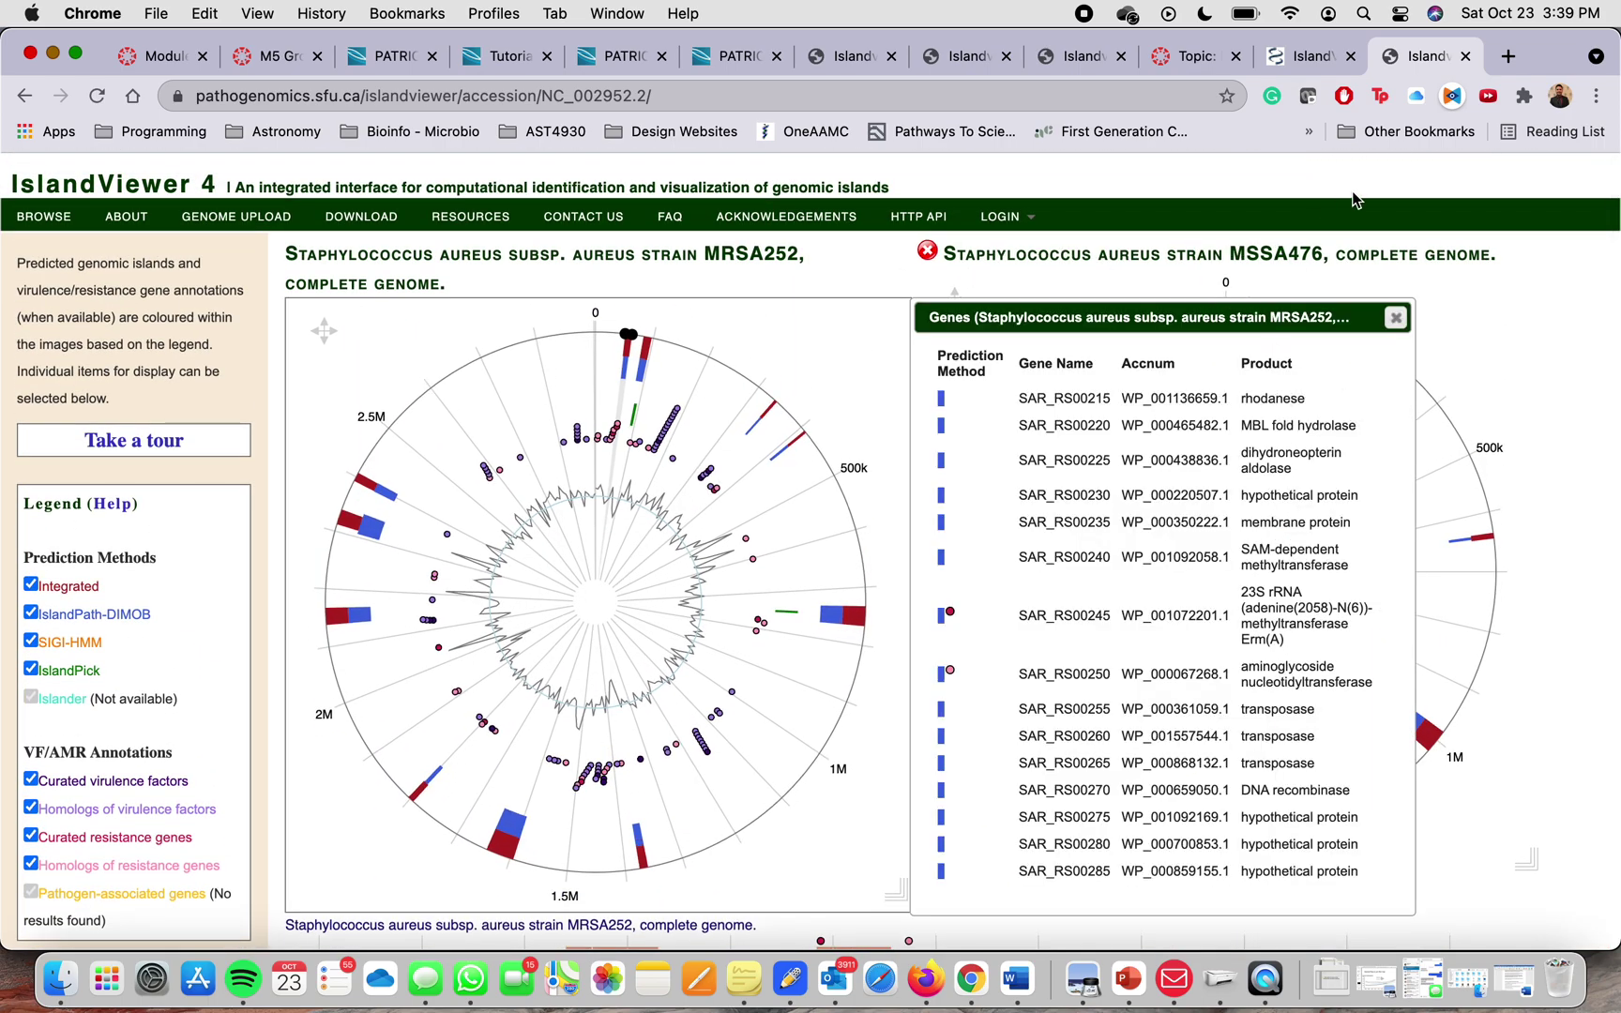
left_click(1397, 320)
scroll(954, 702, "down", 5)
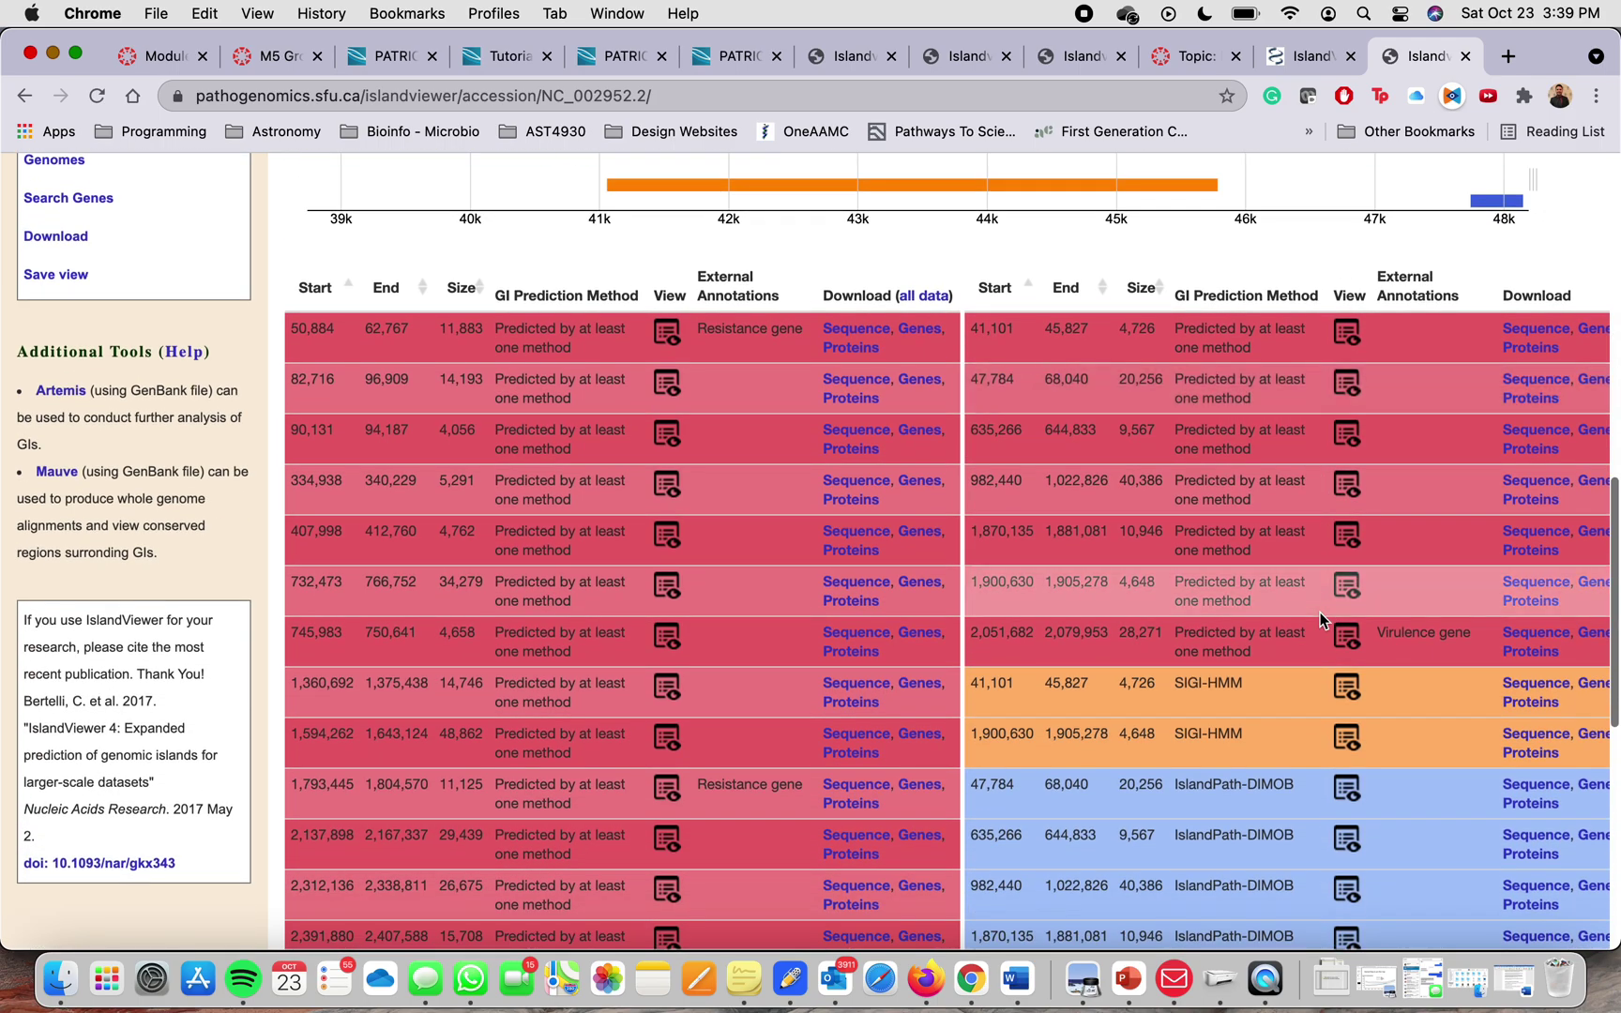
scroll(955, 702, "down", 3)
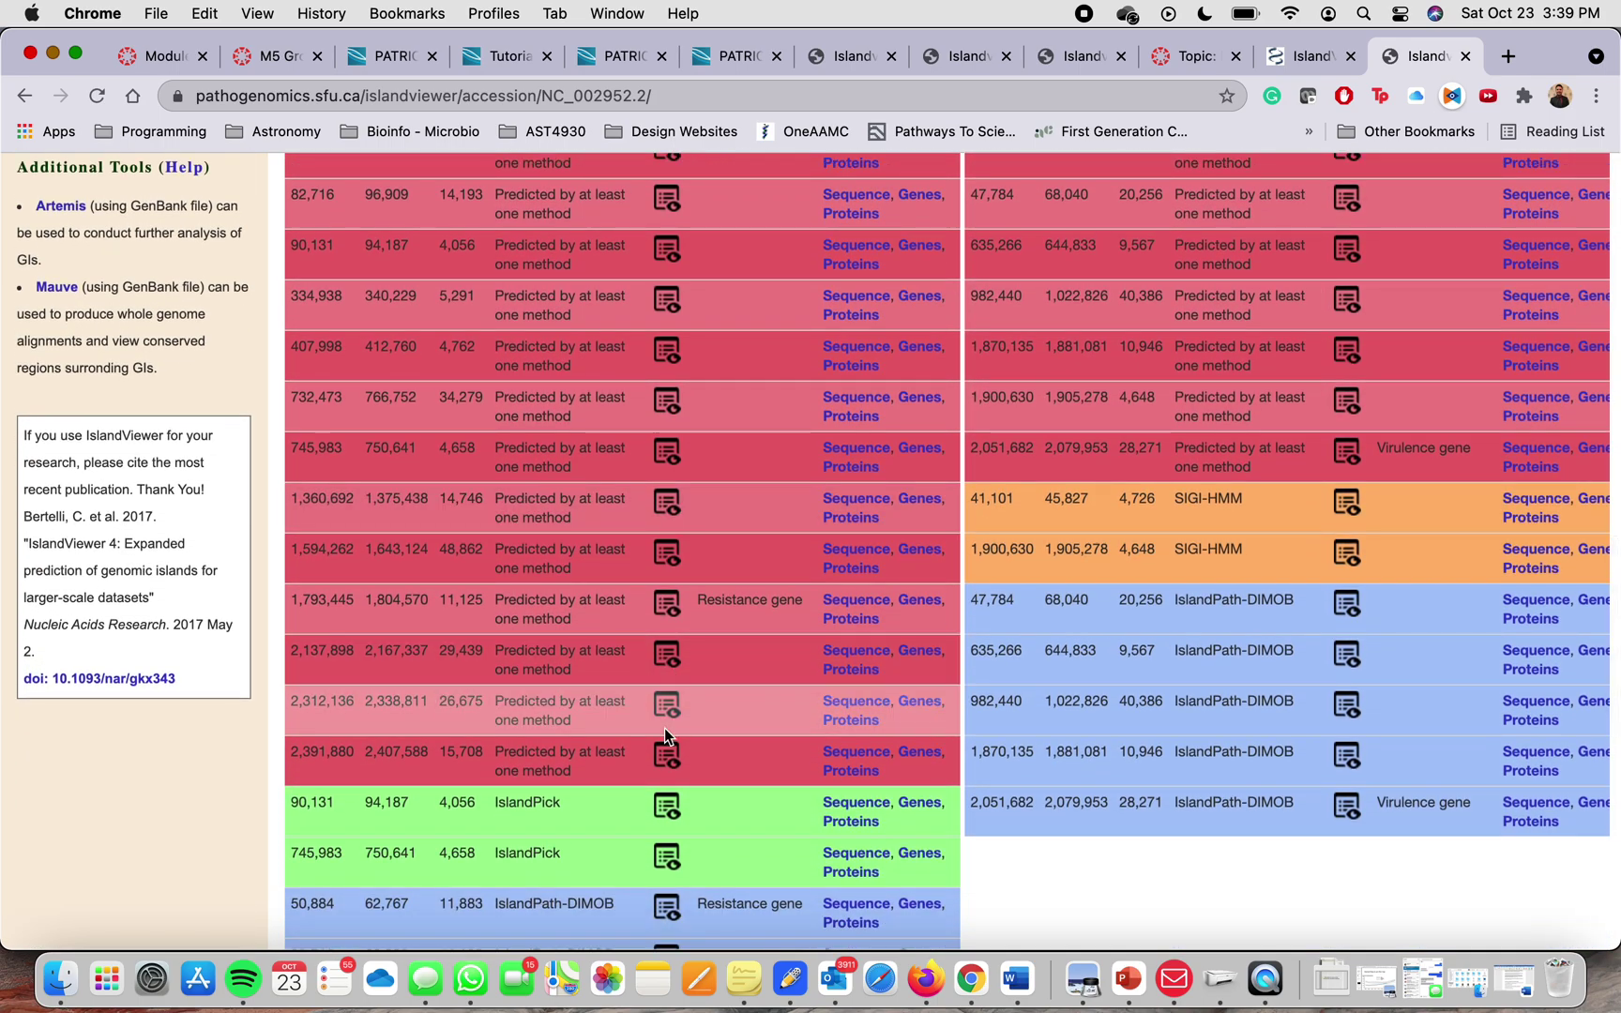
scroll(1079, 644, "down", 4)
scroll(1079, 647, "up", 15)
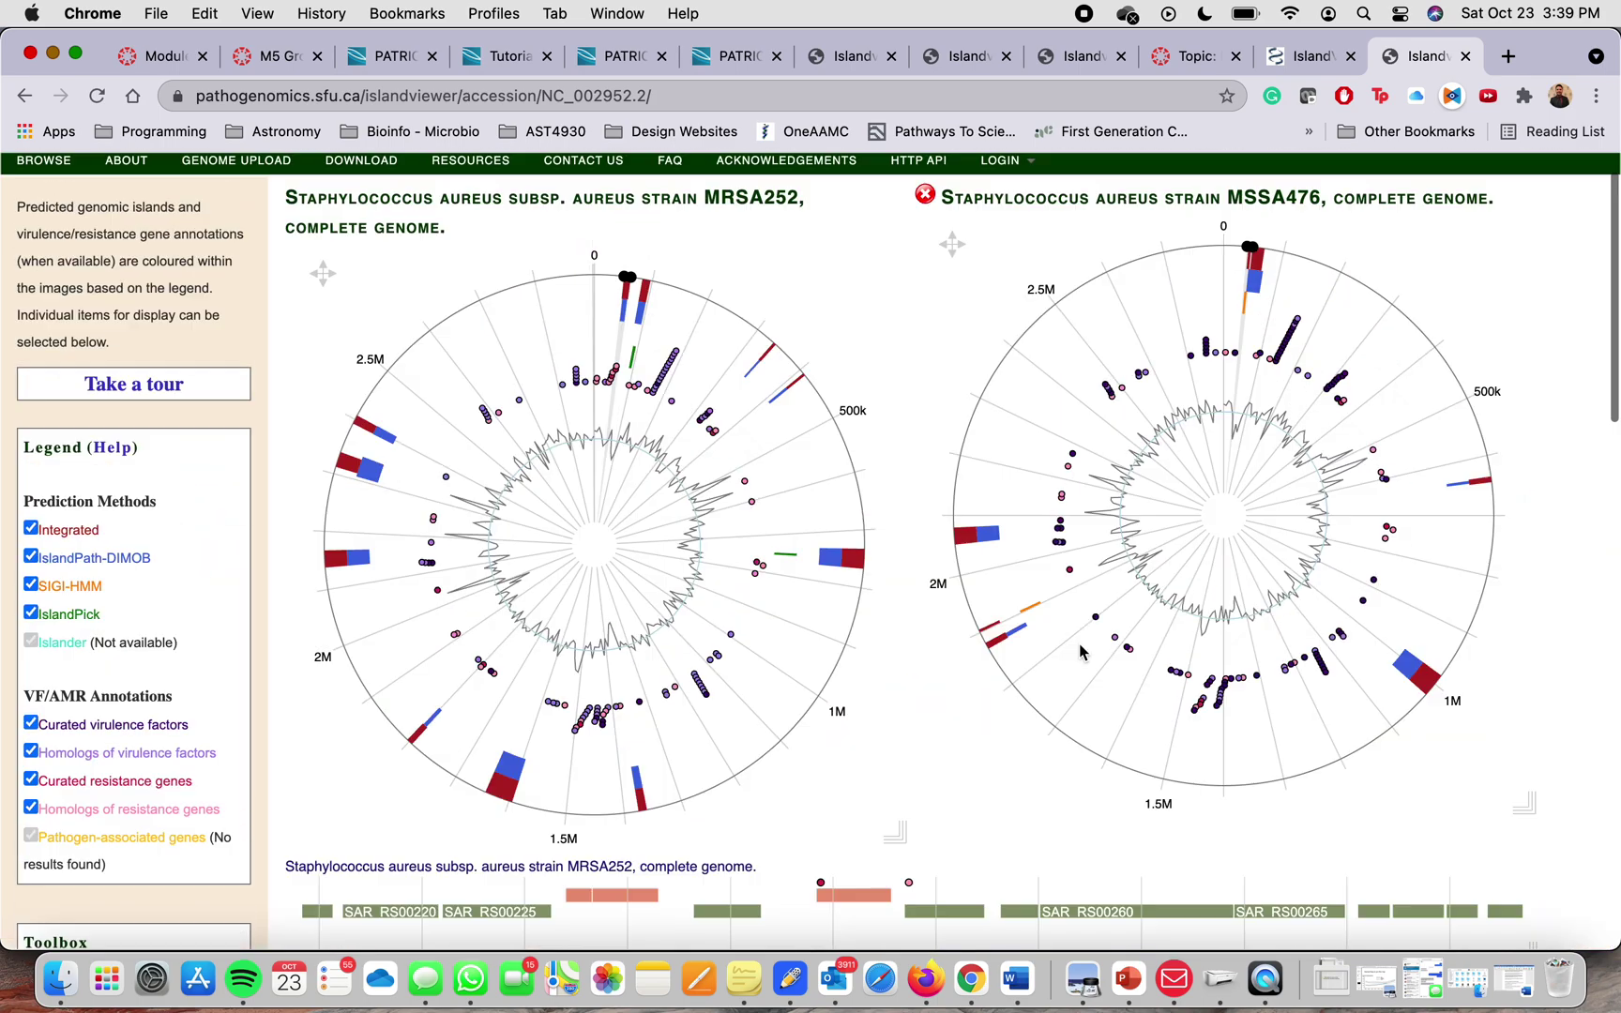
scroll(1081, 650, "down", 2)
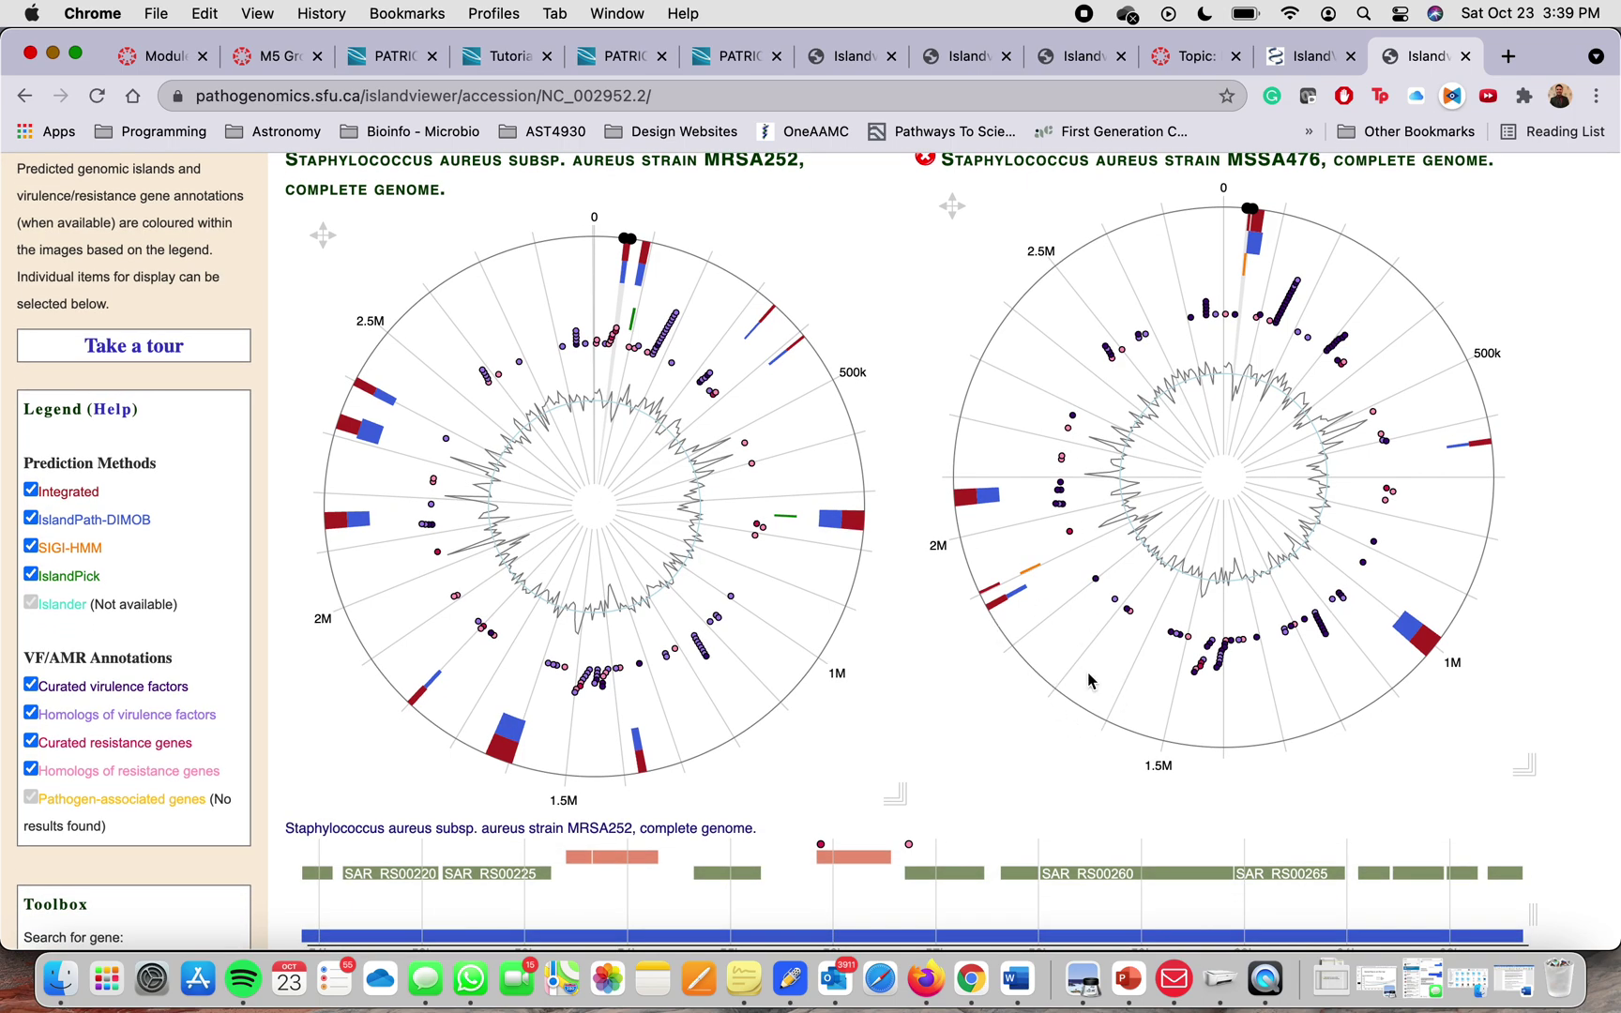
scroll(1333, 507, "up", 2)
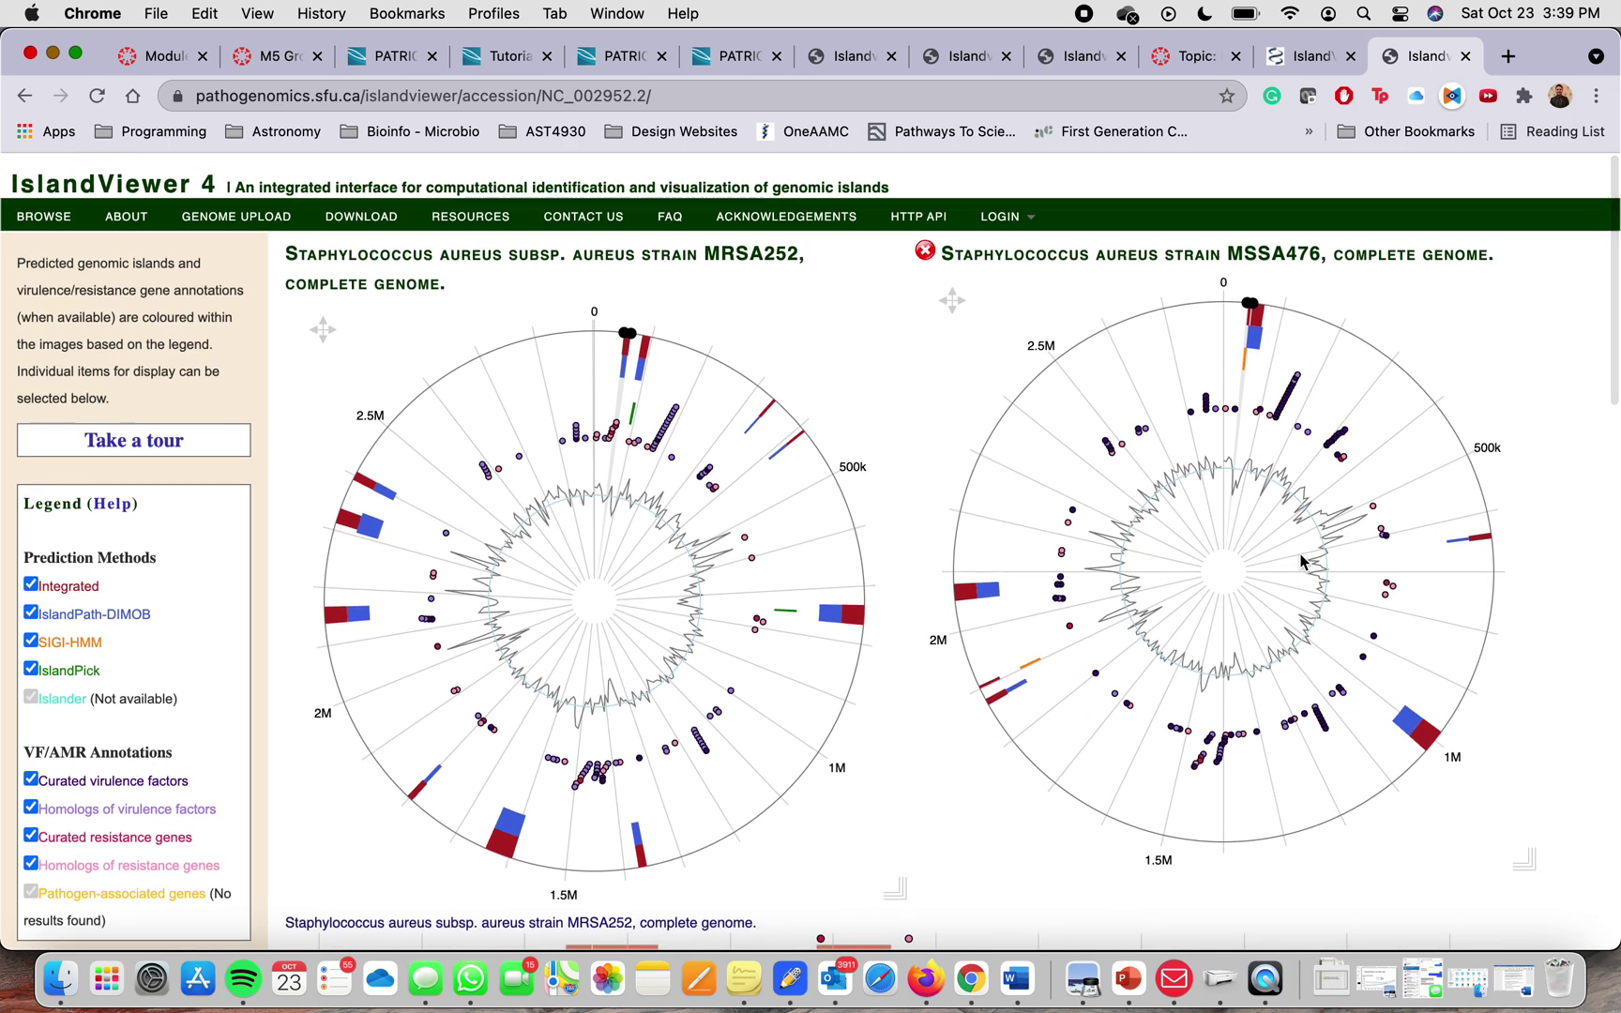
scroll(1301, 561, "down", 8)
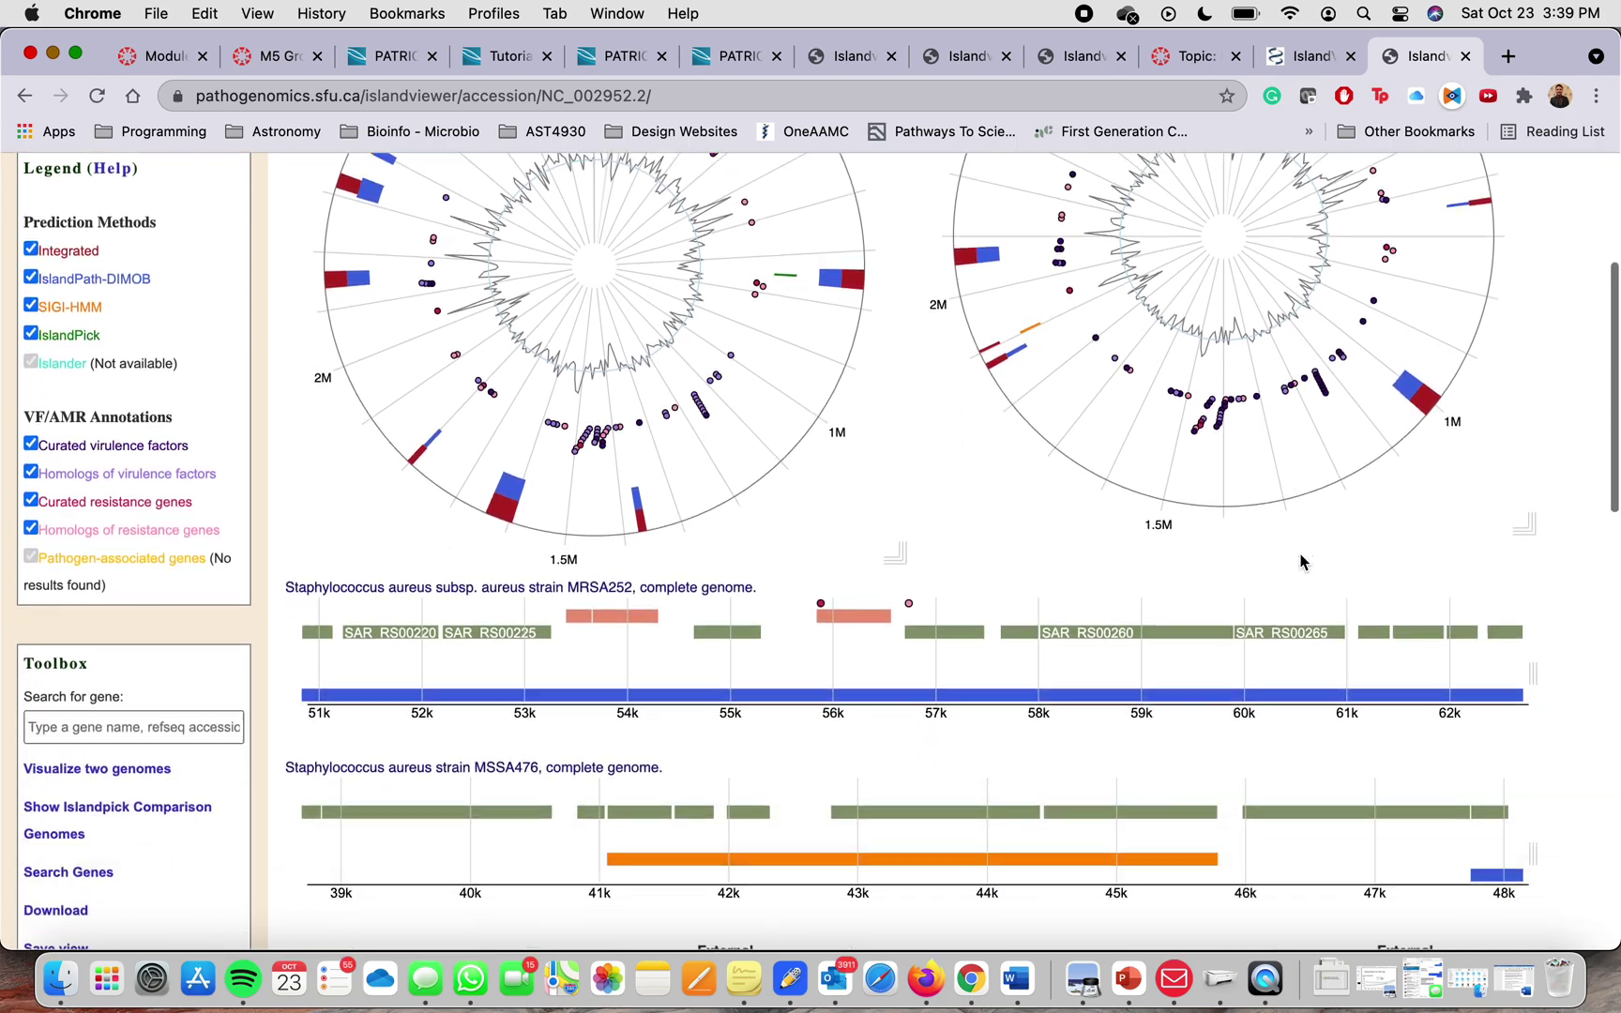
scroll(1301, 561, "down", 3)
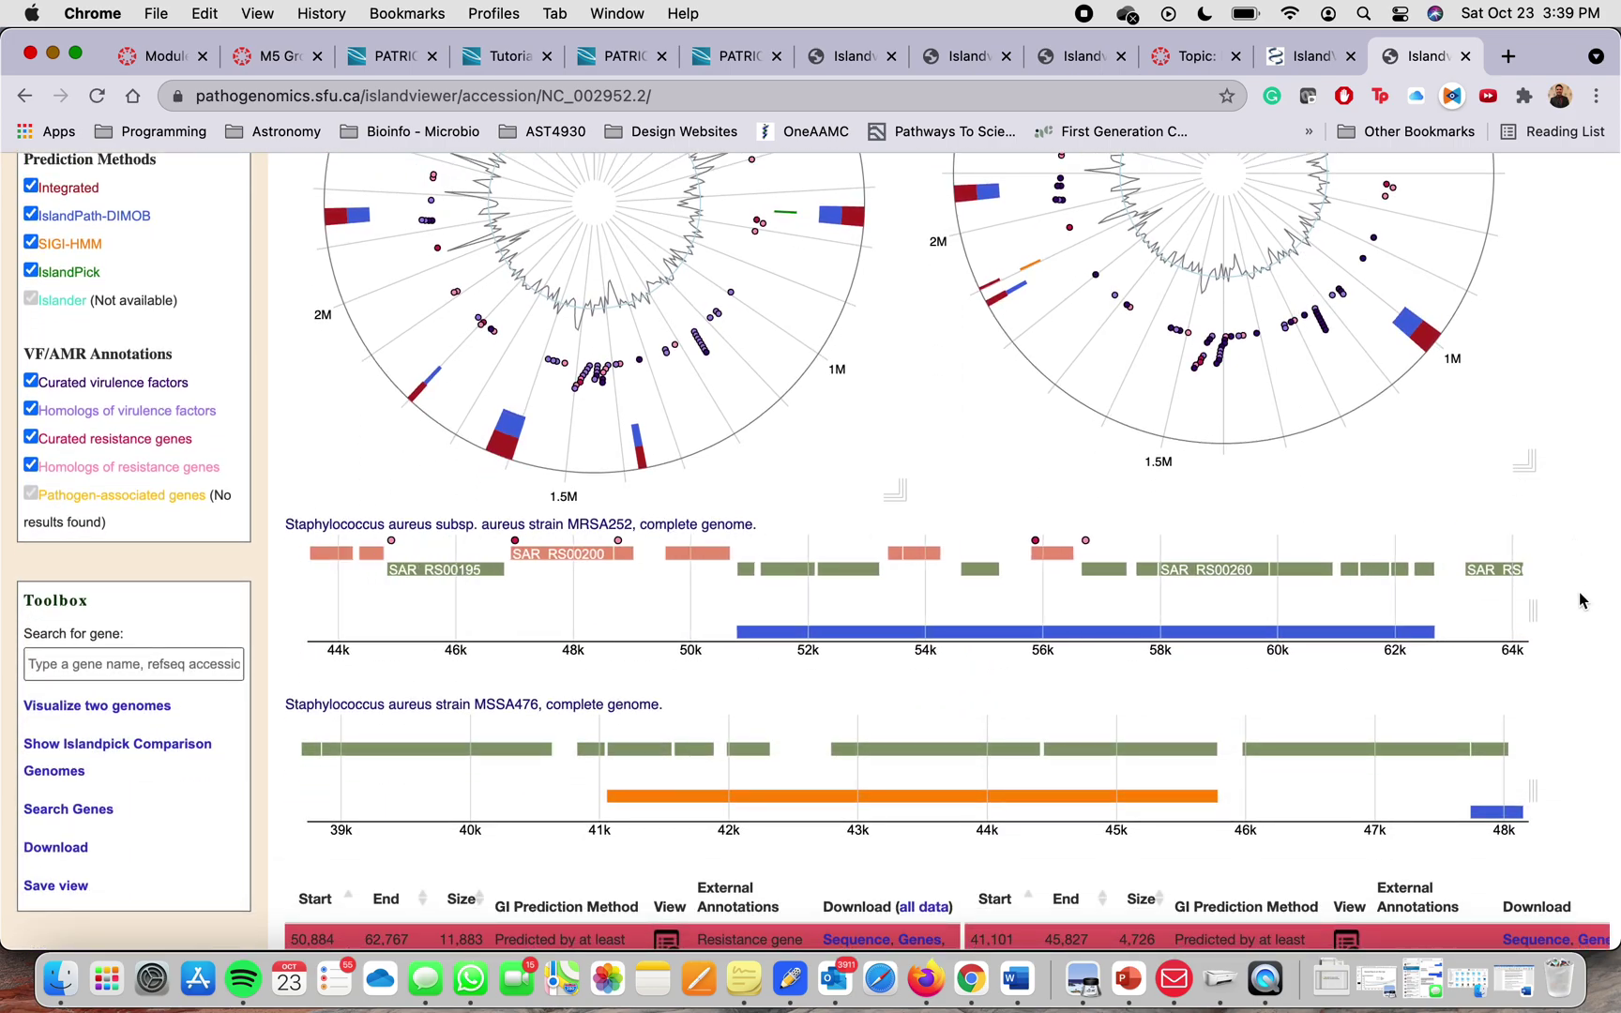
scroll(1581, 600, "down", 5)
scroll(1581, 600, "down", 3)
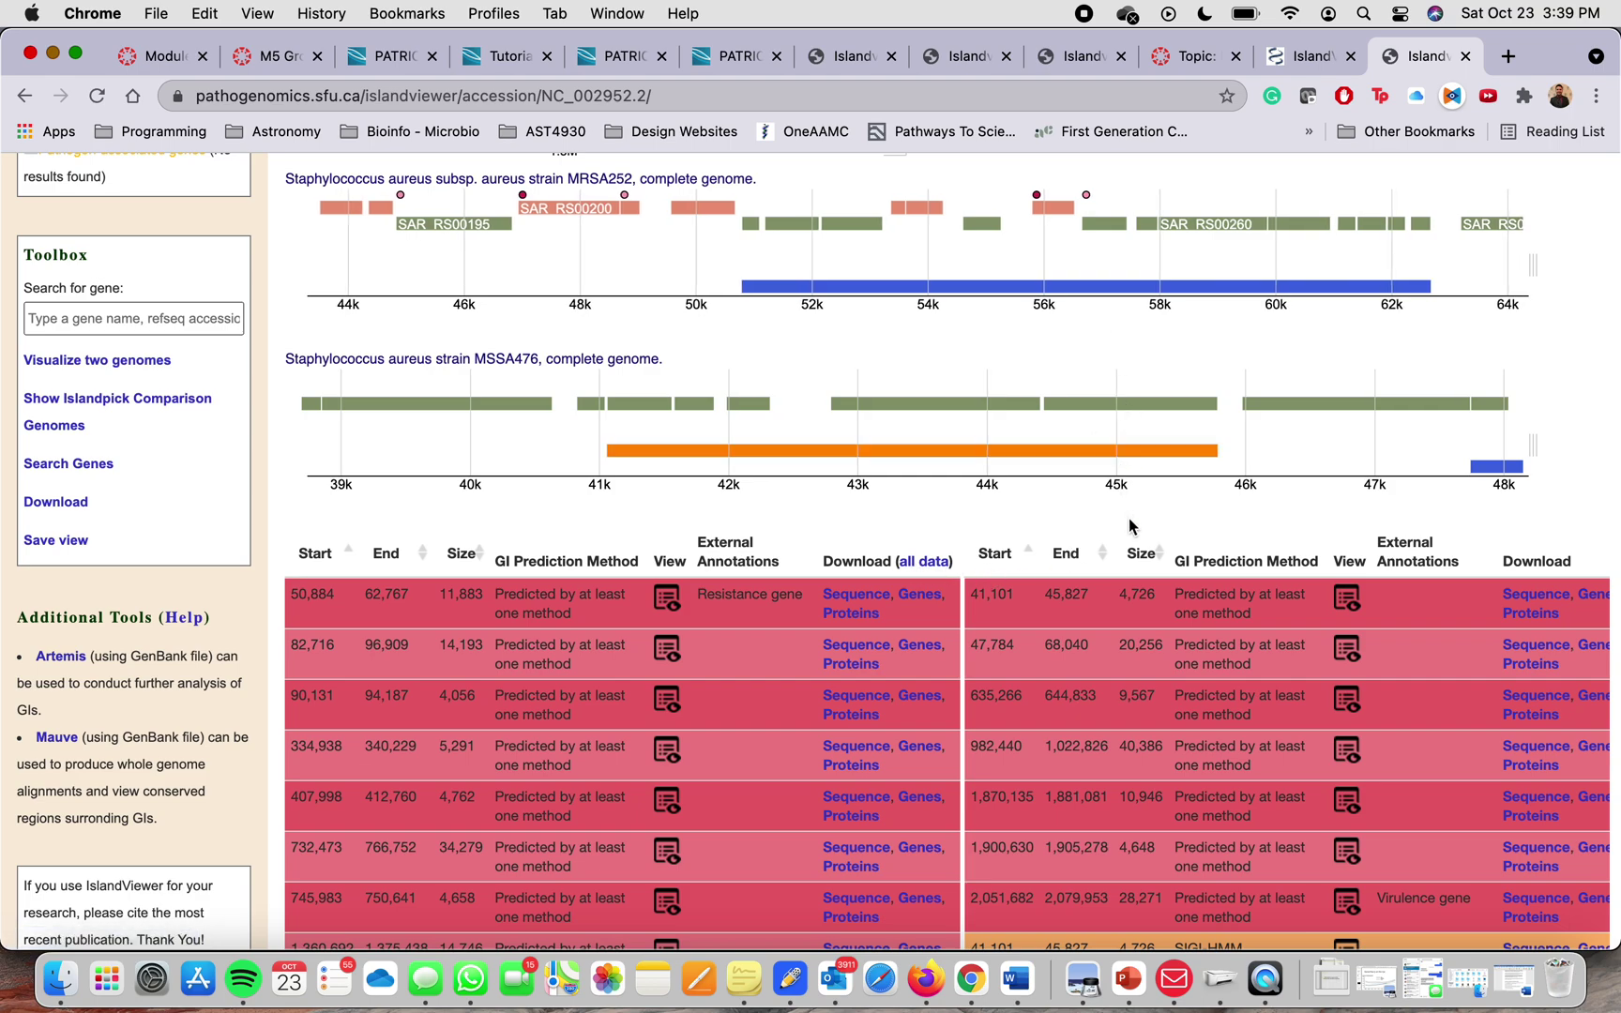
scroll(1103, 422, "down", 3)
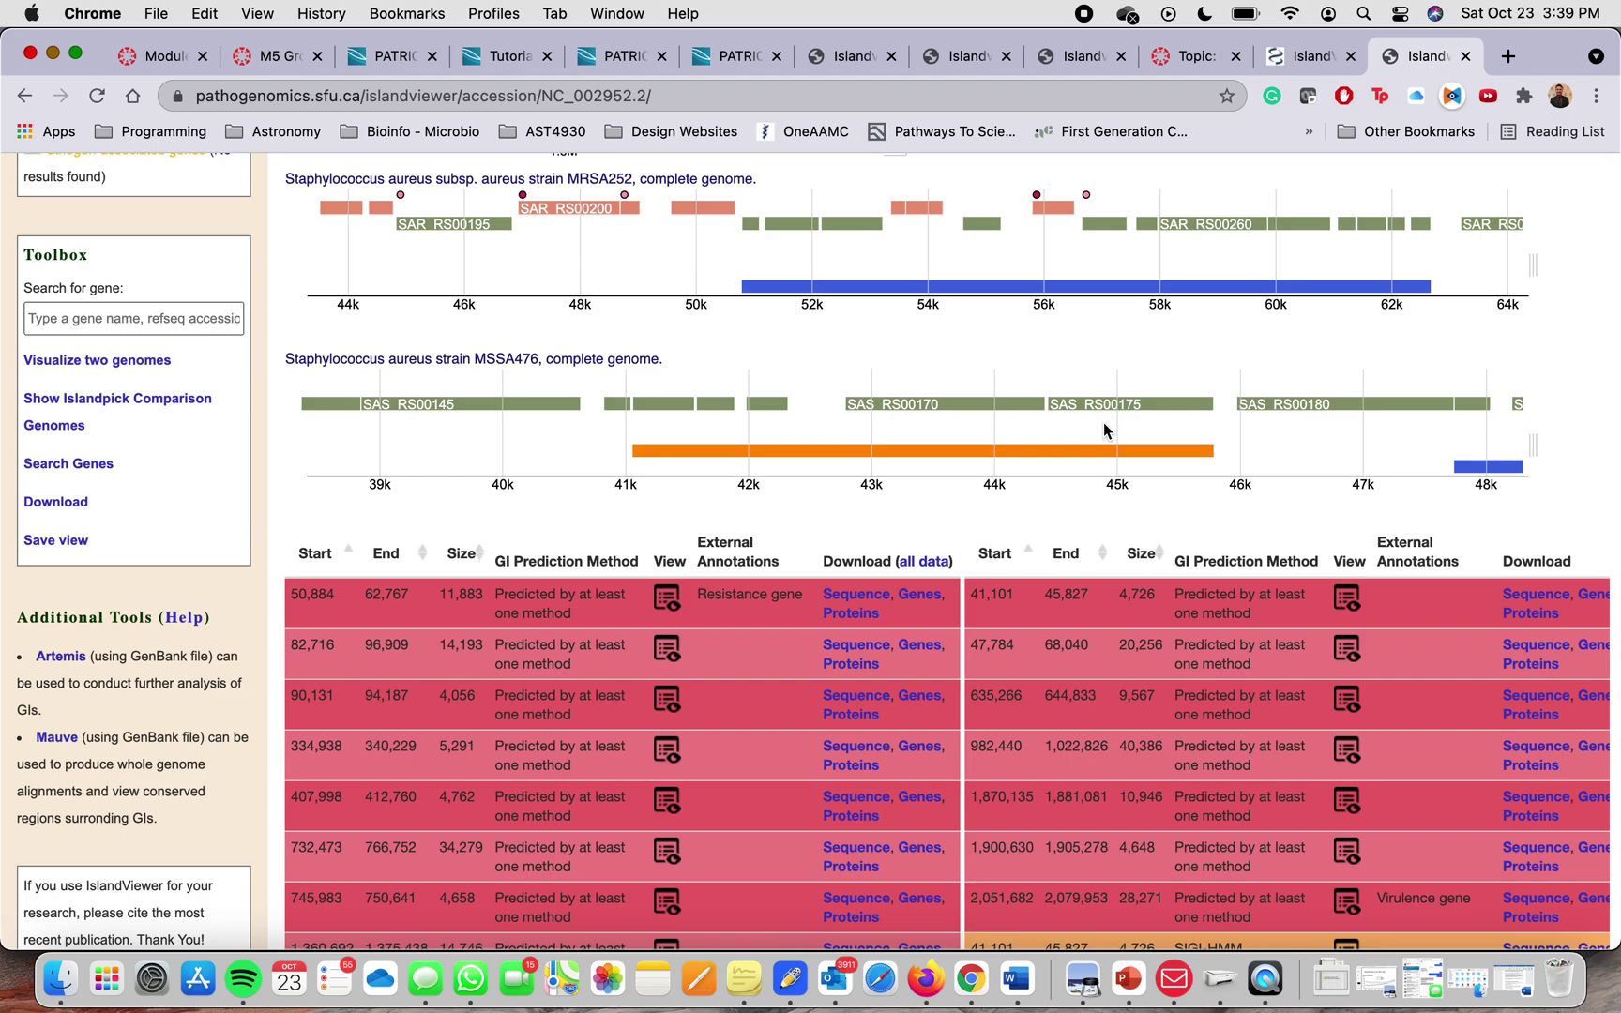
scroll(1253, 460, "down", 1)
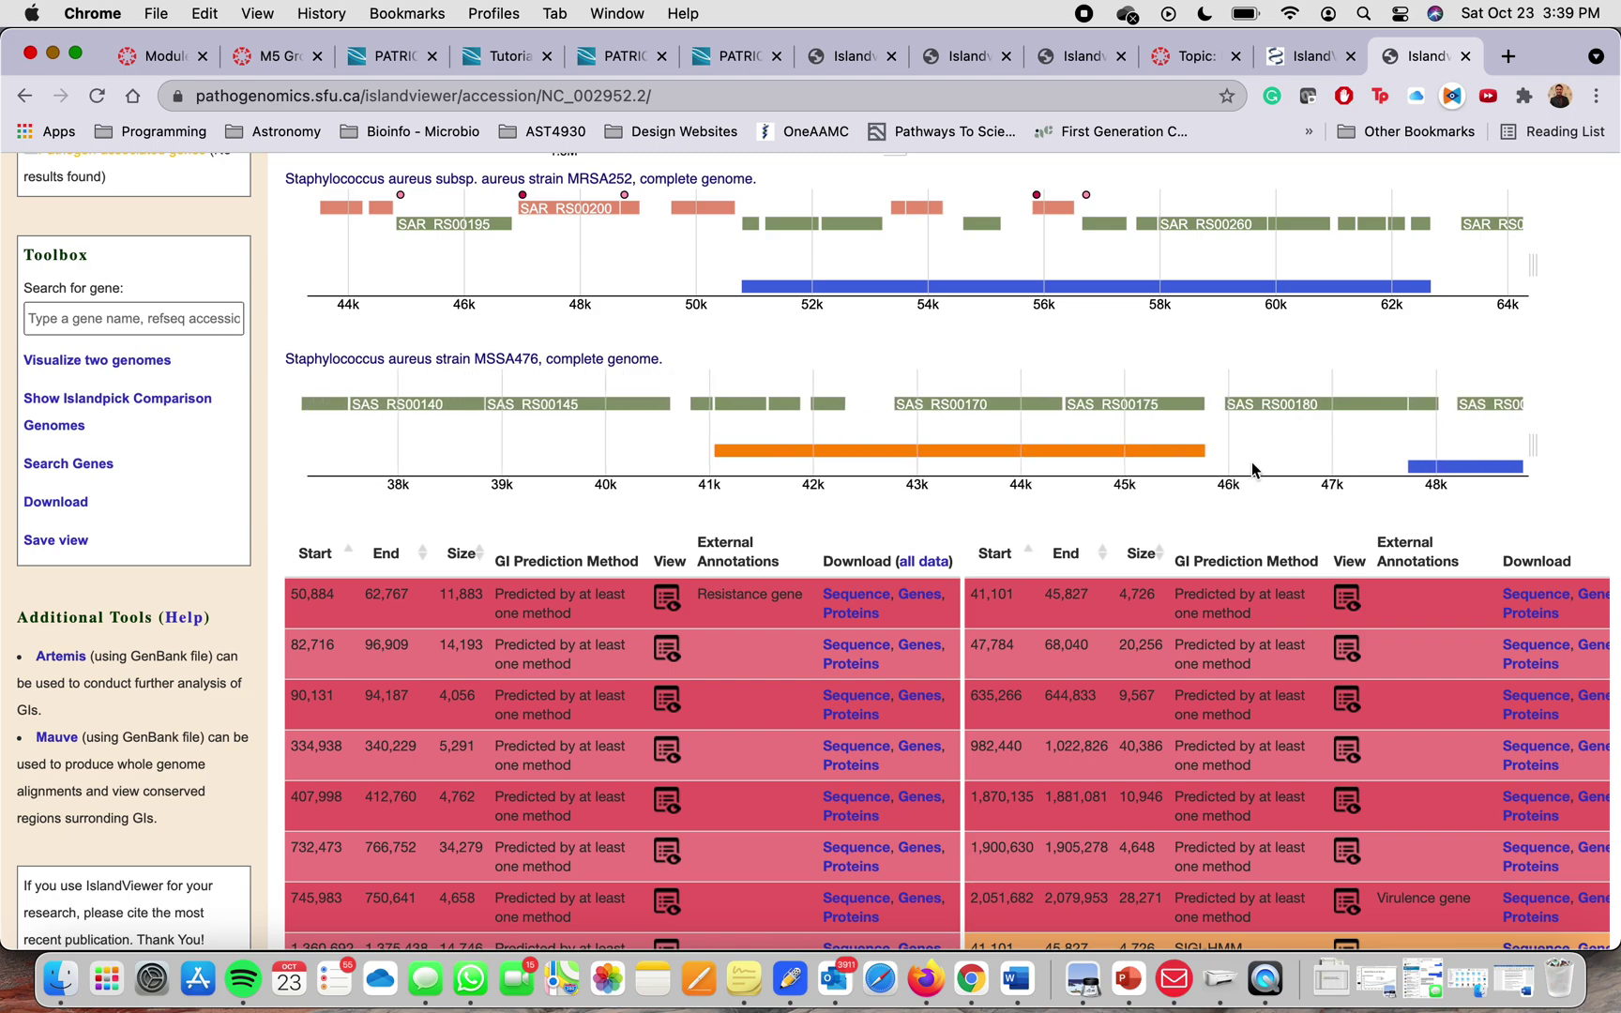
left_click_drag(1530, 445, 1555, 469)
scroll(1466, 307, "up", 3)
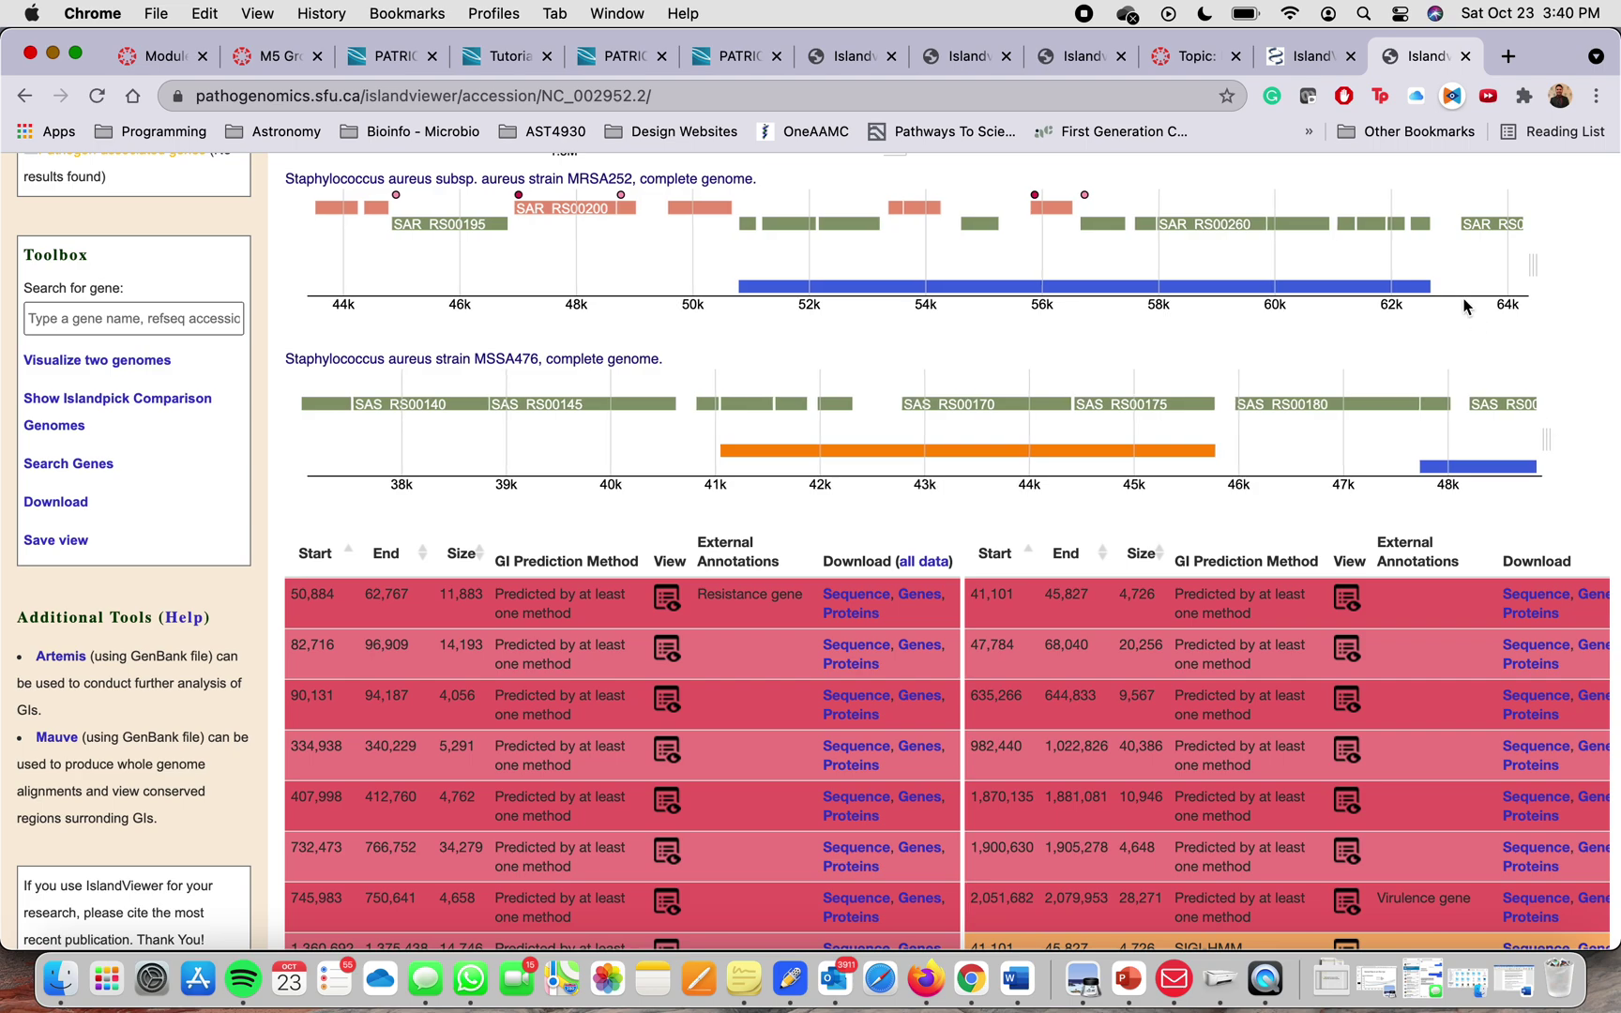
scroll(1463, 308, "down", 3)
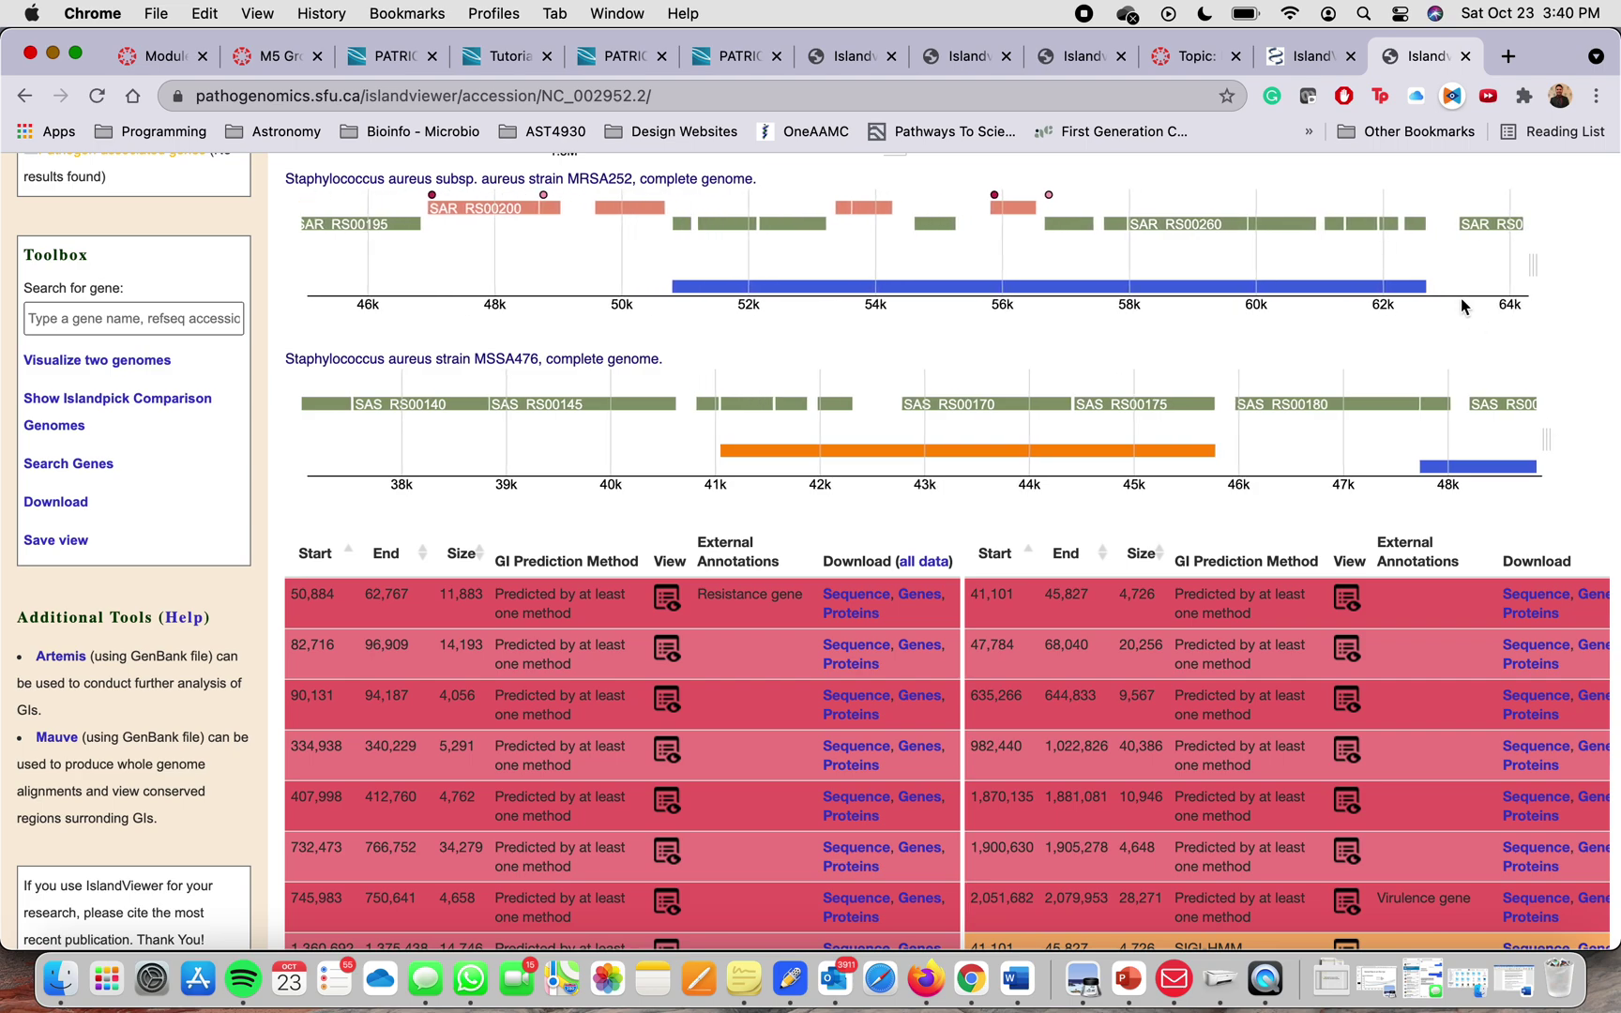
scroll(1589, 427, "down", 15)
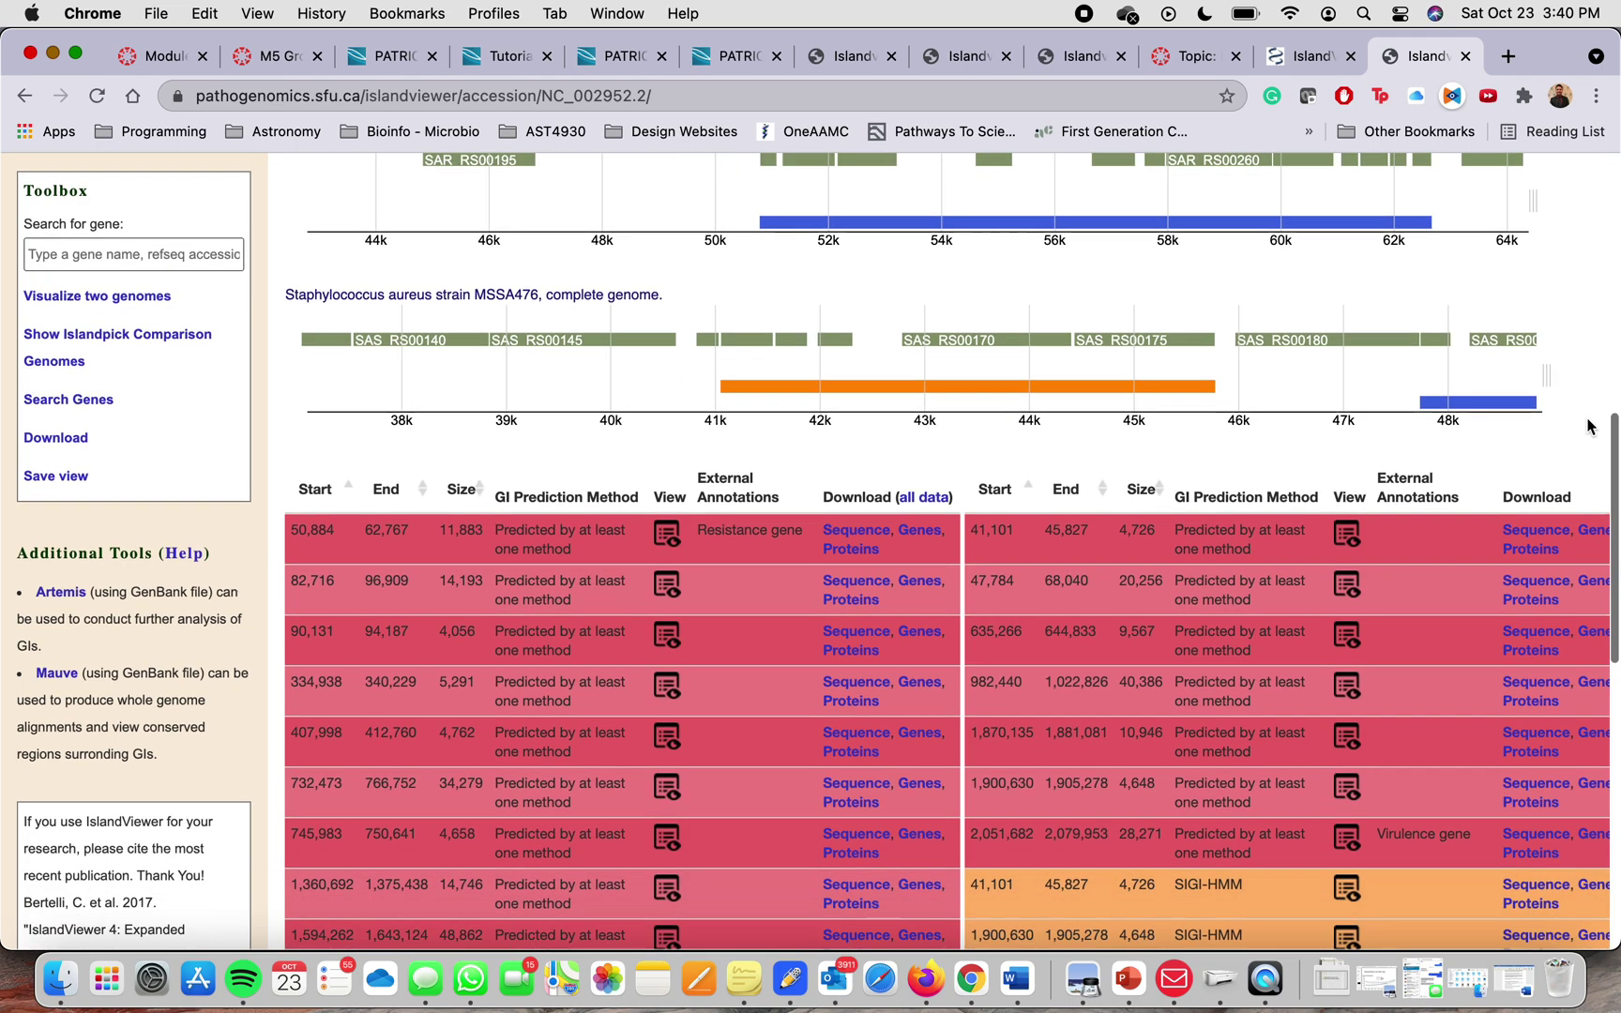
scroll(1469, 663, "up", 15)
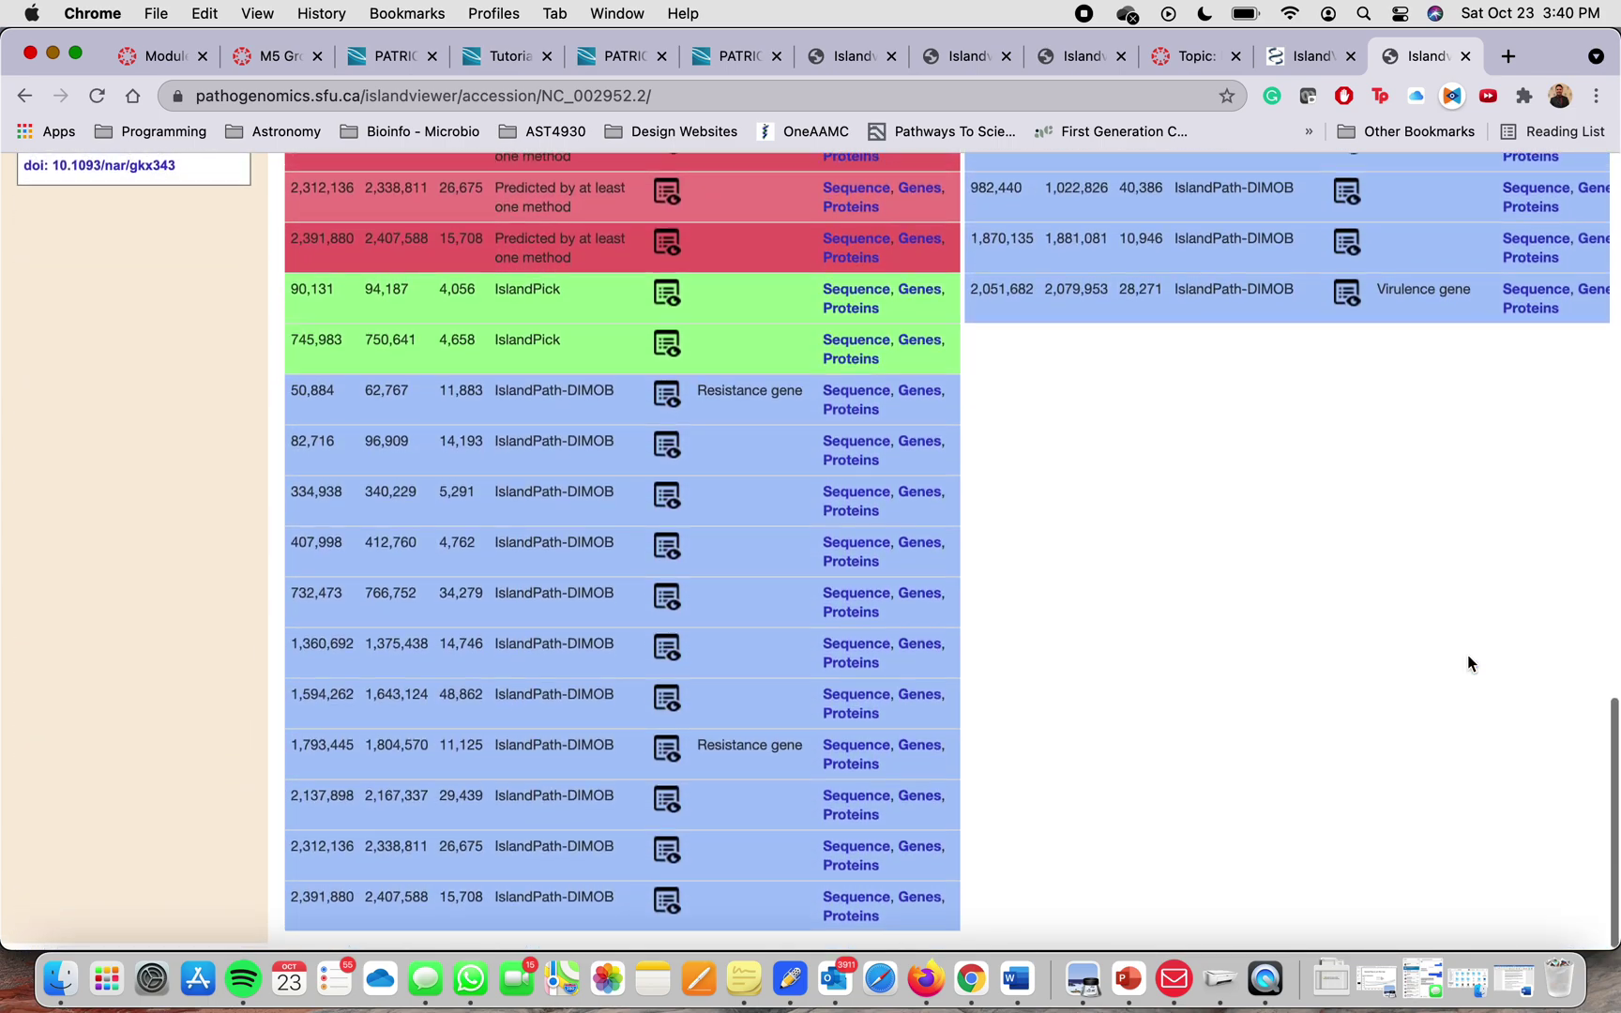
scroll(1482, 686, "up", 5)
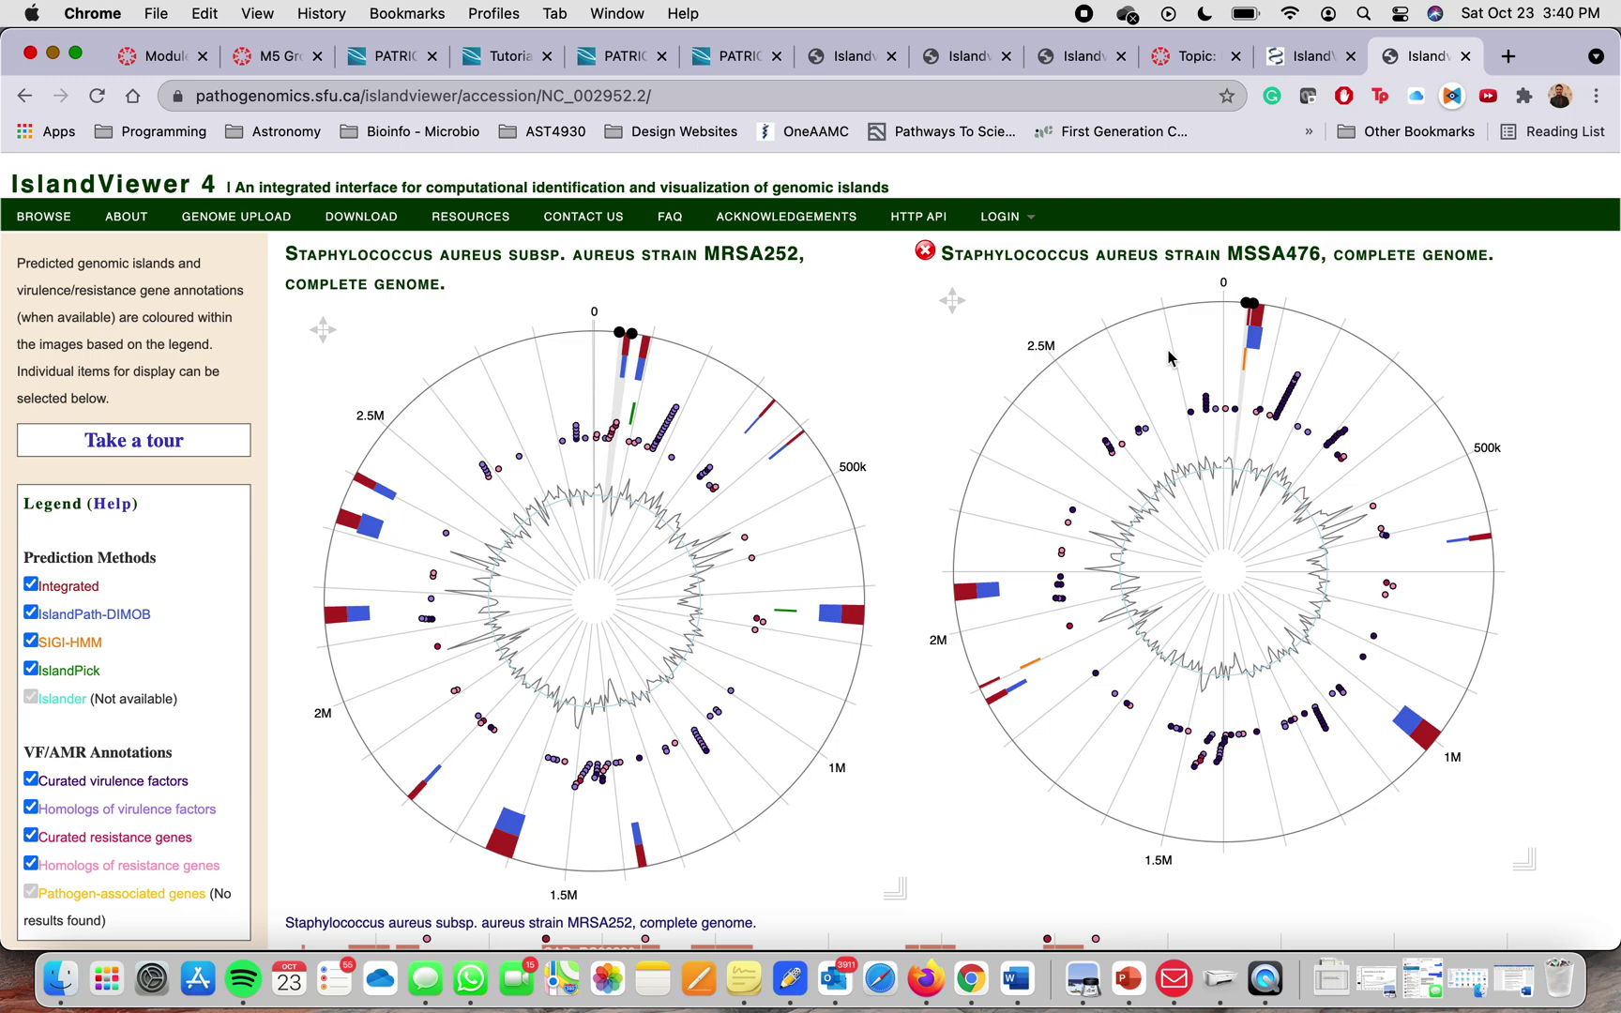
left_click(395, 58)
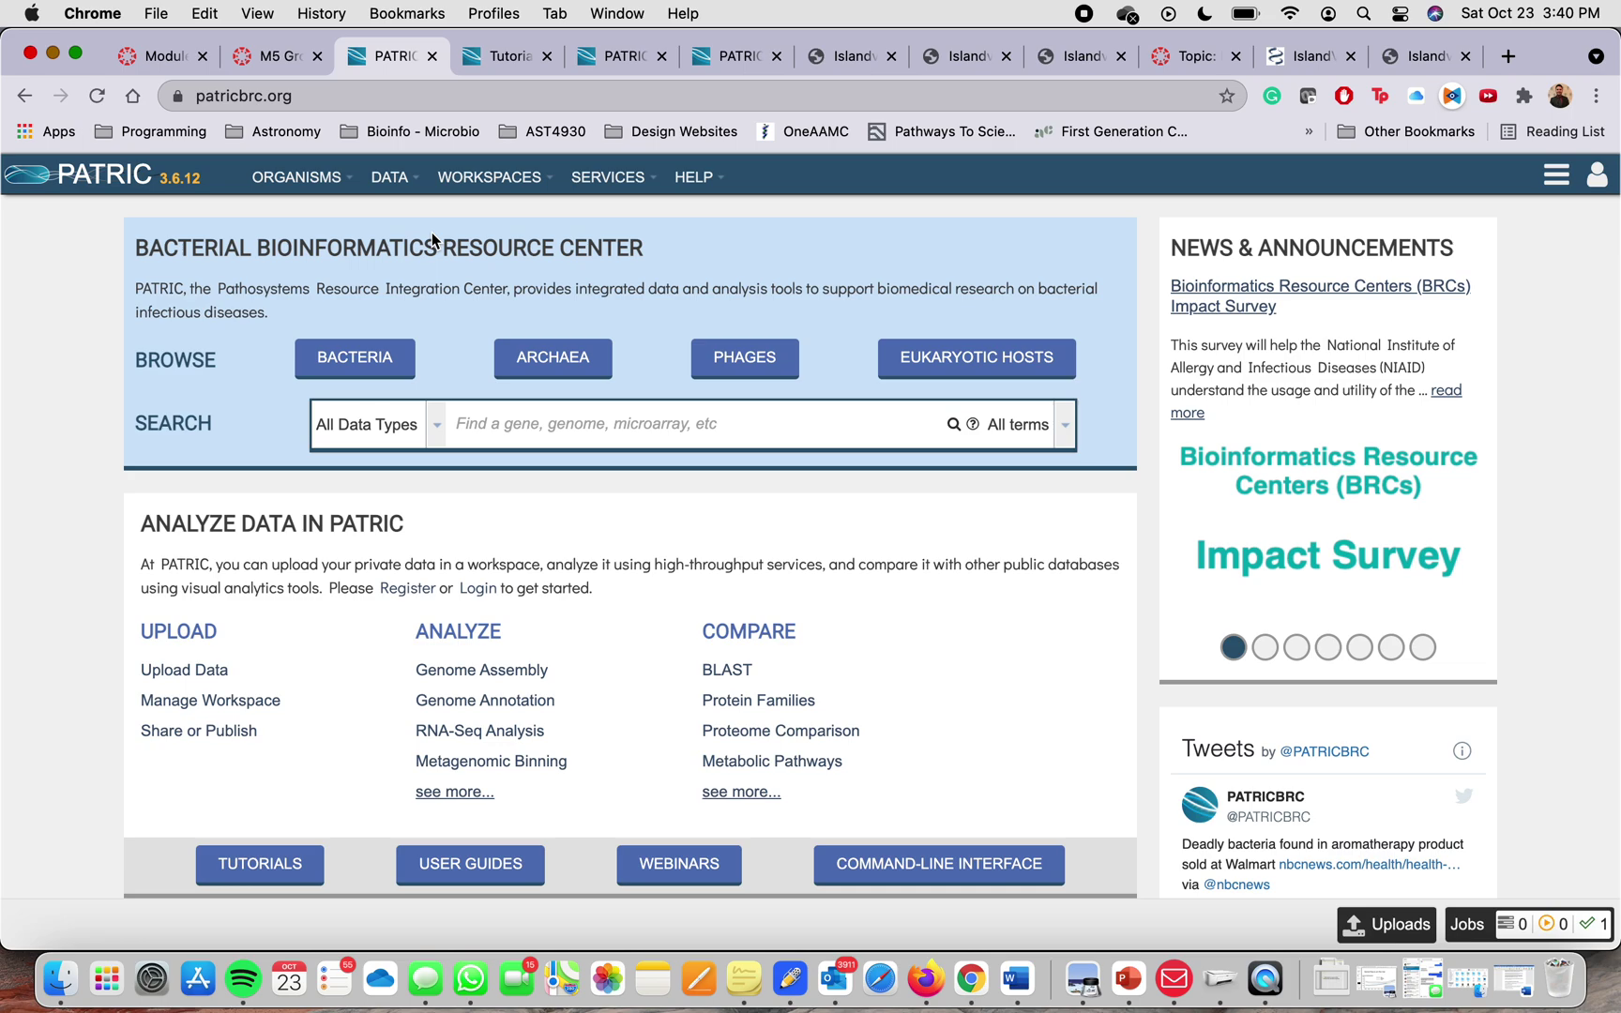
left_click(493, 61)
left_click(610, 61)
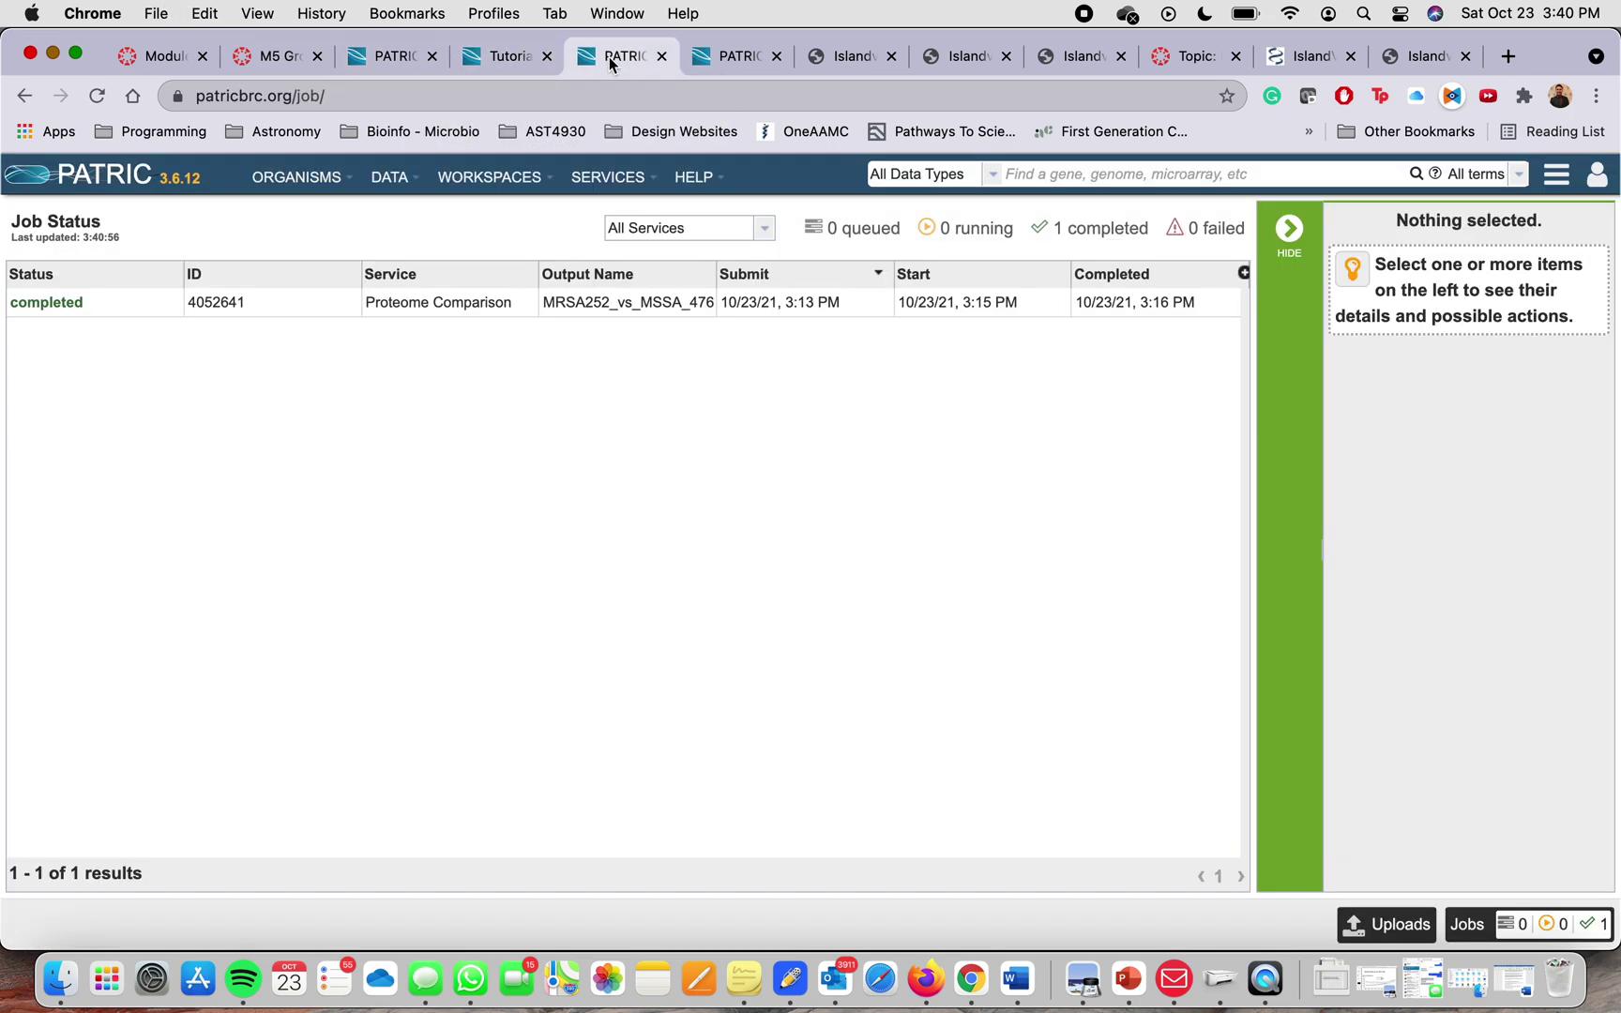
left_click(729, 64)
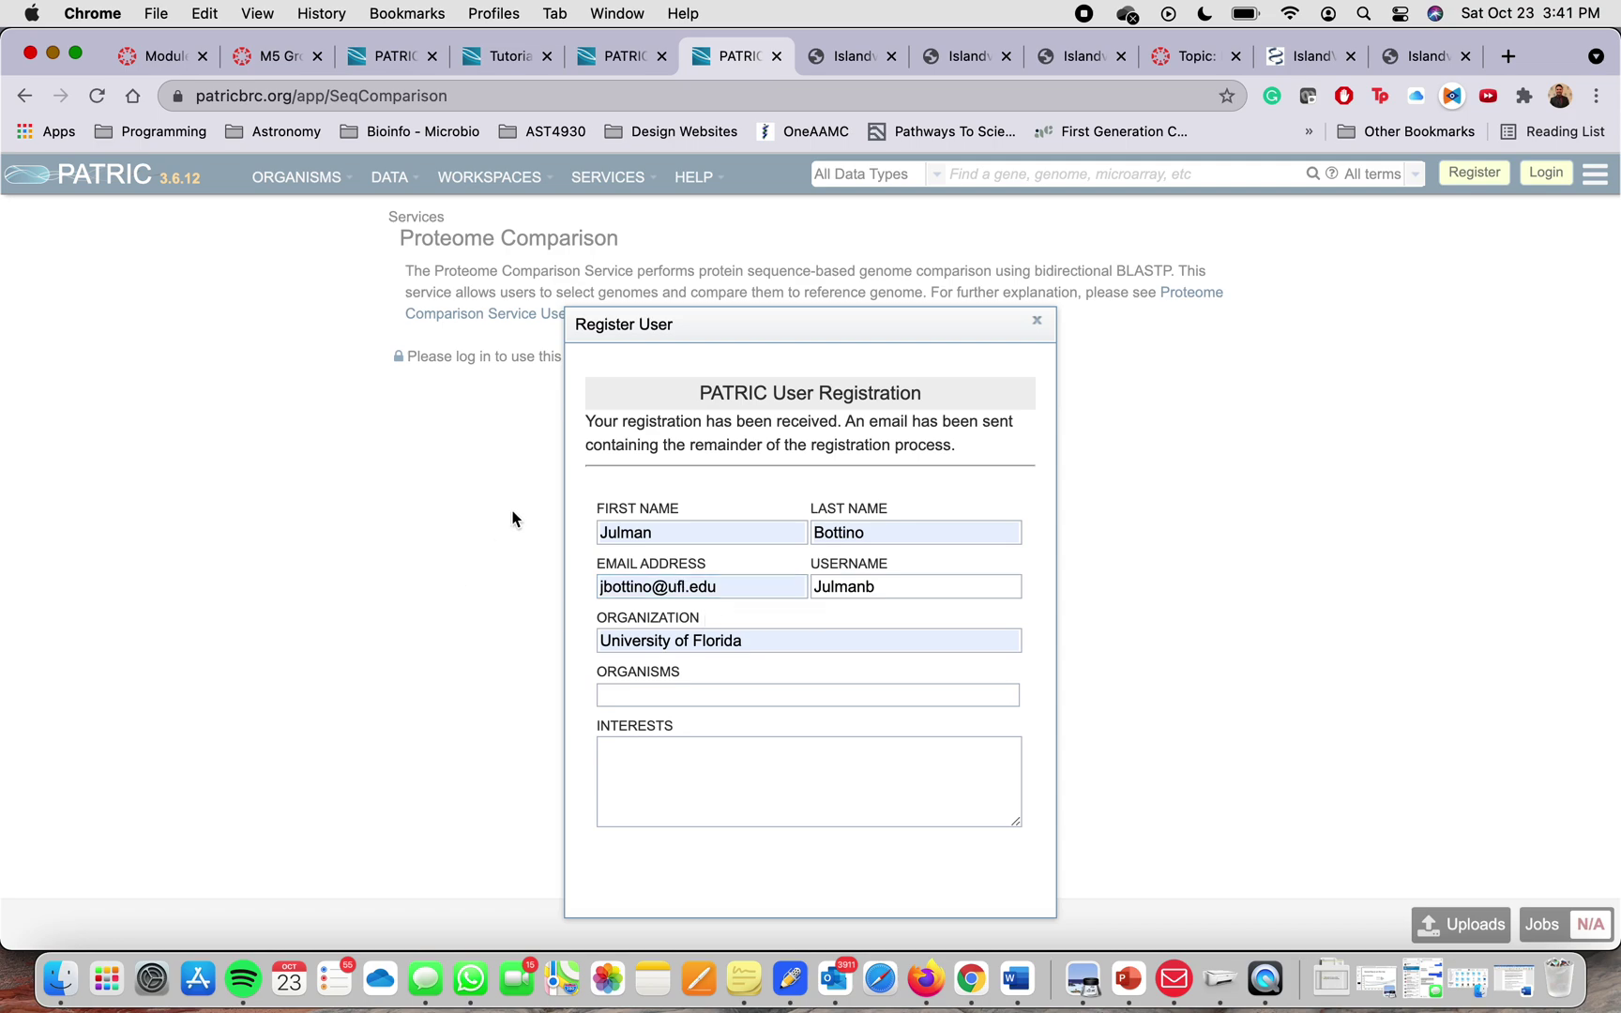
scroll(731, 514, "down", 1)
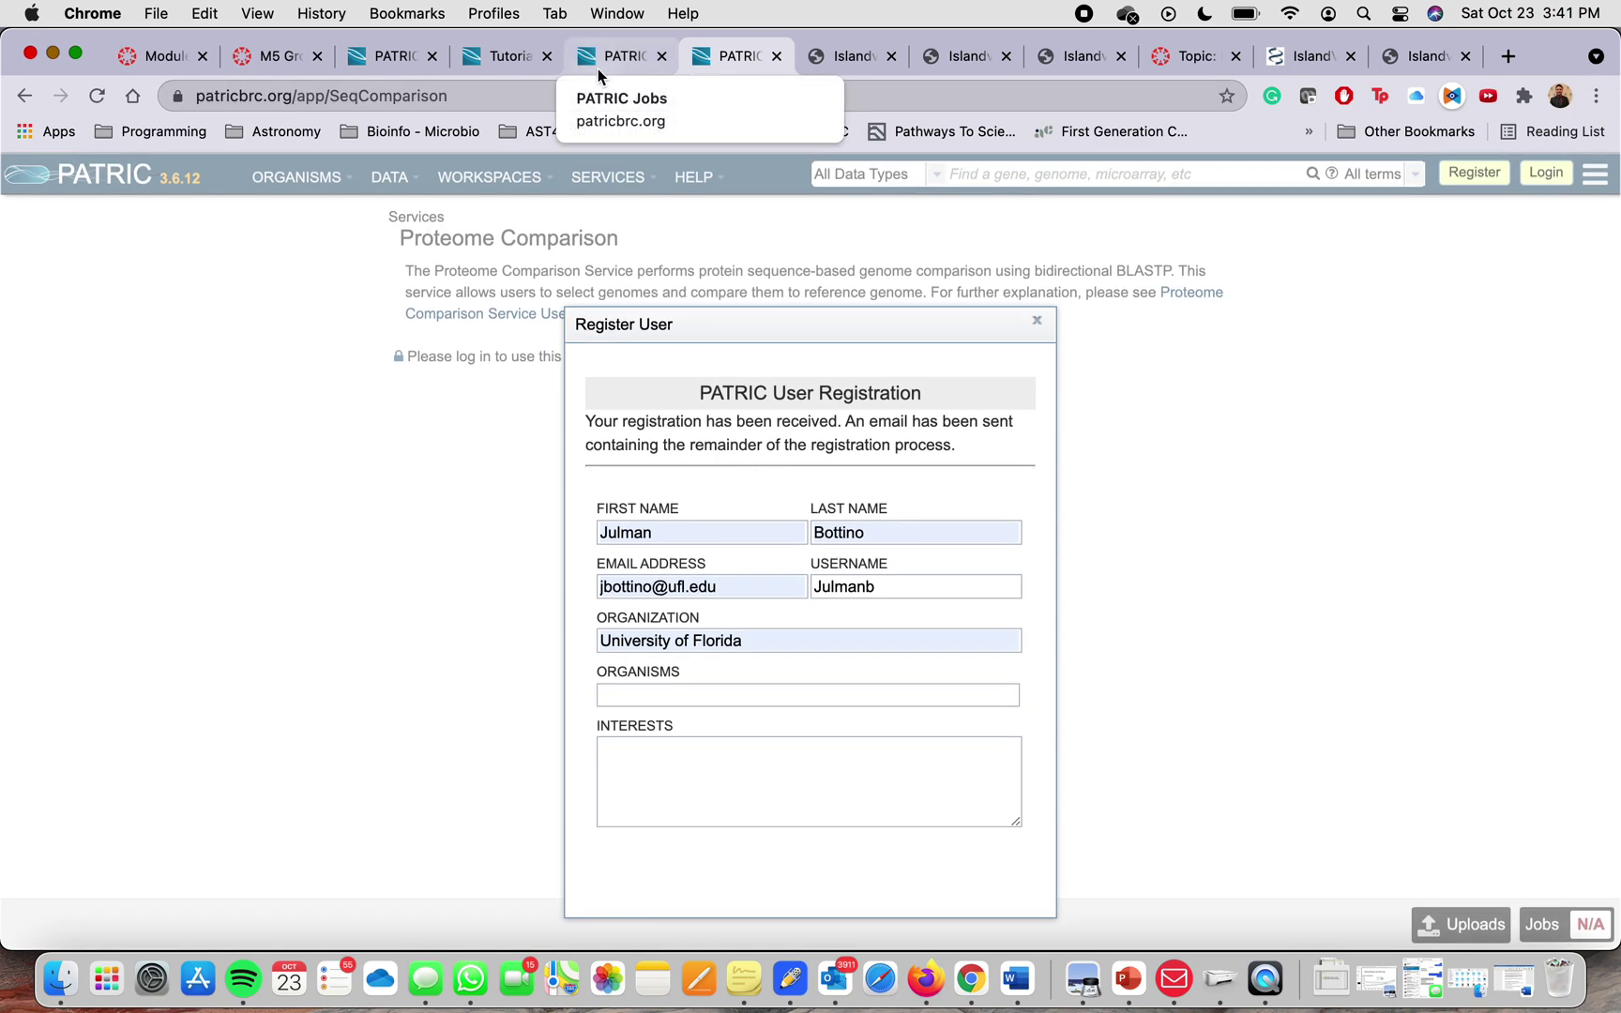
left_click(401, 64)
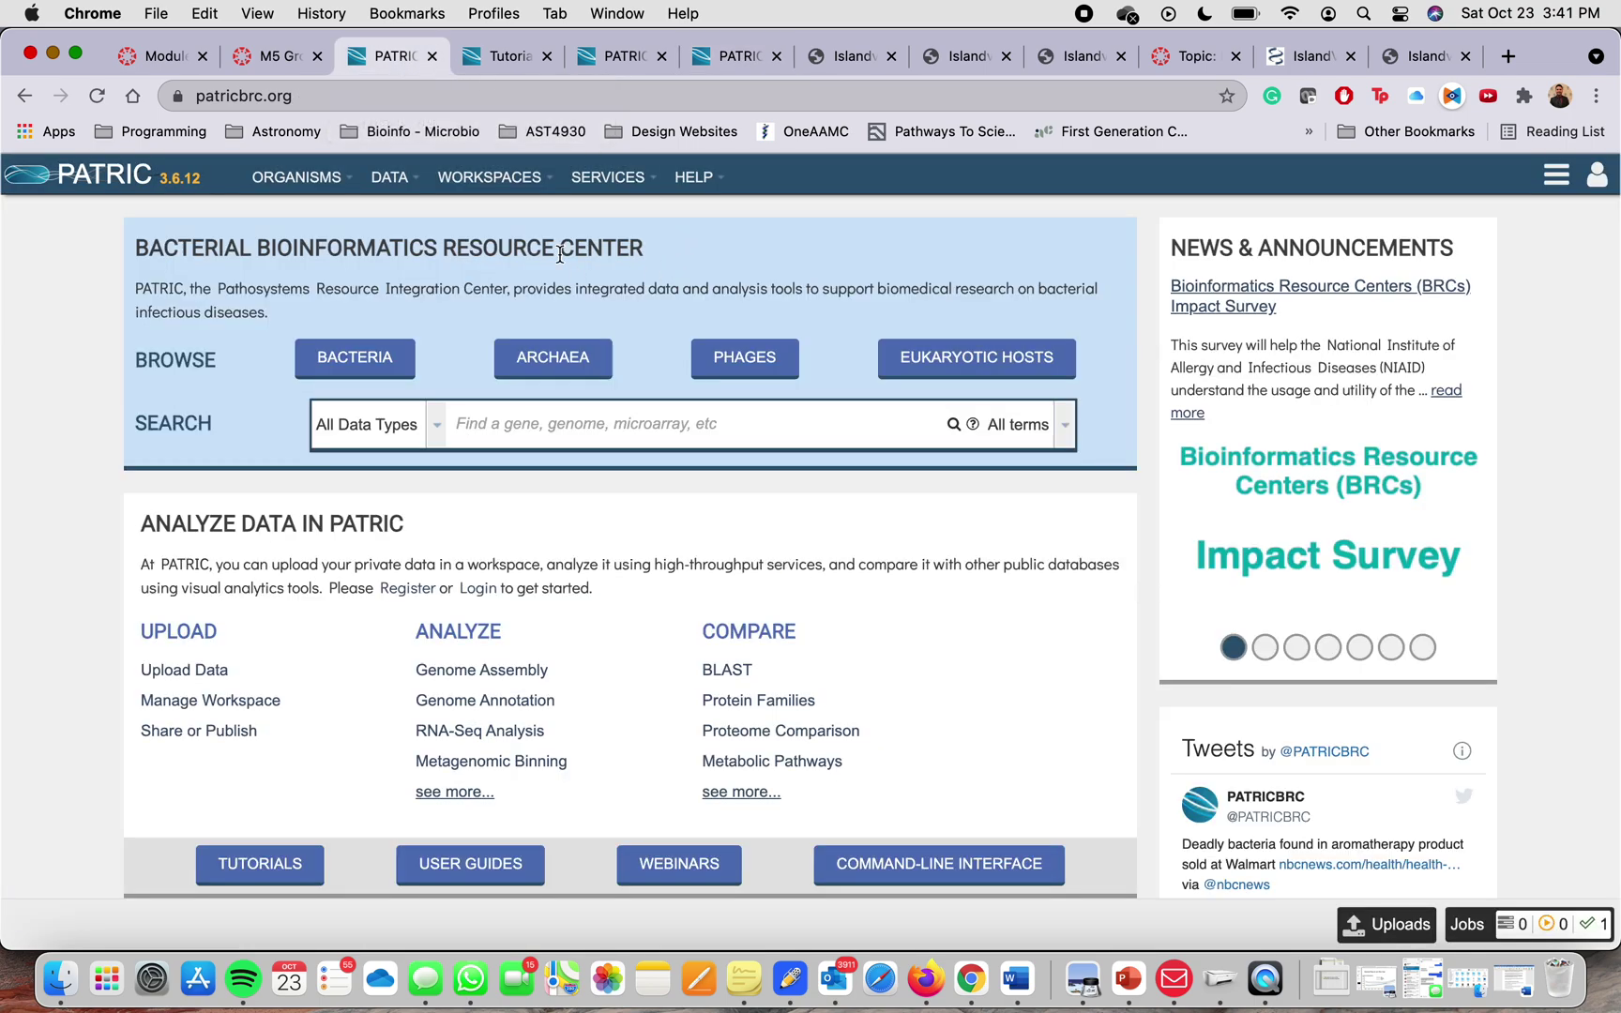
left_click(1597, 178)
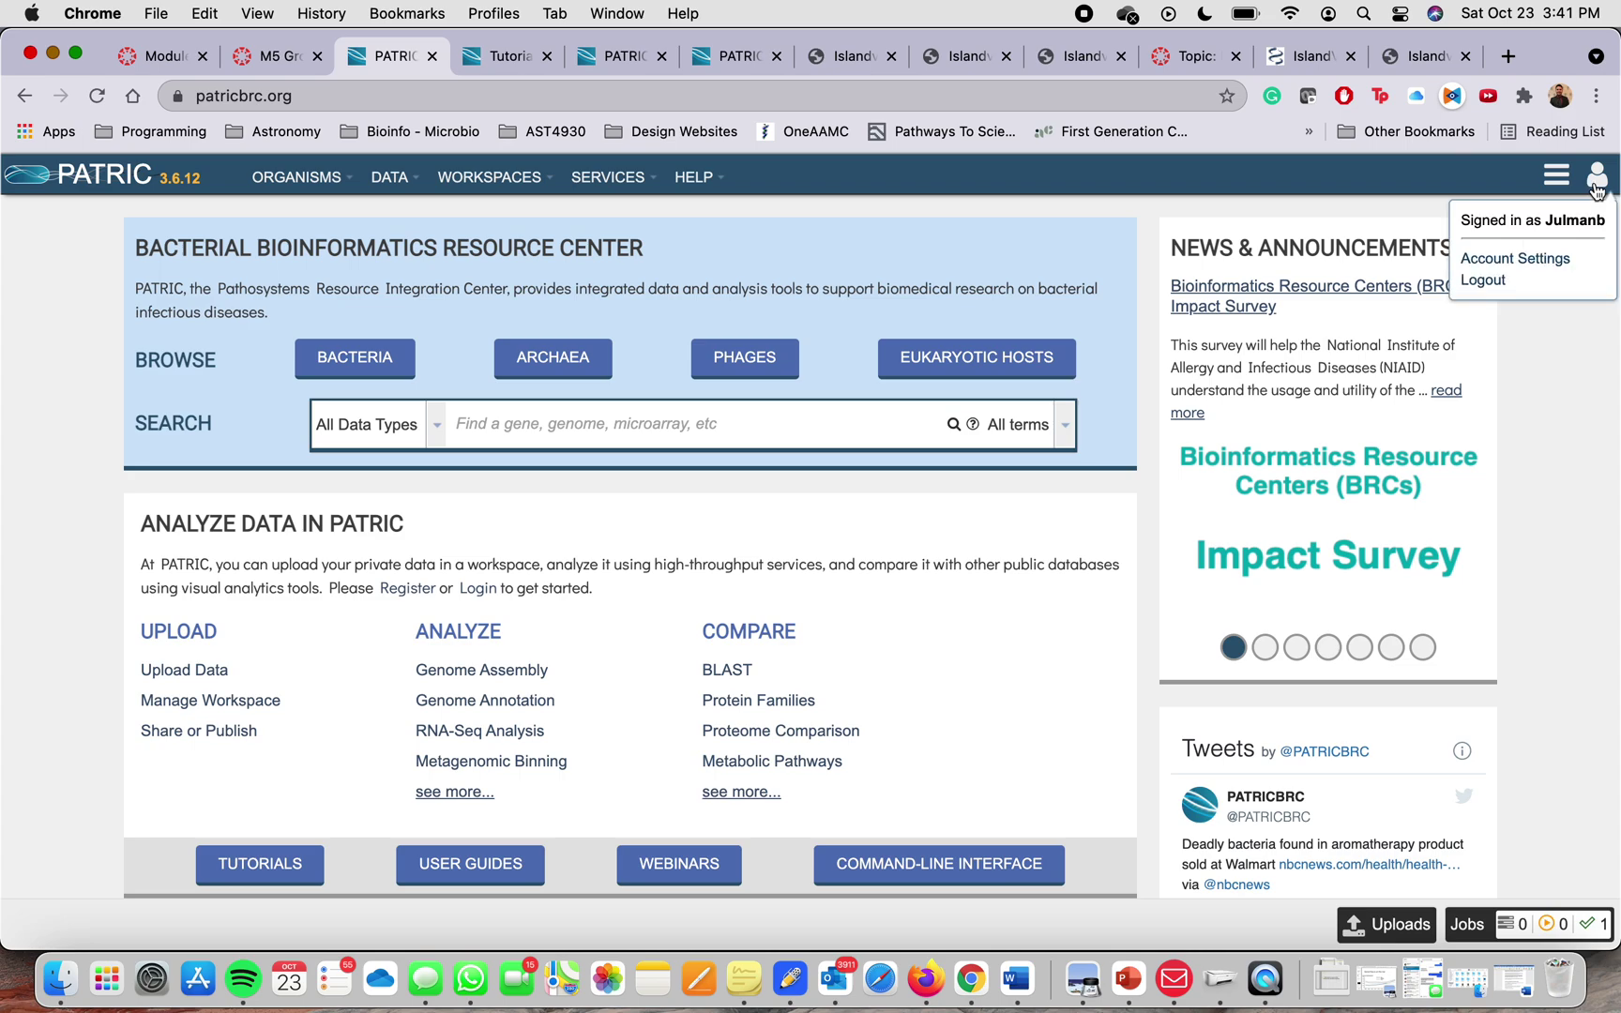
left_click(1597, 187)
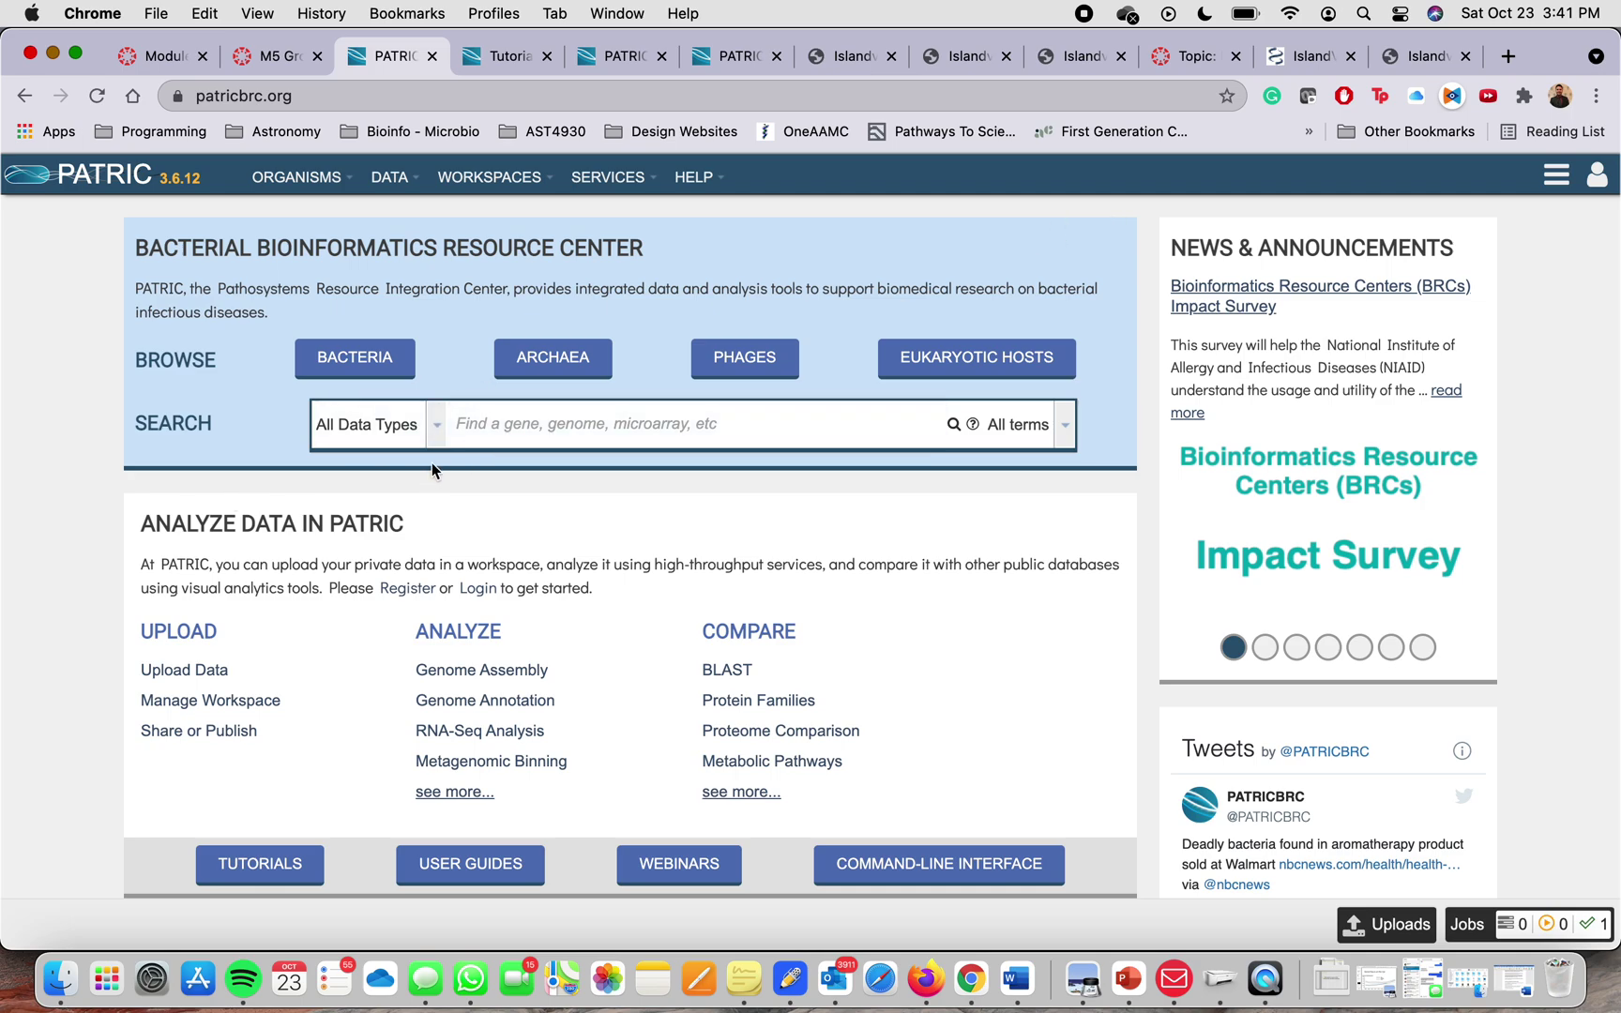
scroll(917, 580, "down", 2)
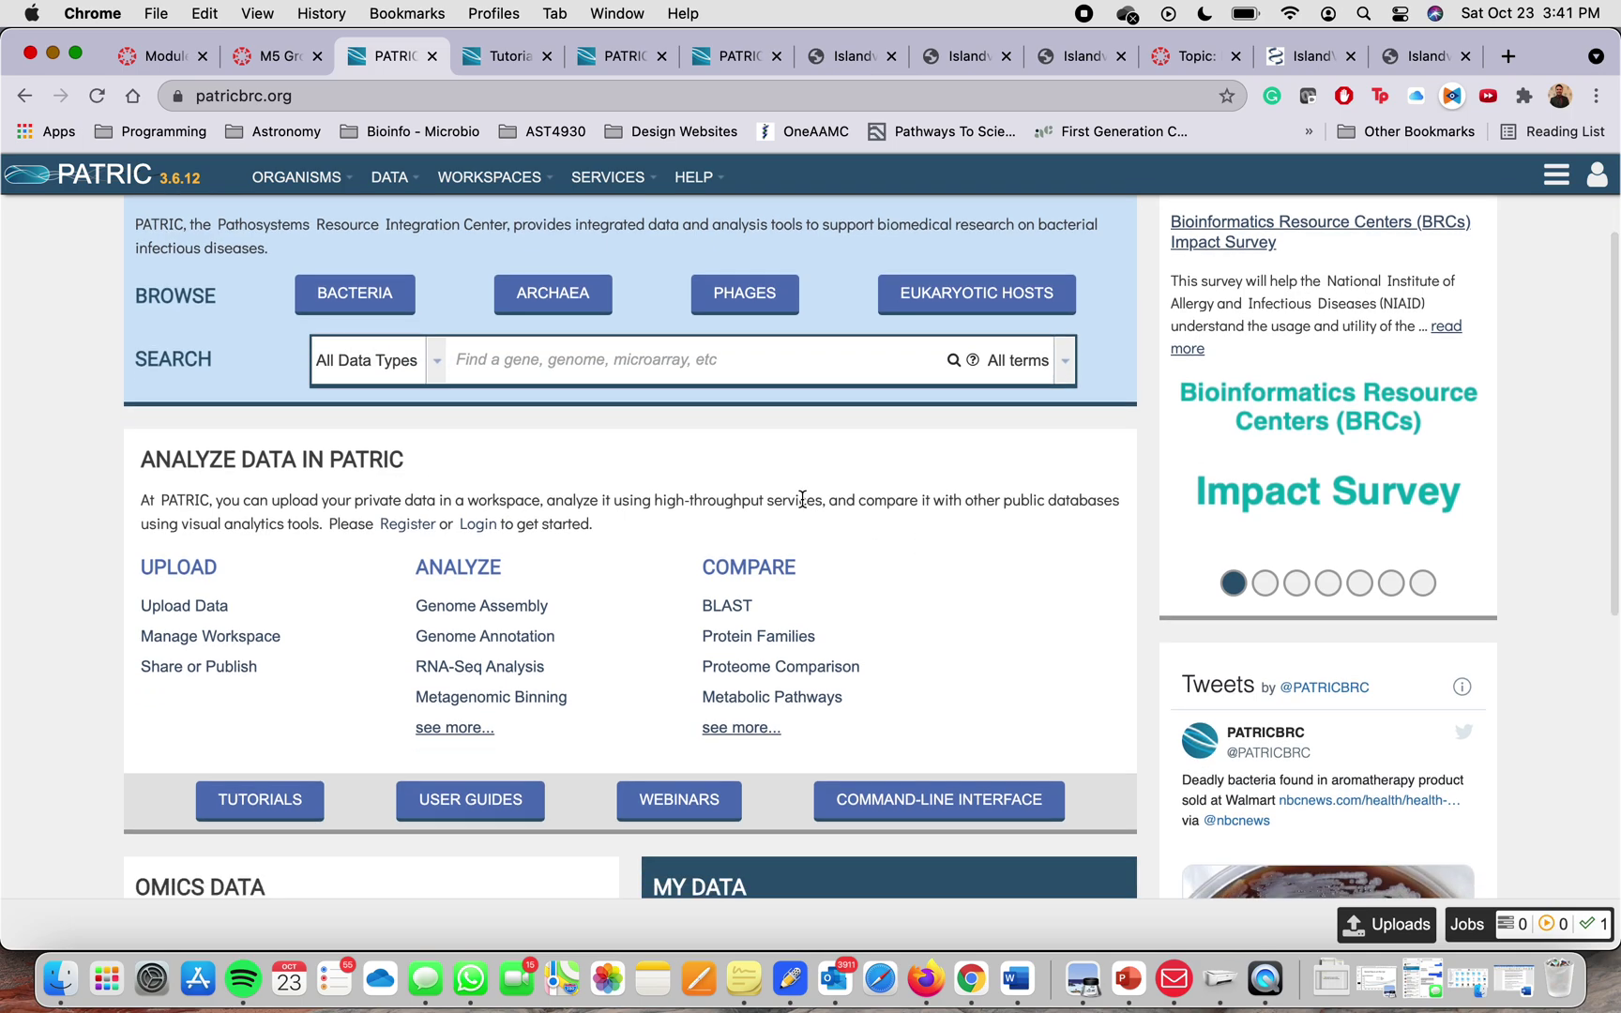
scroll(802, 498, "up", 2)
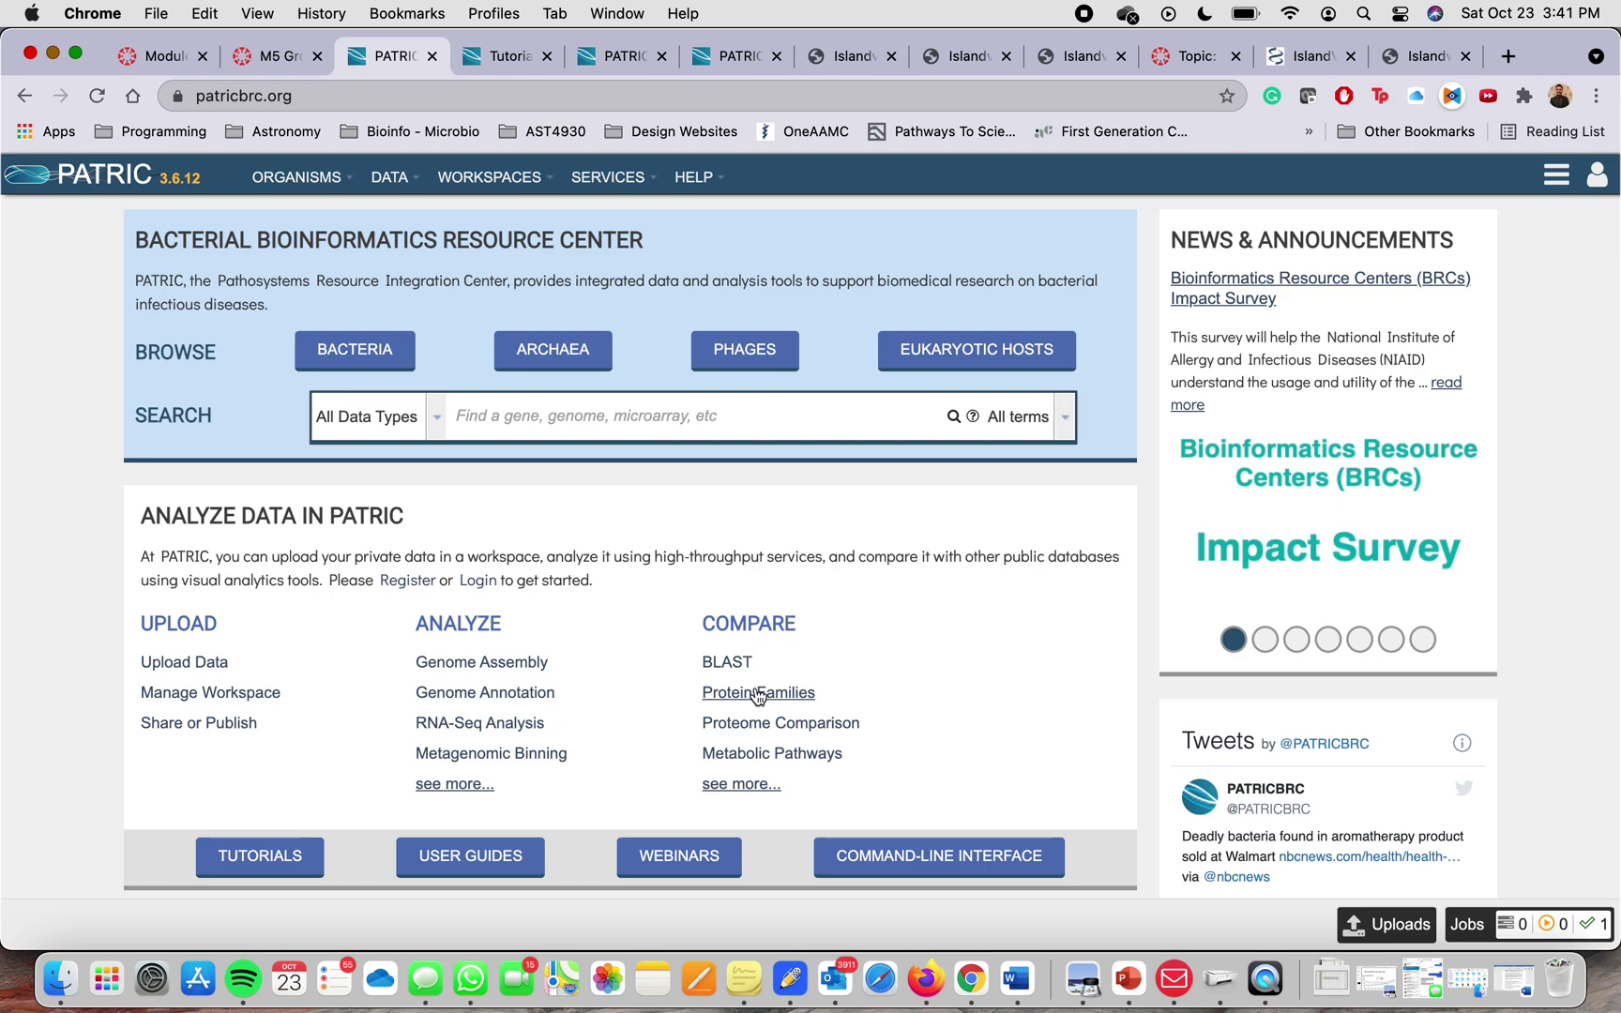
Open the Proteome Comparison form from Compare, glancing at the Tutorials tab first.
left_click(788, 723)
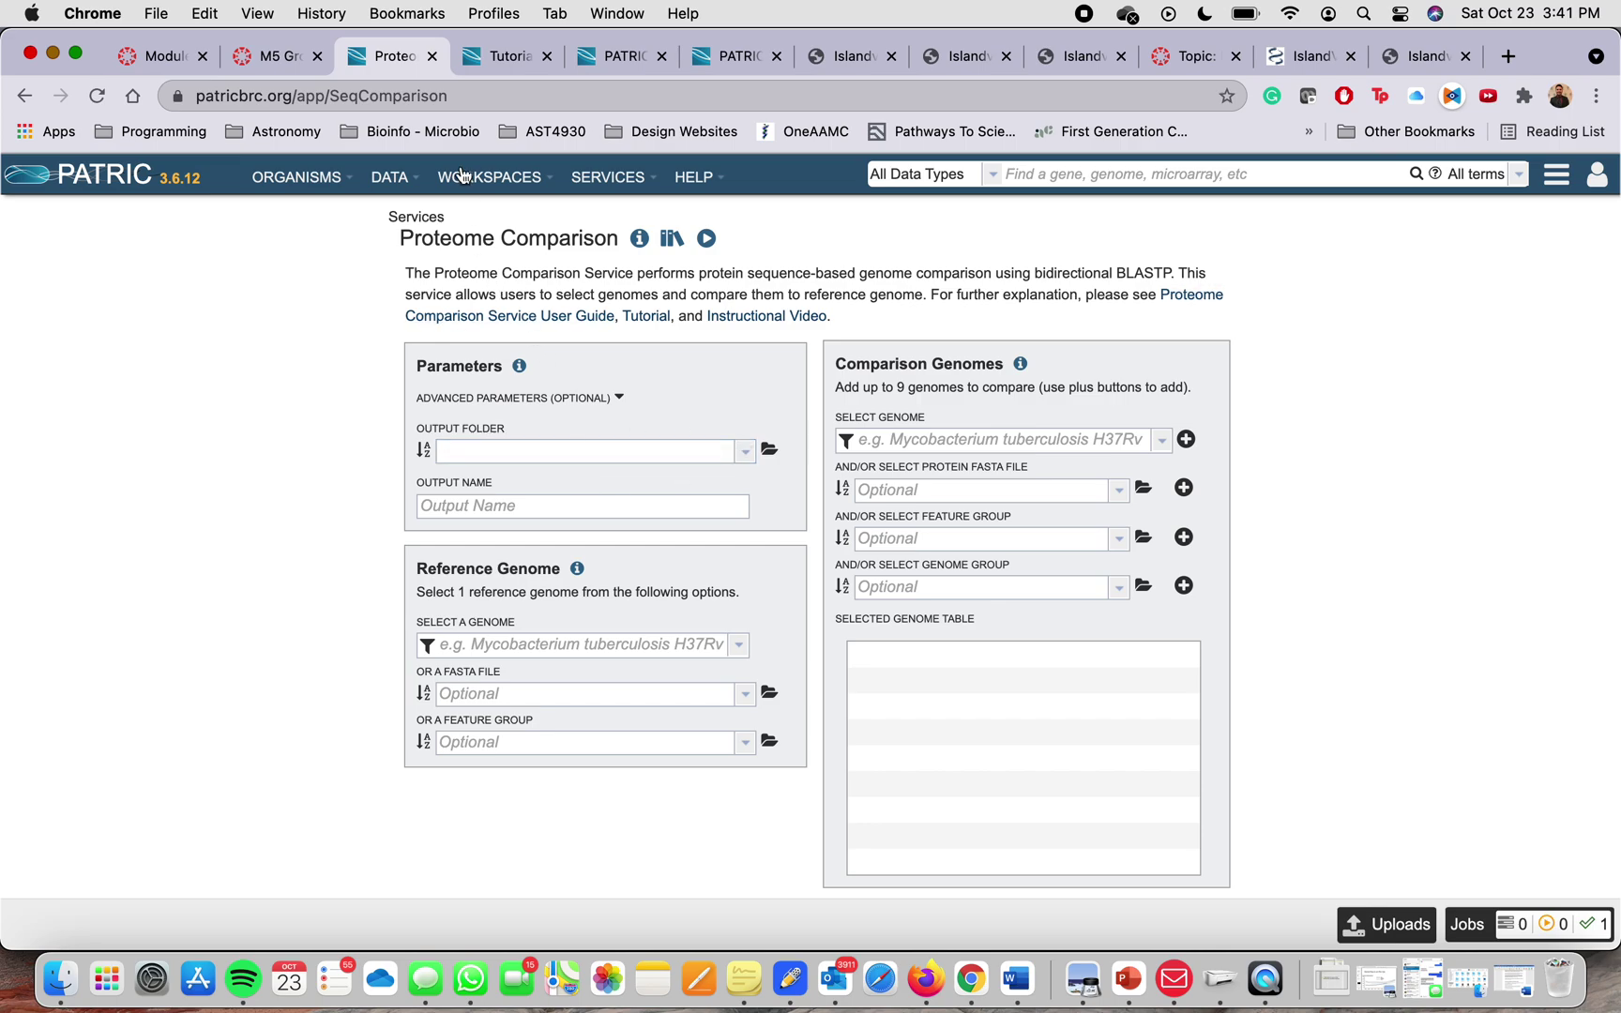
left_click(481, 58)
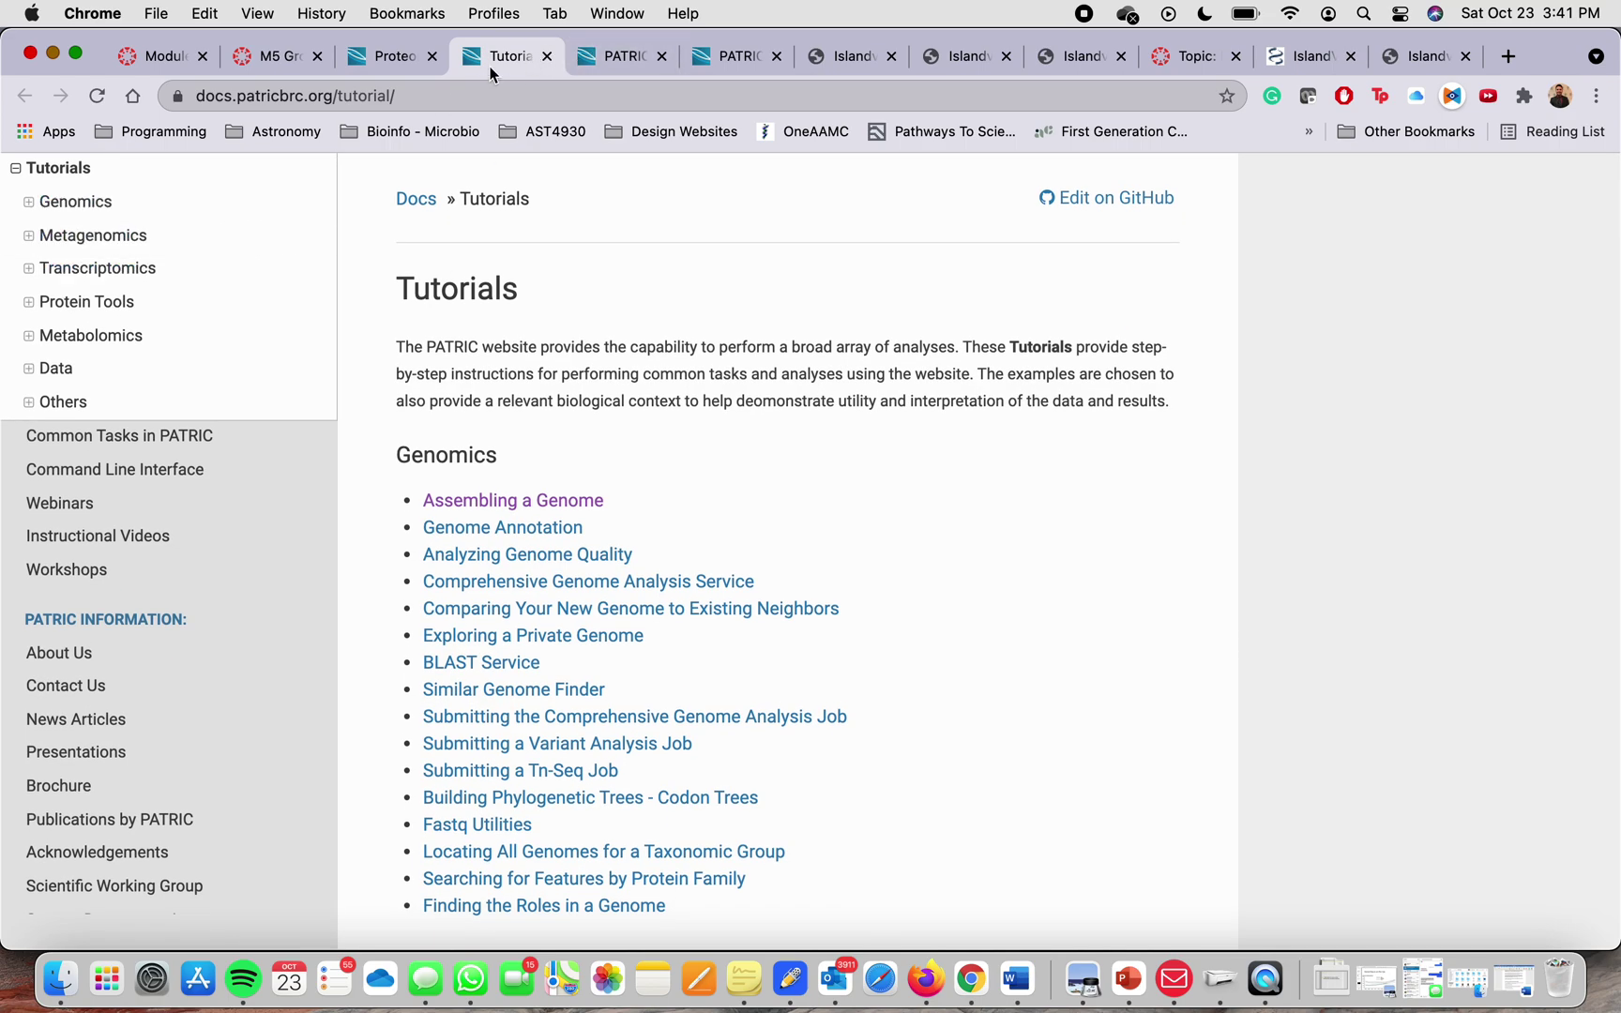
left_click(398, 56)
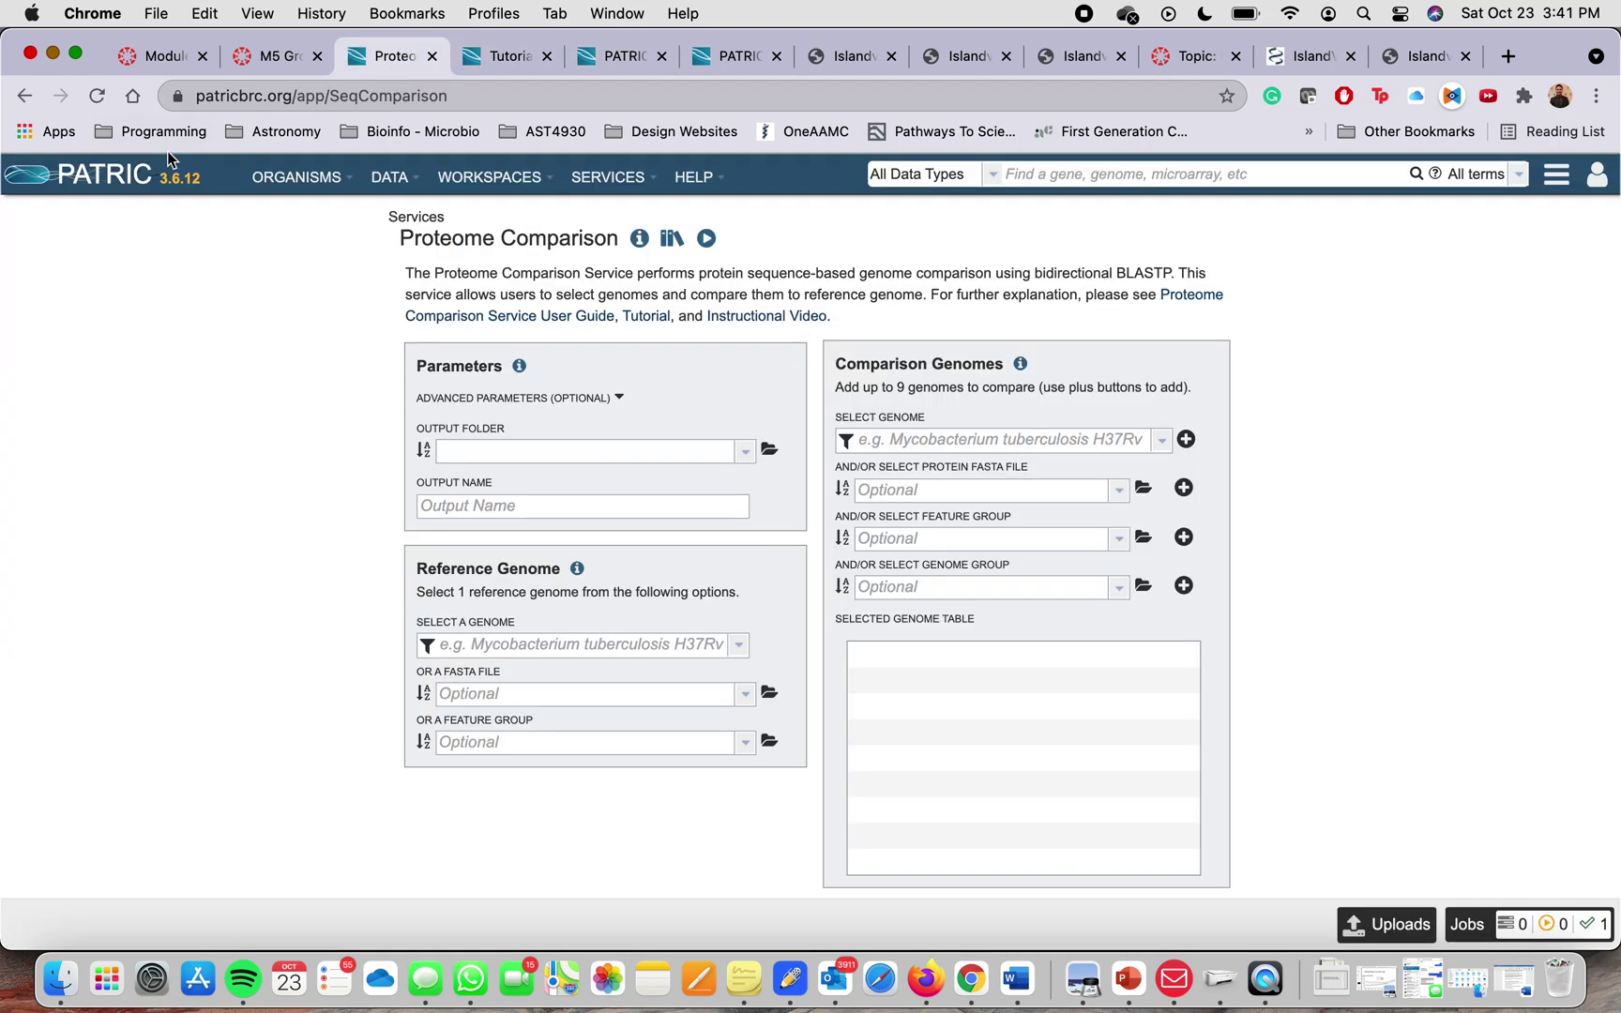
Go back to the PATRIC home page and scroll through its service lists.
left_click(128, 181)
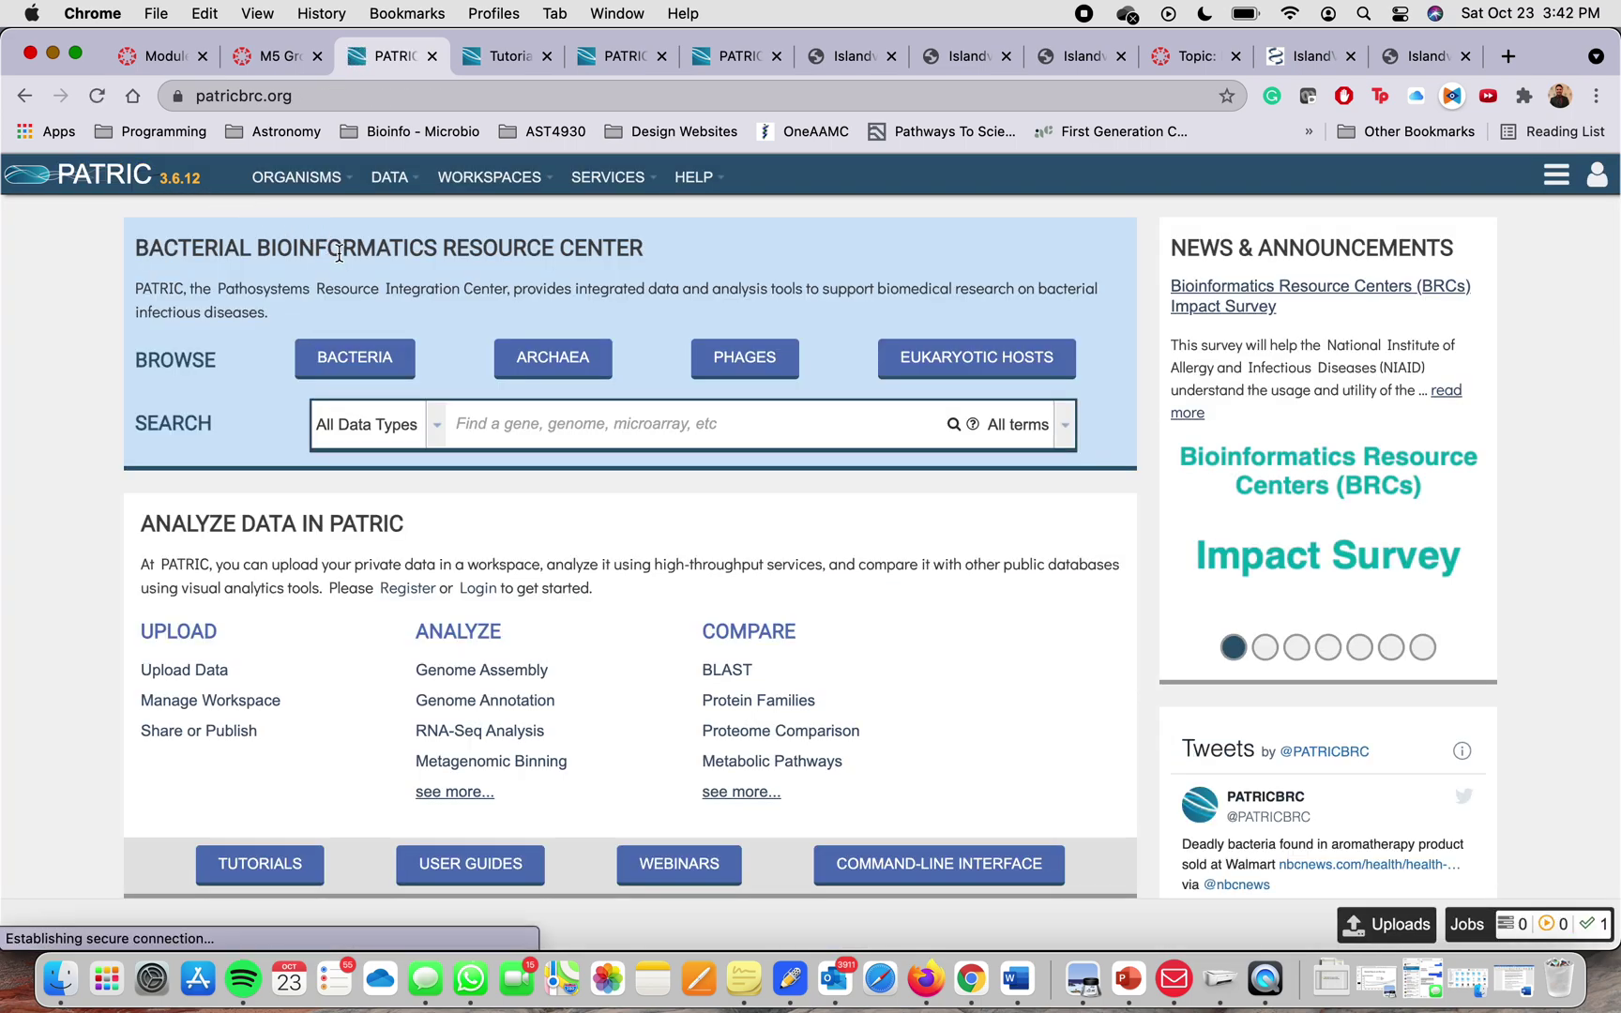
scroll(530, 563, "down", 2)
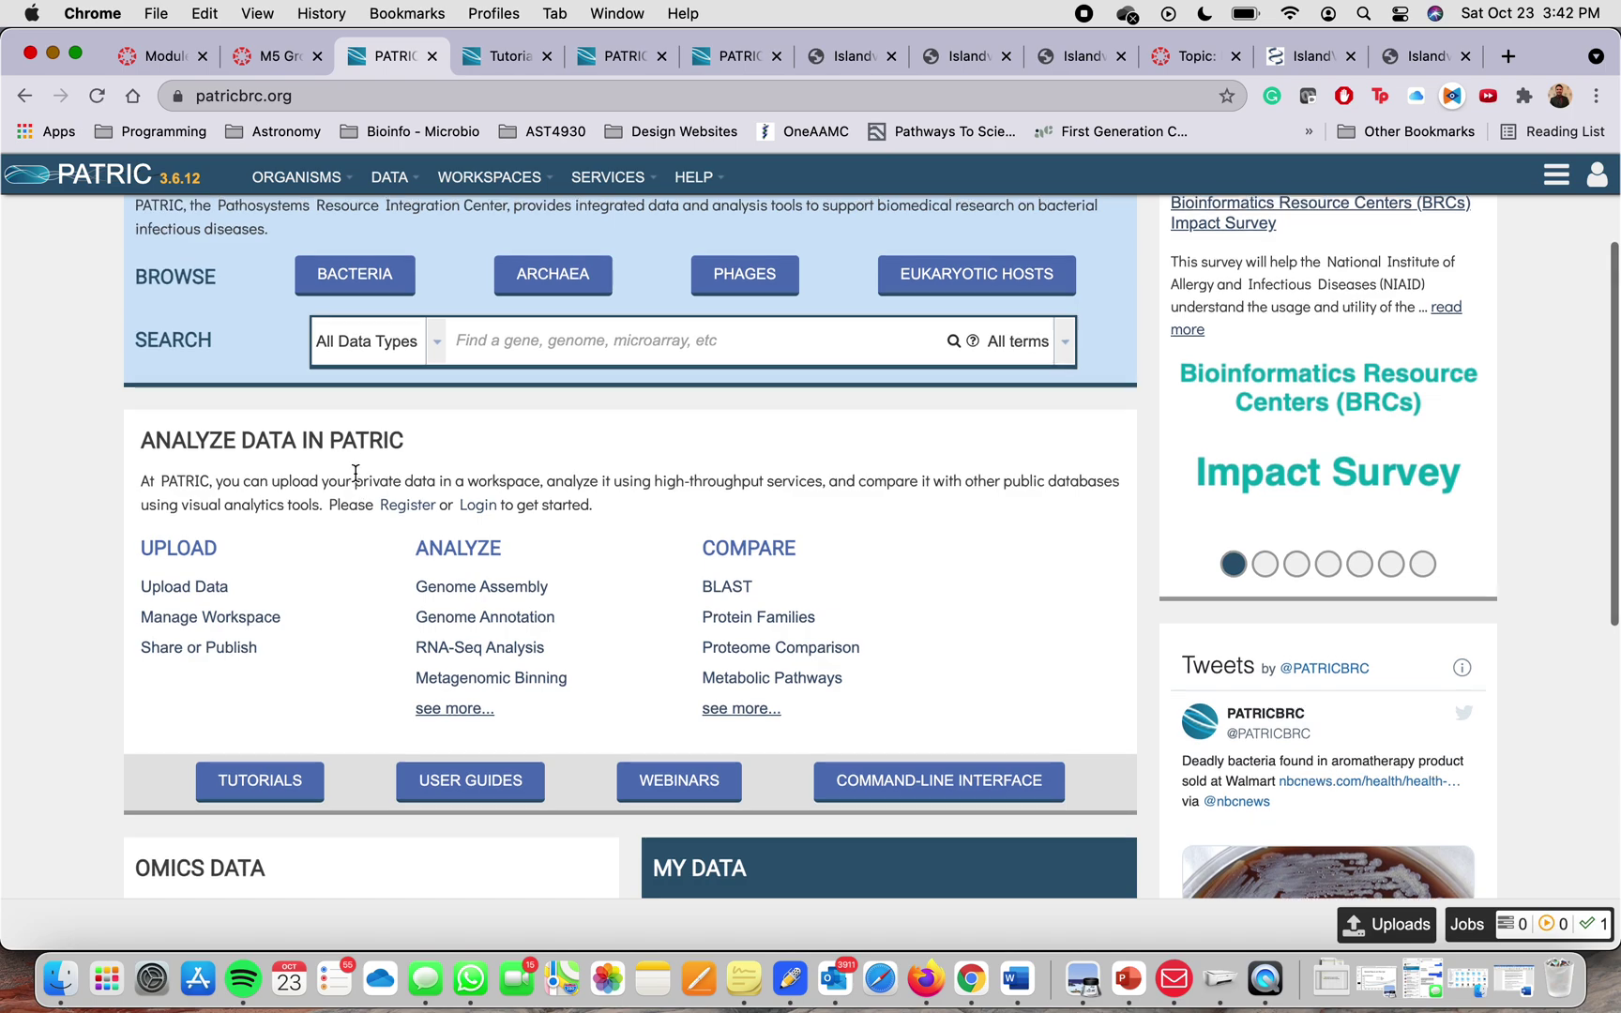
scroll(355, 481, "up", 2)
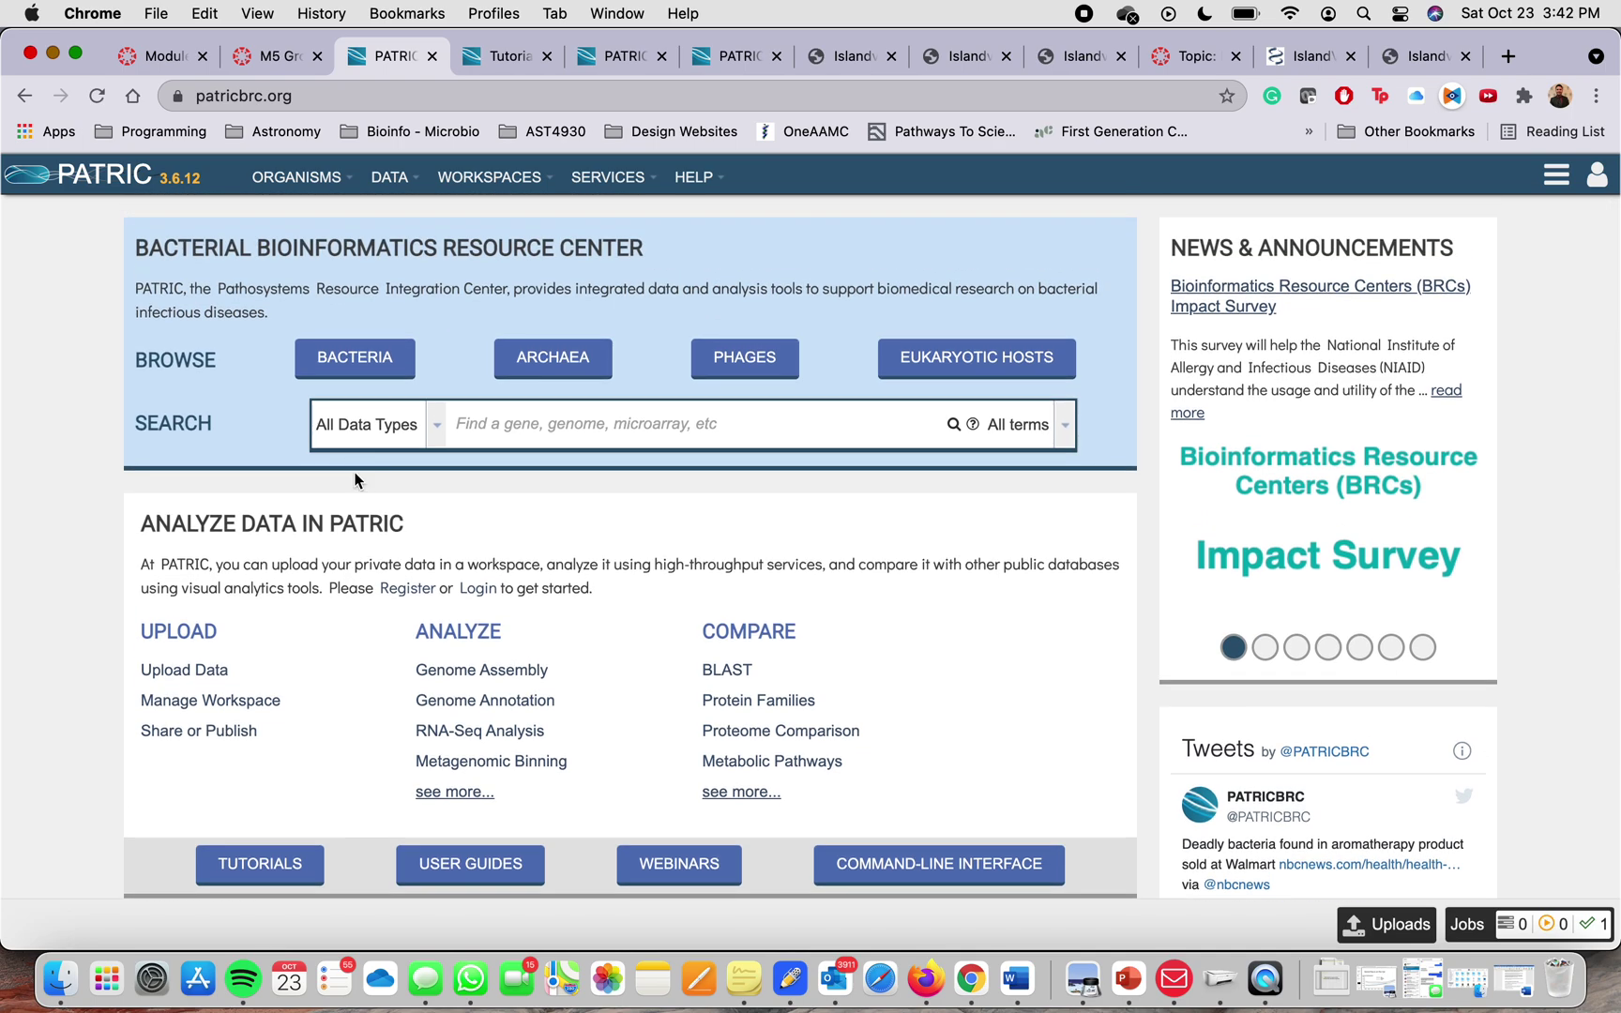
scroll(260, 812, "down", 1)
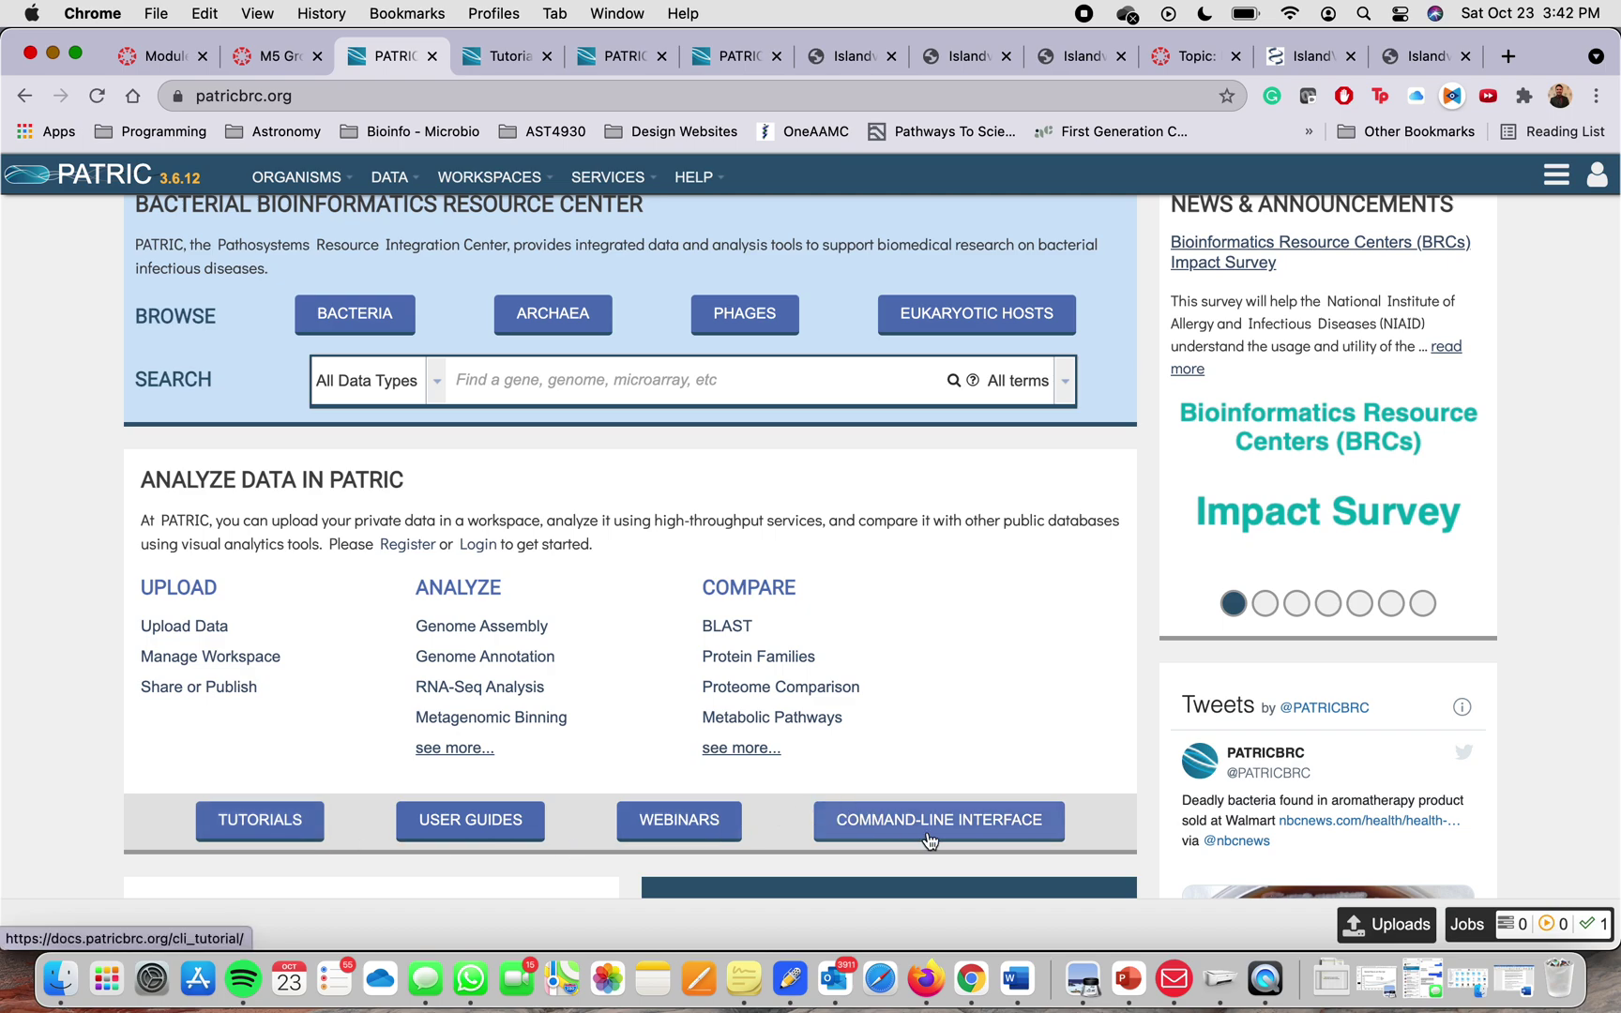
Bring up the Tutorials index and select the Assembling a Genome tutorial.
right_click(257, 811)
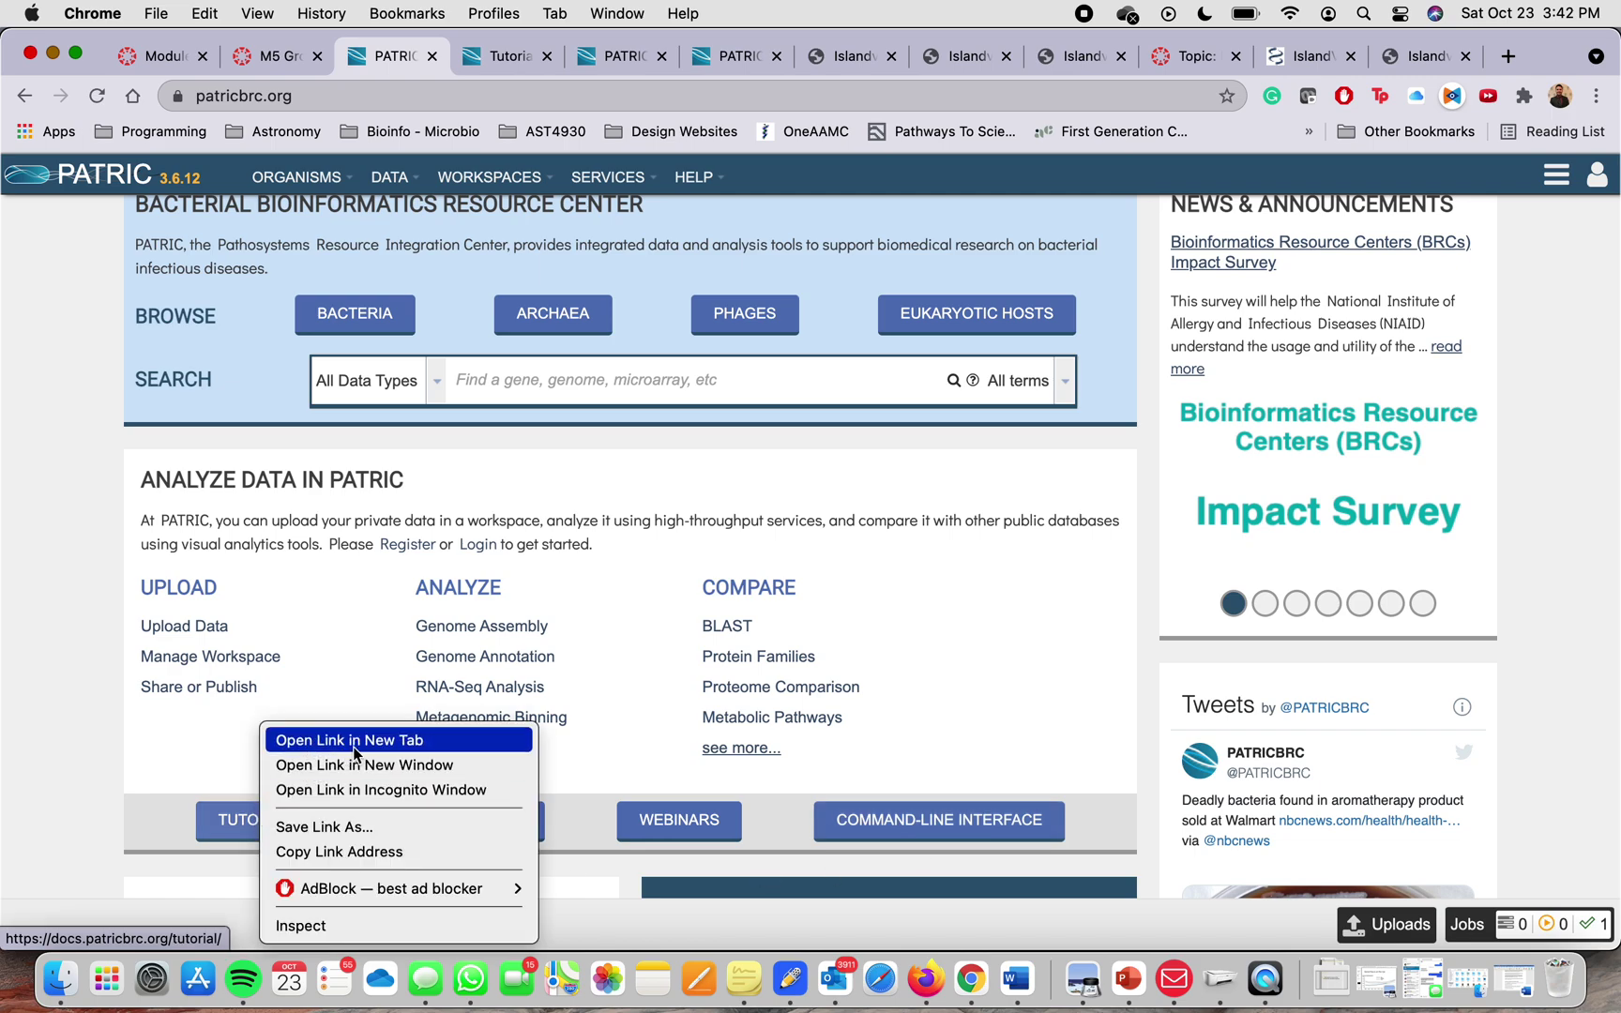
left_click(517, 61)
left_click(517, 61)
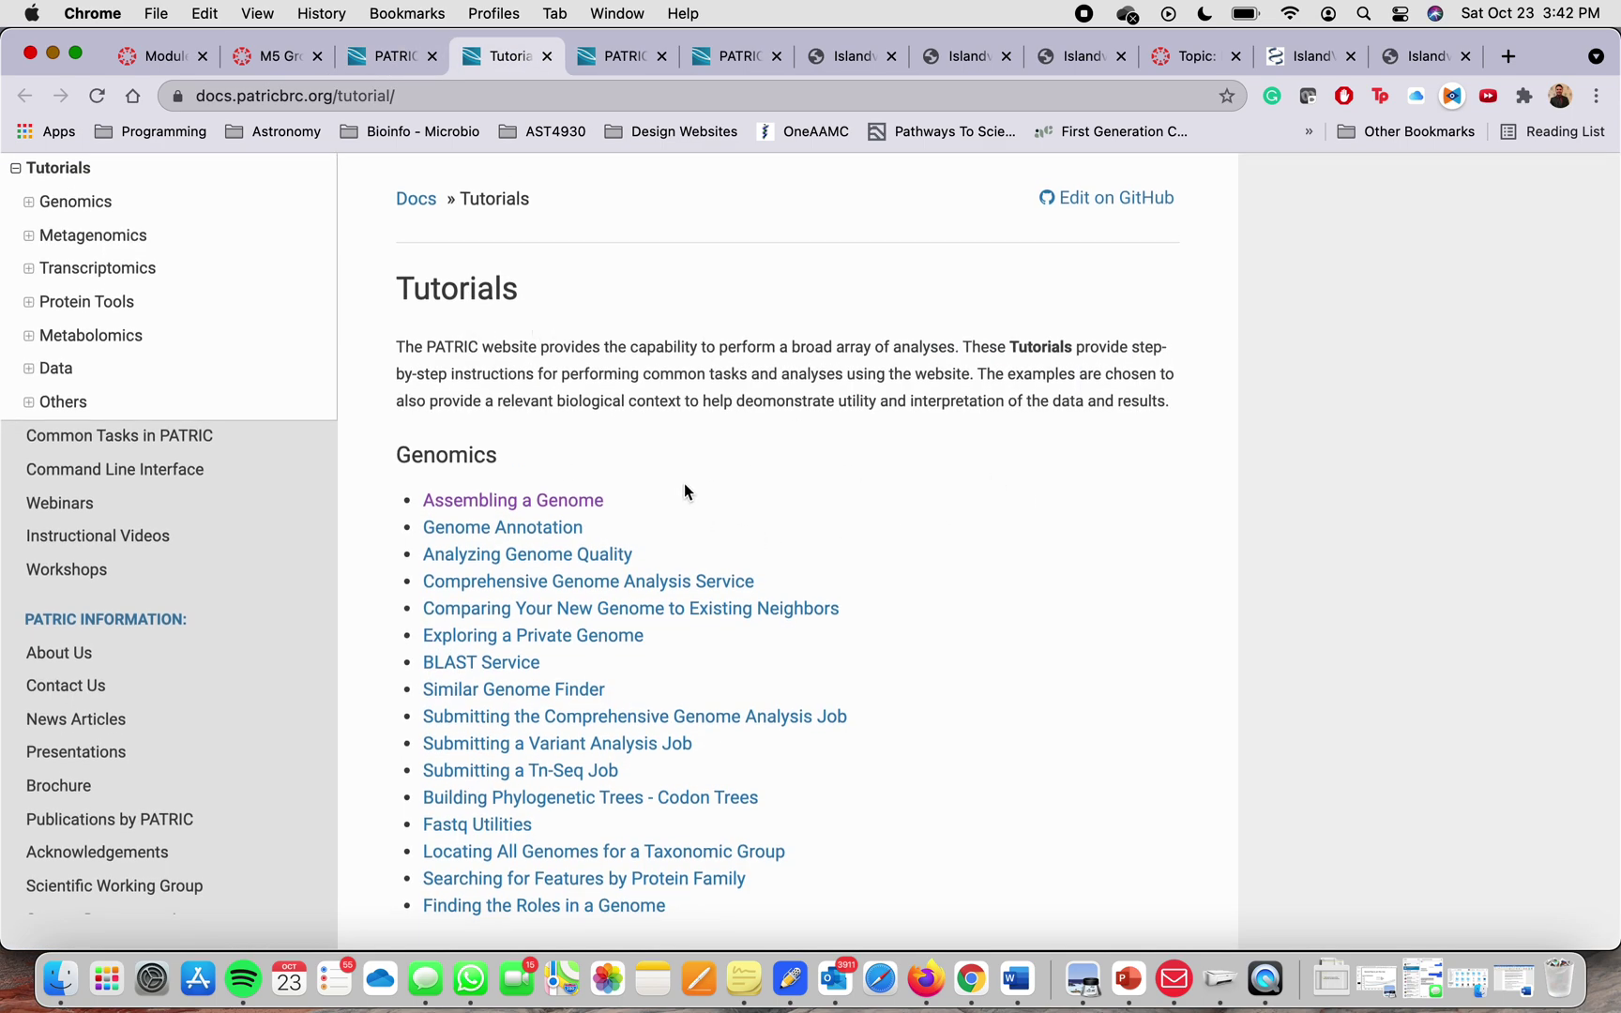
left_click(515, 505)
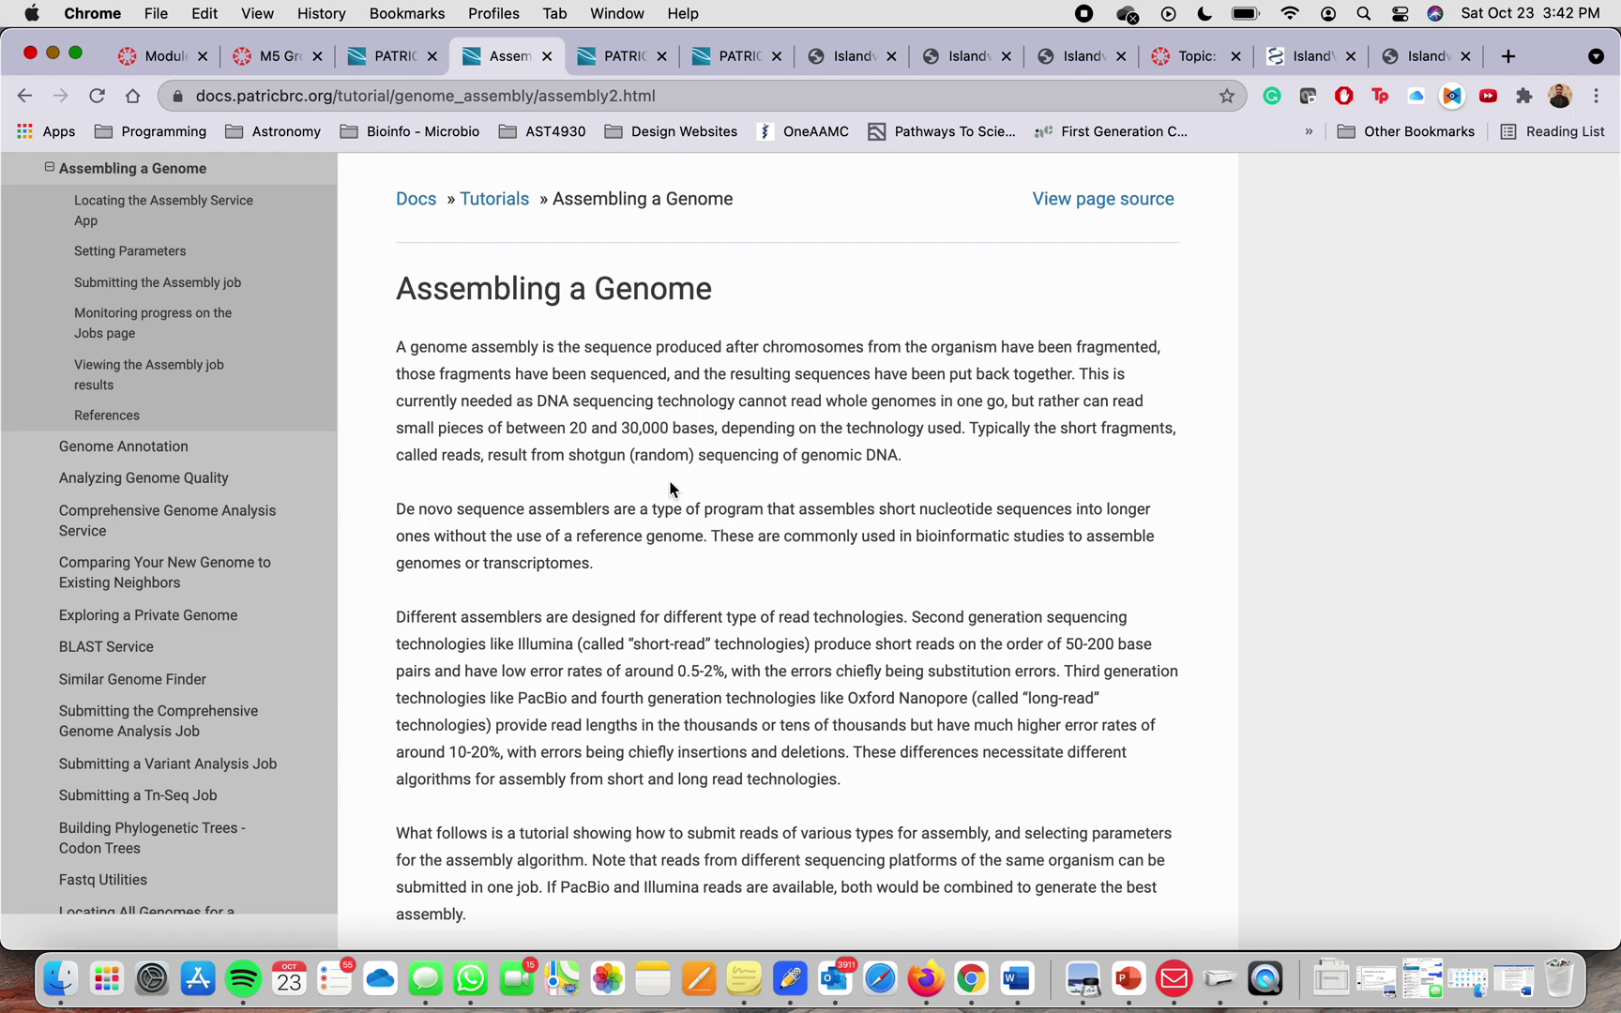
Scroll through the Assembling a Genome tutorial's read-upload steps, then return to the PATRIC home page.
scroll(875, 830, "down", 2)
scroll(875, 829, "down", 1)
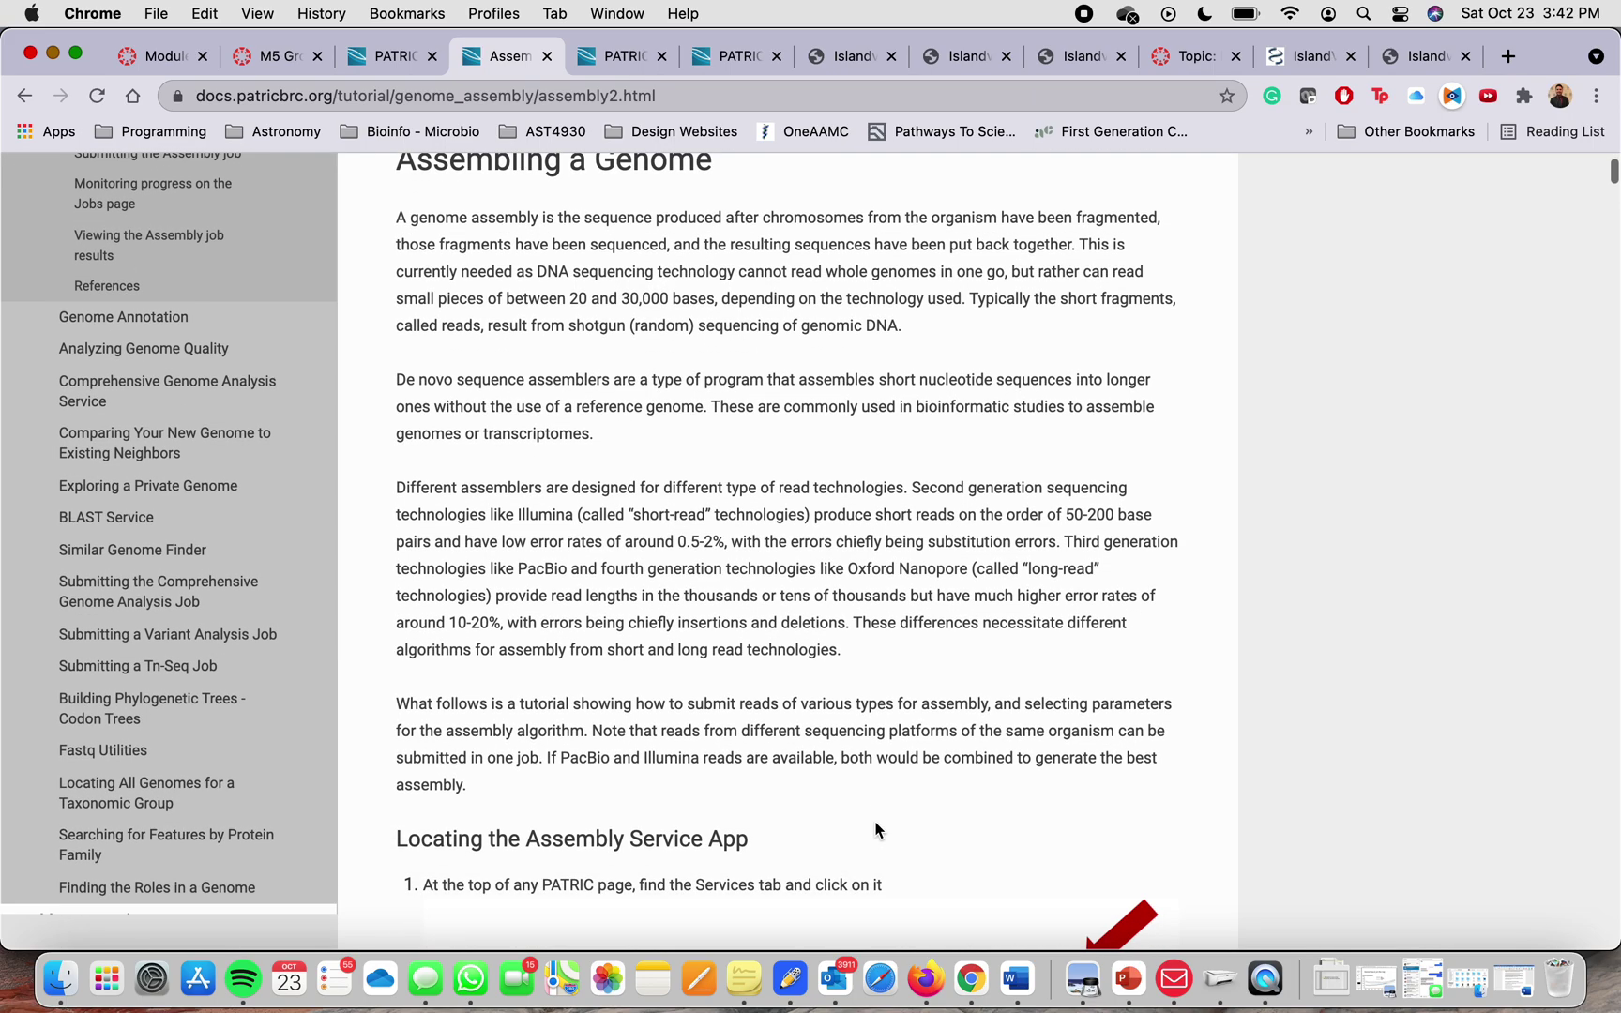
scroll(875, 829, "down", 10)
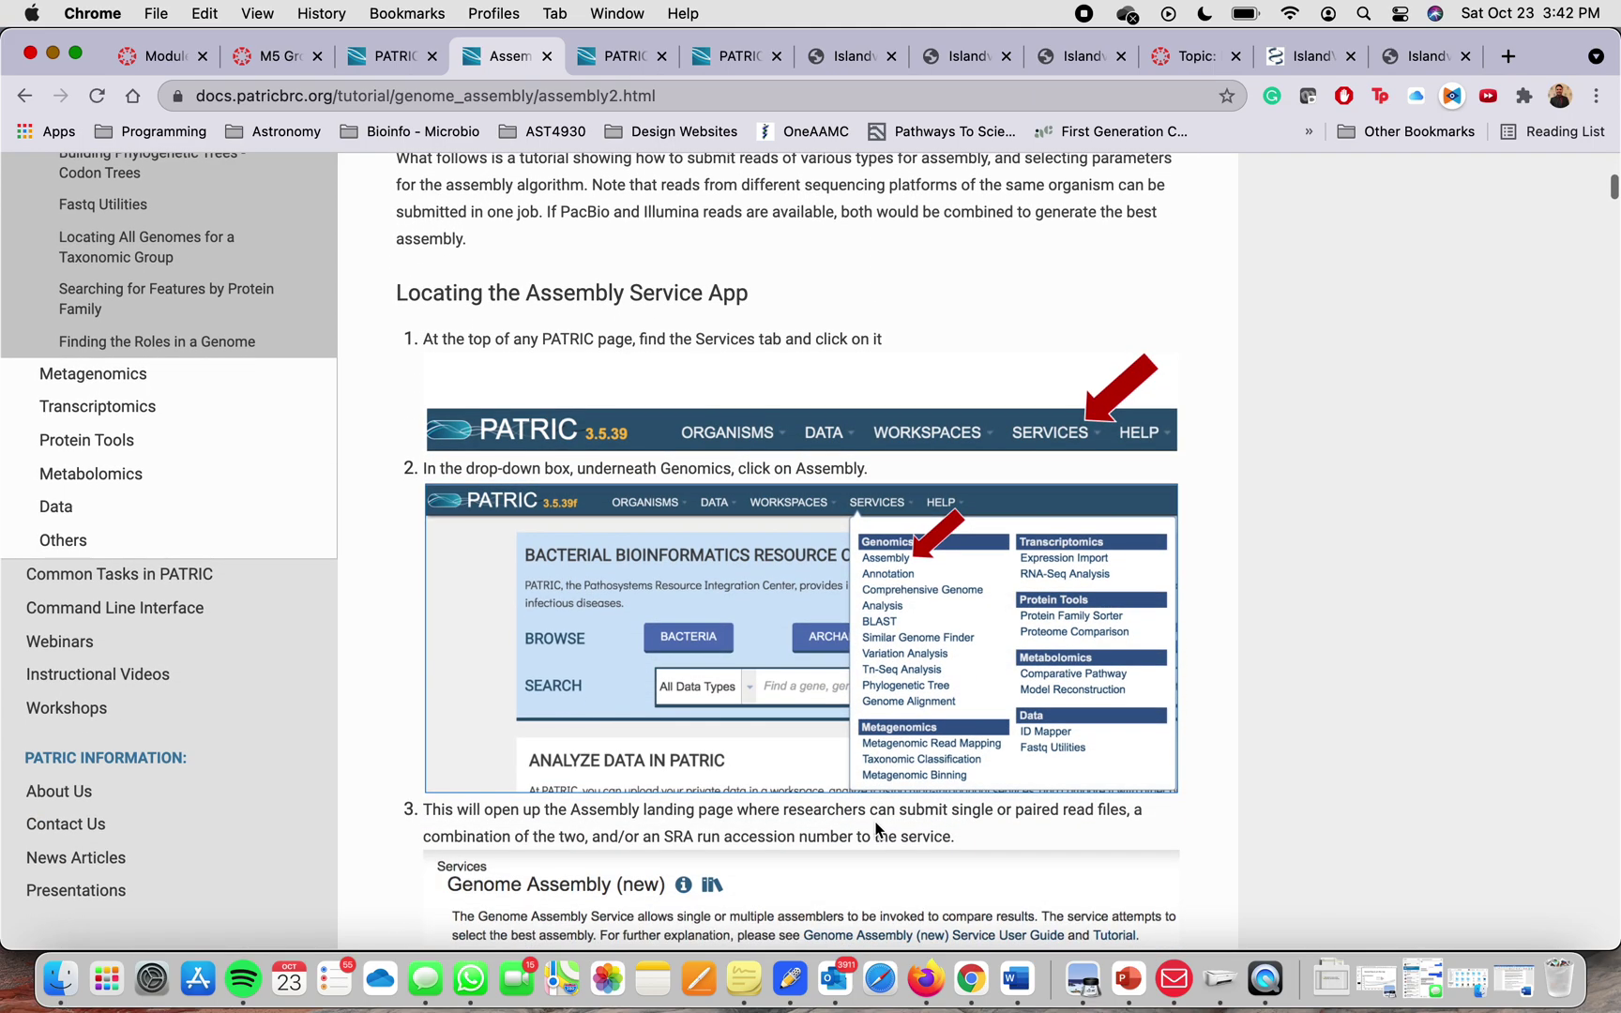
scroll(819, 636, "down", 2)
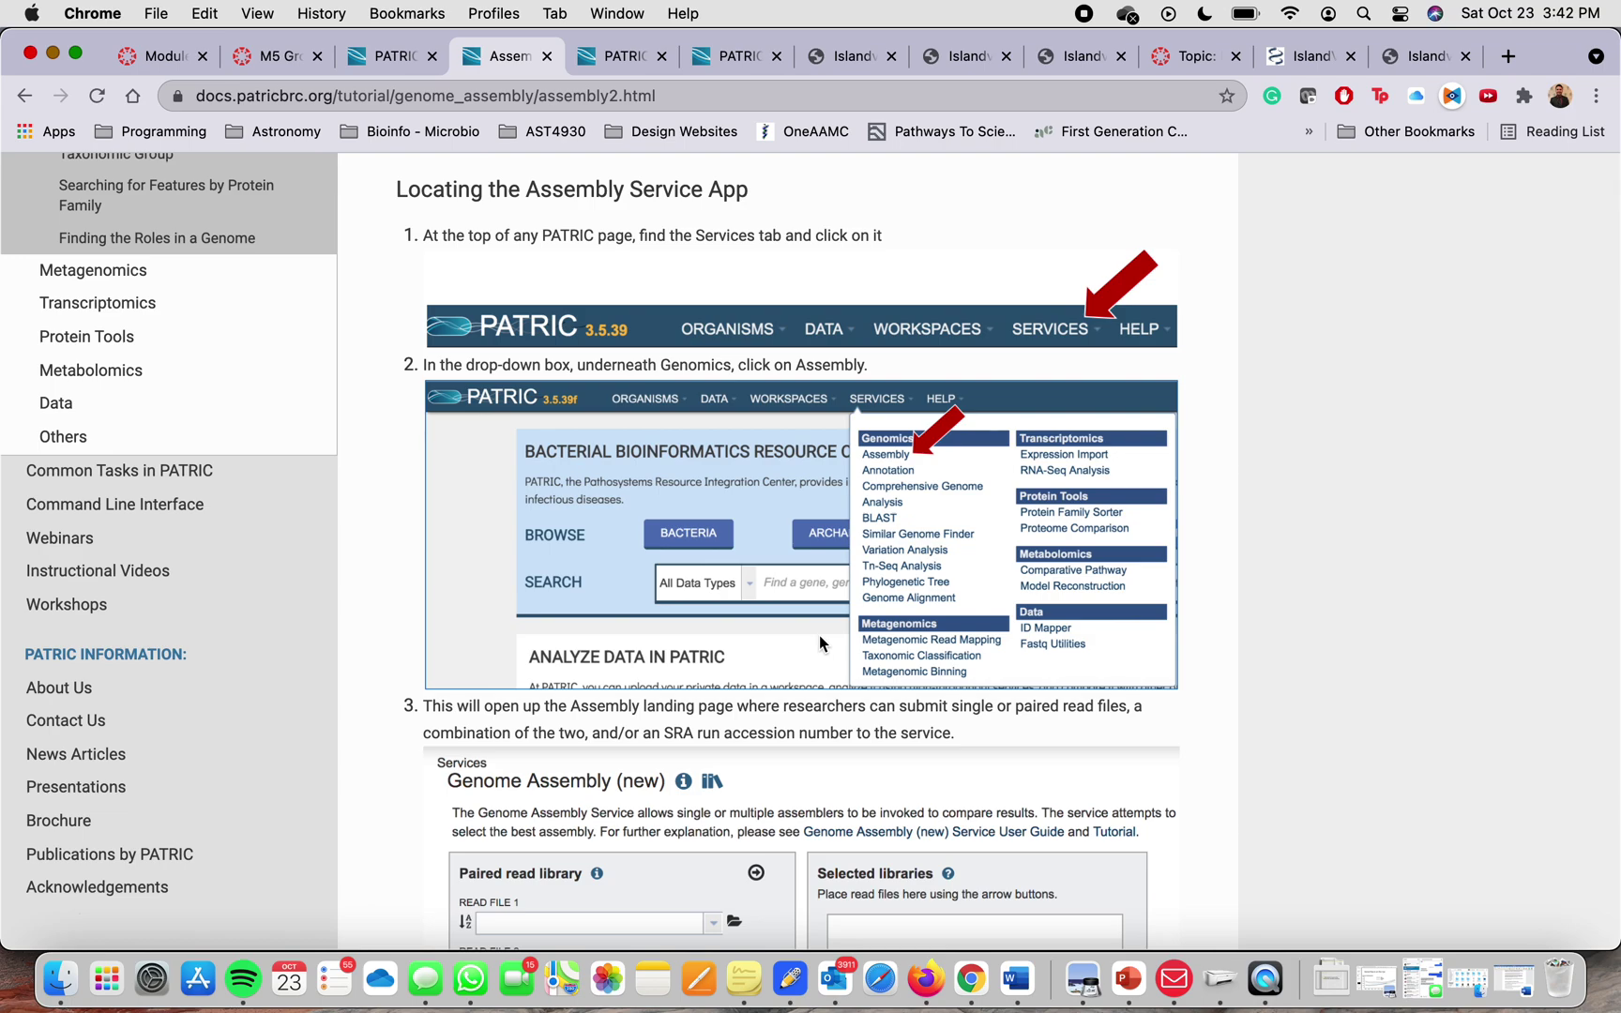
scroll(819, 634, "down", 3)
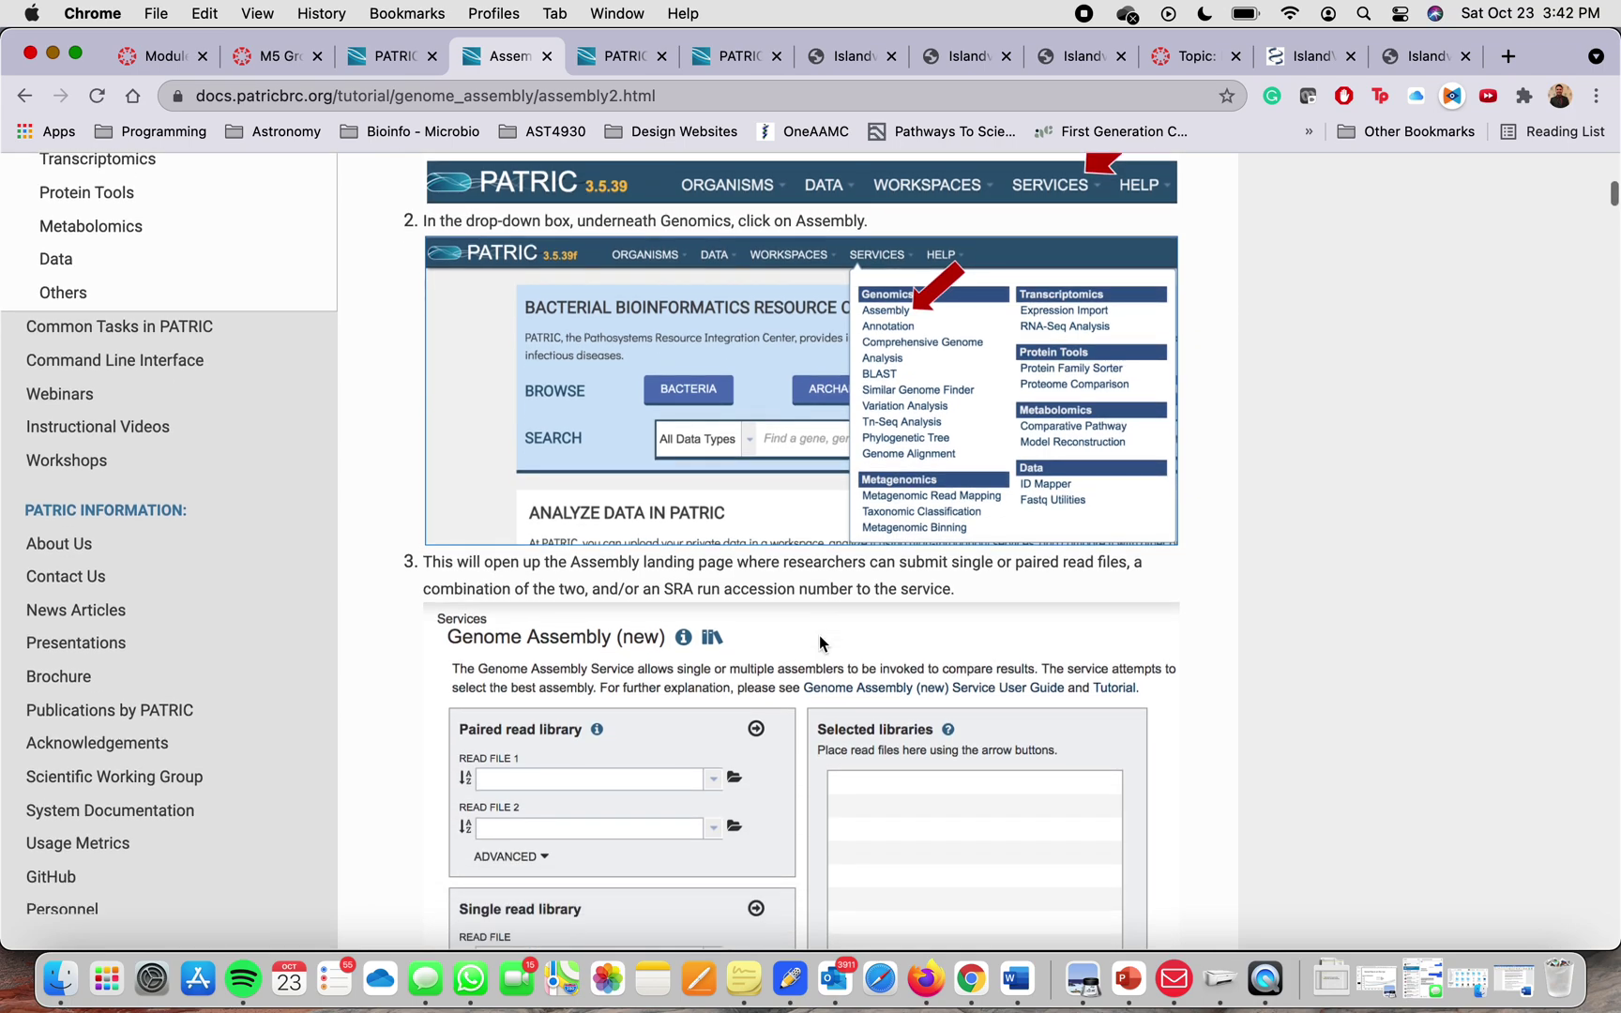
scroll(819, 634, "down", 8)
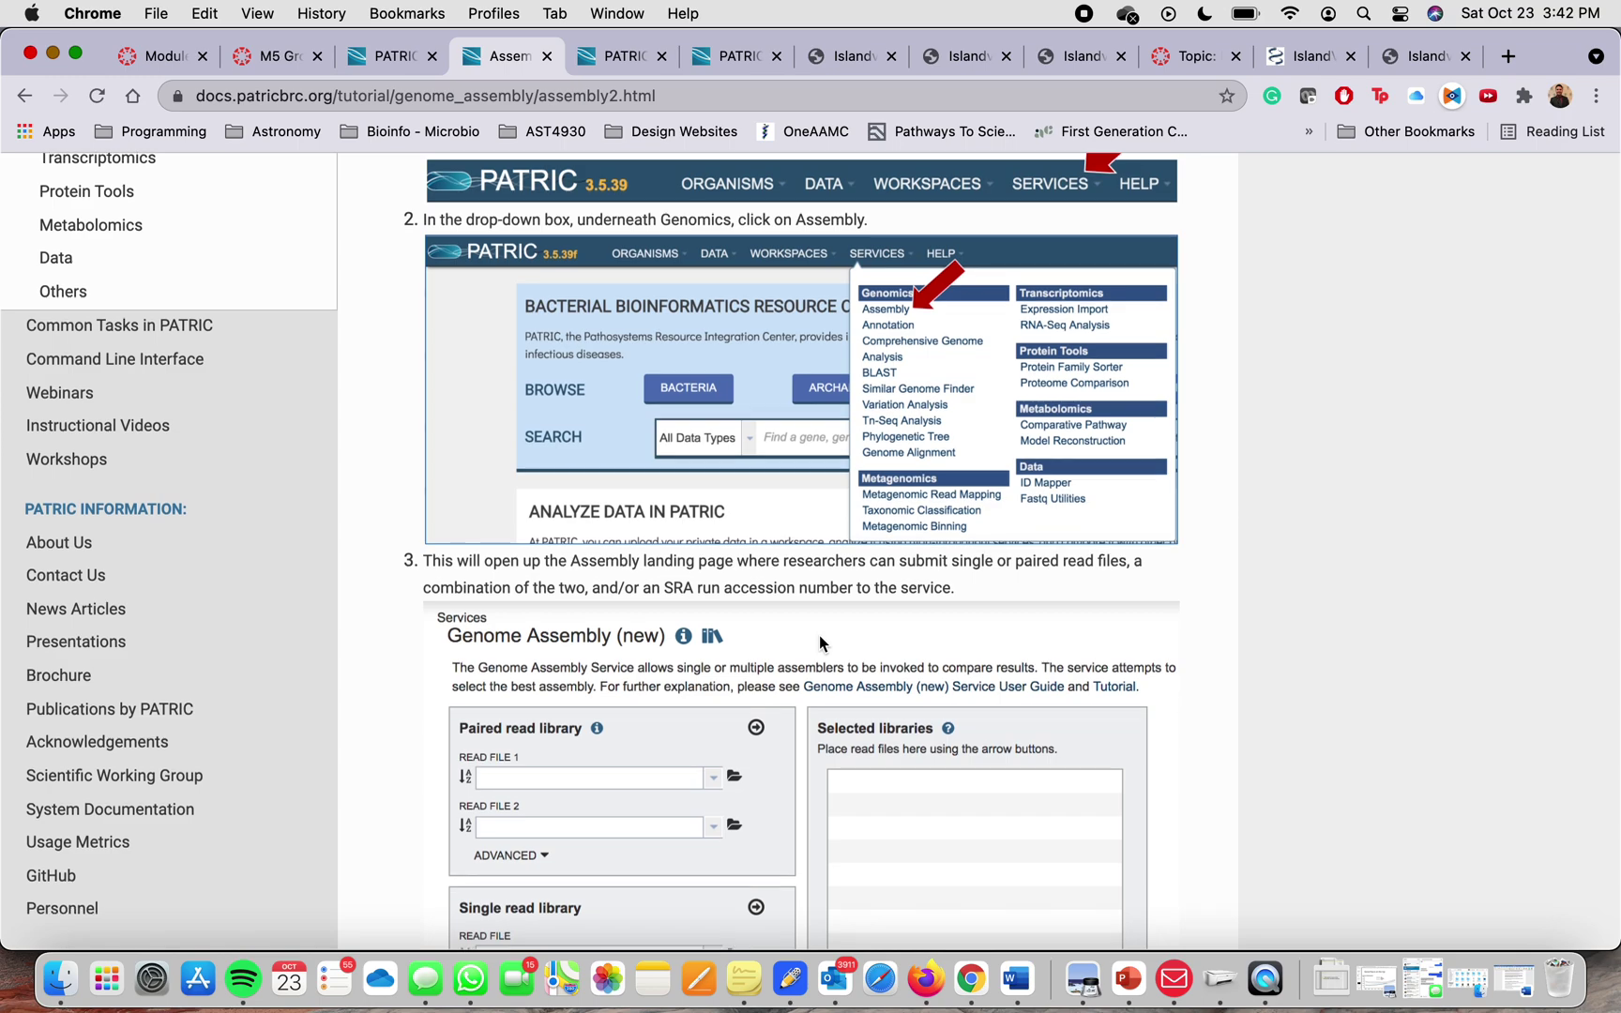
scroll(819, 634, "down", 20)
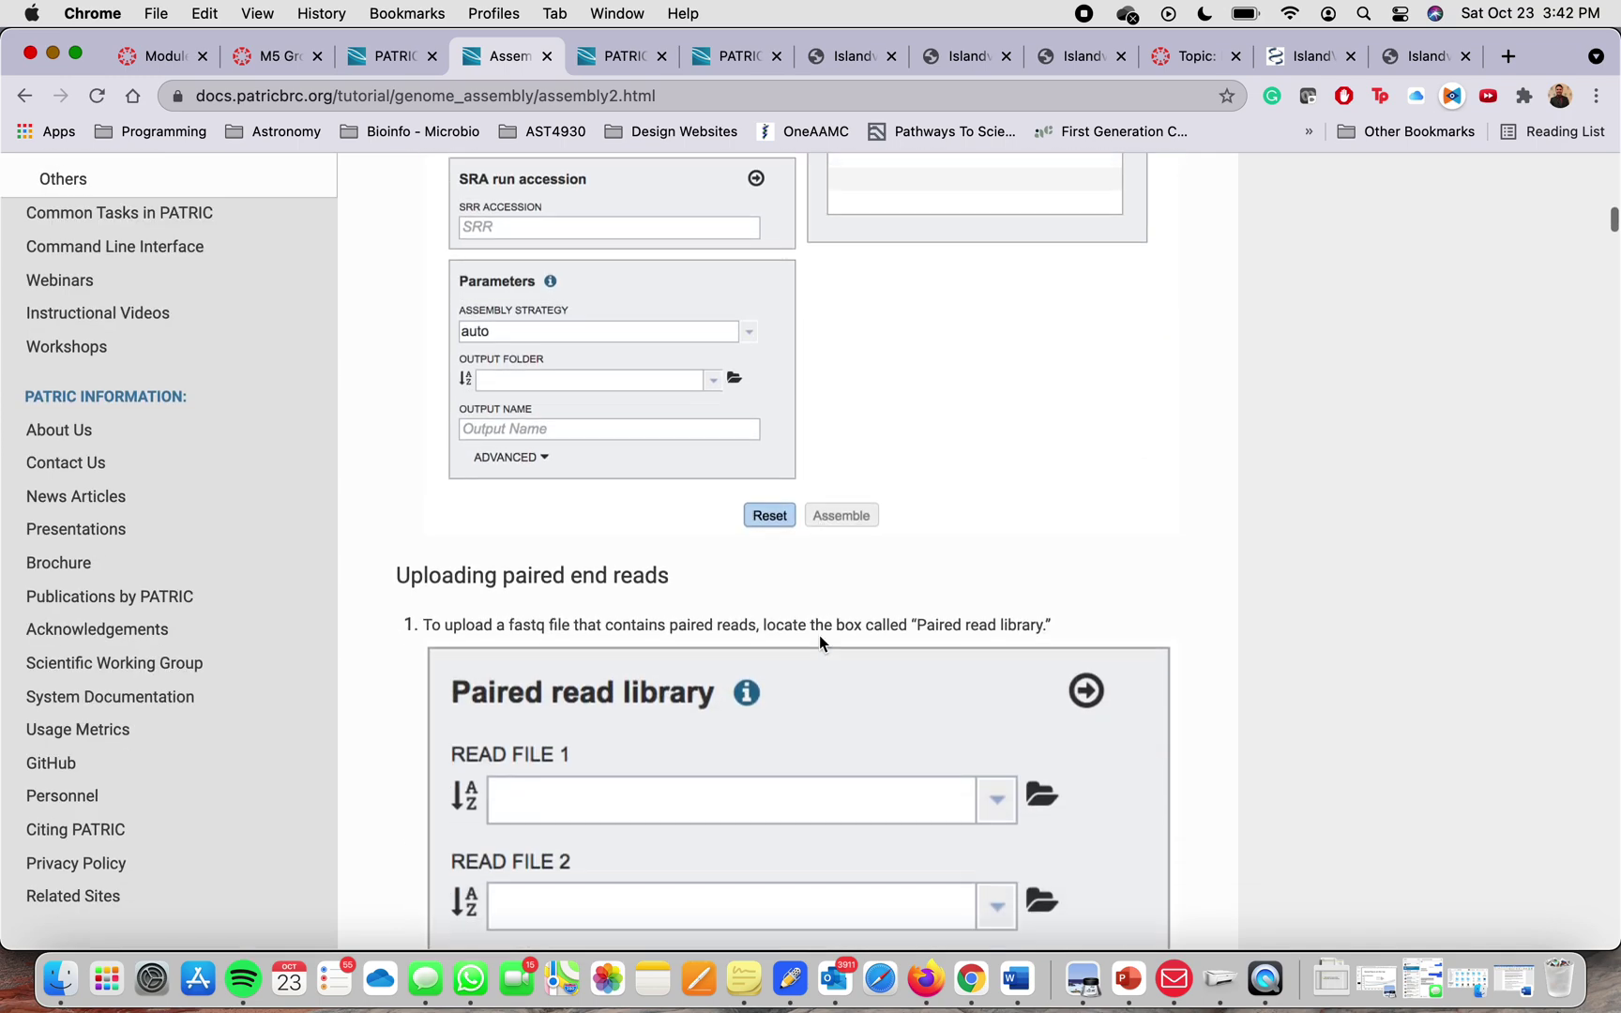
scroll(819, 635, "down", 10)
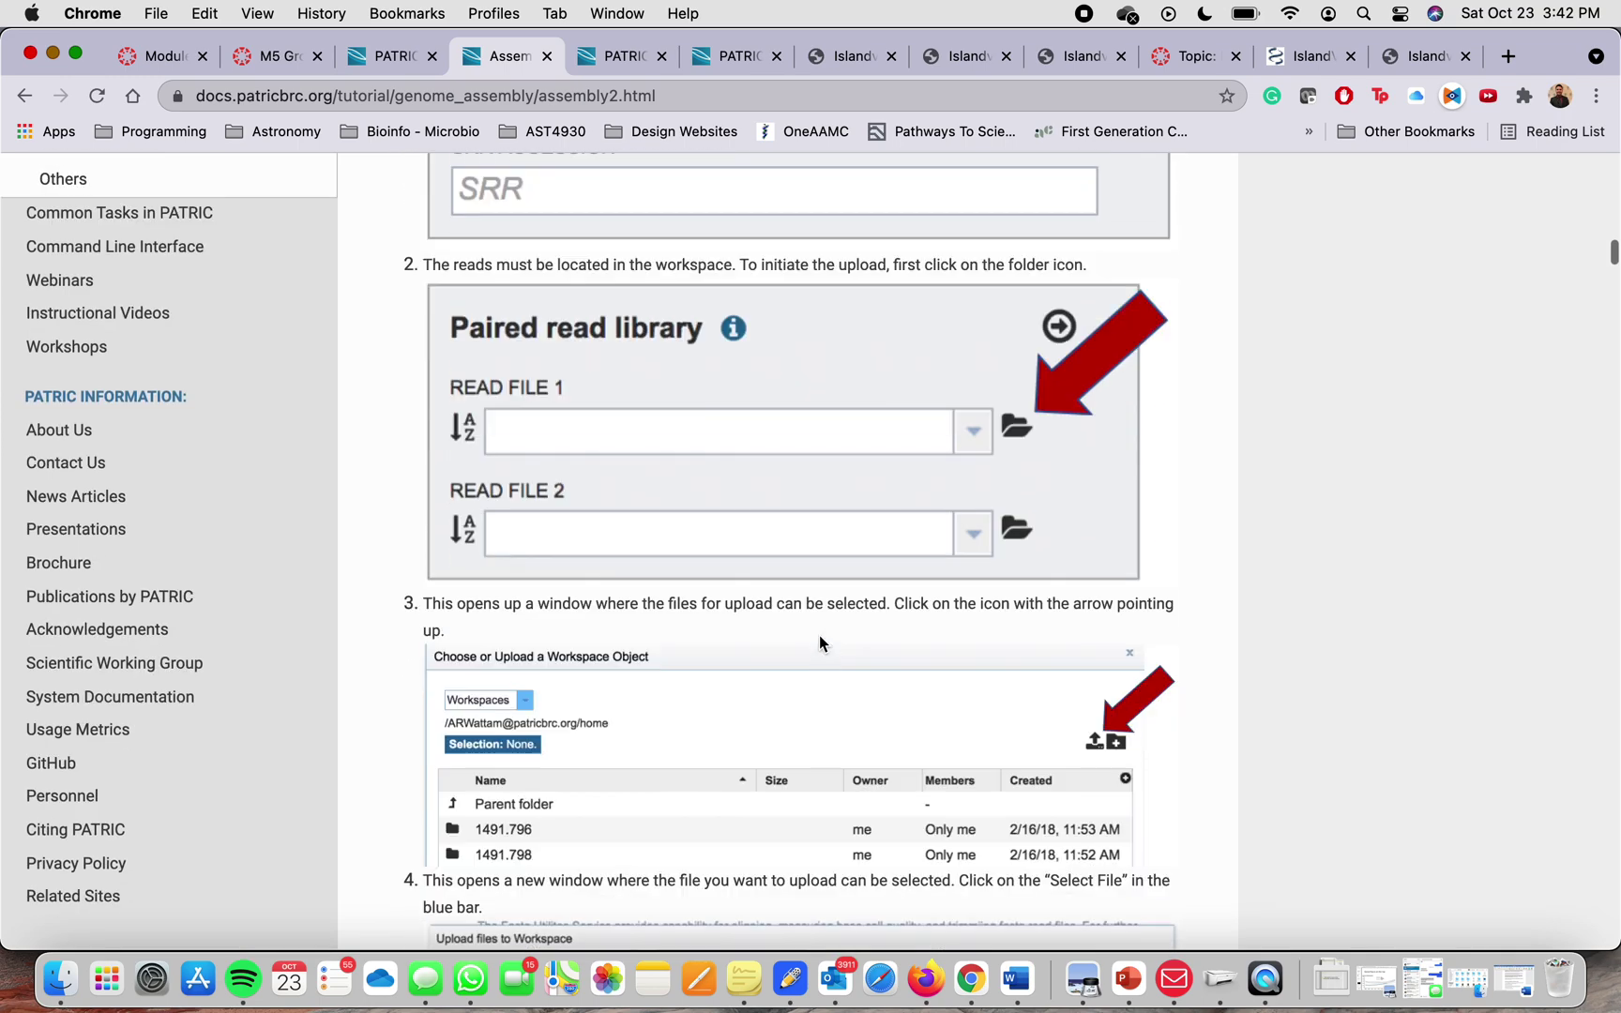
scroll(946, 540, "down", 9)
scroll(947, 550, "down", 10)
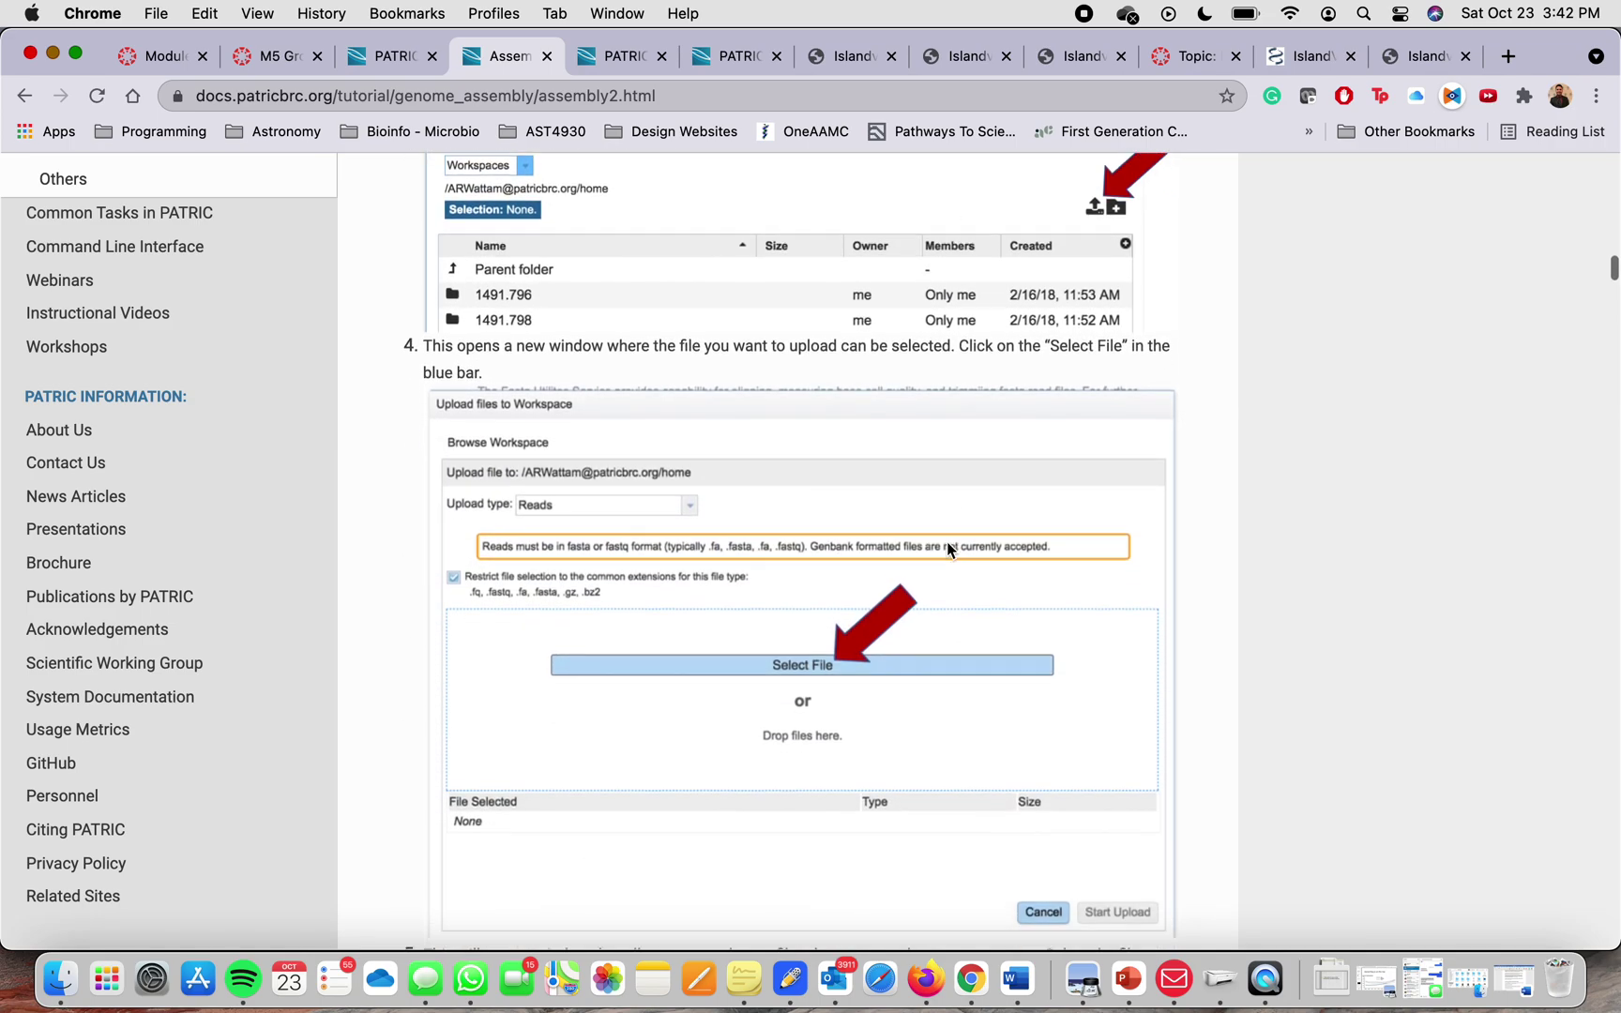
scroll(948, 550, "up", 1)
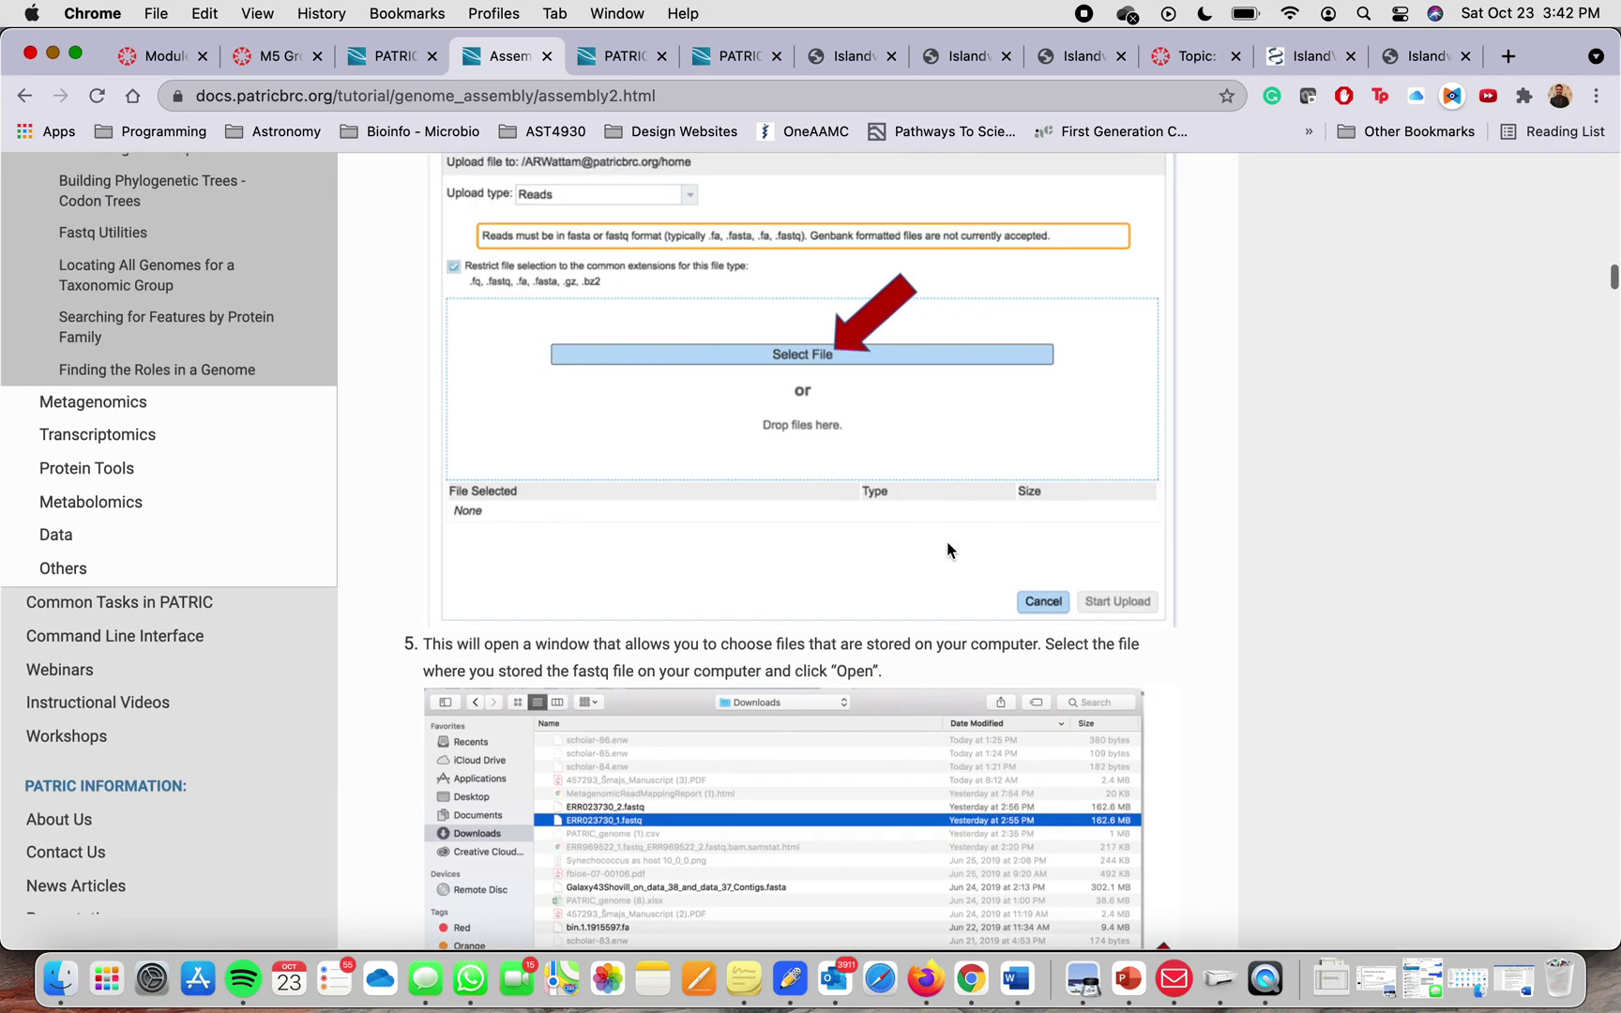
scroll(948, 550, "down", 15)
scroll(946, 540, "down", 17)
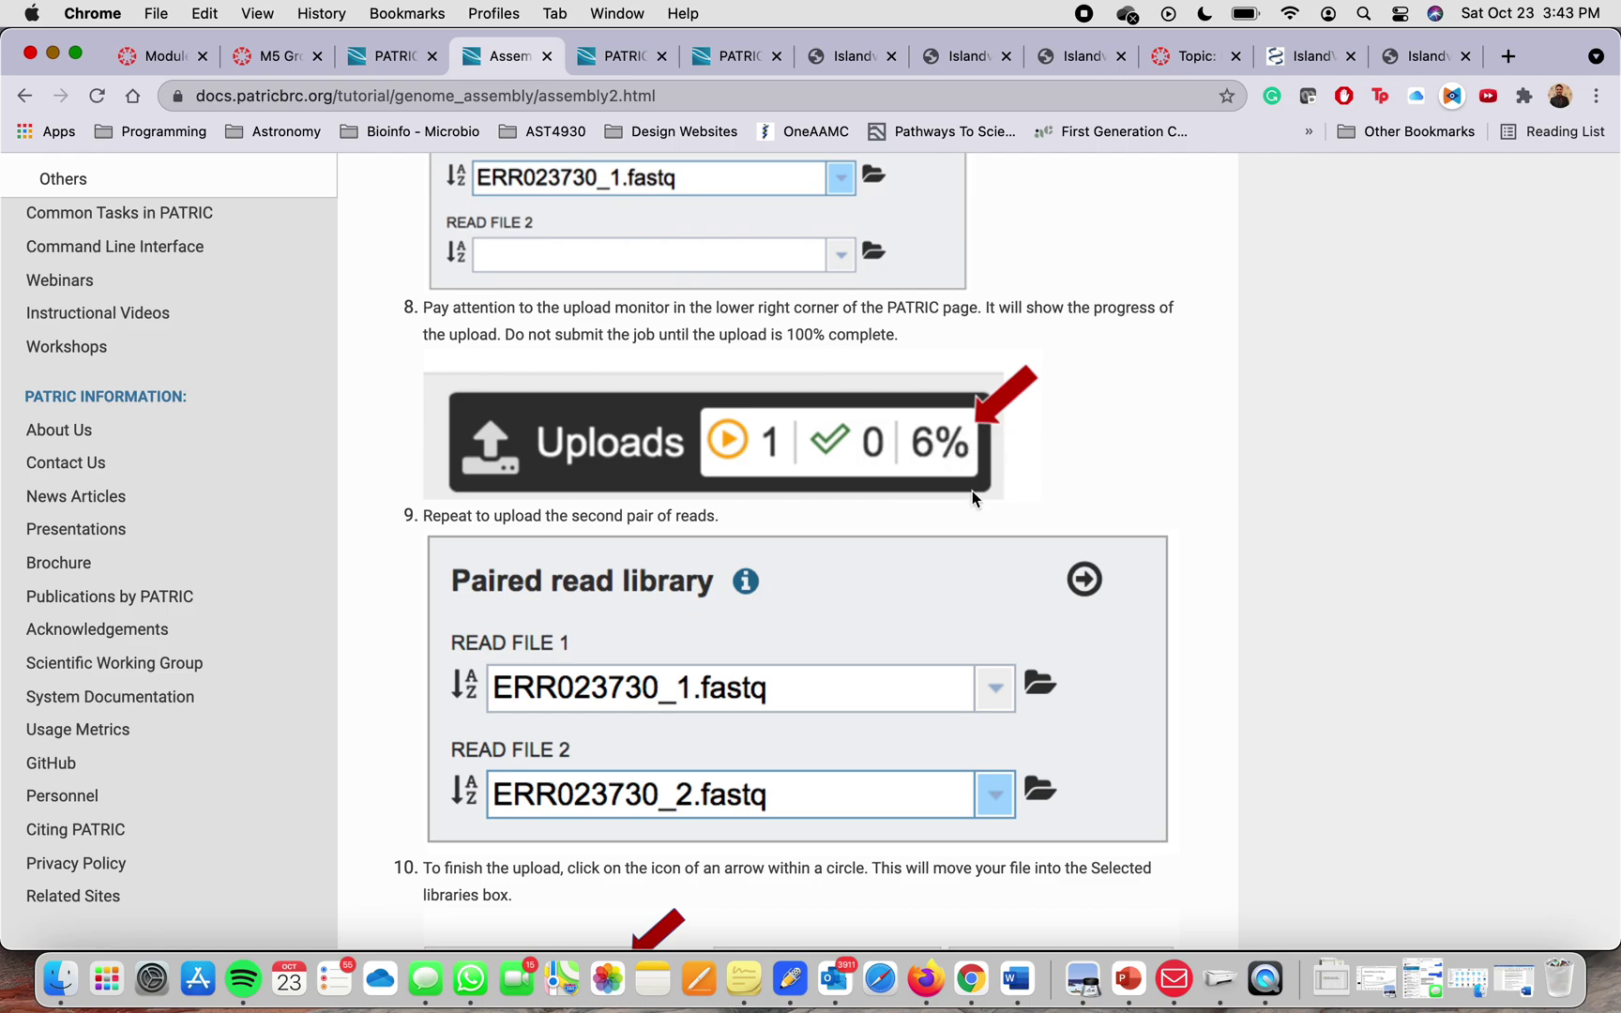
scroll(939, 524, "down", 20)
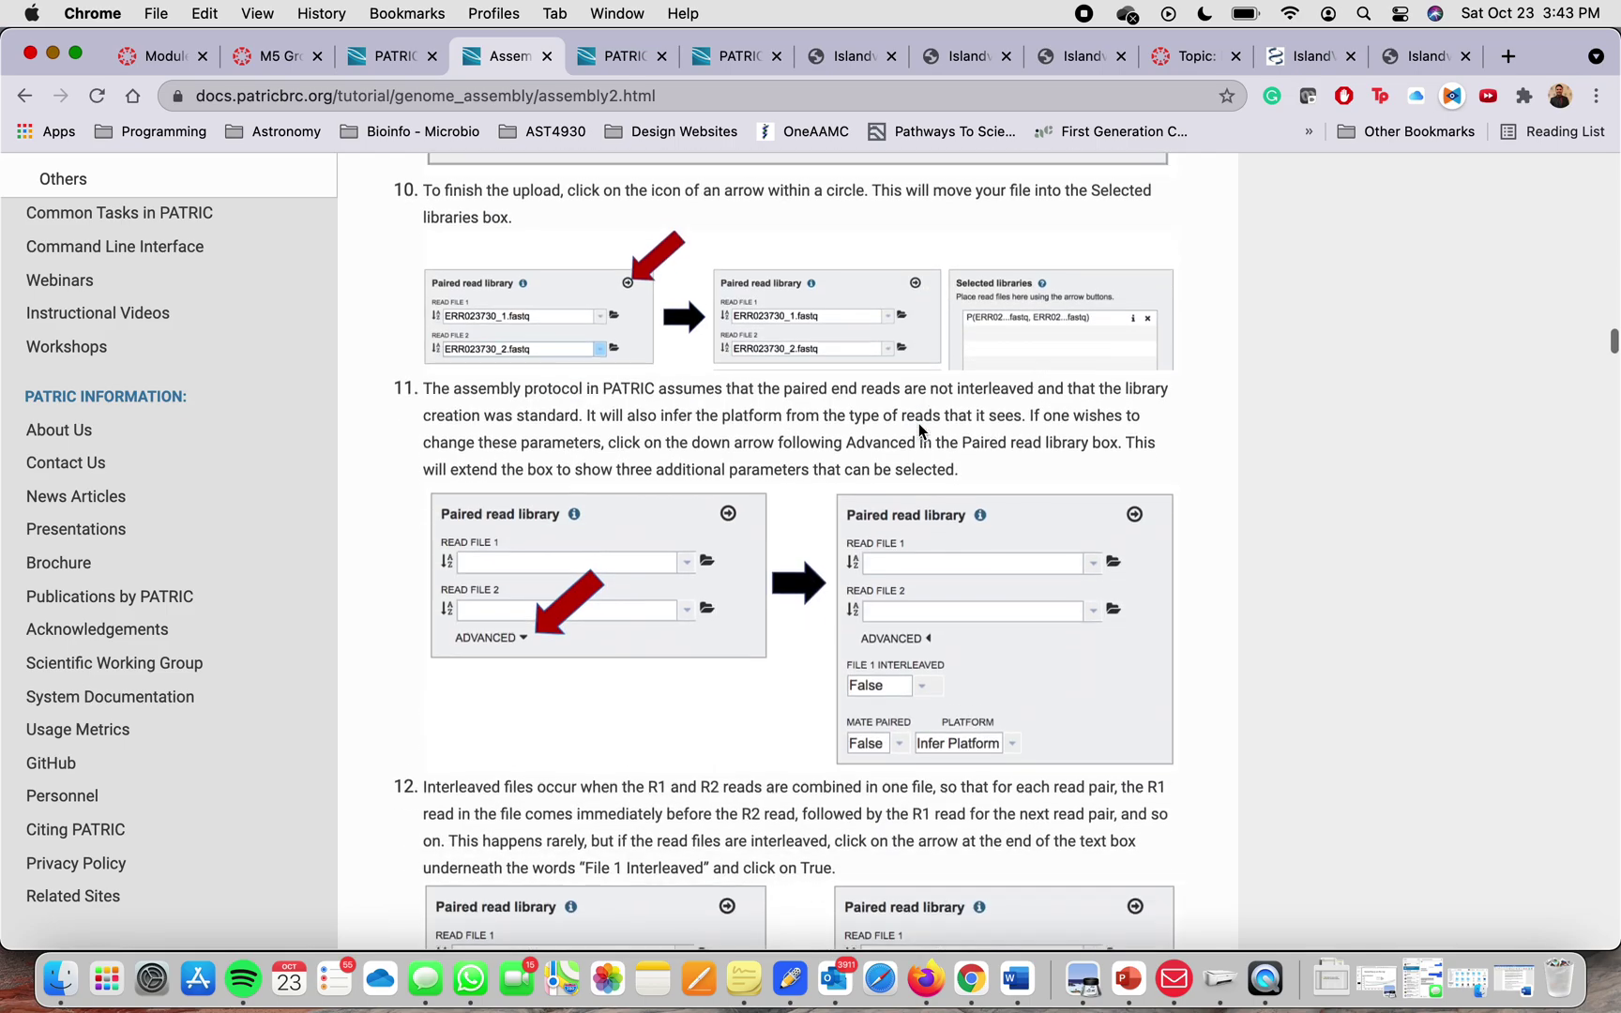
scroll(918, 429, "down", 15)
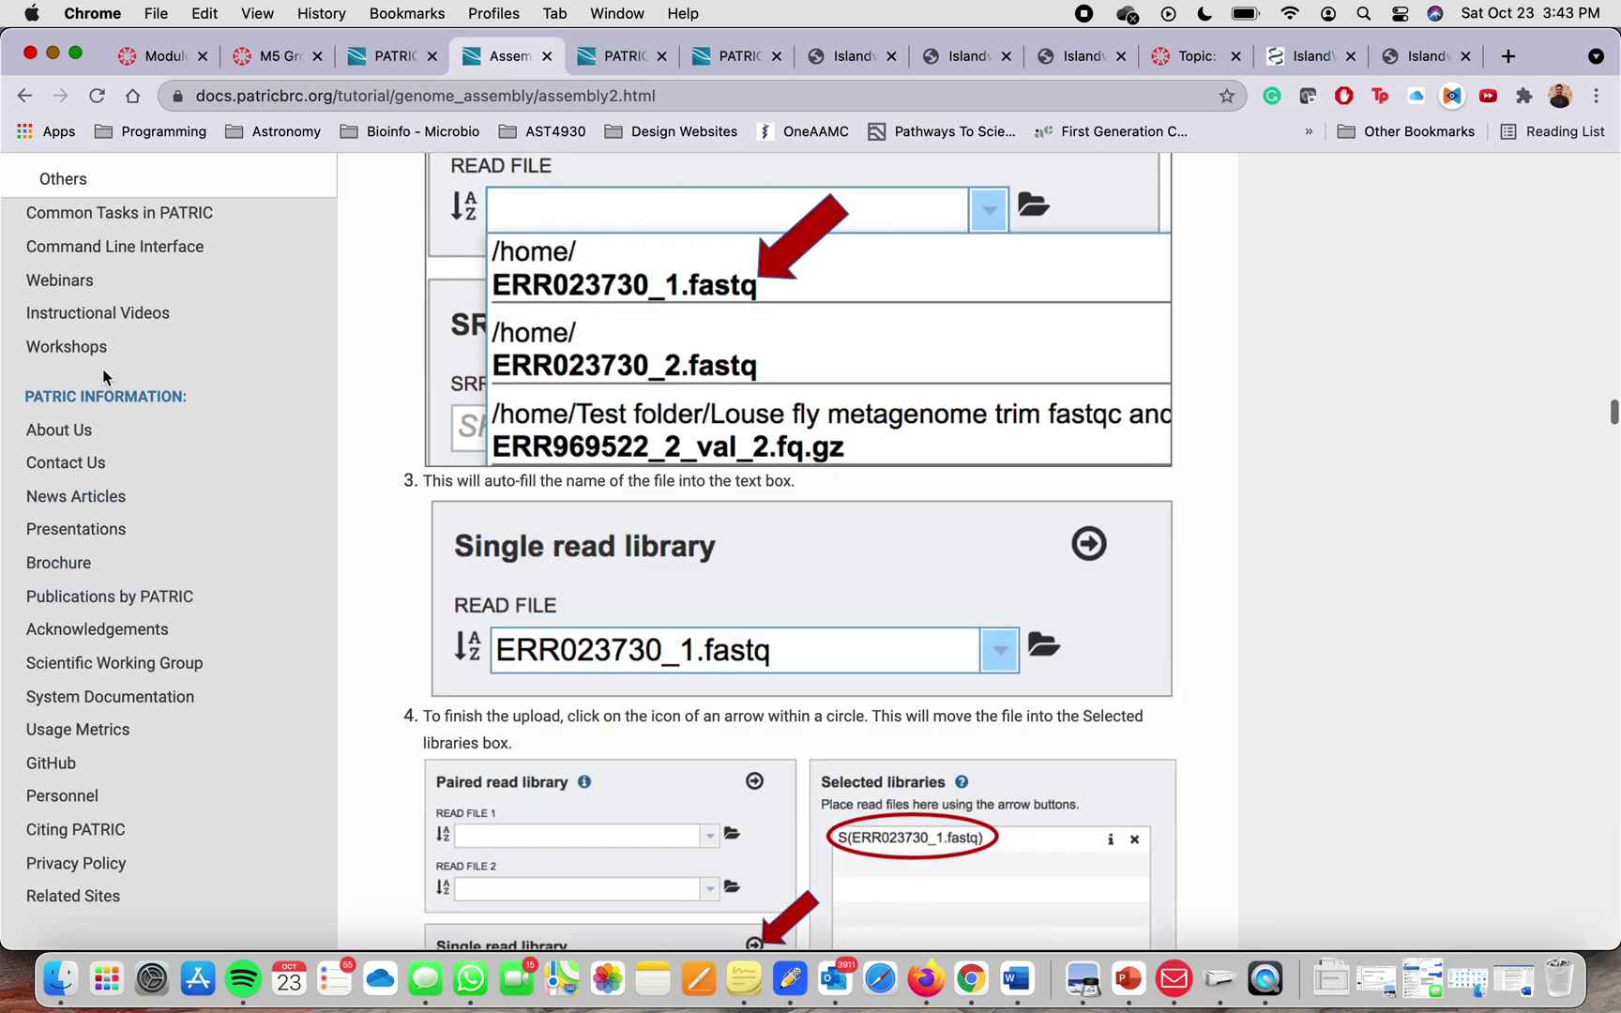
scroll(159, 310, "up", 8)
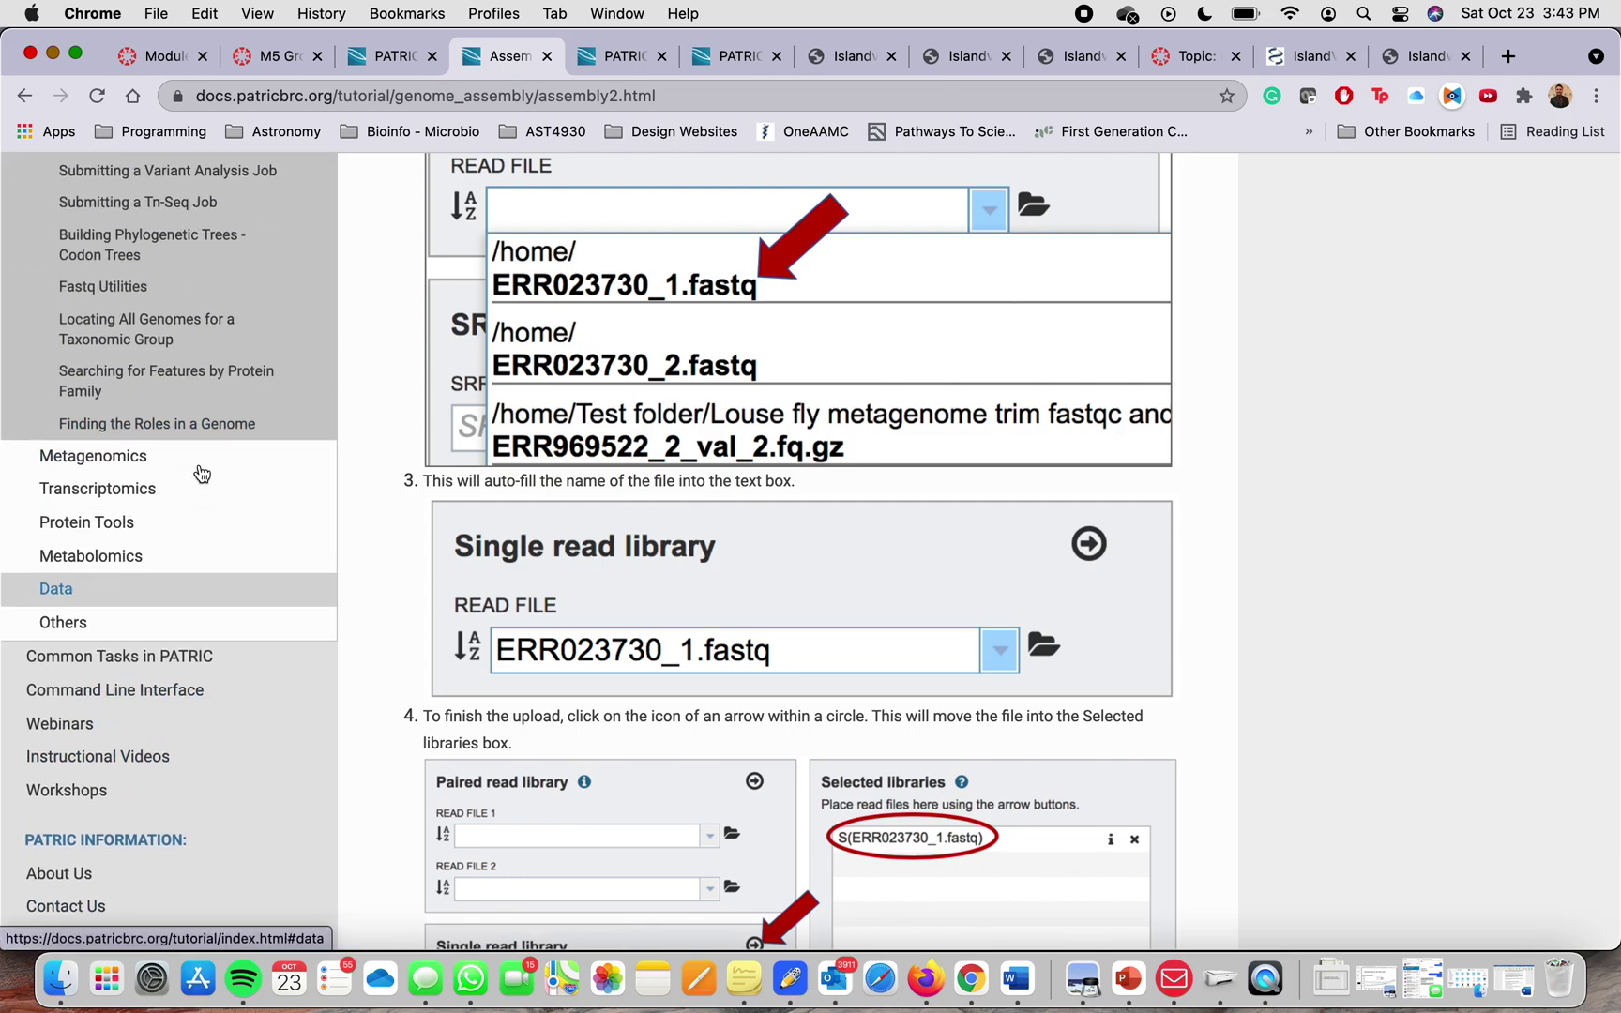
scroll(536, 351, "up", 5)
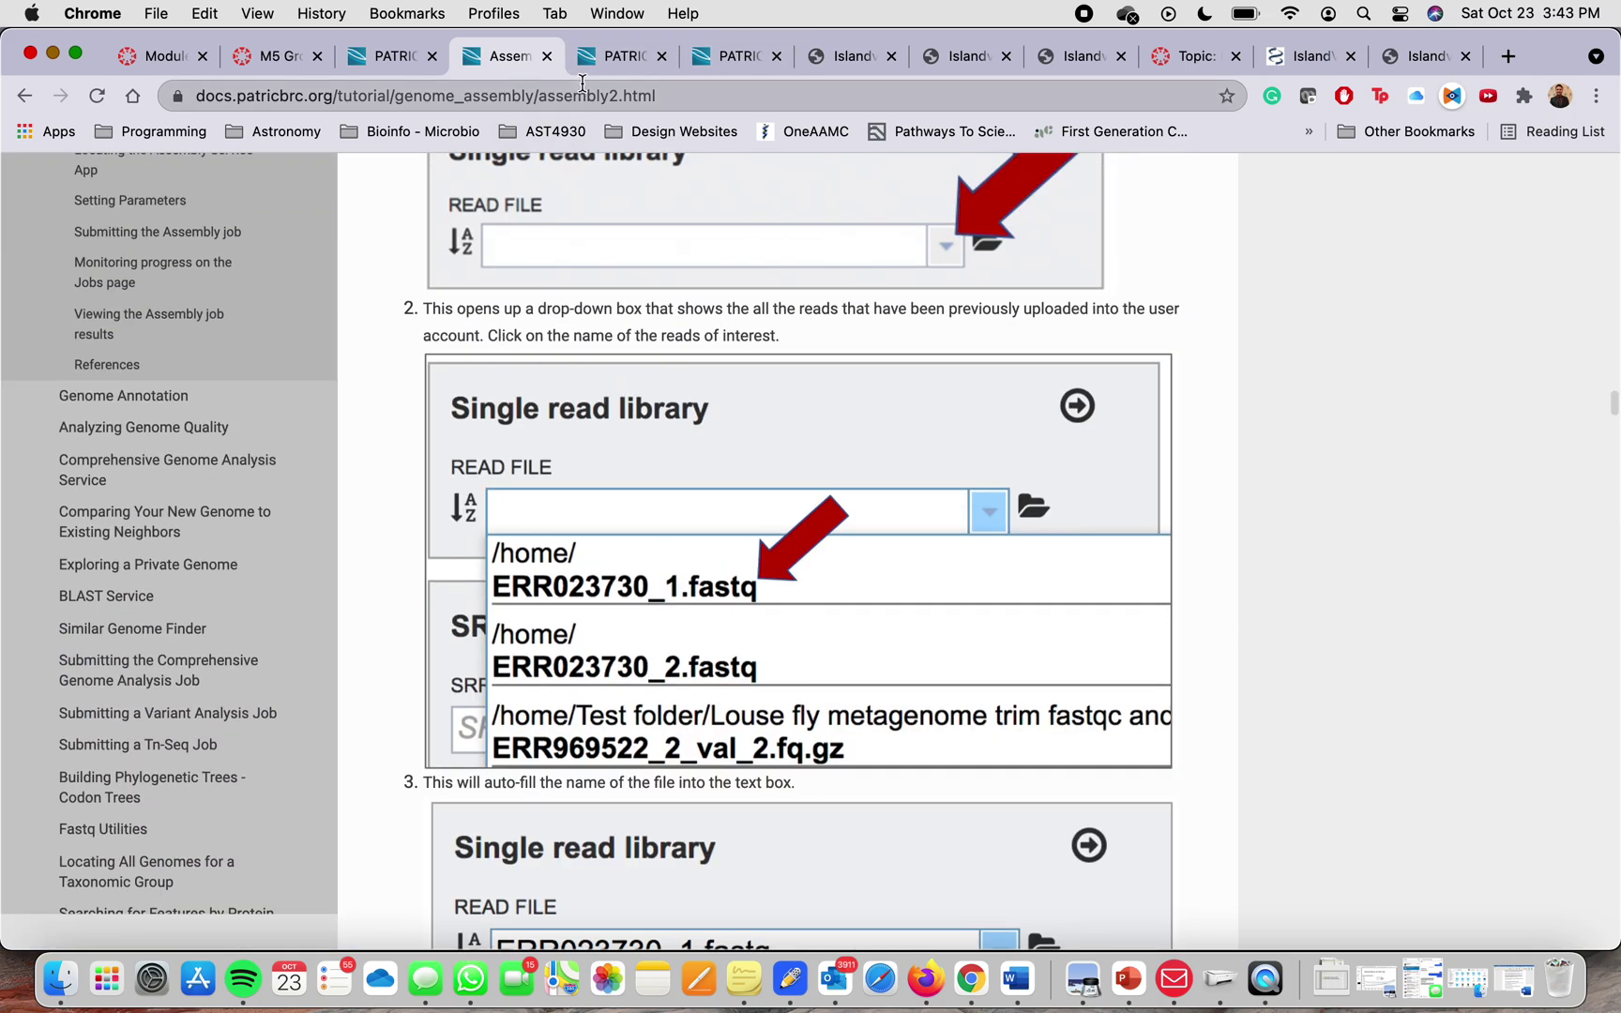
left_click(410, 59)
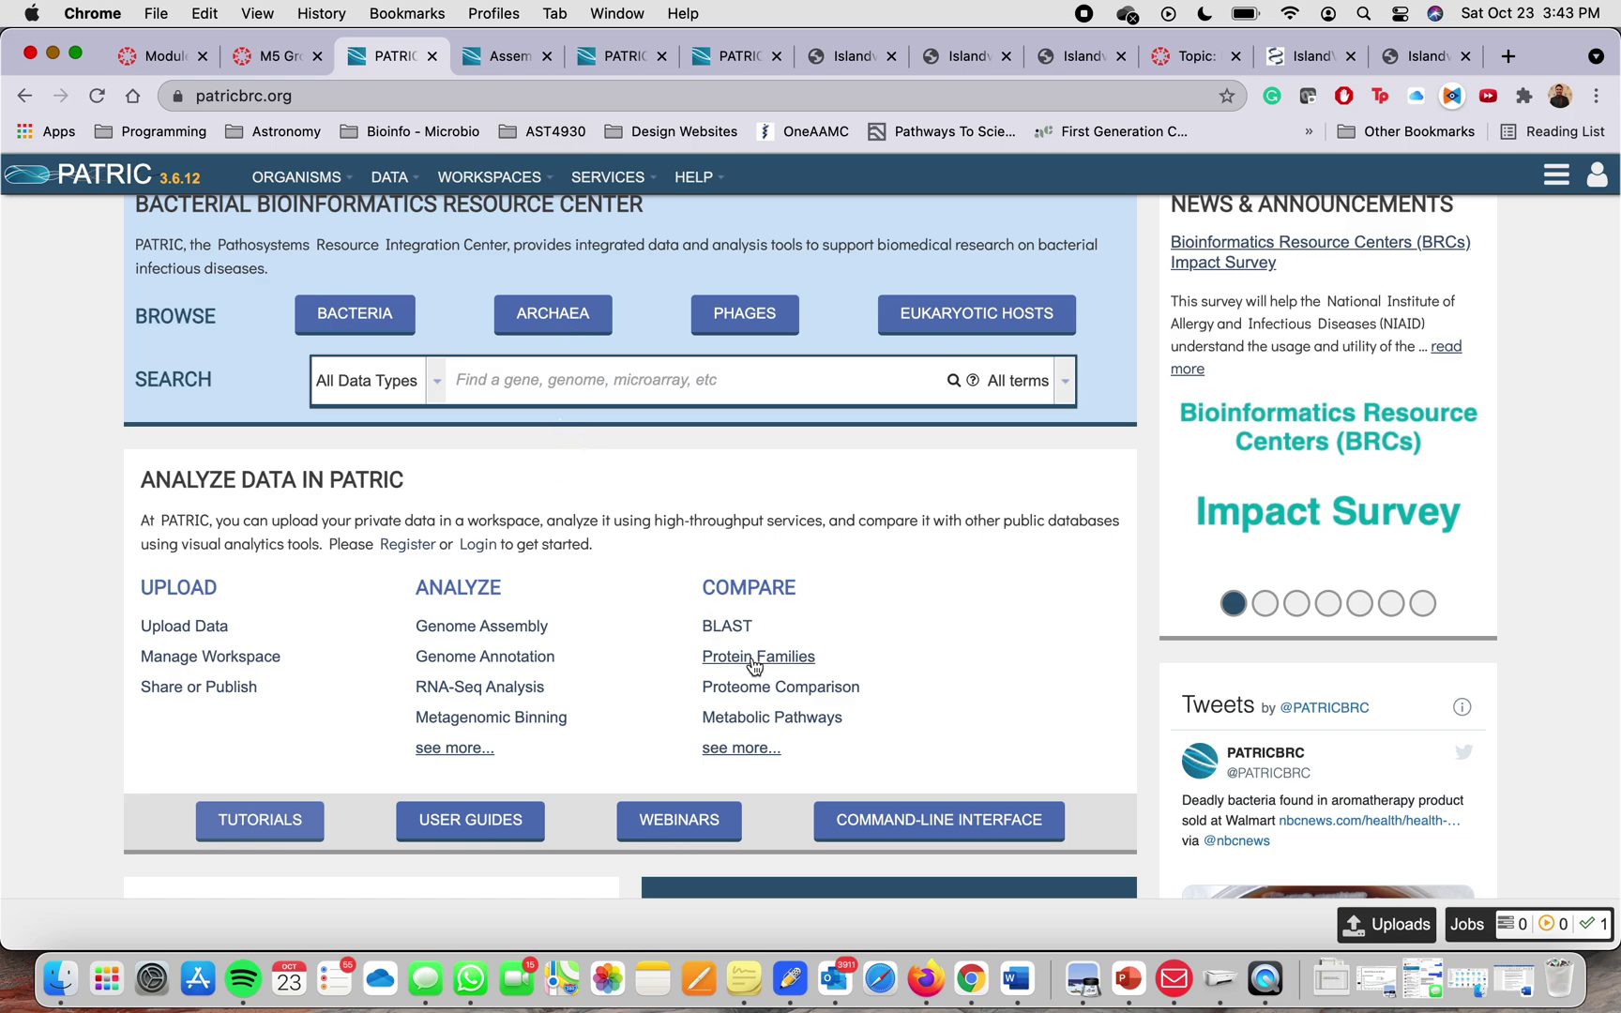
Open Proteome Comparison and choose Genome Comparison Activity as the output folder.
left_click(819, 695)
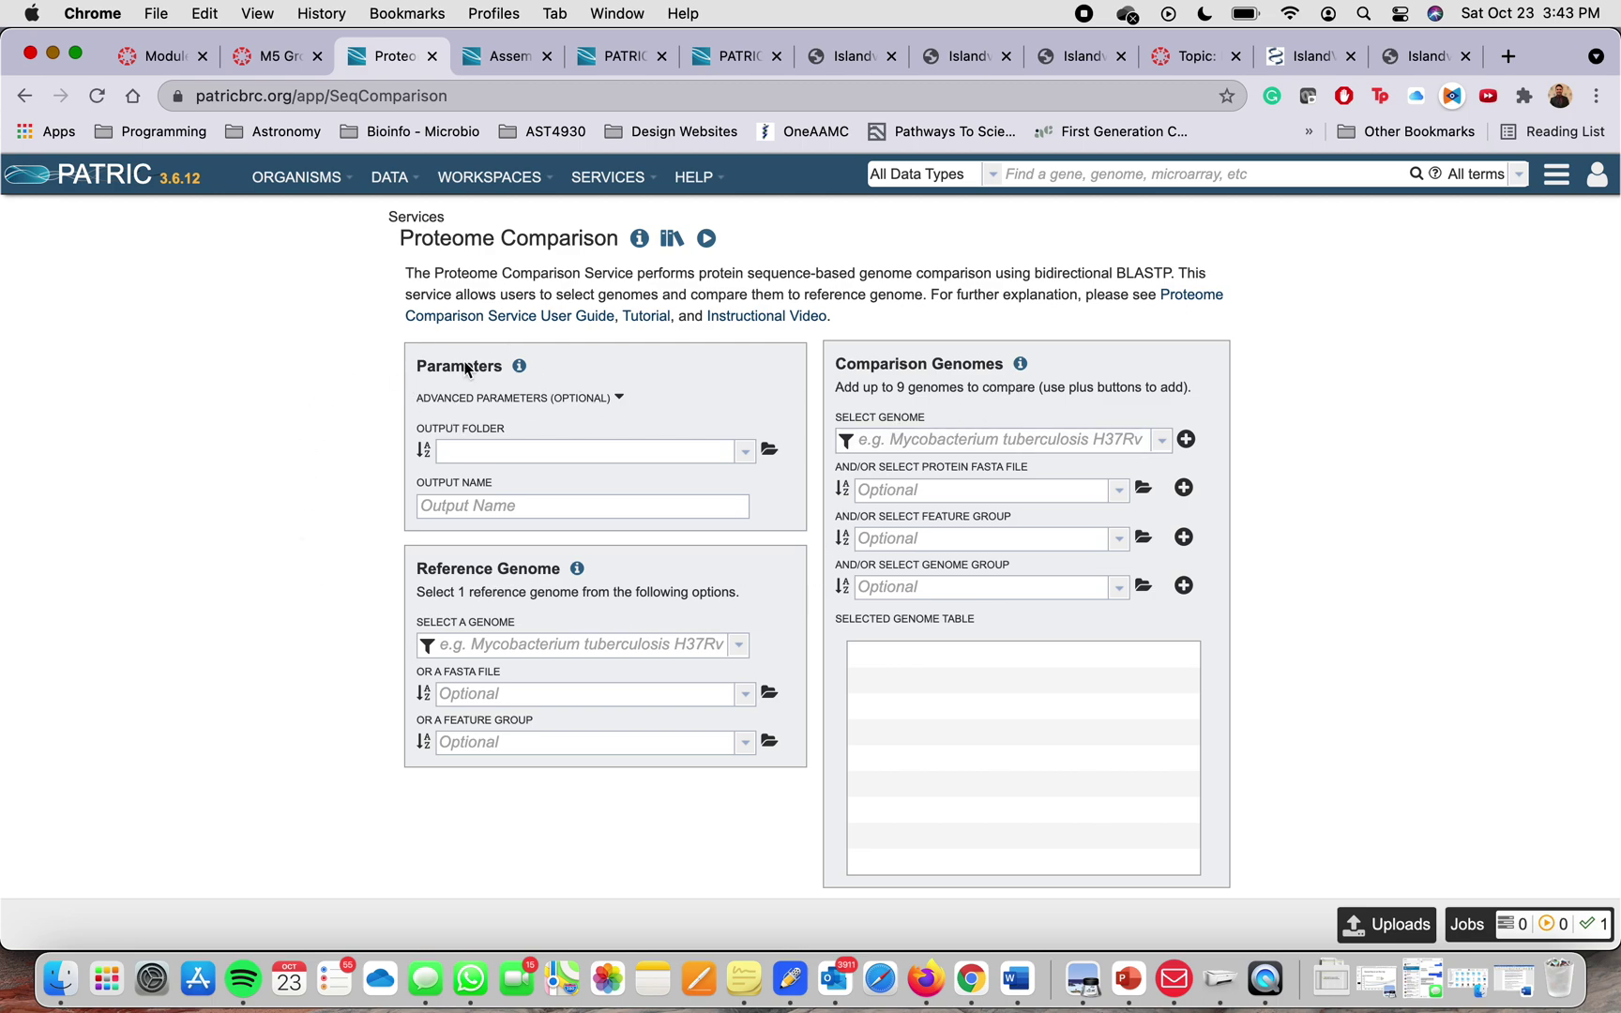
left_click(769, 449)
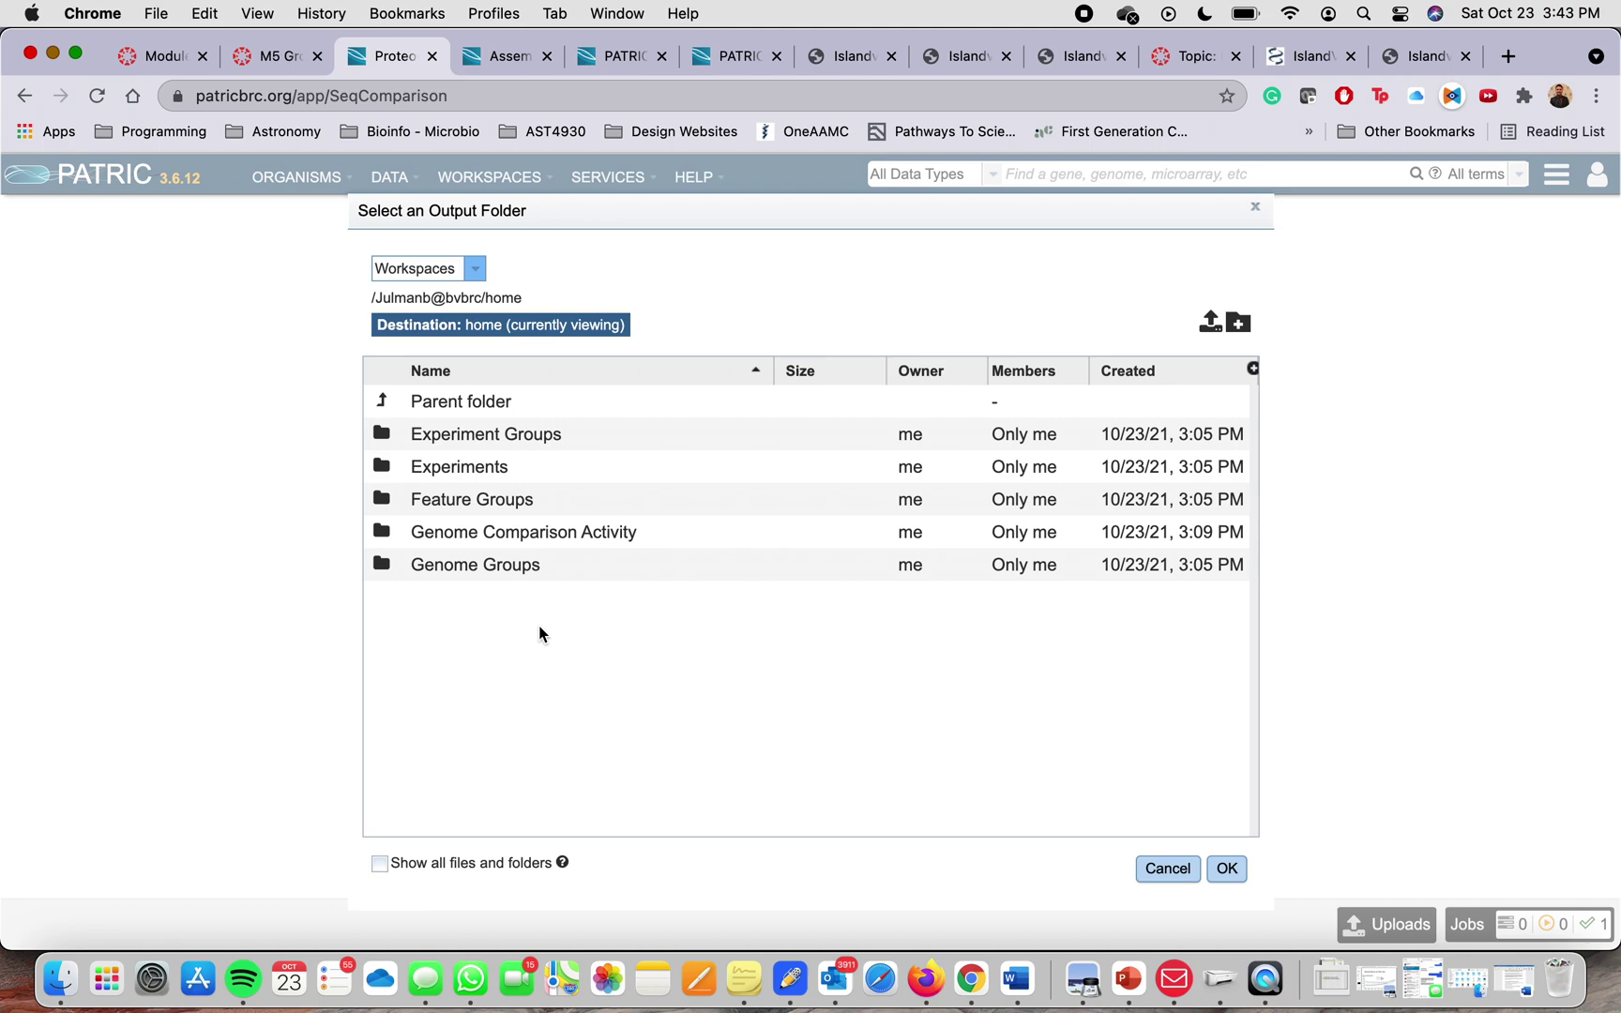
left_click(1240, 325)
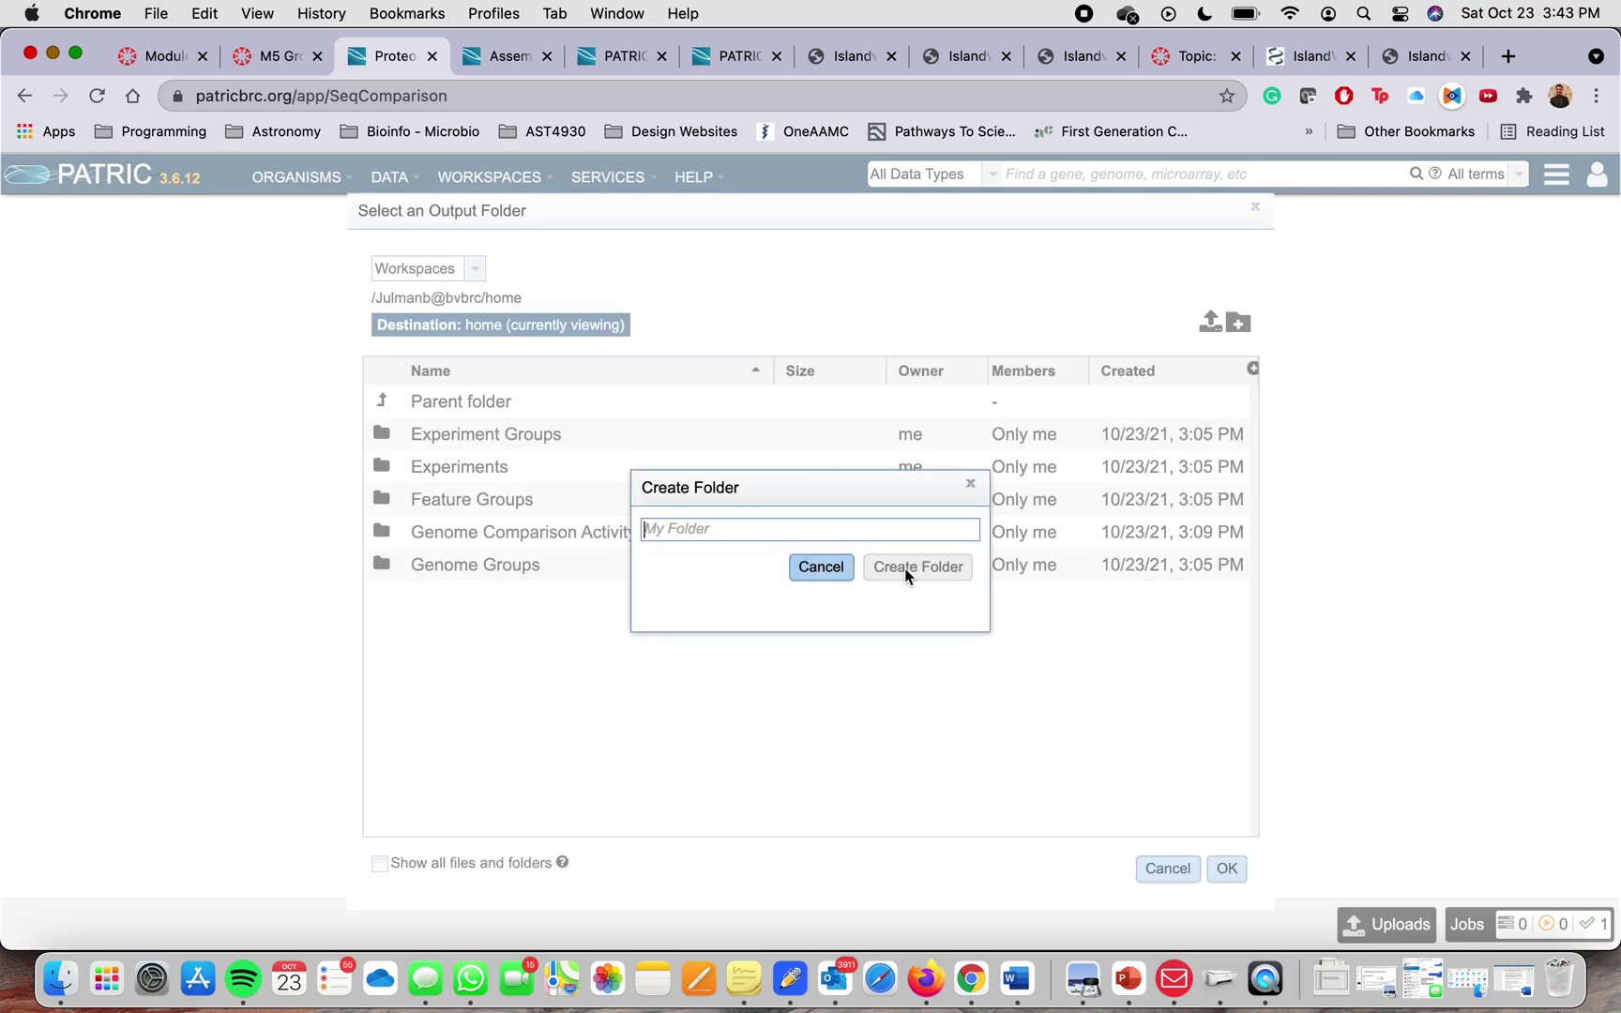
left_click(822, 576)
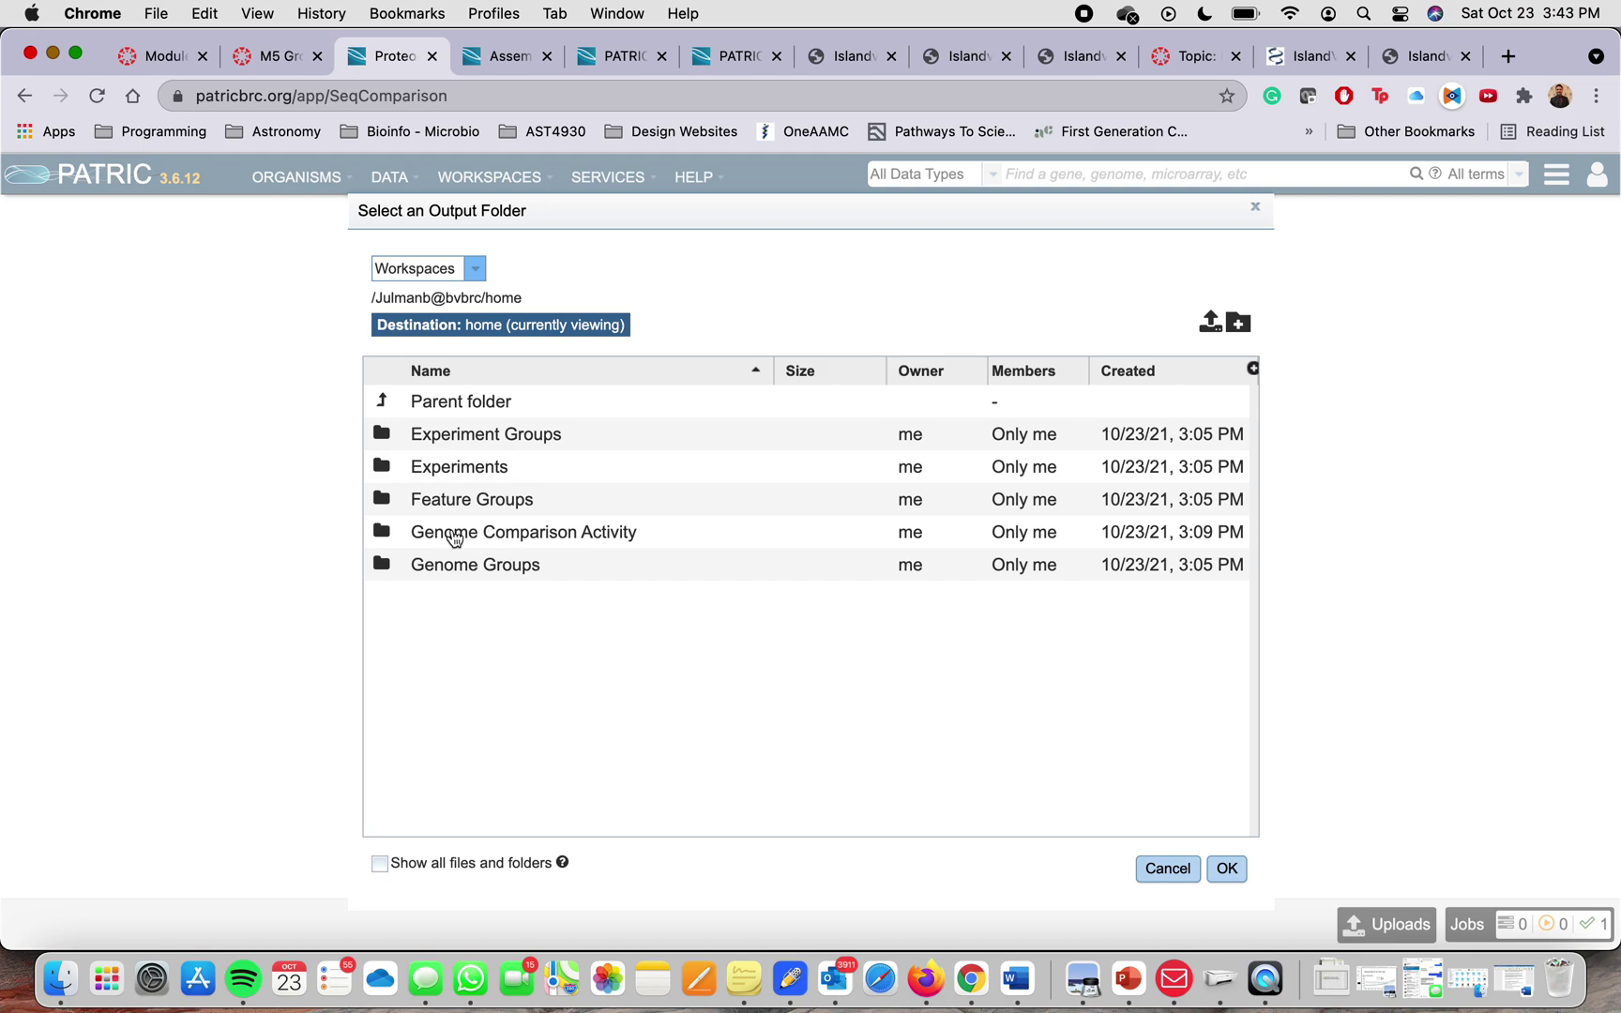
left_click(601, 542)
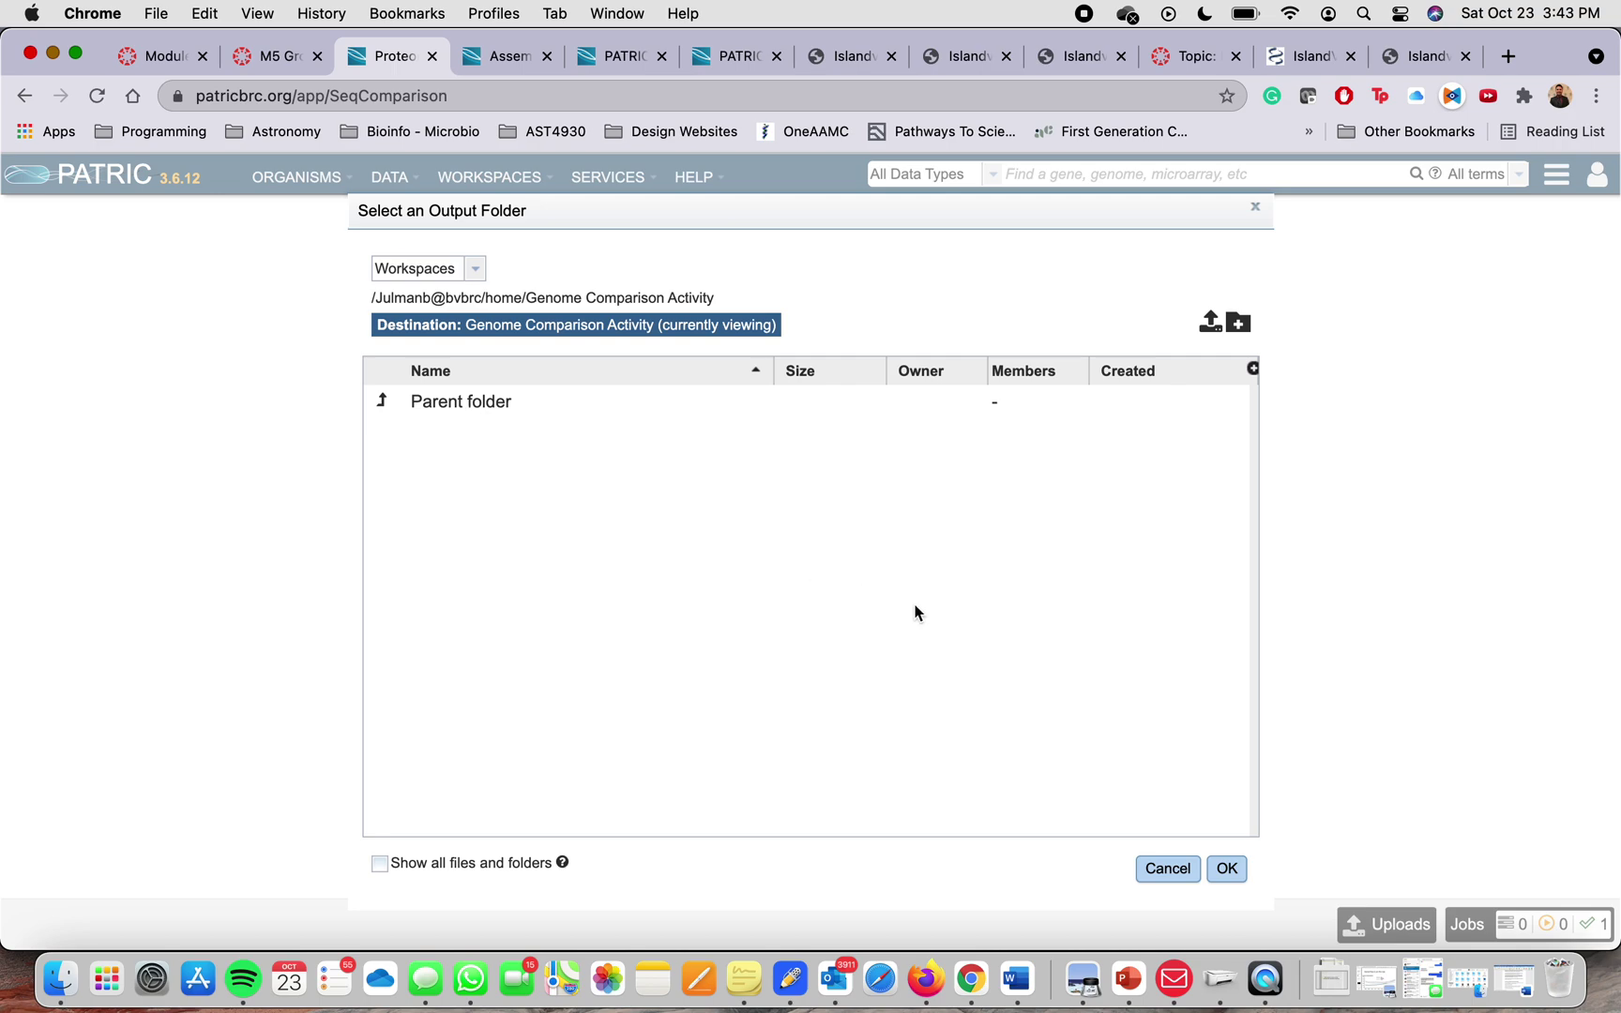
left_click(1226, 870)
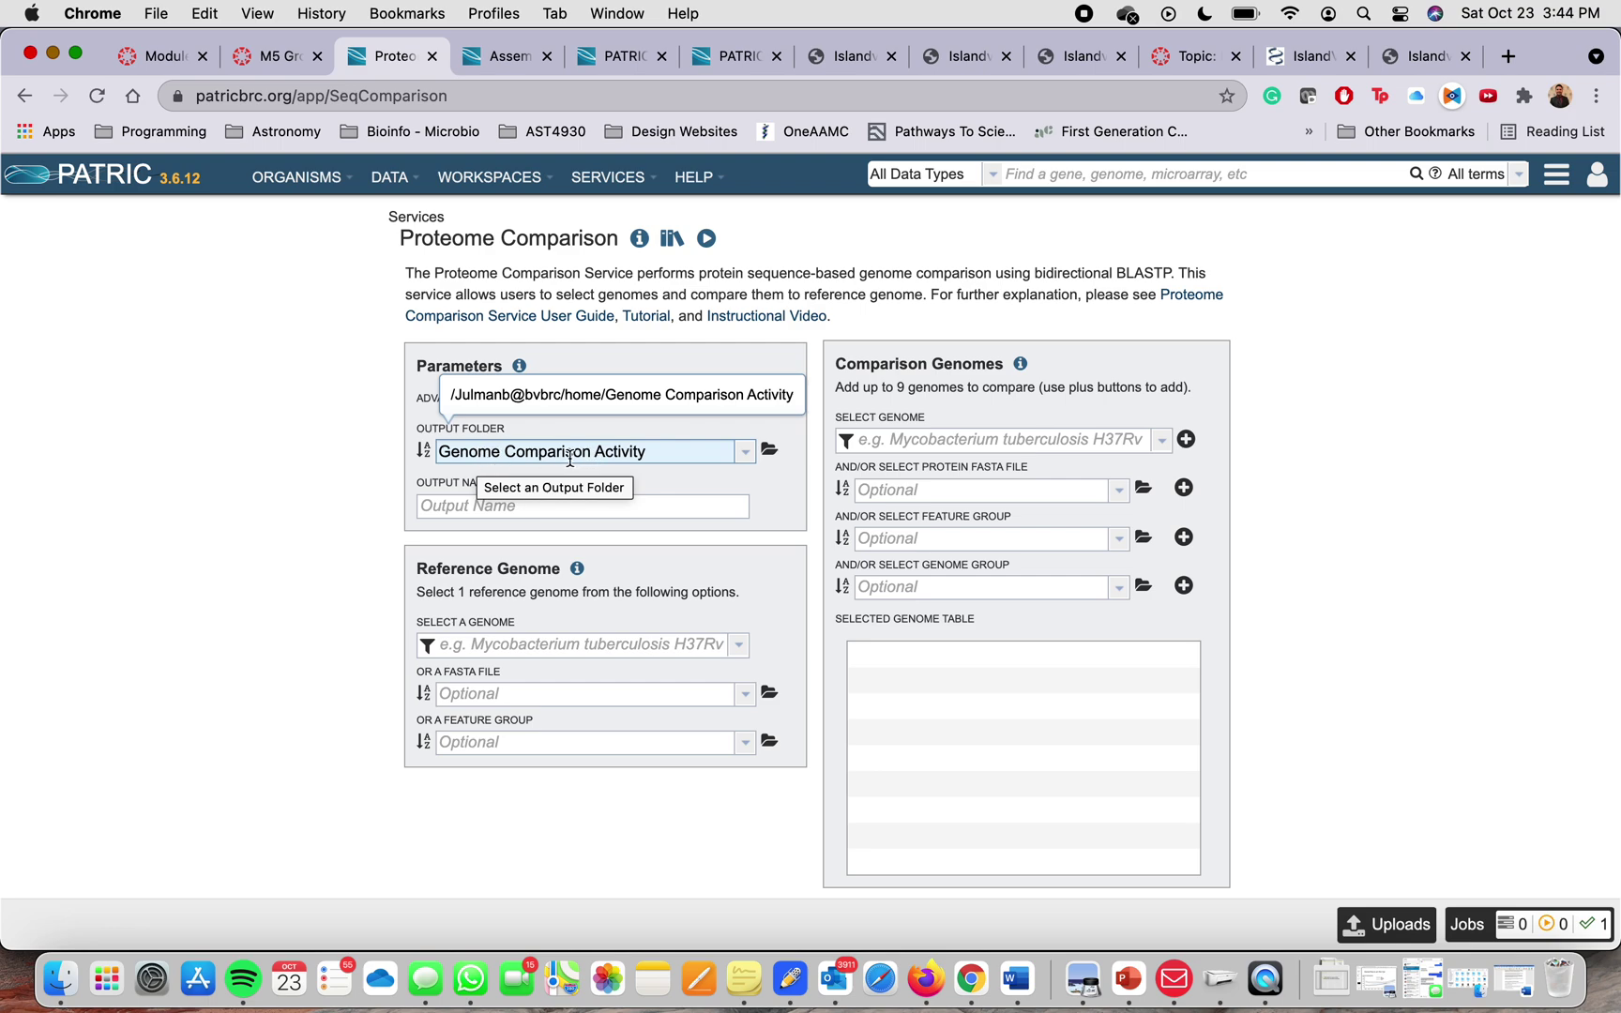
left_click(473, 508)
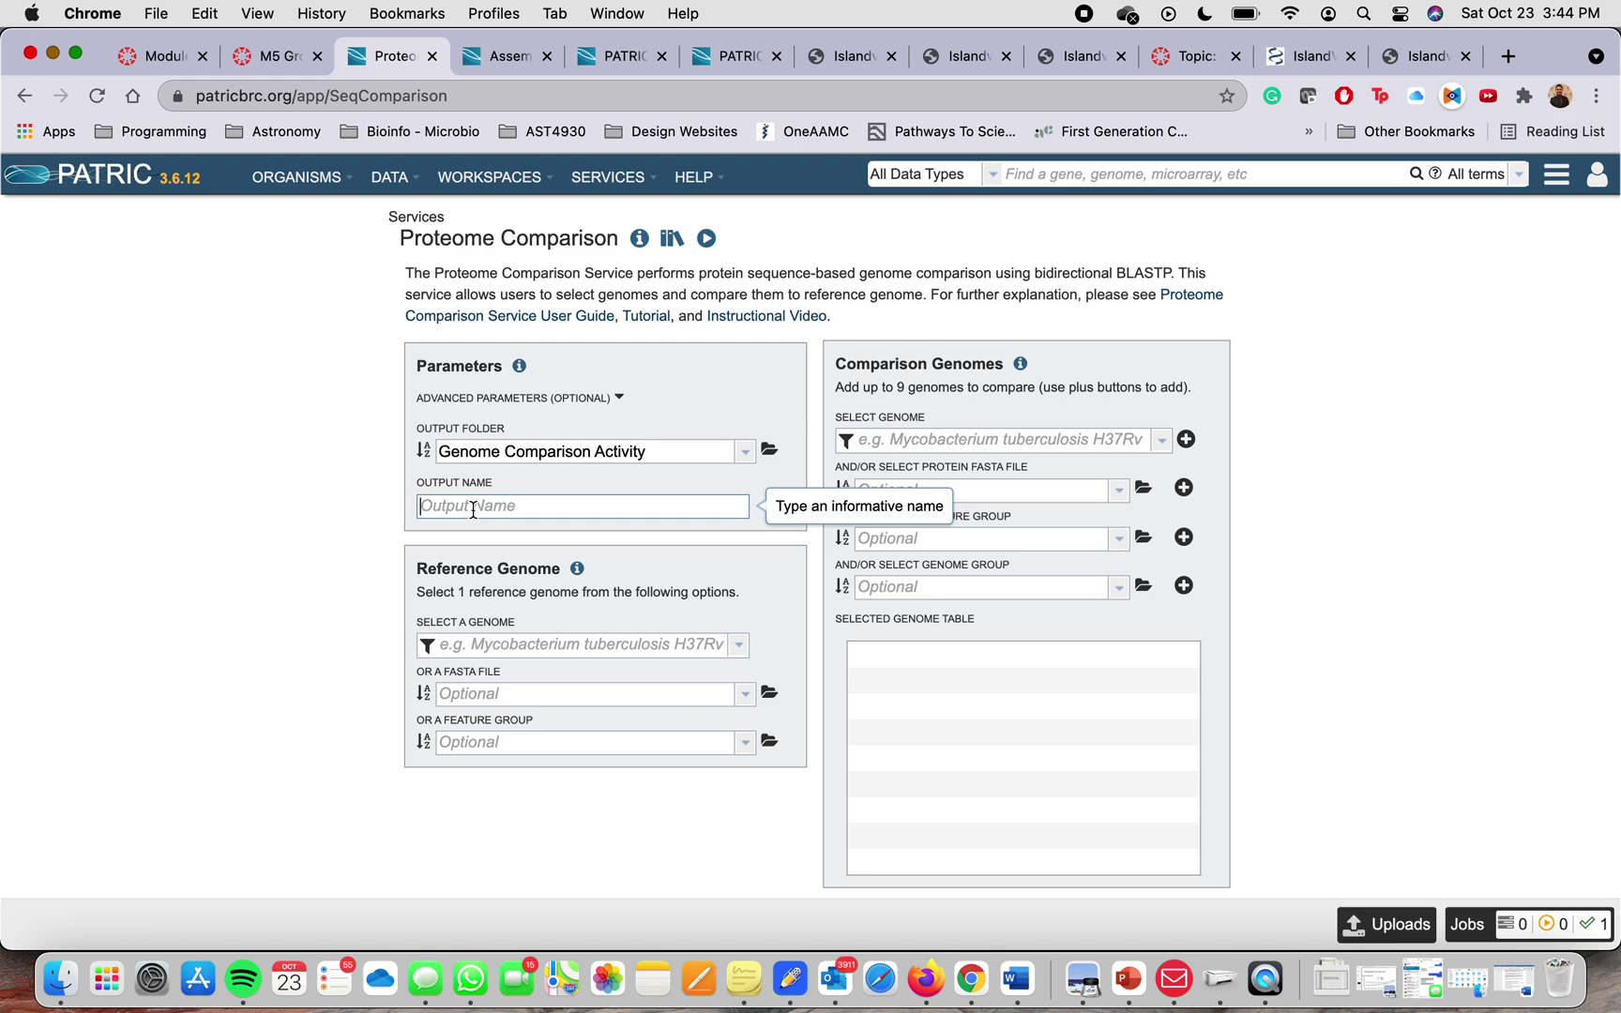
Enter MRSA252_vs_MSSA476 as the output name, fixing the mistyped letter.
type("M")
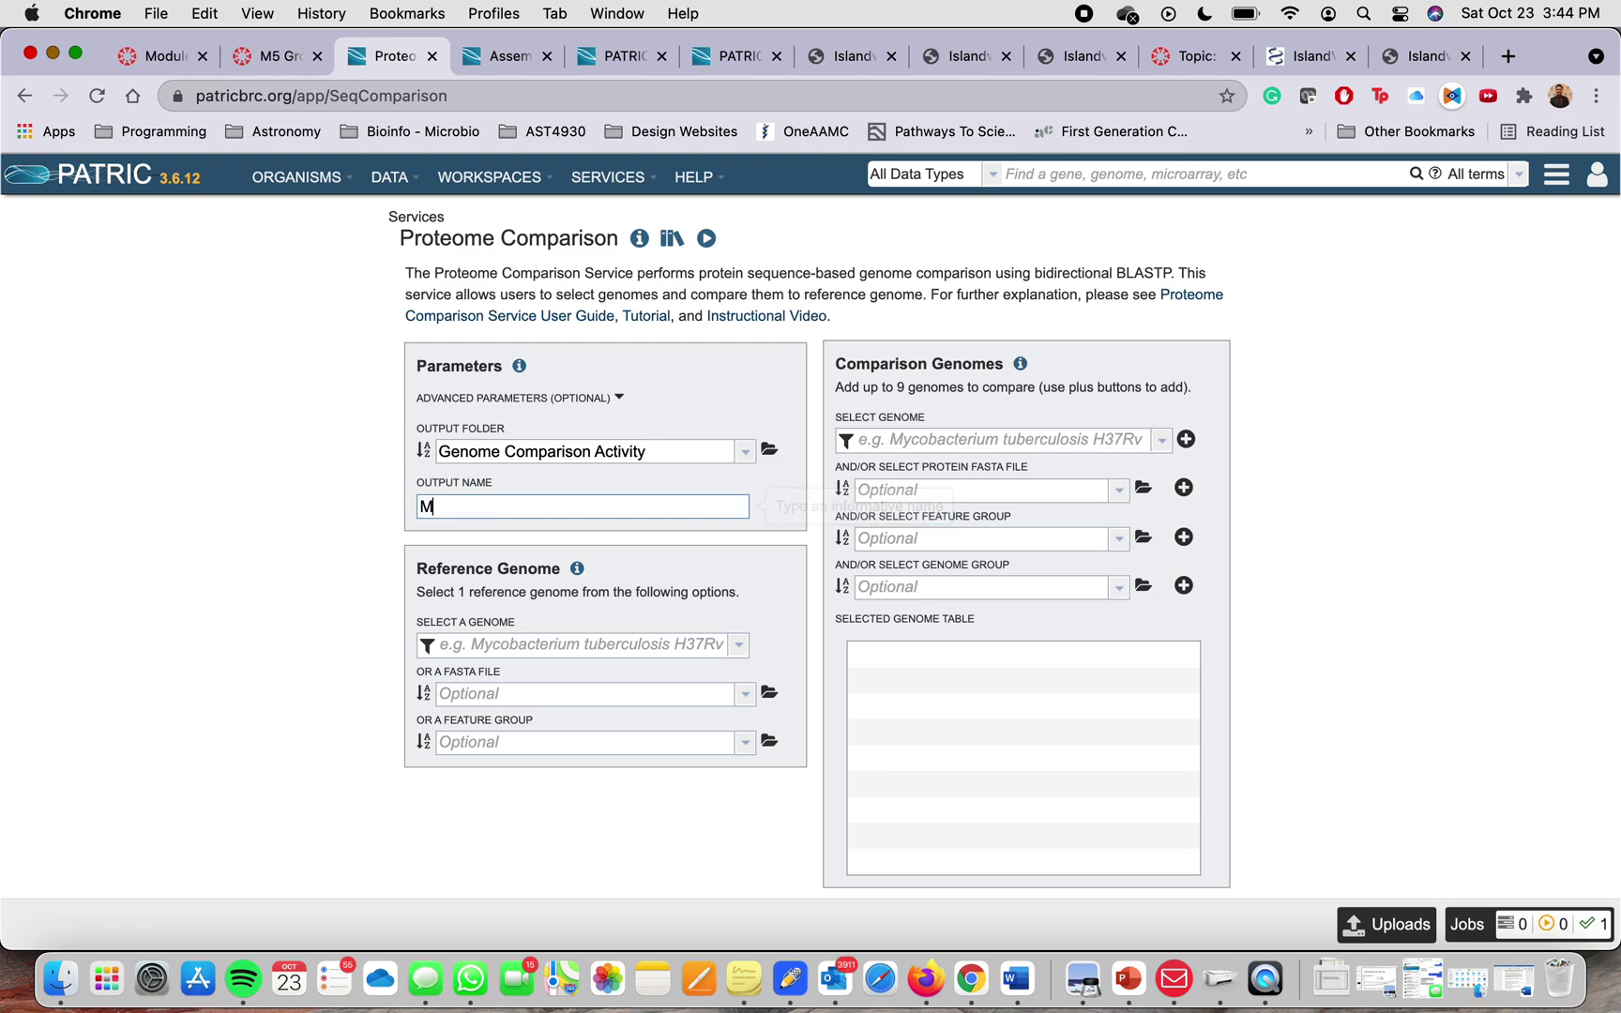
type("RSA252_vs_MSSS")
key("BackSpace")
type("A")
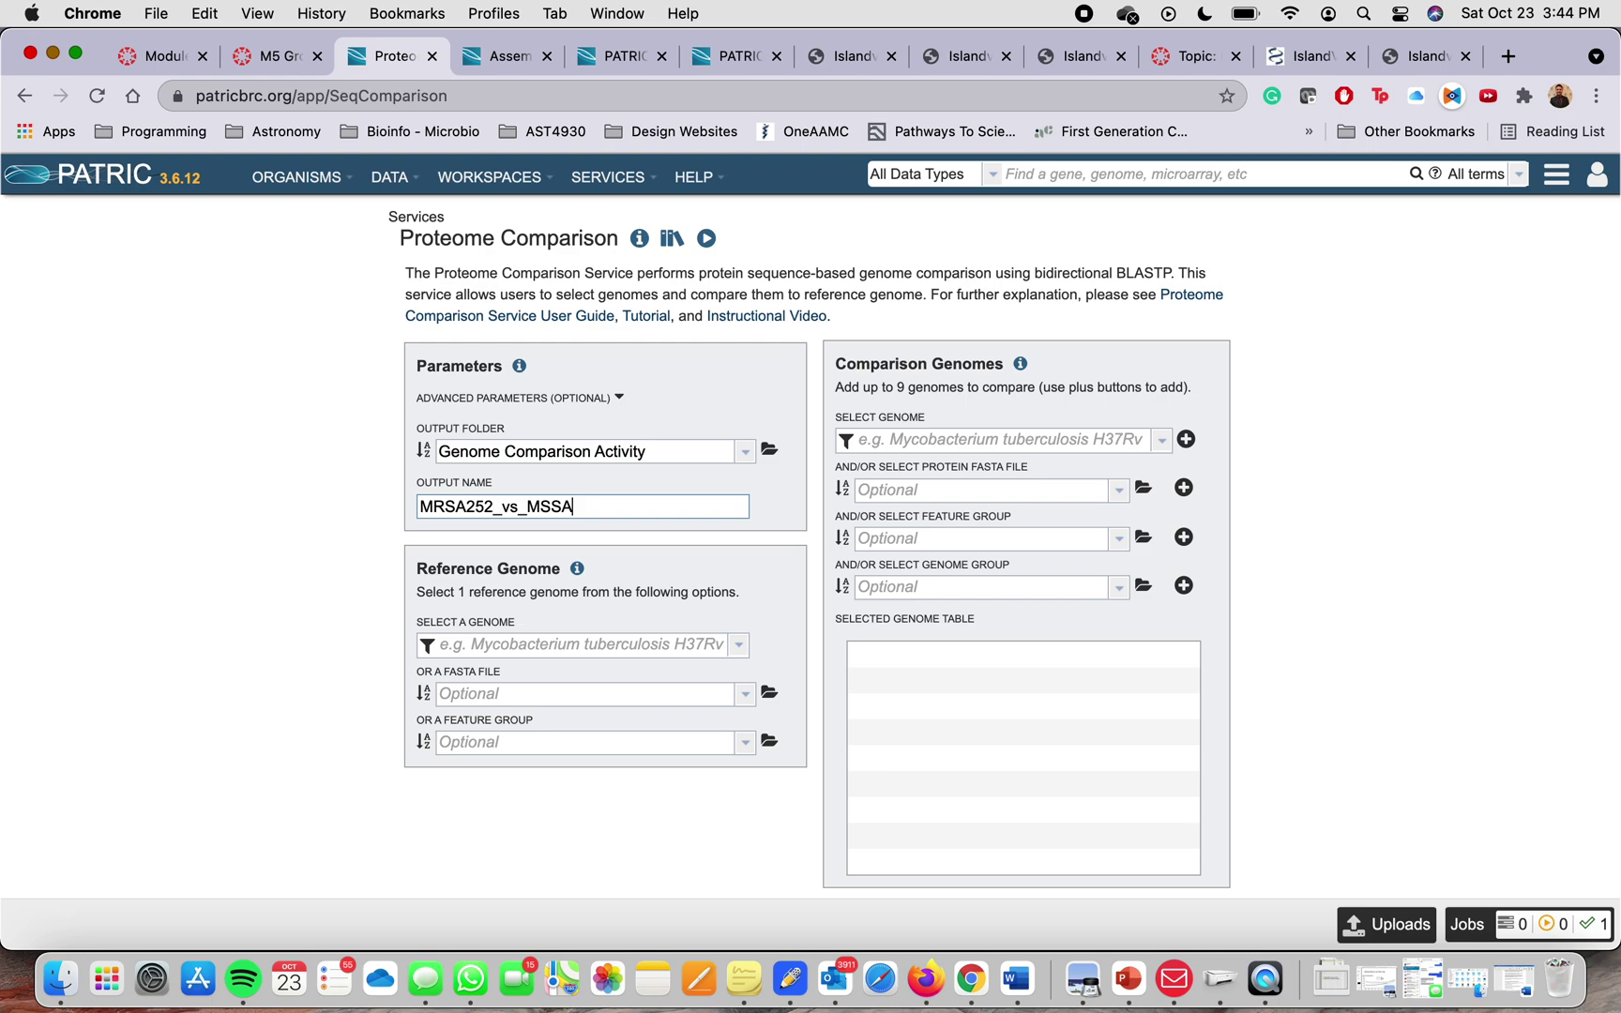
type("476")
left_click(293, 572)
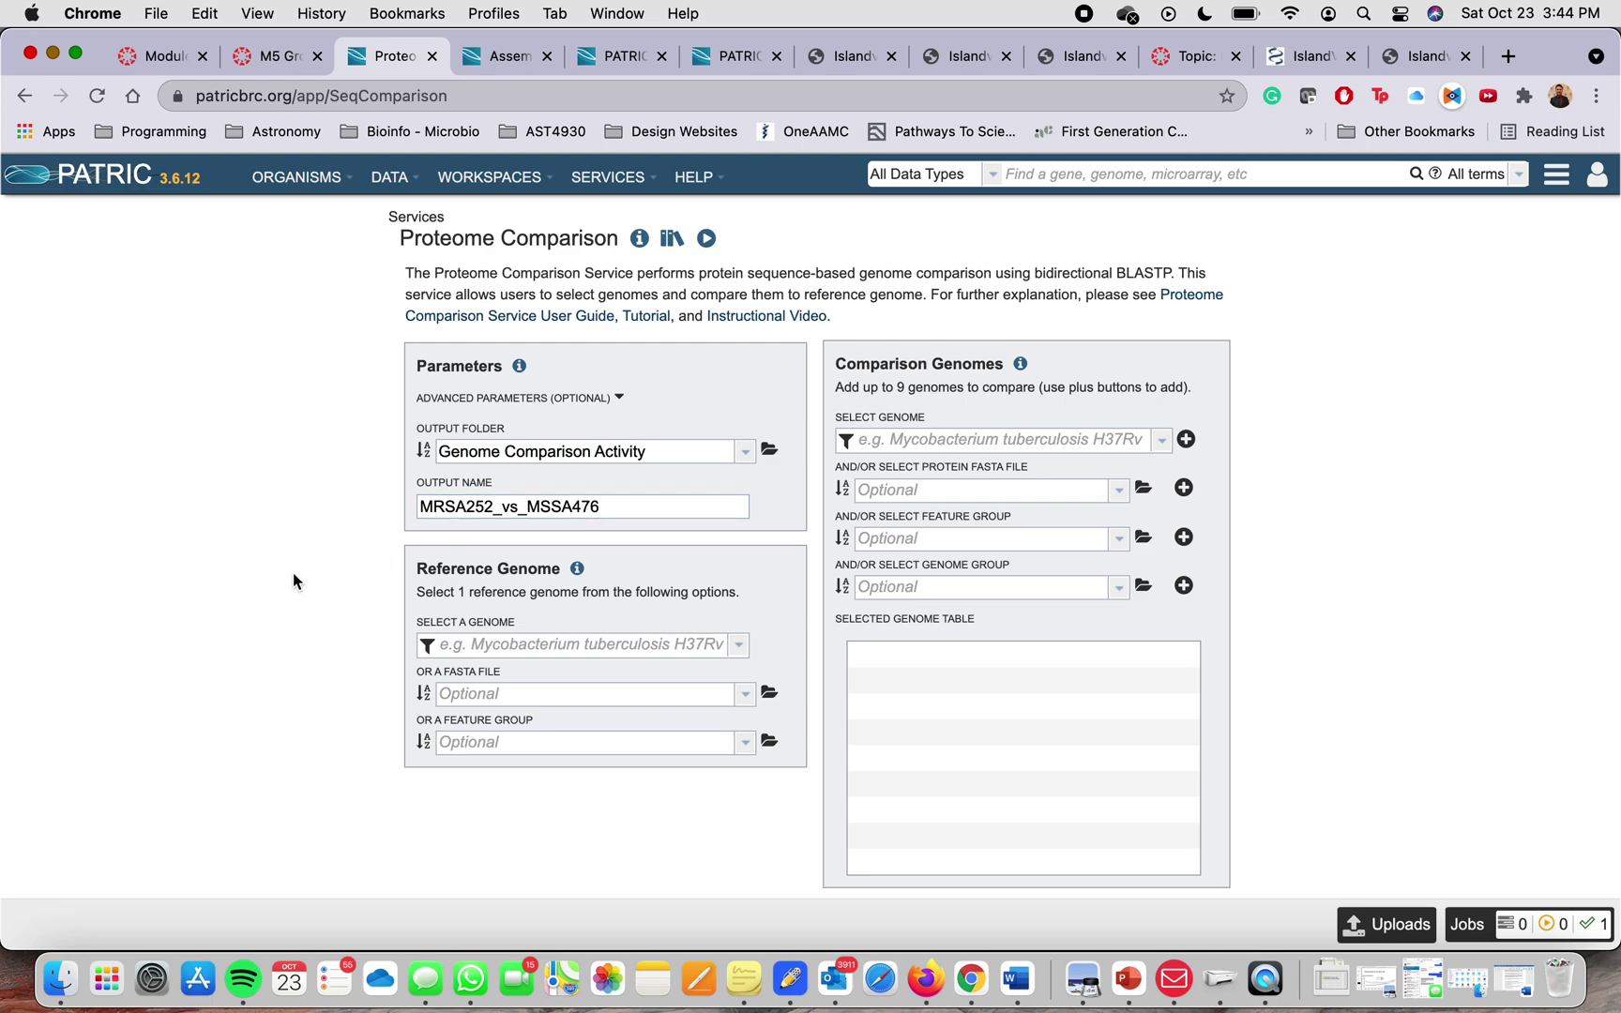
left_click(555, 652)
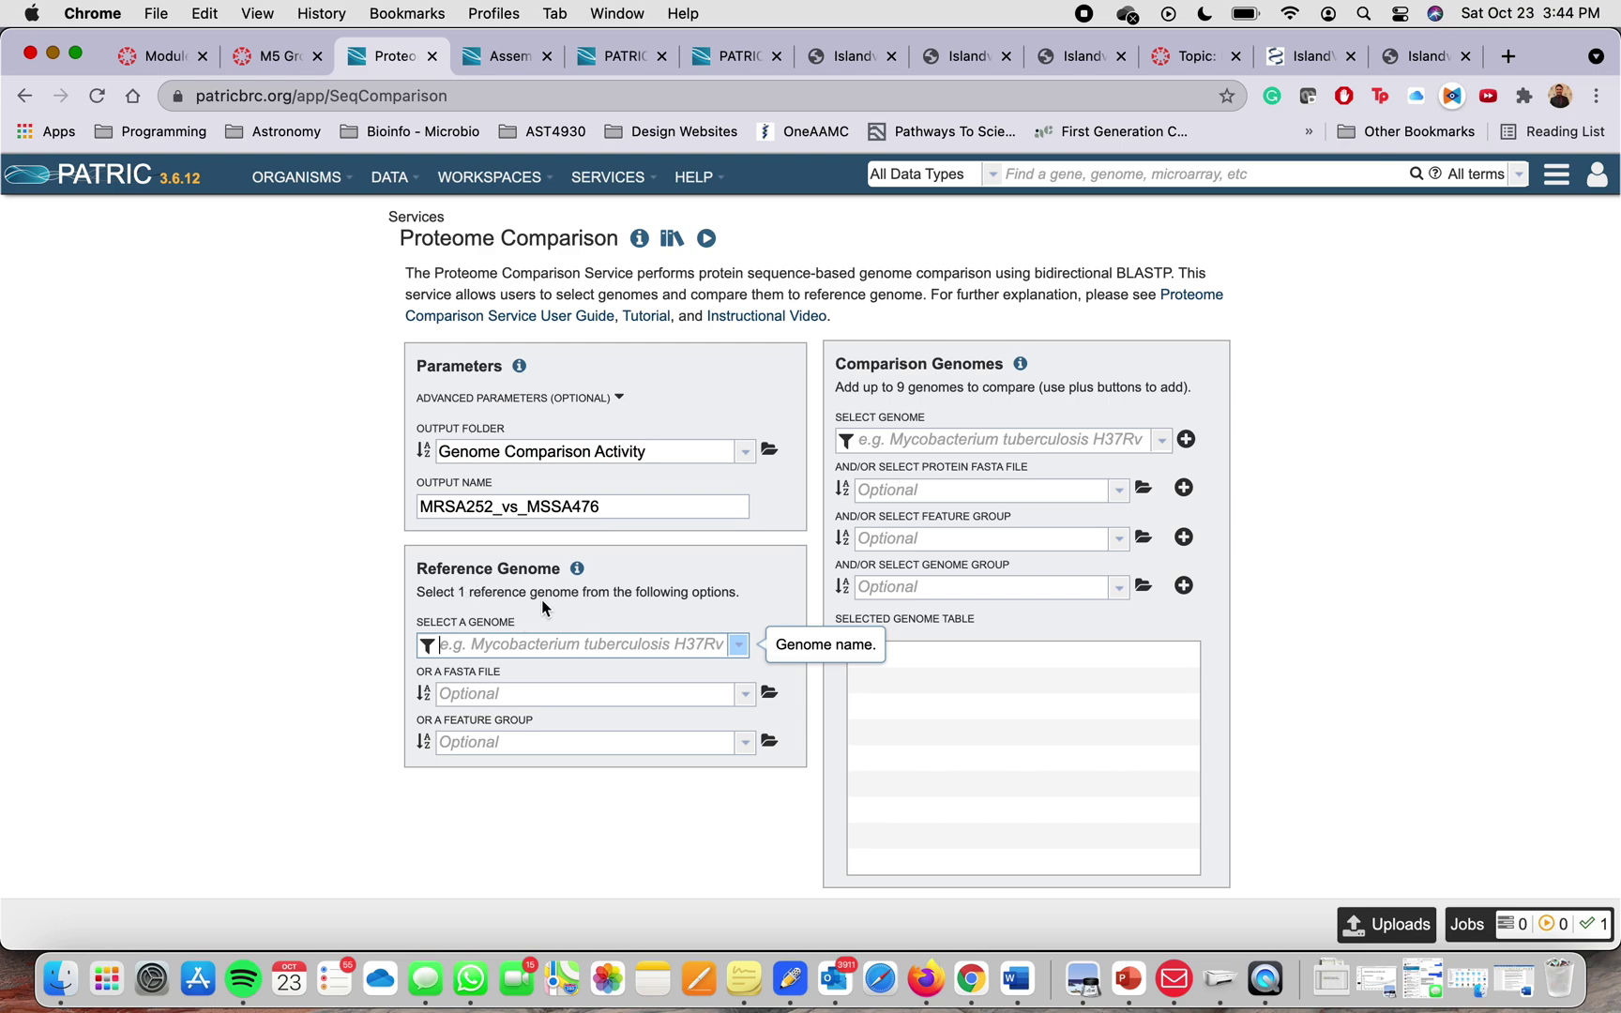
Pick Staphylococcus aureus subsp. aureus MRSA252 as reference genome, leaving the FASTA chooser unused.
type("MRS")
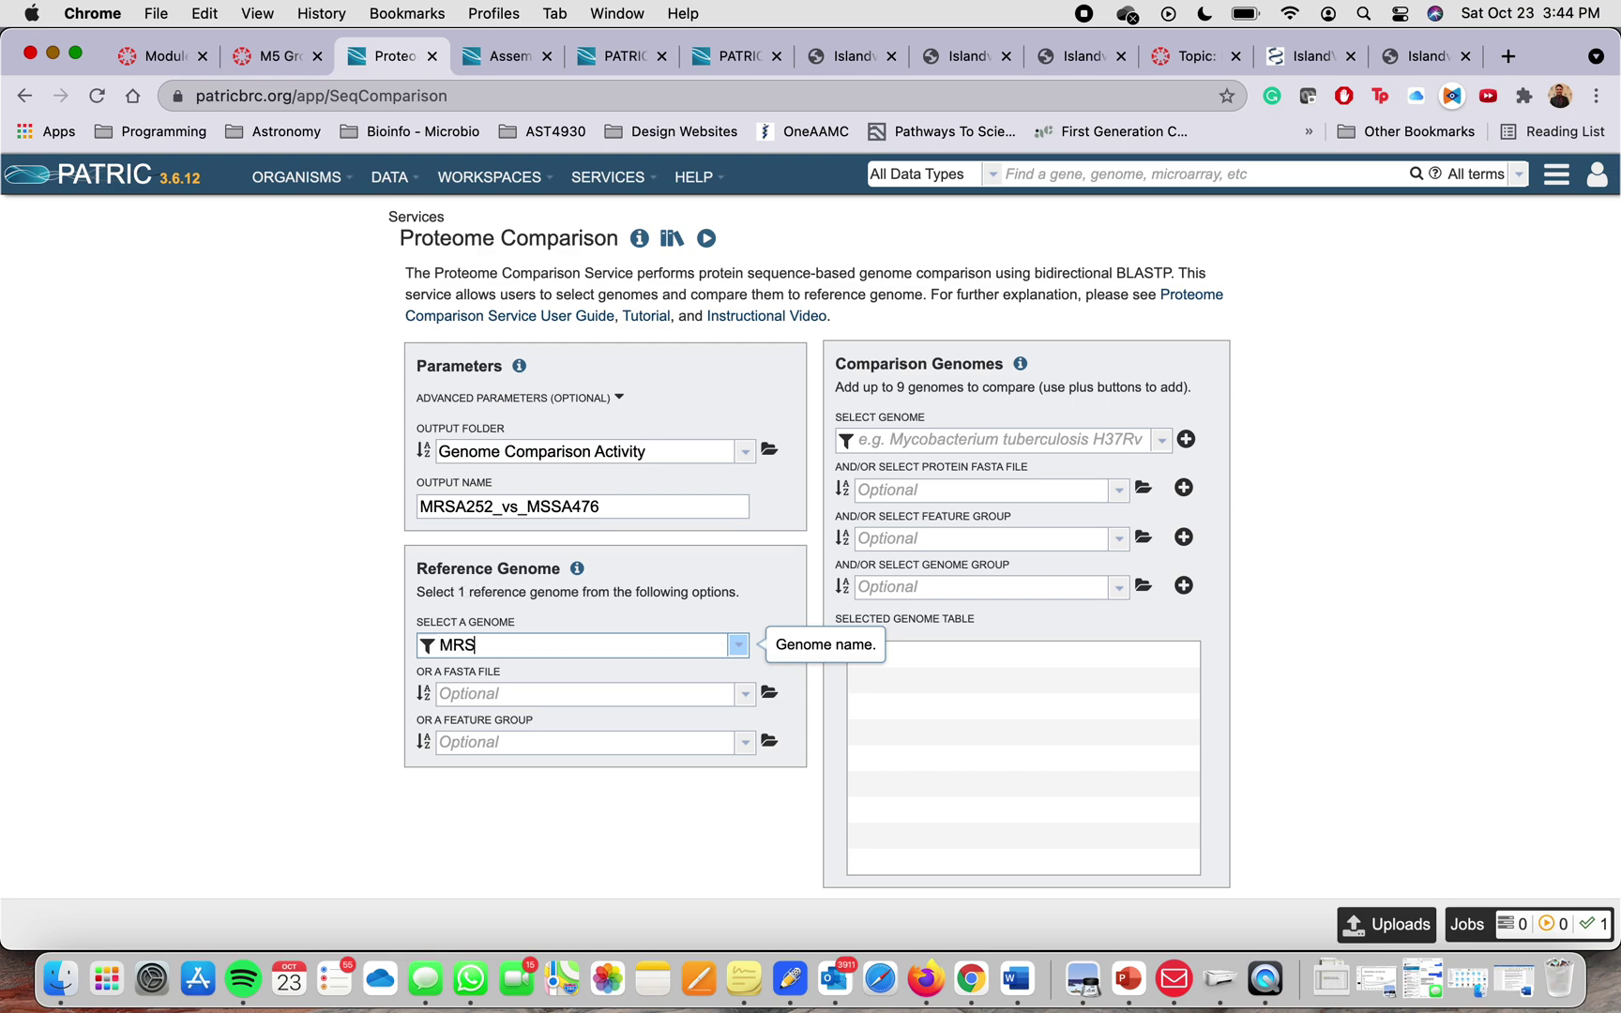
type("A252")
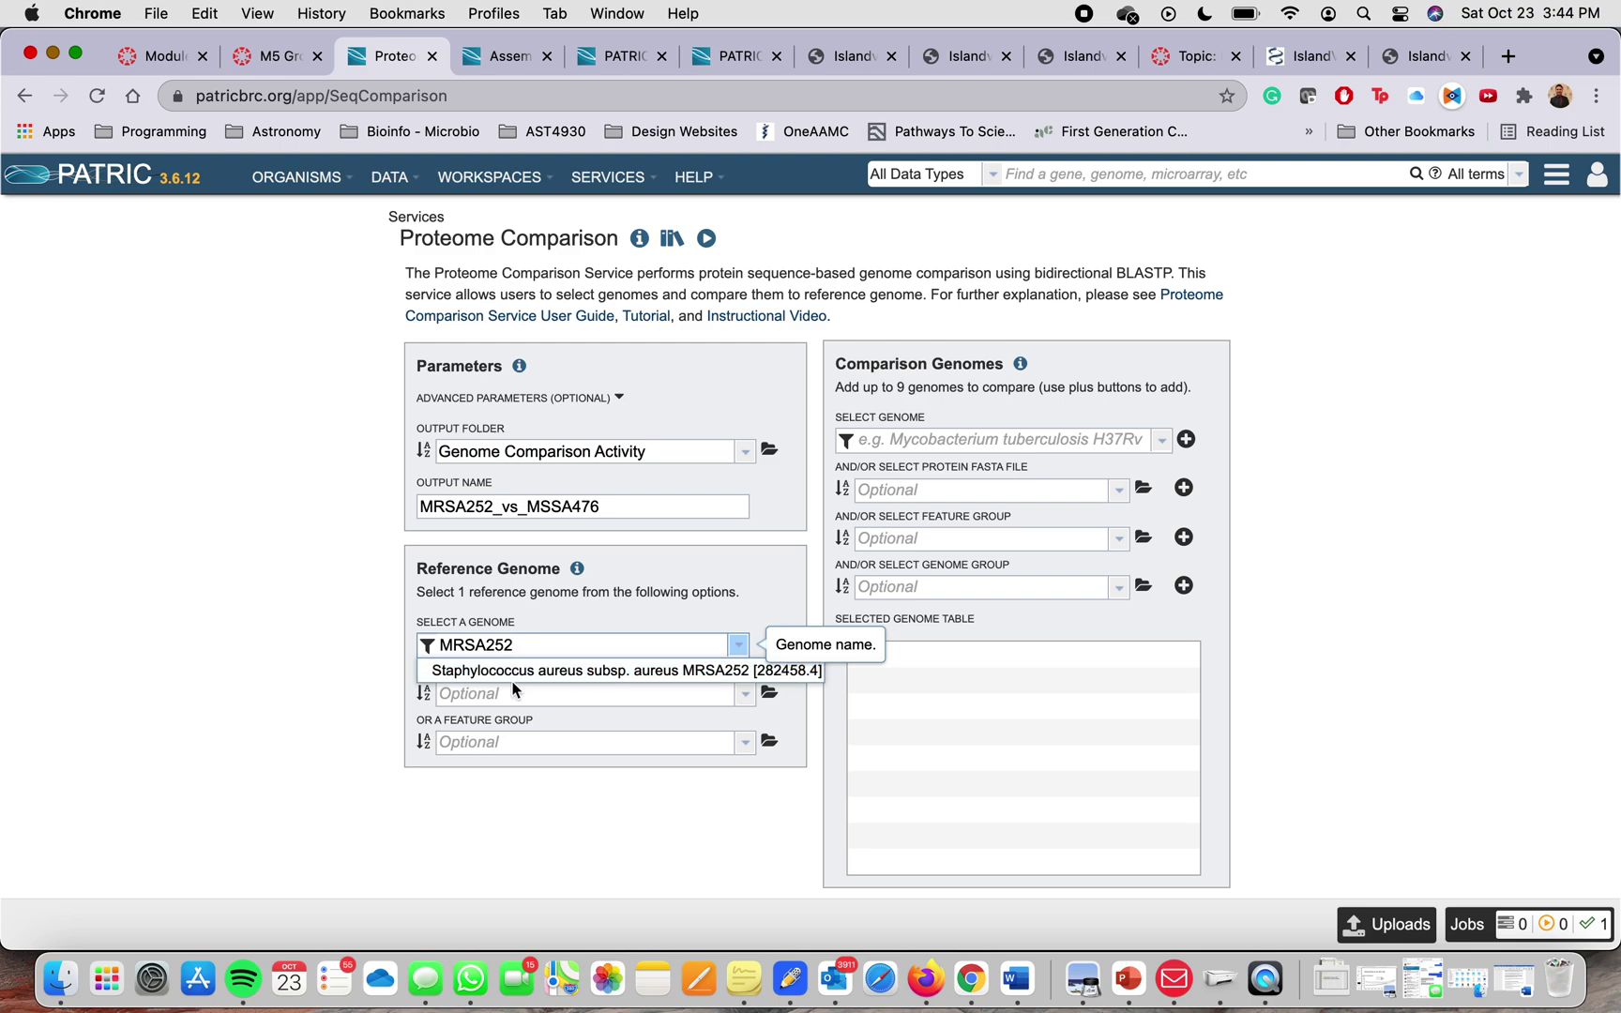
left_click(574, 673)
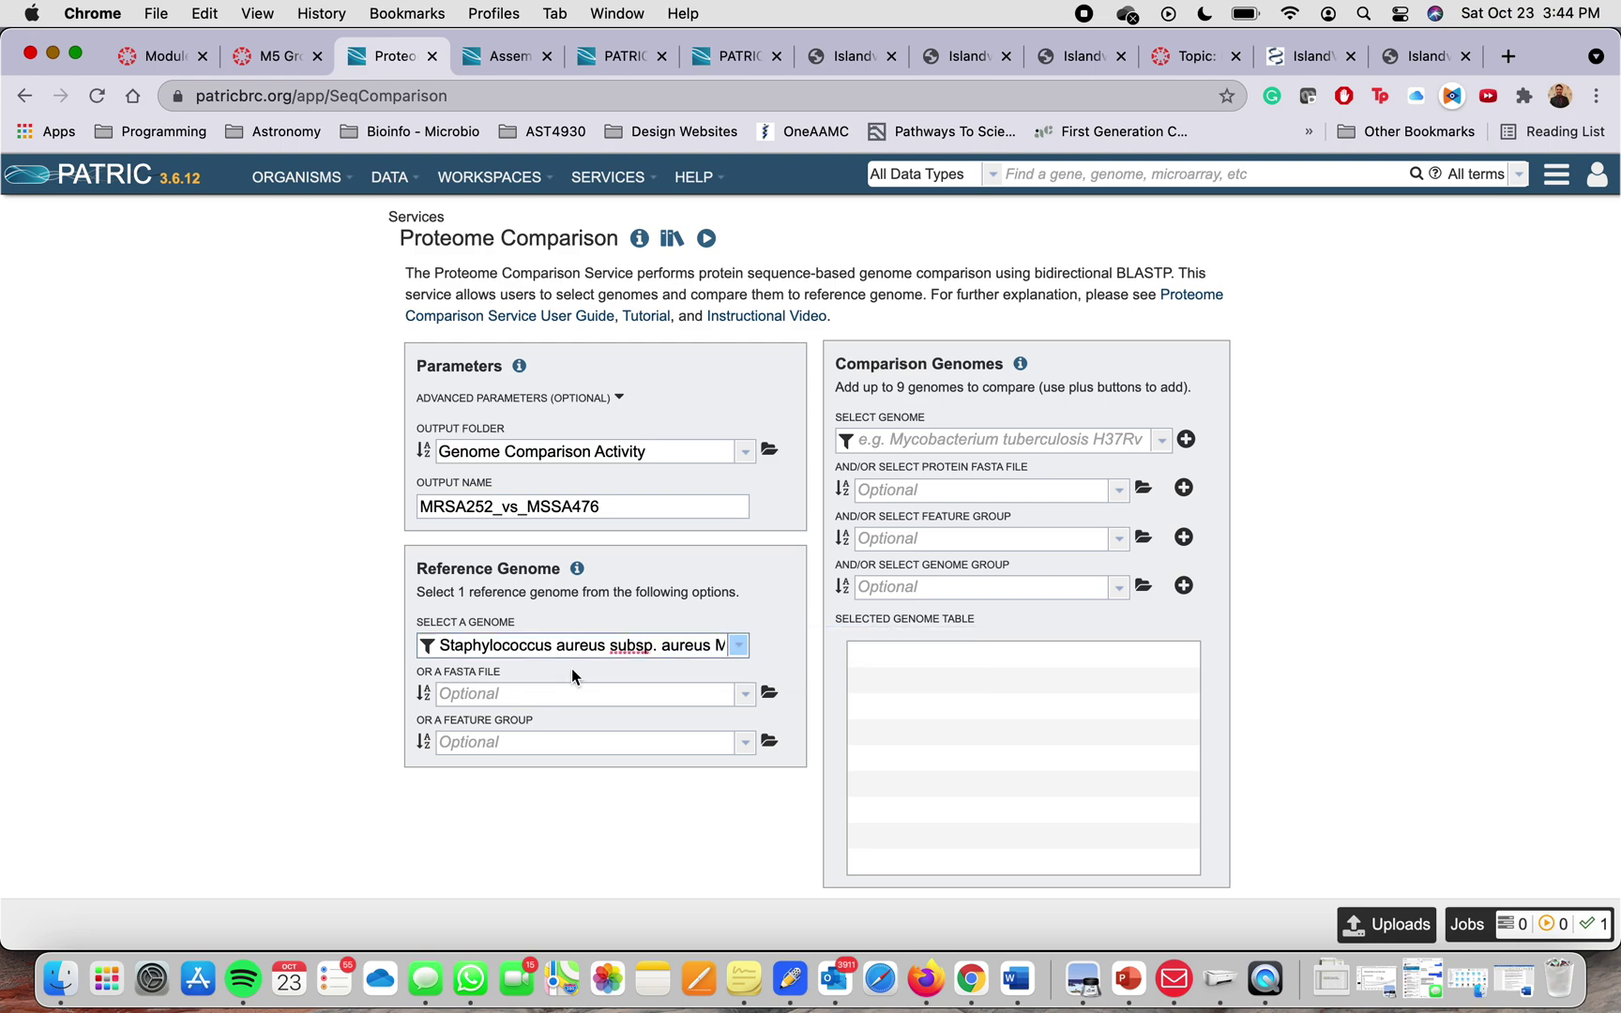
left_click(769, 695)
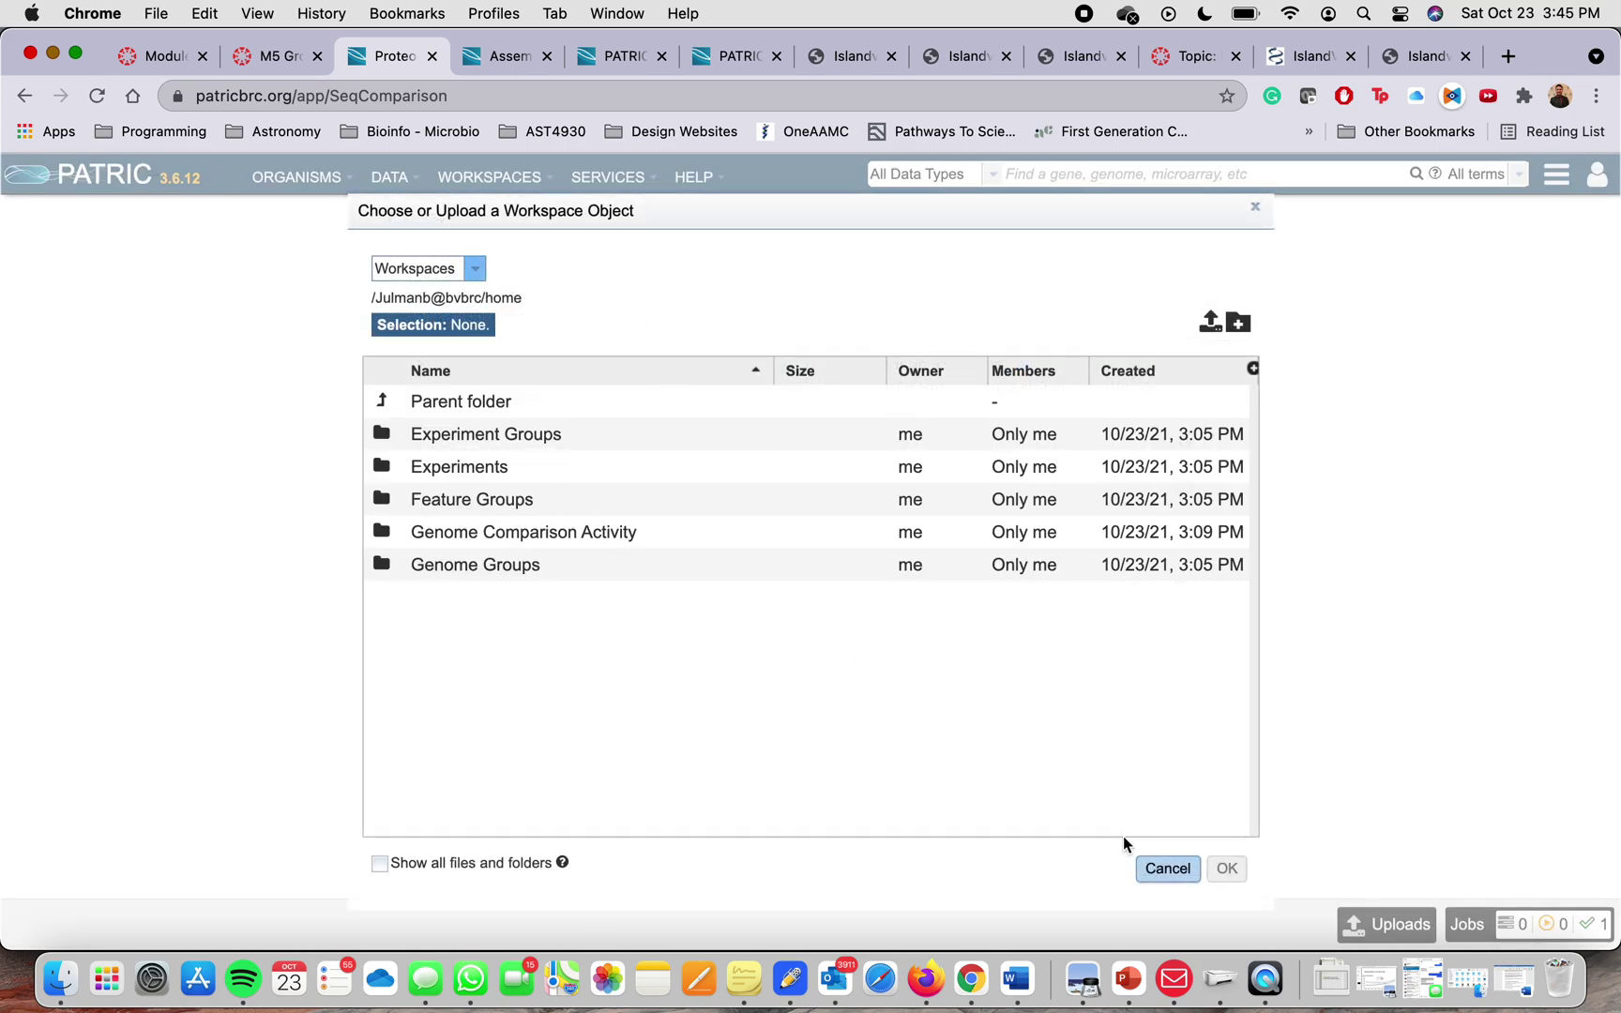
left_click(1167, 868)
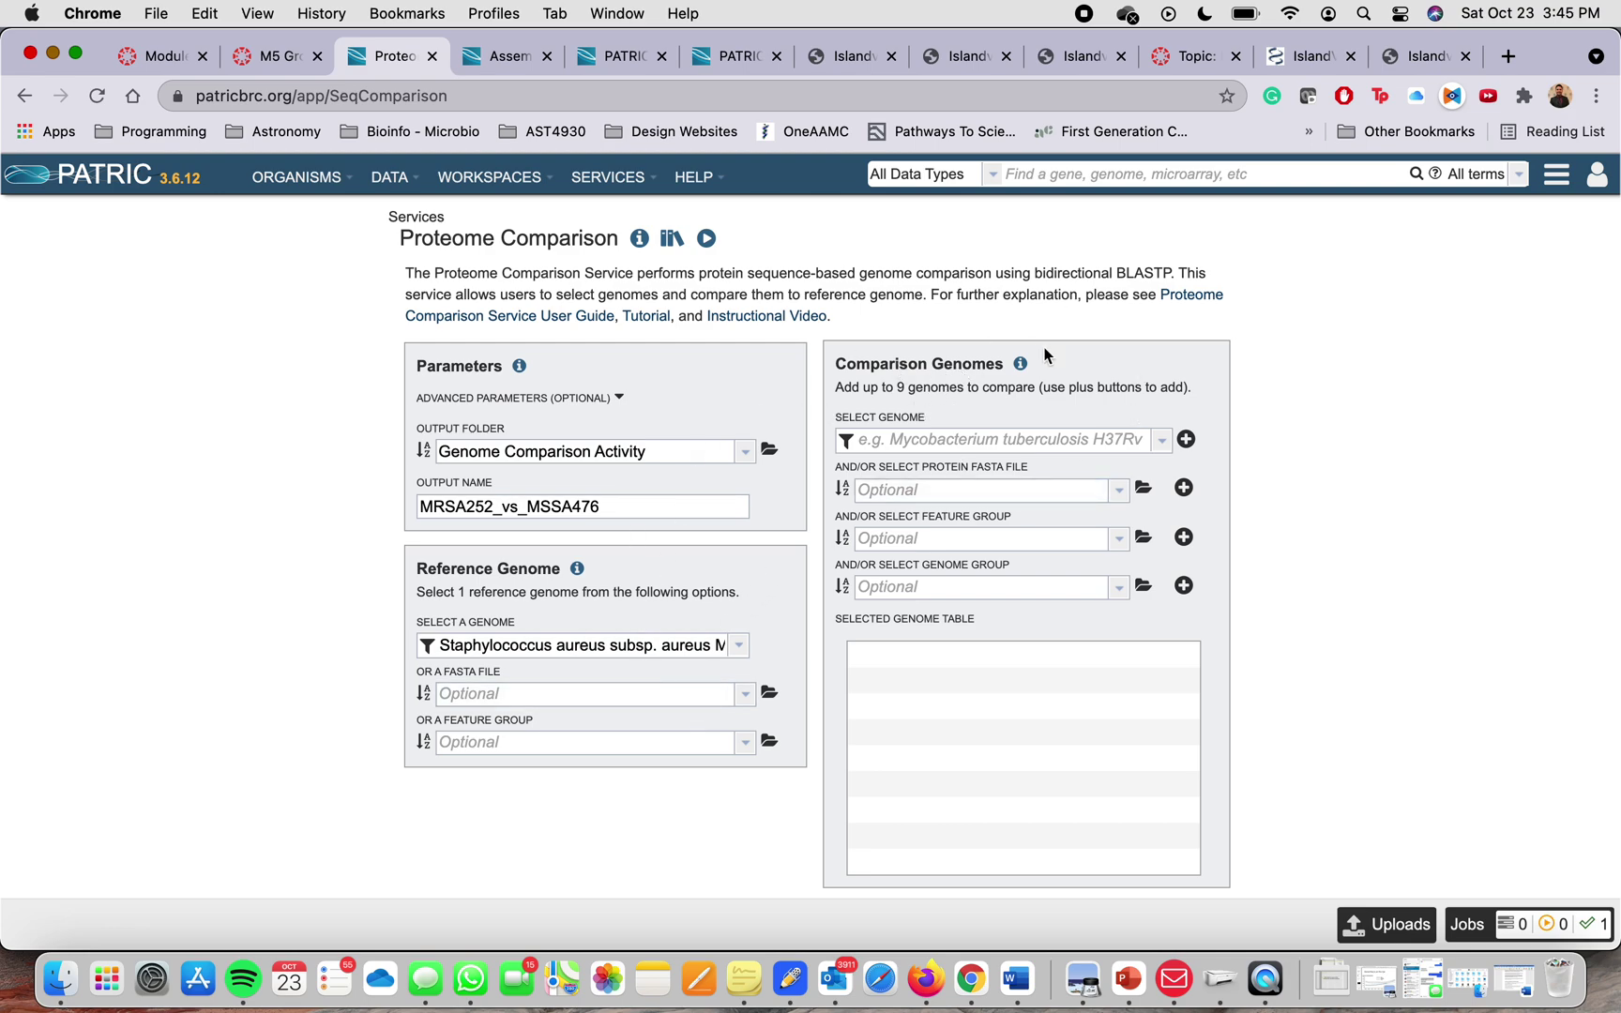
Add the MSSA476 suggestion to the comparison genomes list and submit the job.
left_click(955, 439)
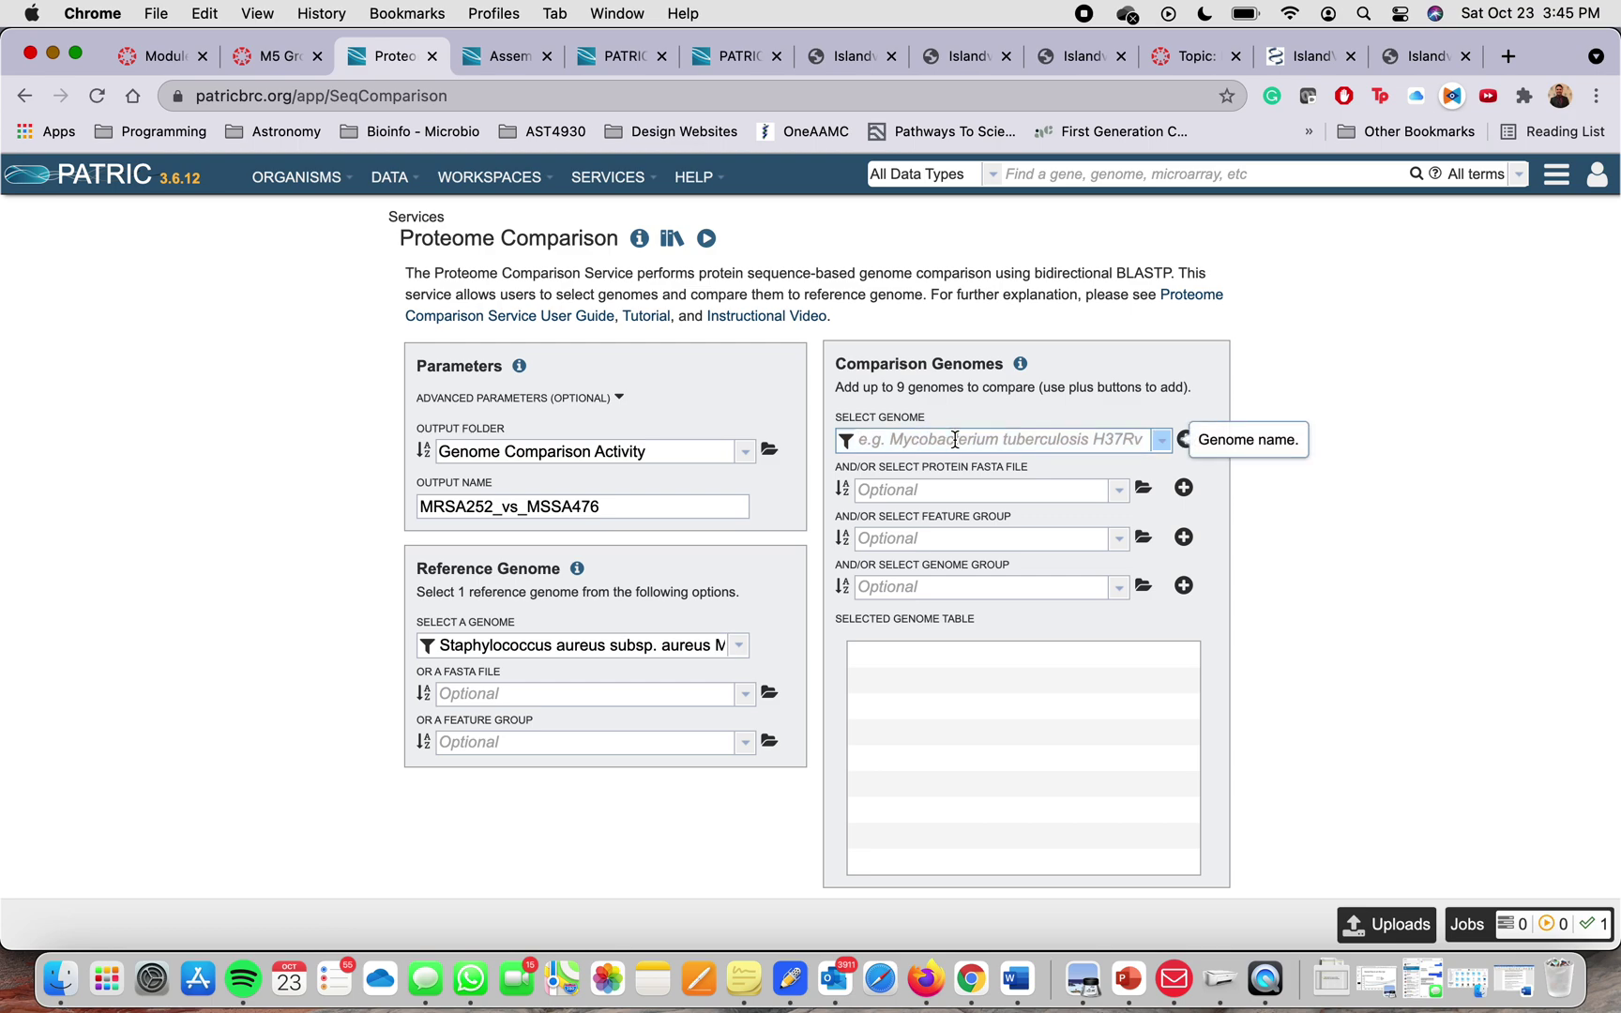
type("MSSA")
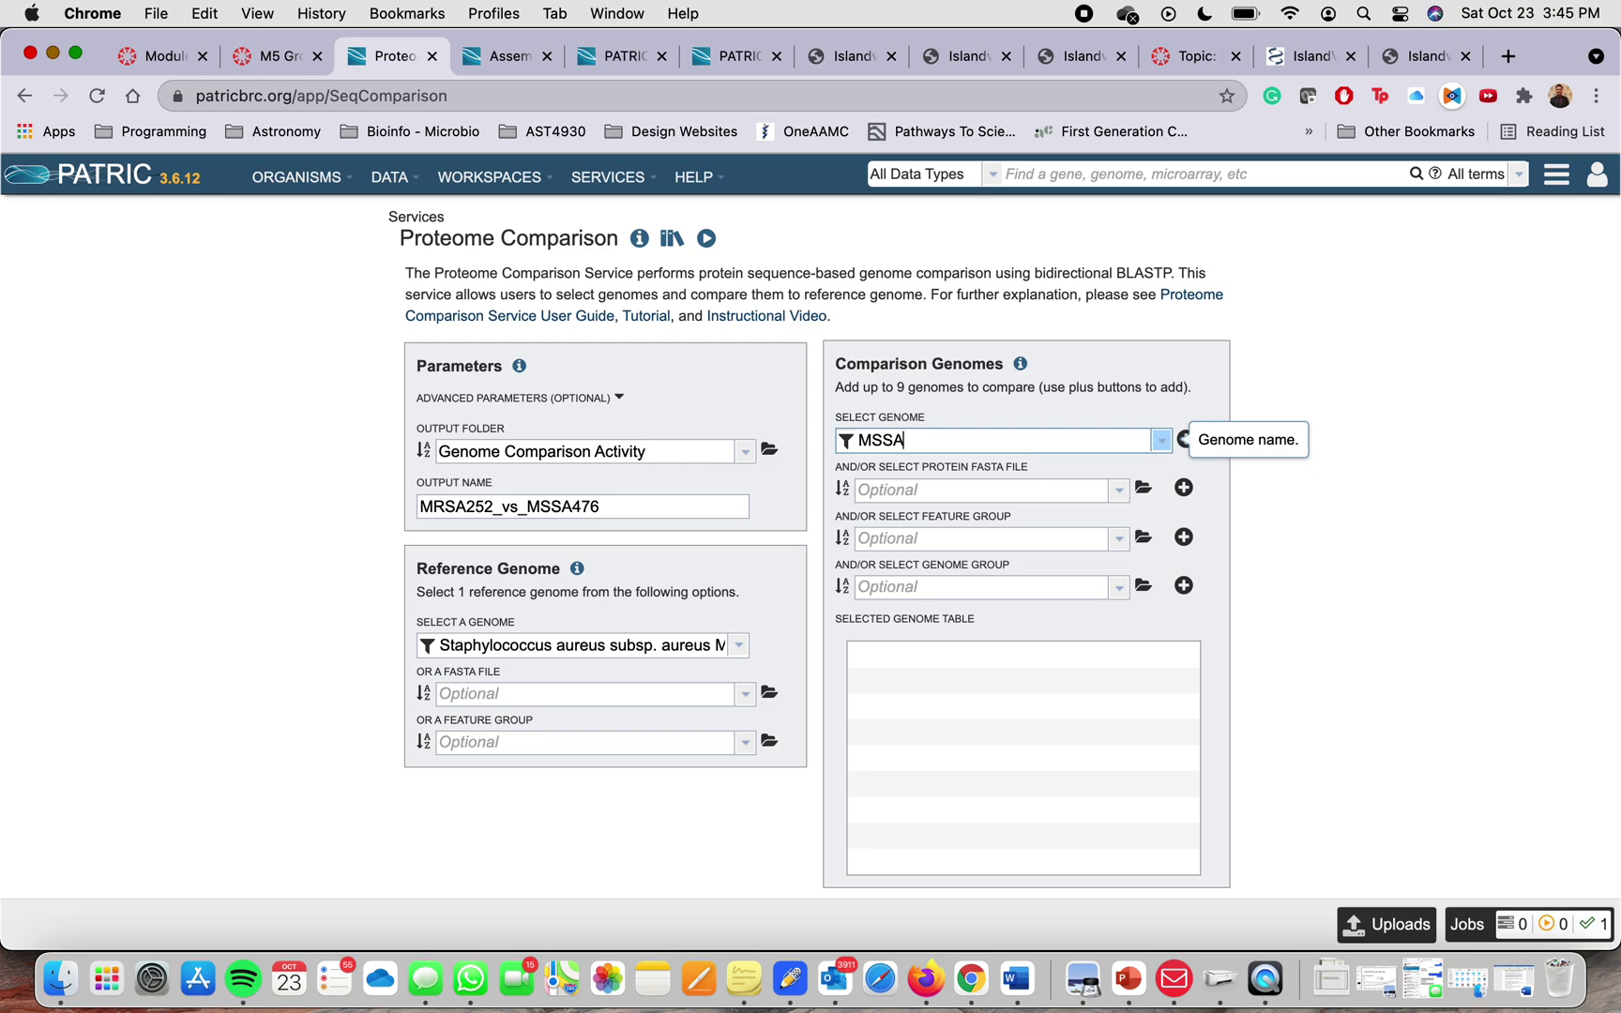
type("476")
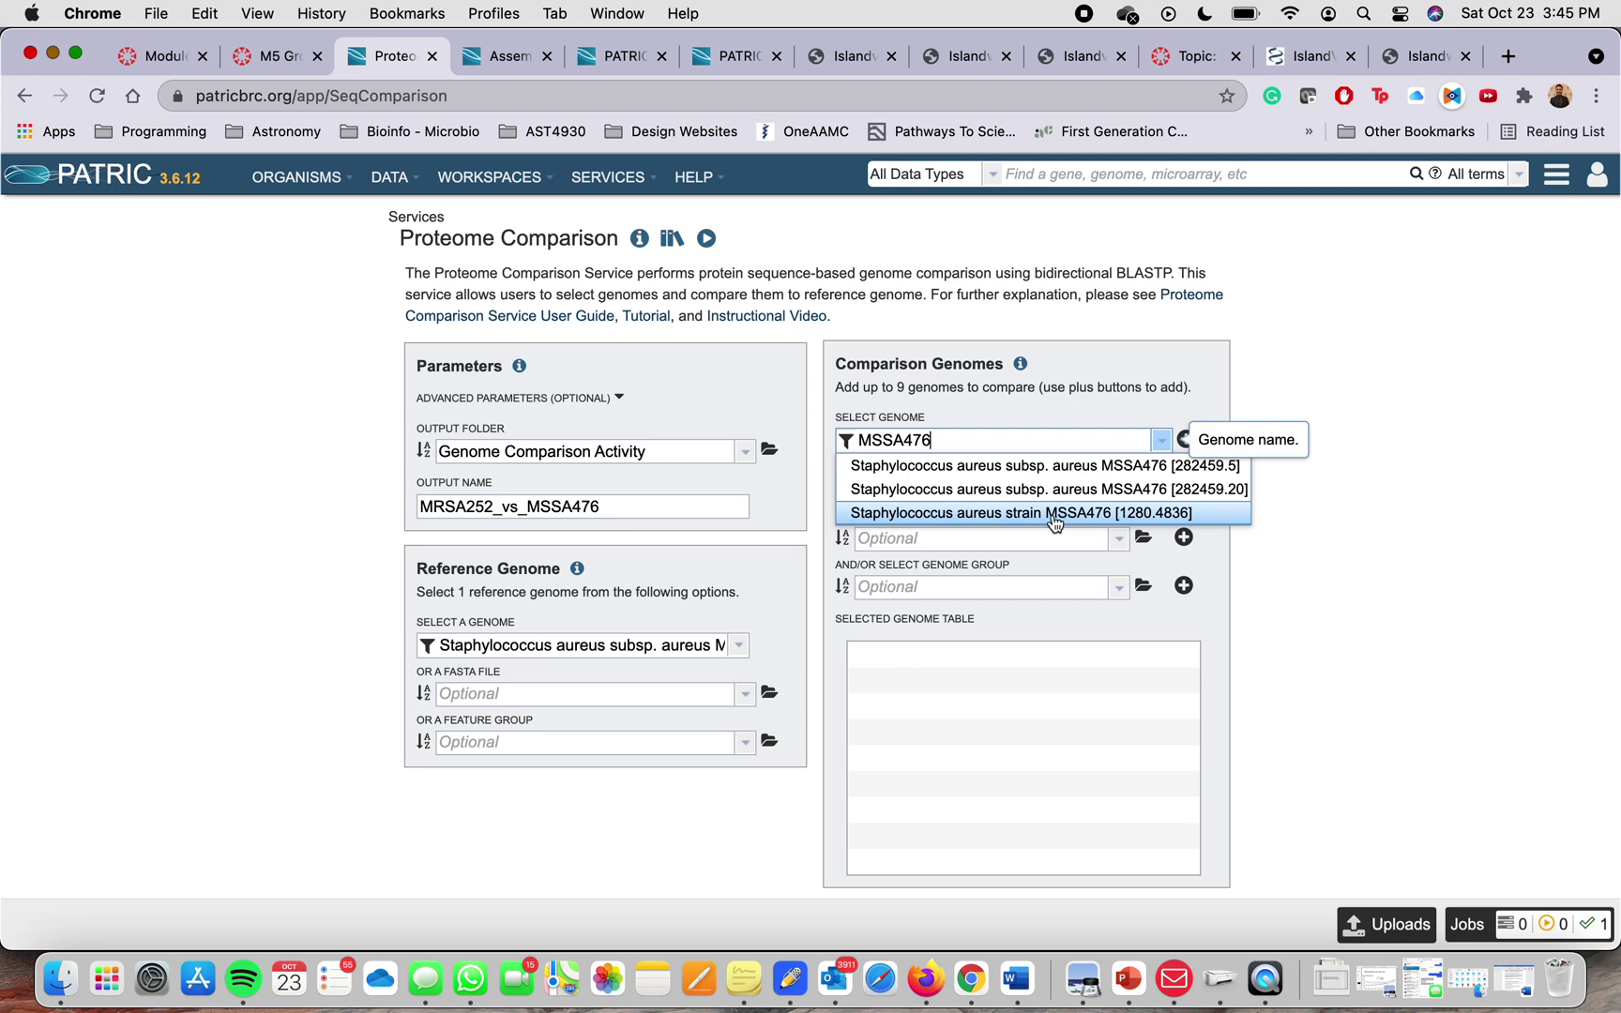
left_click(1111, 468)
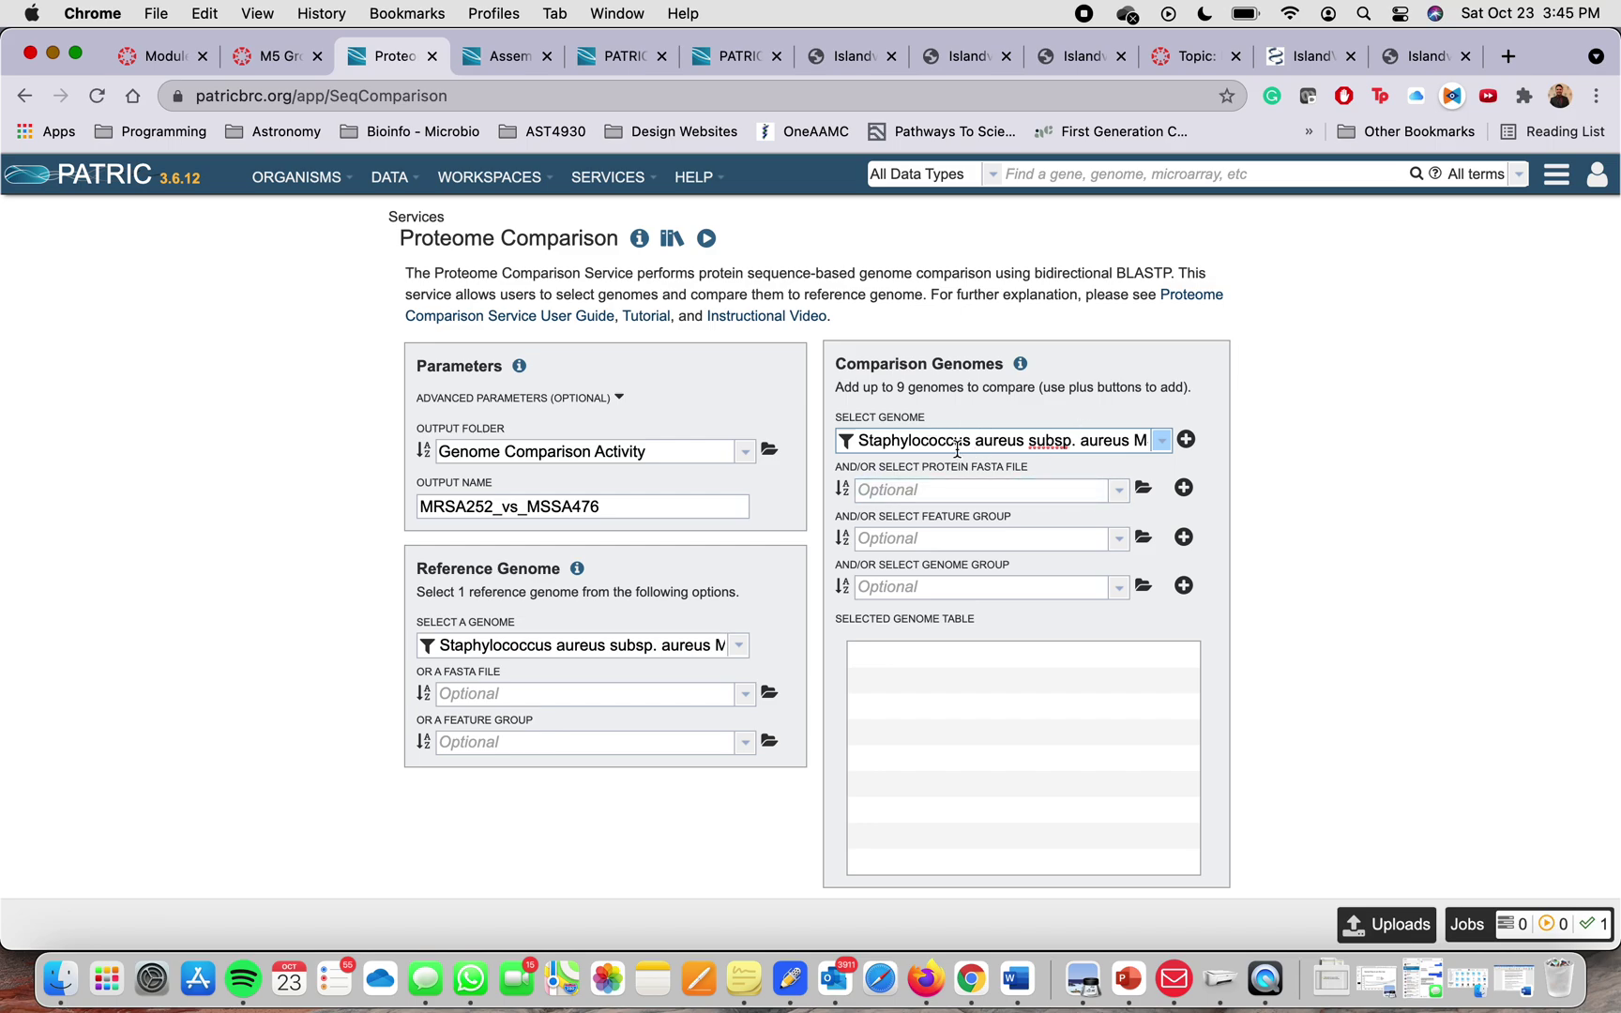
scroll(957, 448, "down", 2)
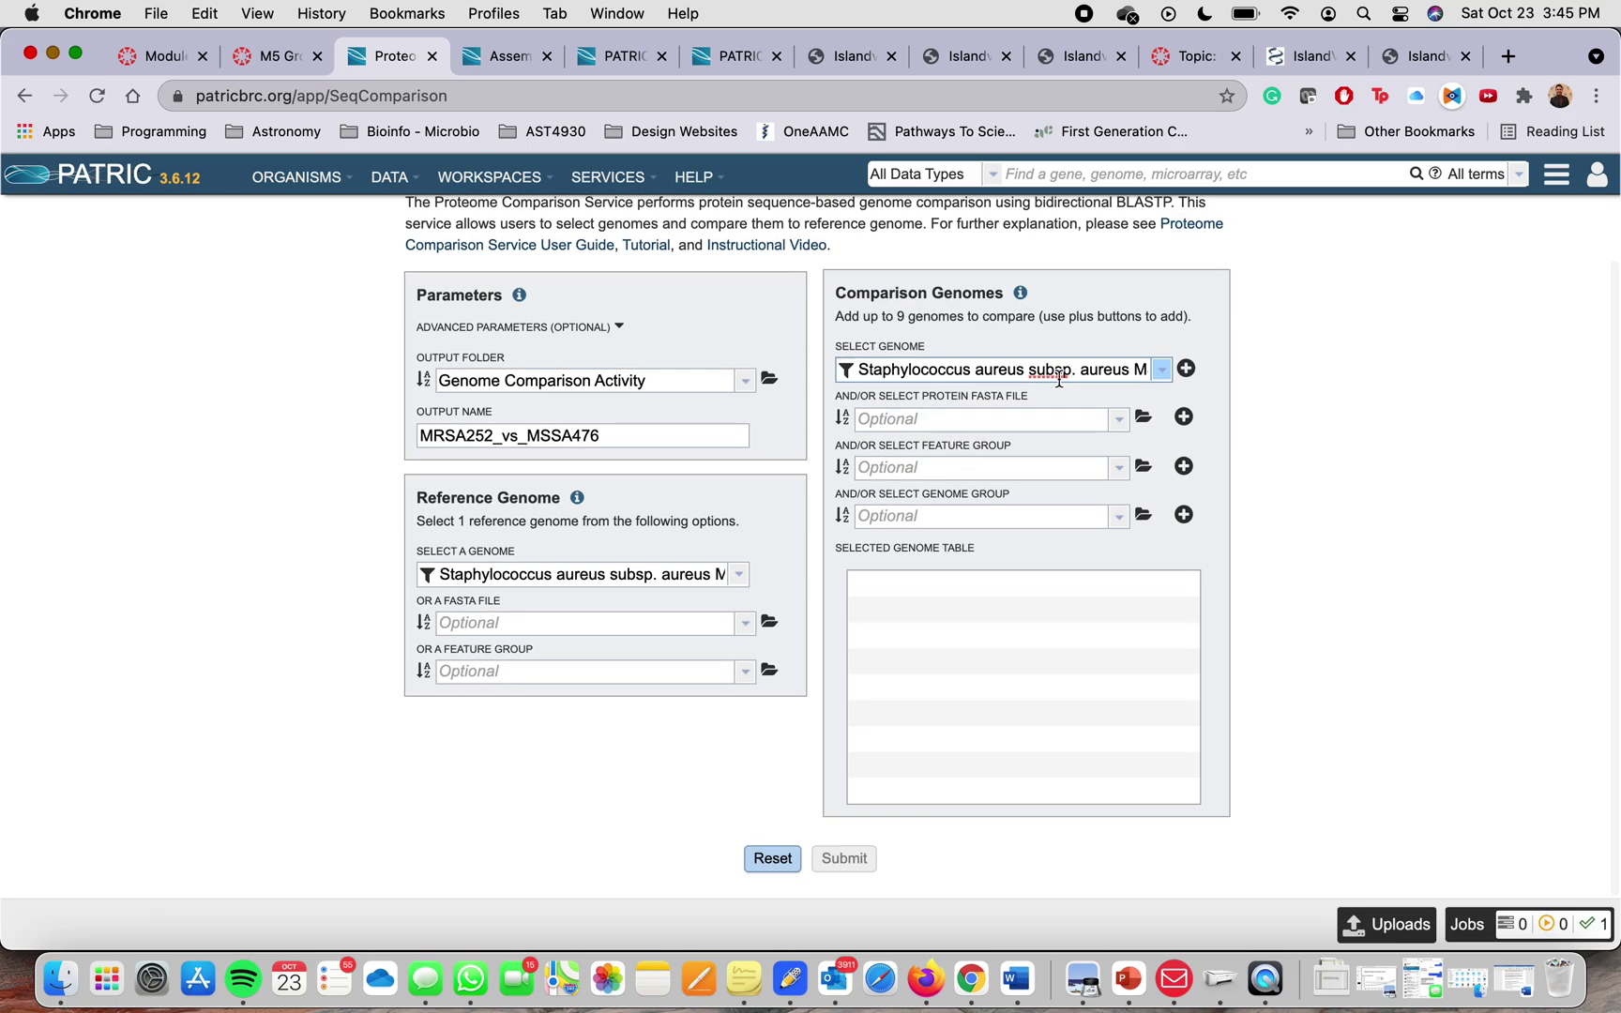
left_click(1187, 372)
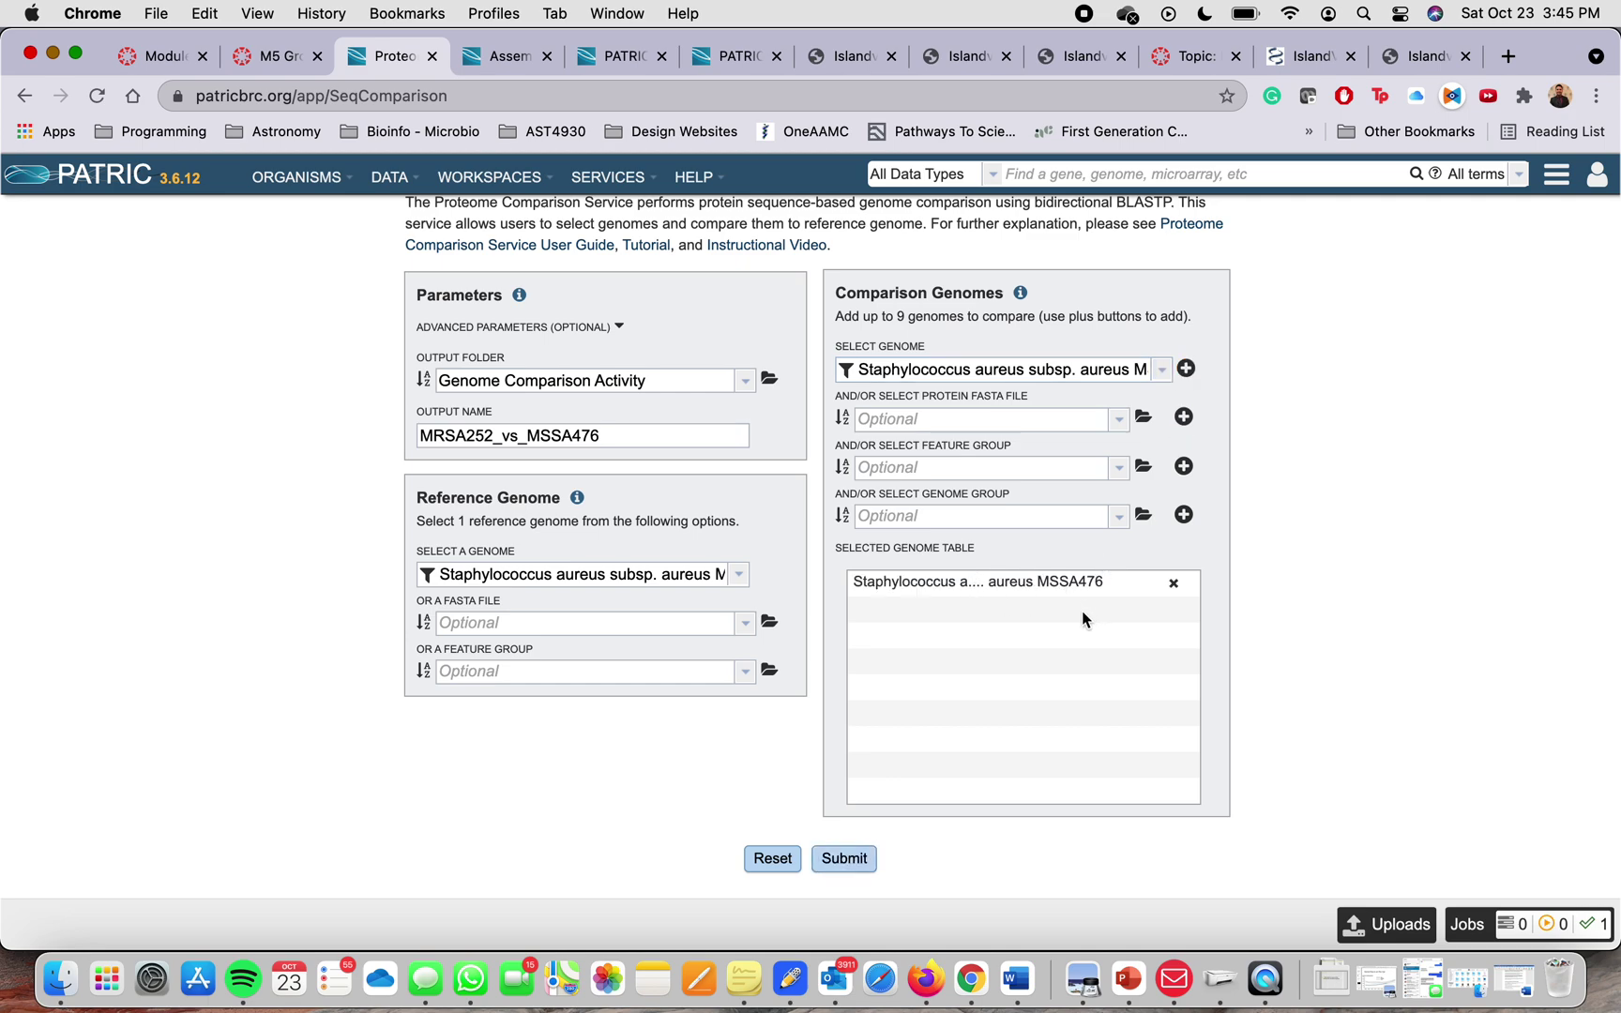
left_click(844, 859)
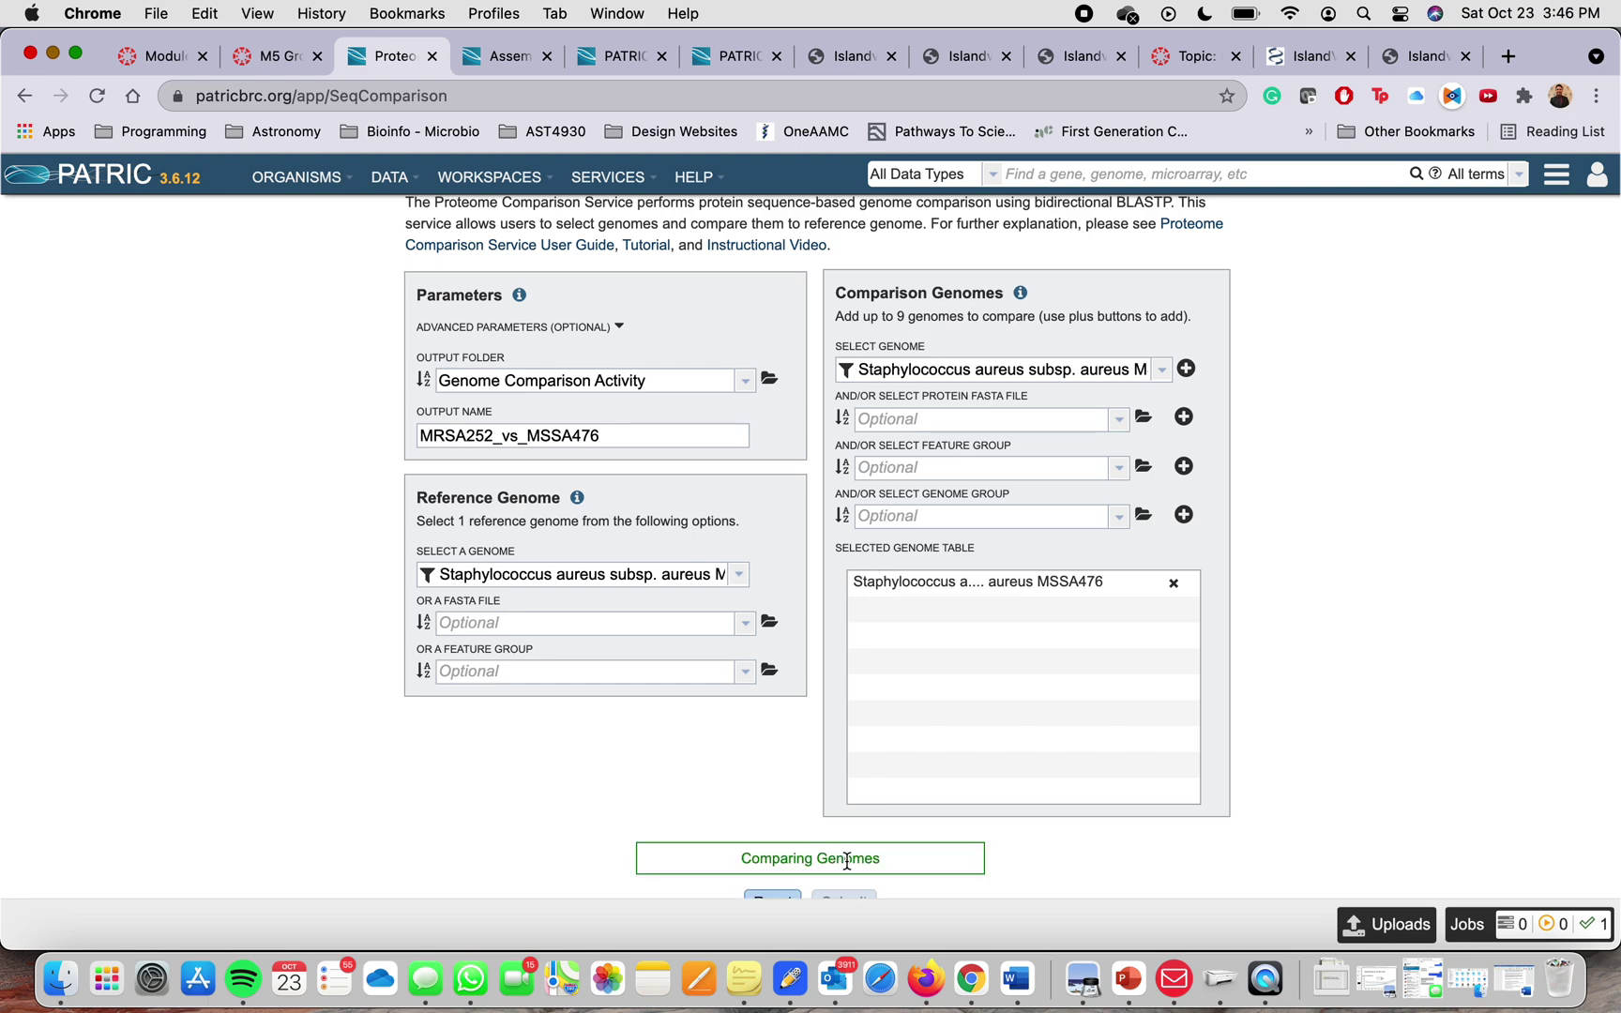
Load the PATRIC homepage (patricbrc.org) in the assembly tutorial tab.
scroll(816, 818, "down", 1)
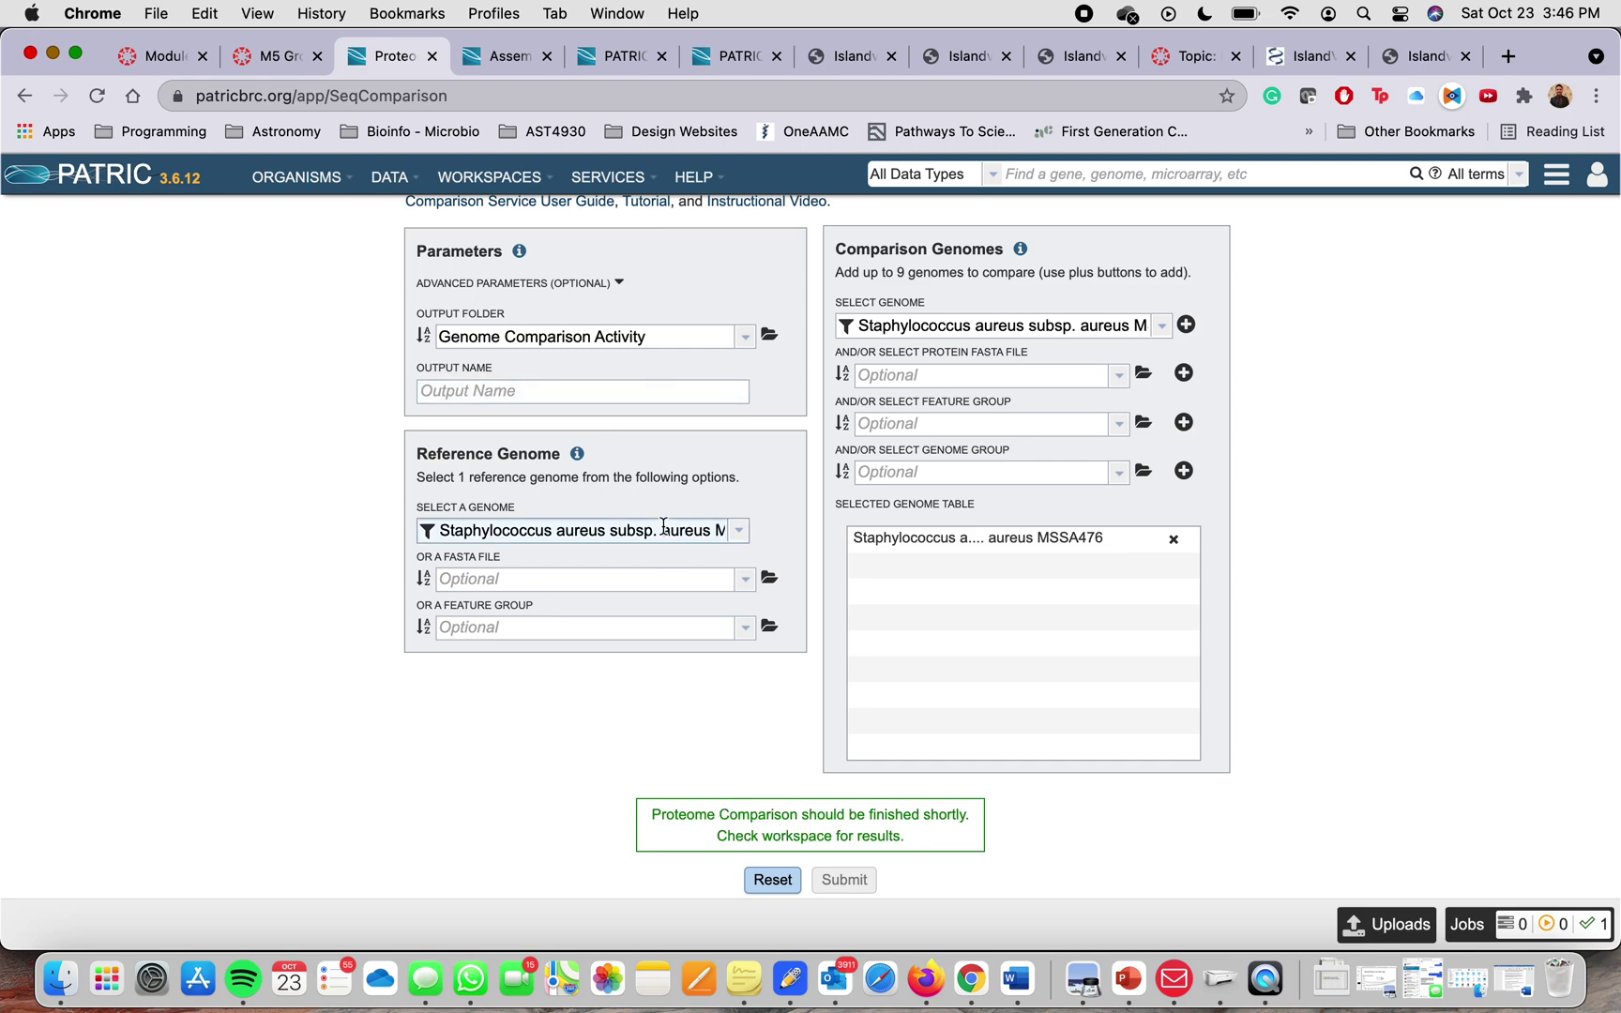
scroll(648, 482, "down", 1)
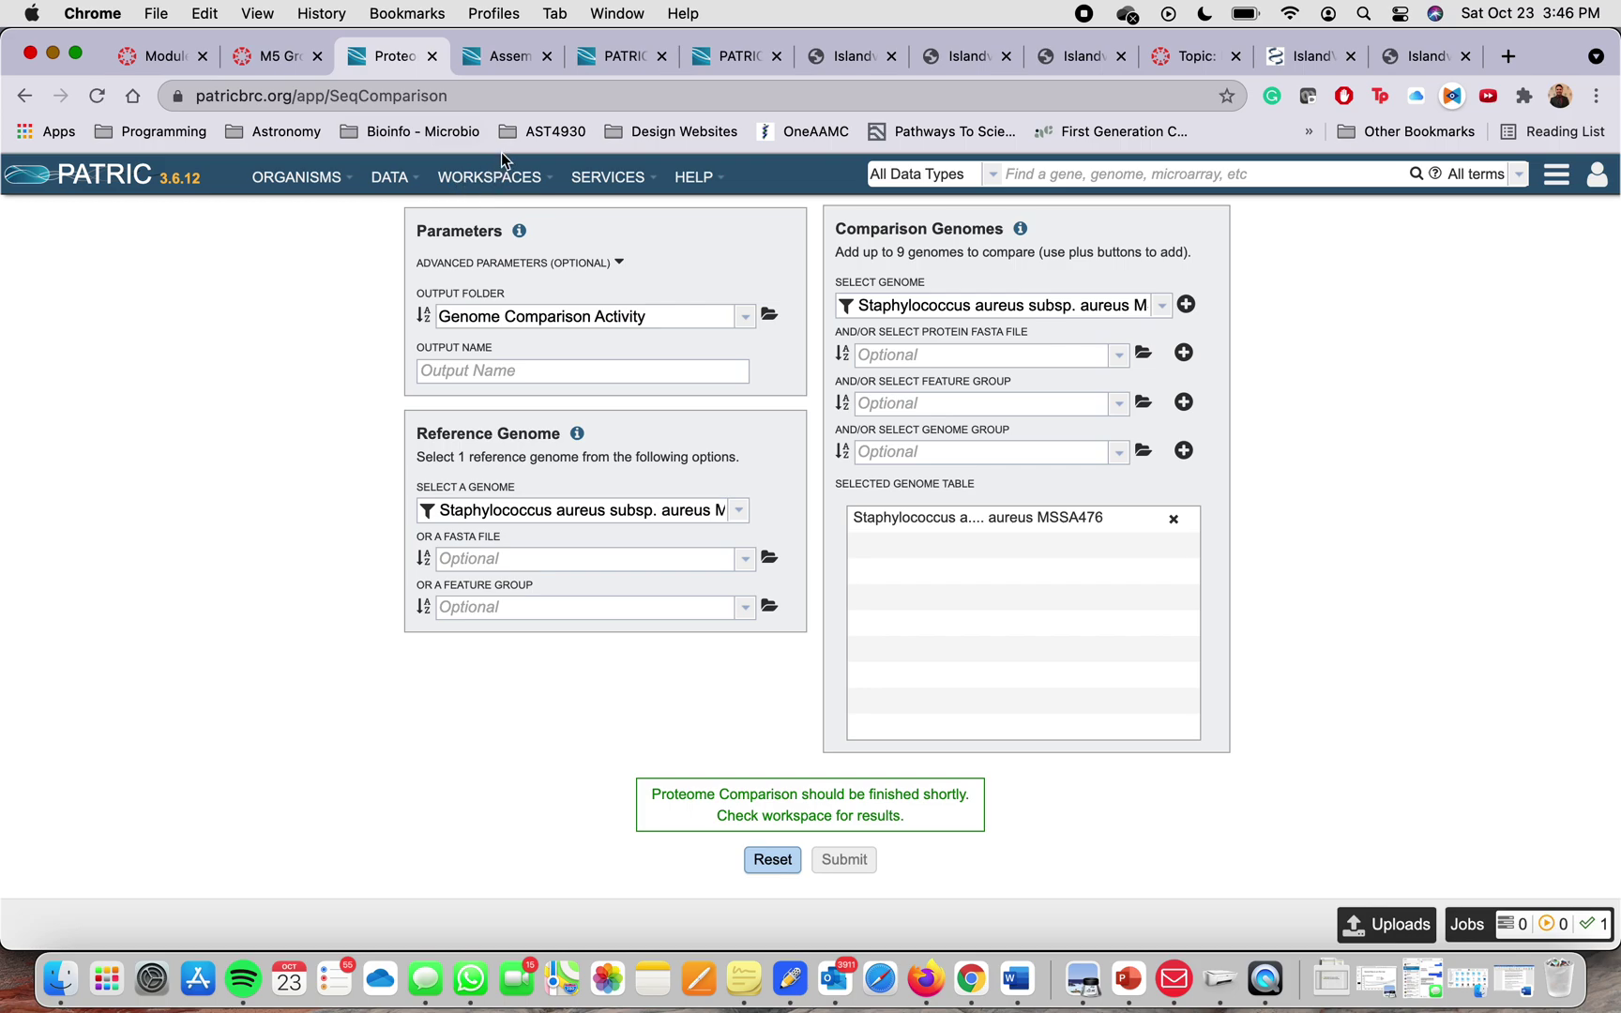
left_click(504, 58)
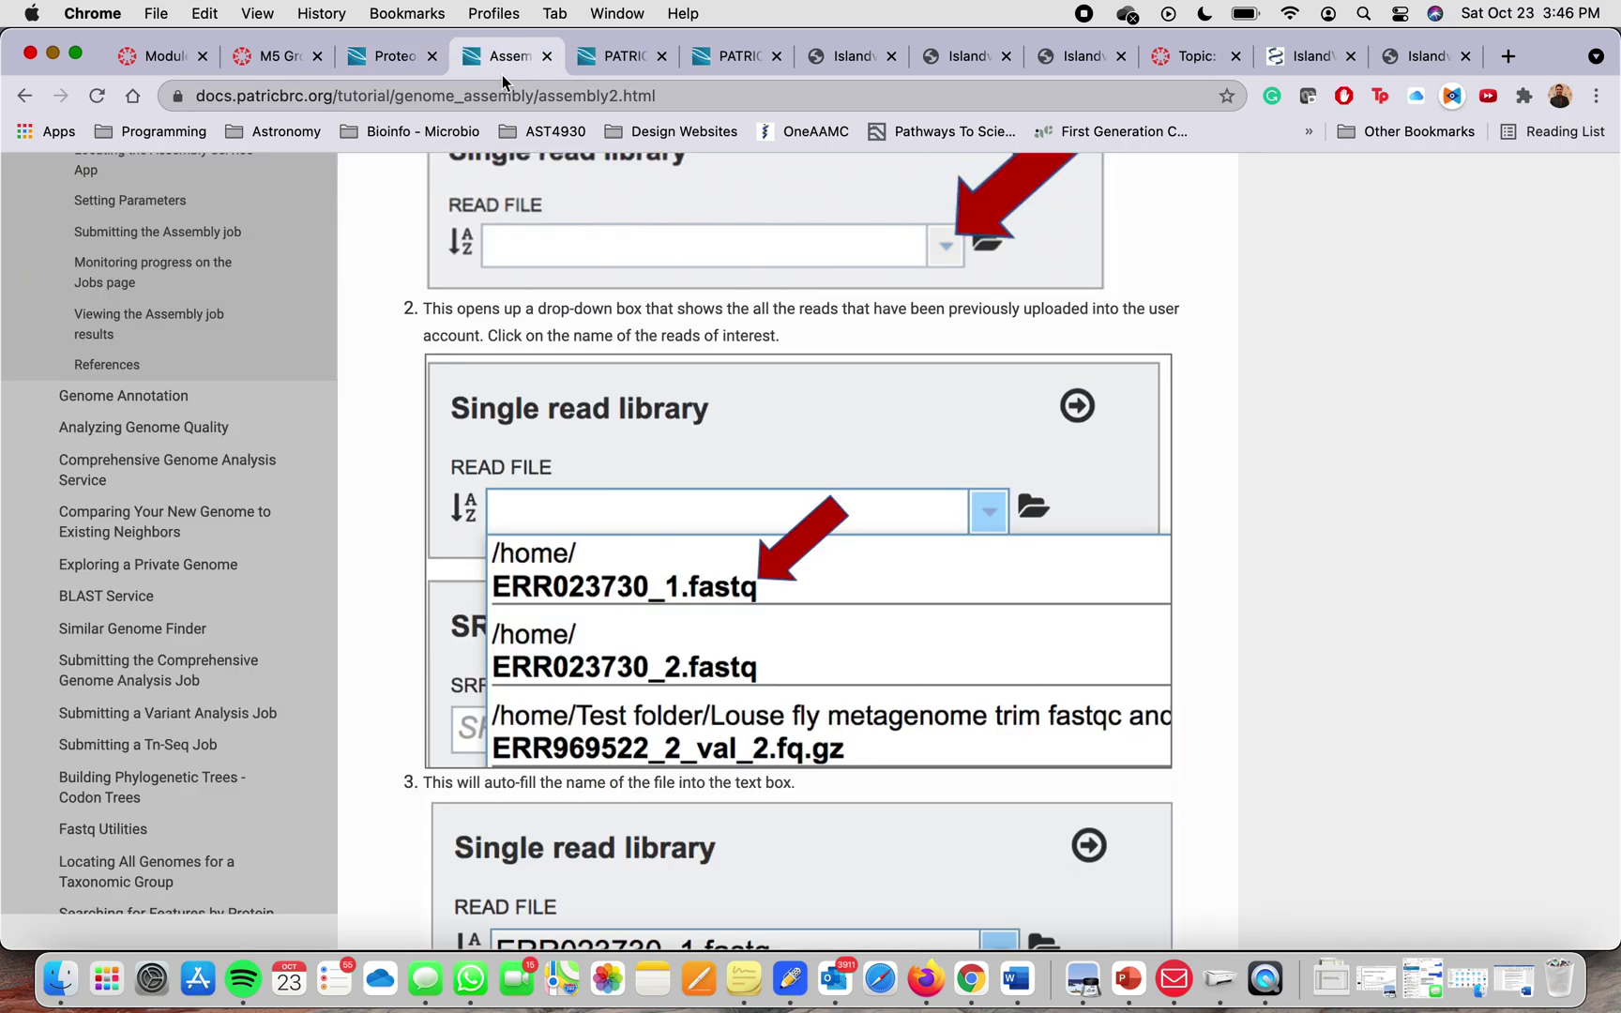
left_click(508, 100)
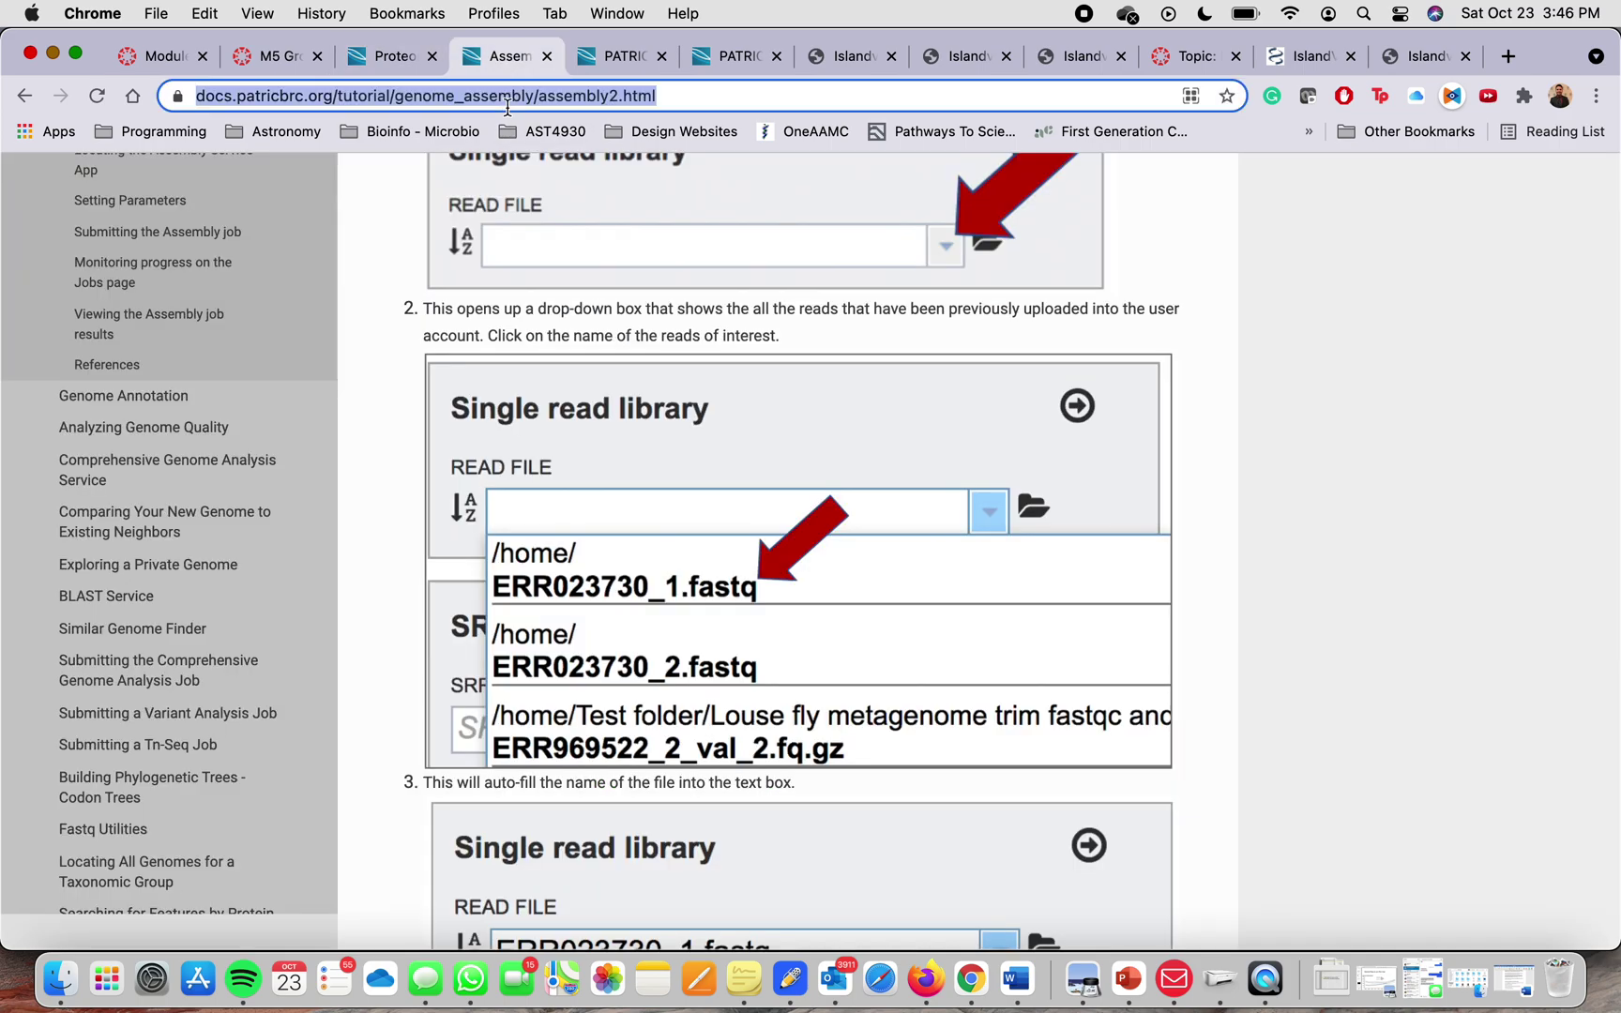
type("patr")
key("Return")
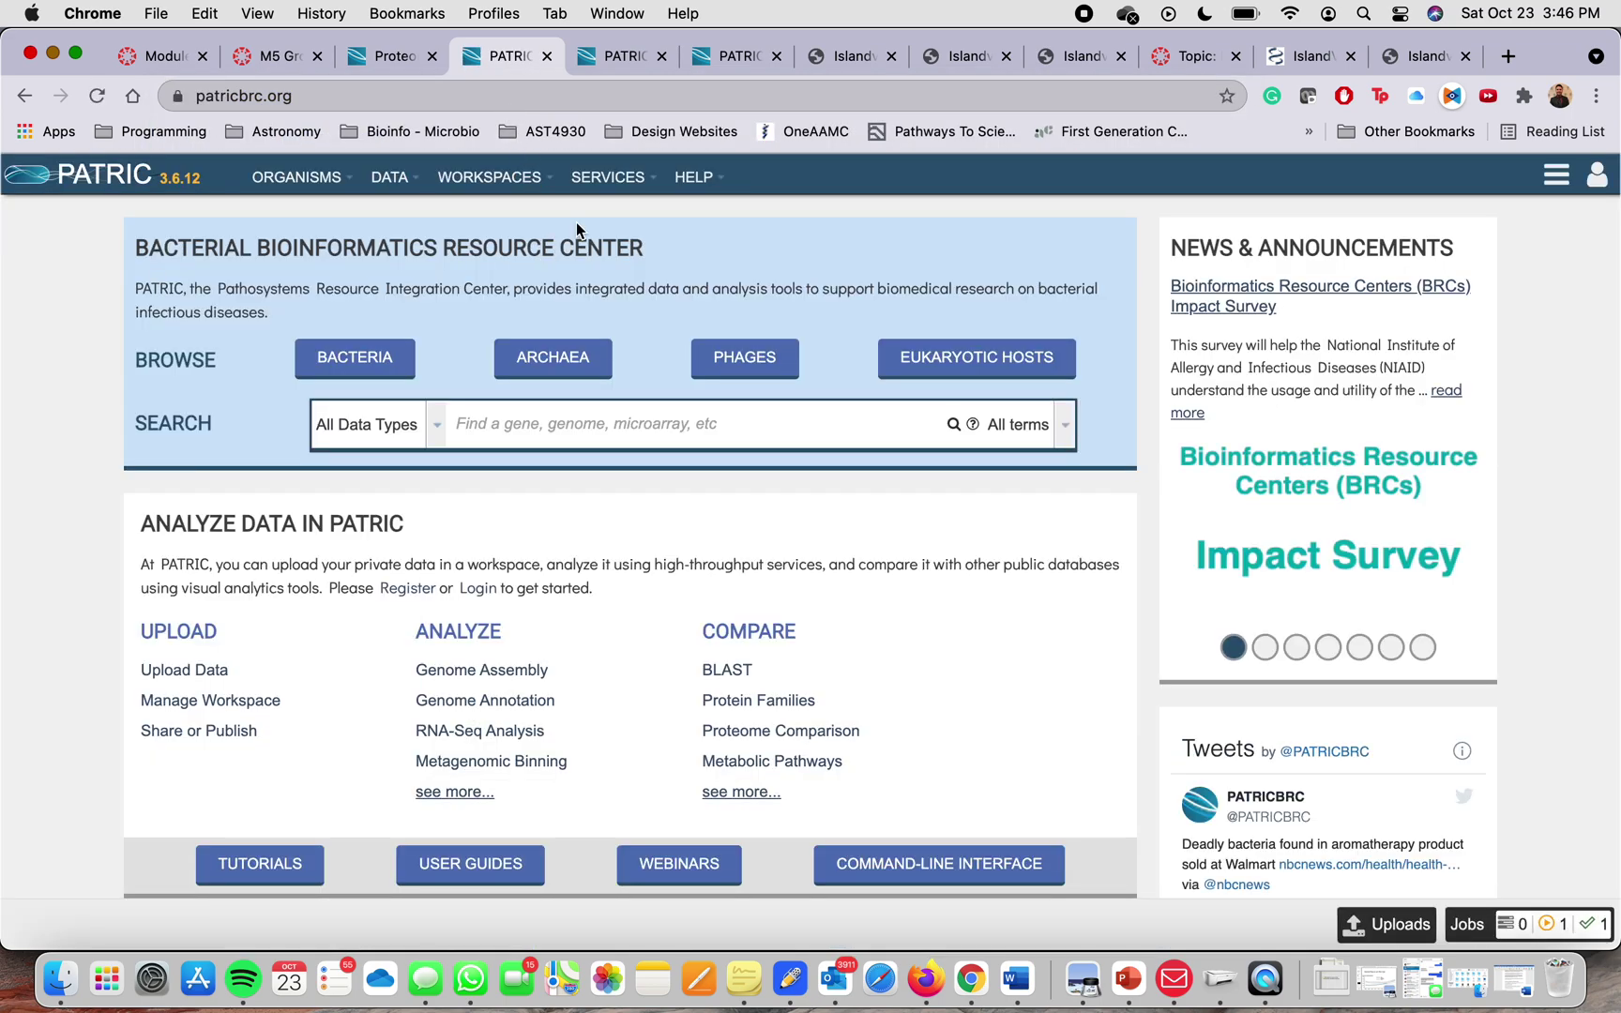
From Workspaces > My Jobs, open the completed MRSA252_vs_MSSA_476 Proteome Comparison results folder.
left_click(484, 186)
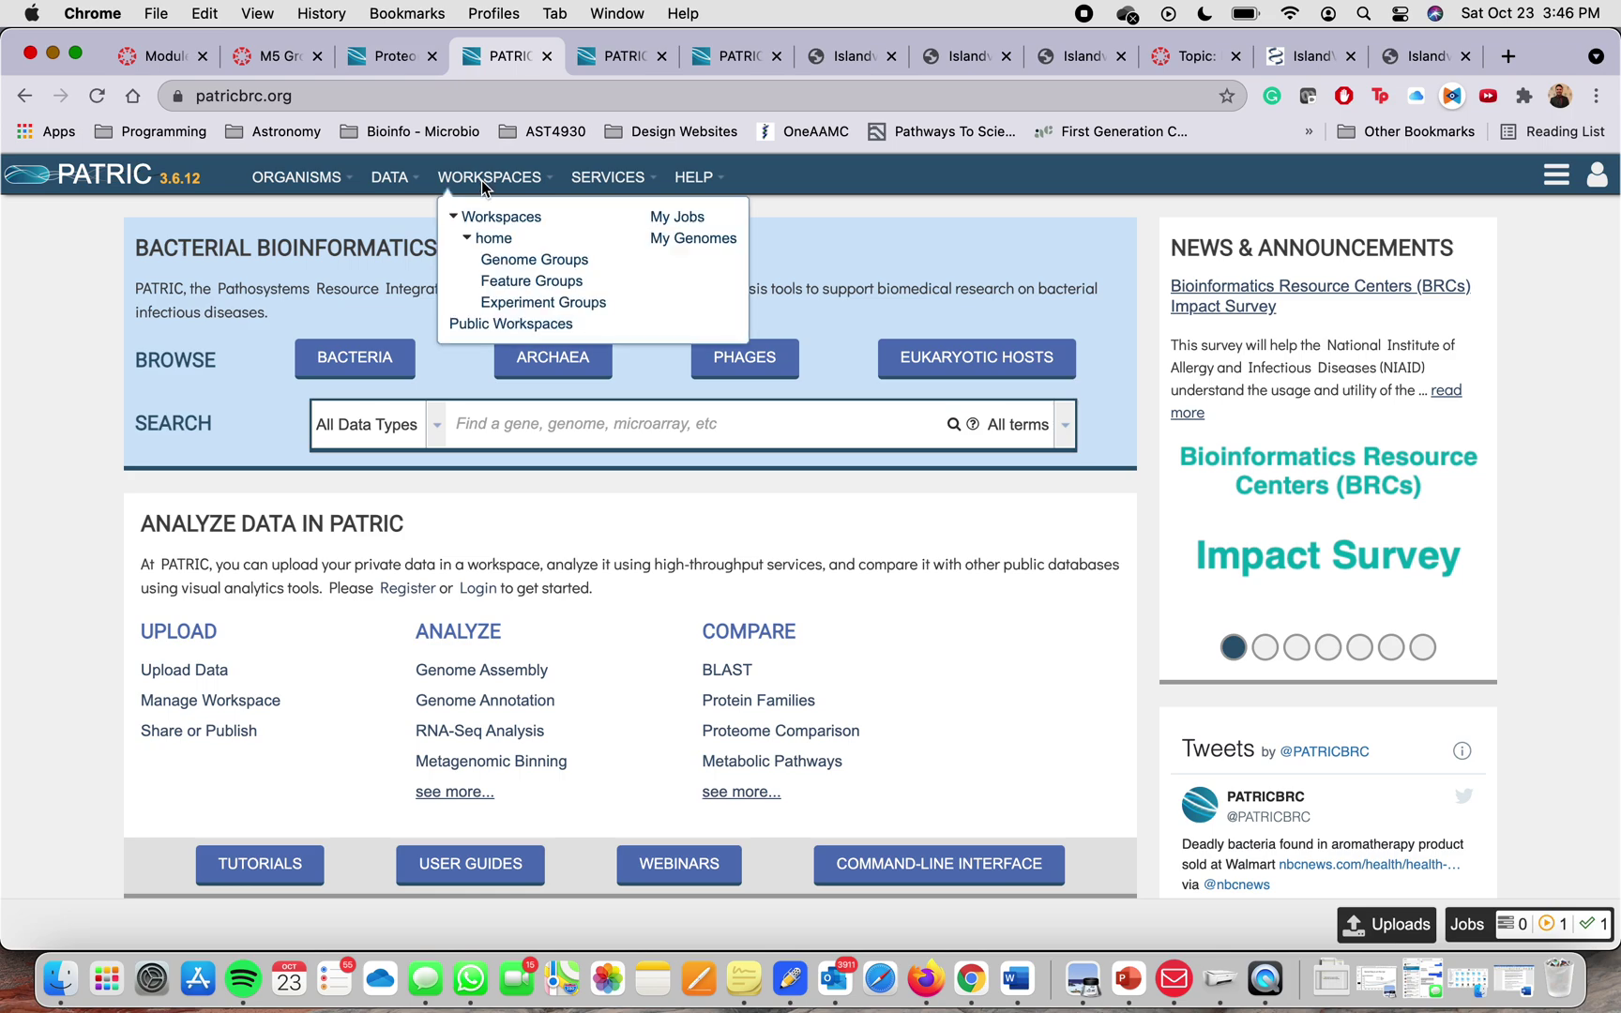
left_click(677, 222)
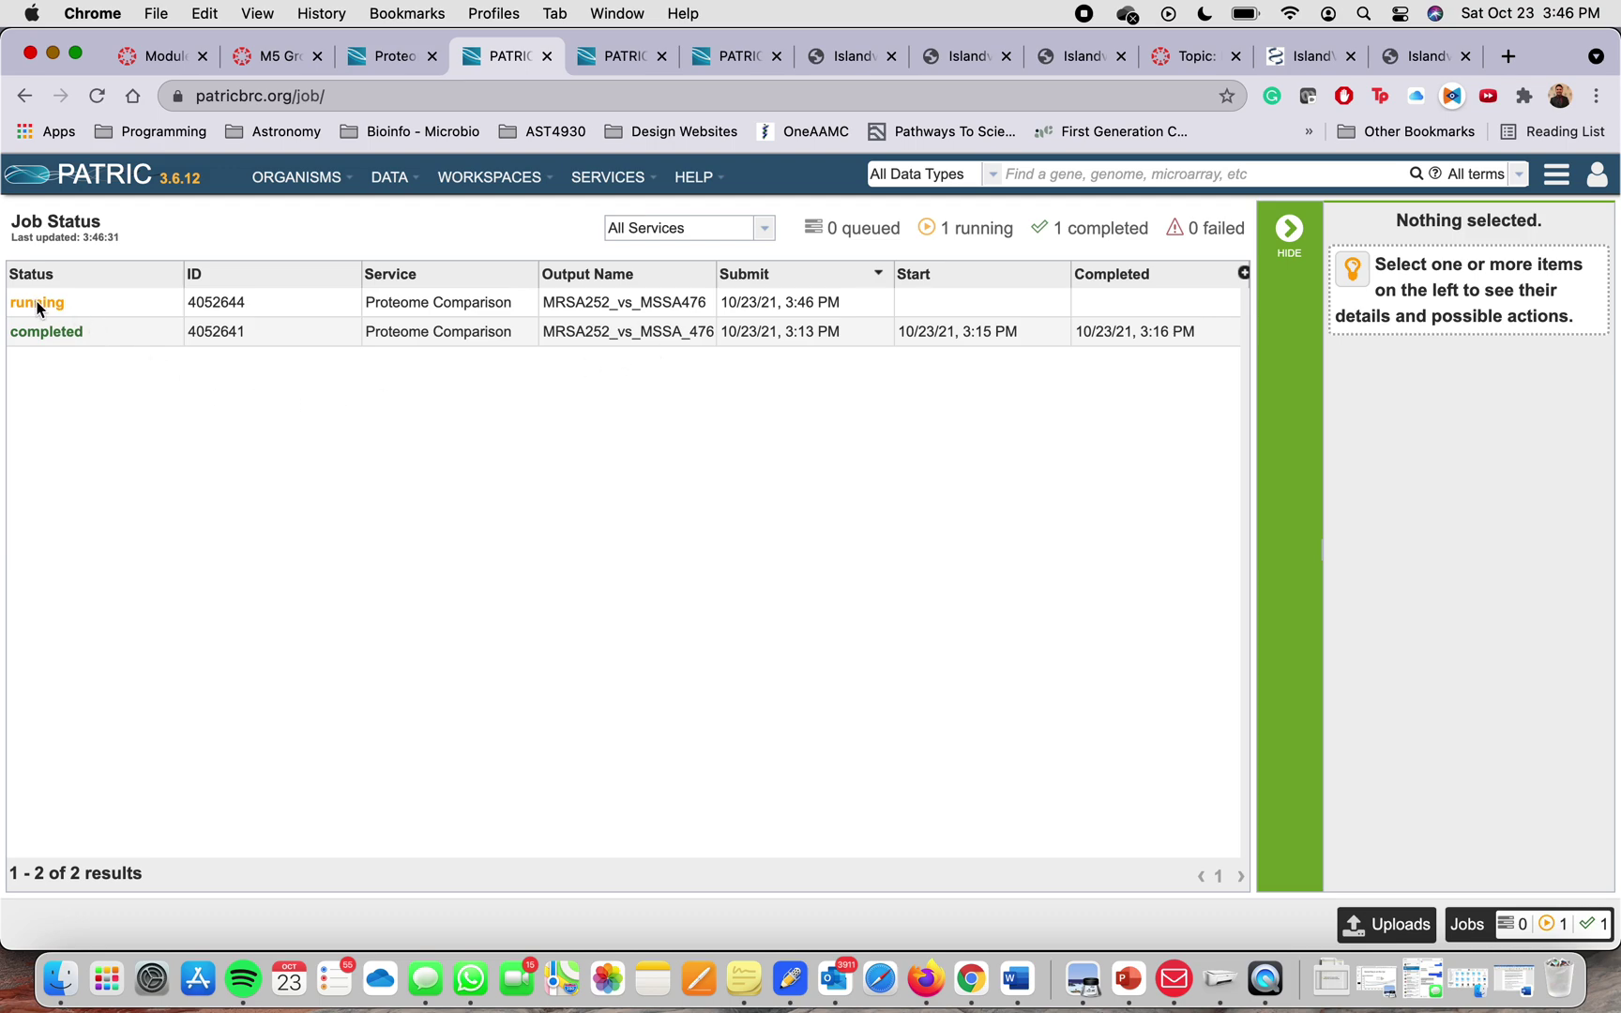
double_click(636, 331)
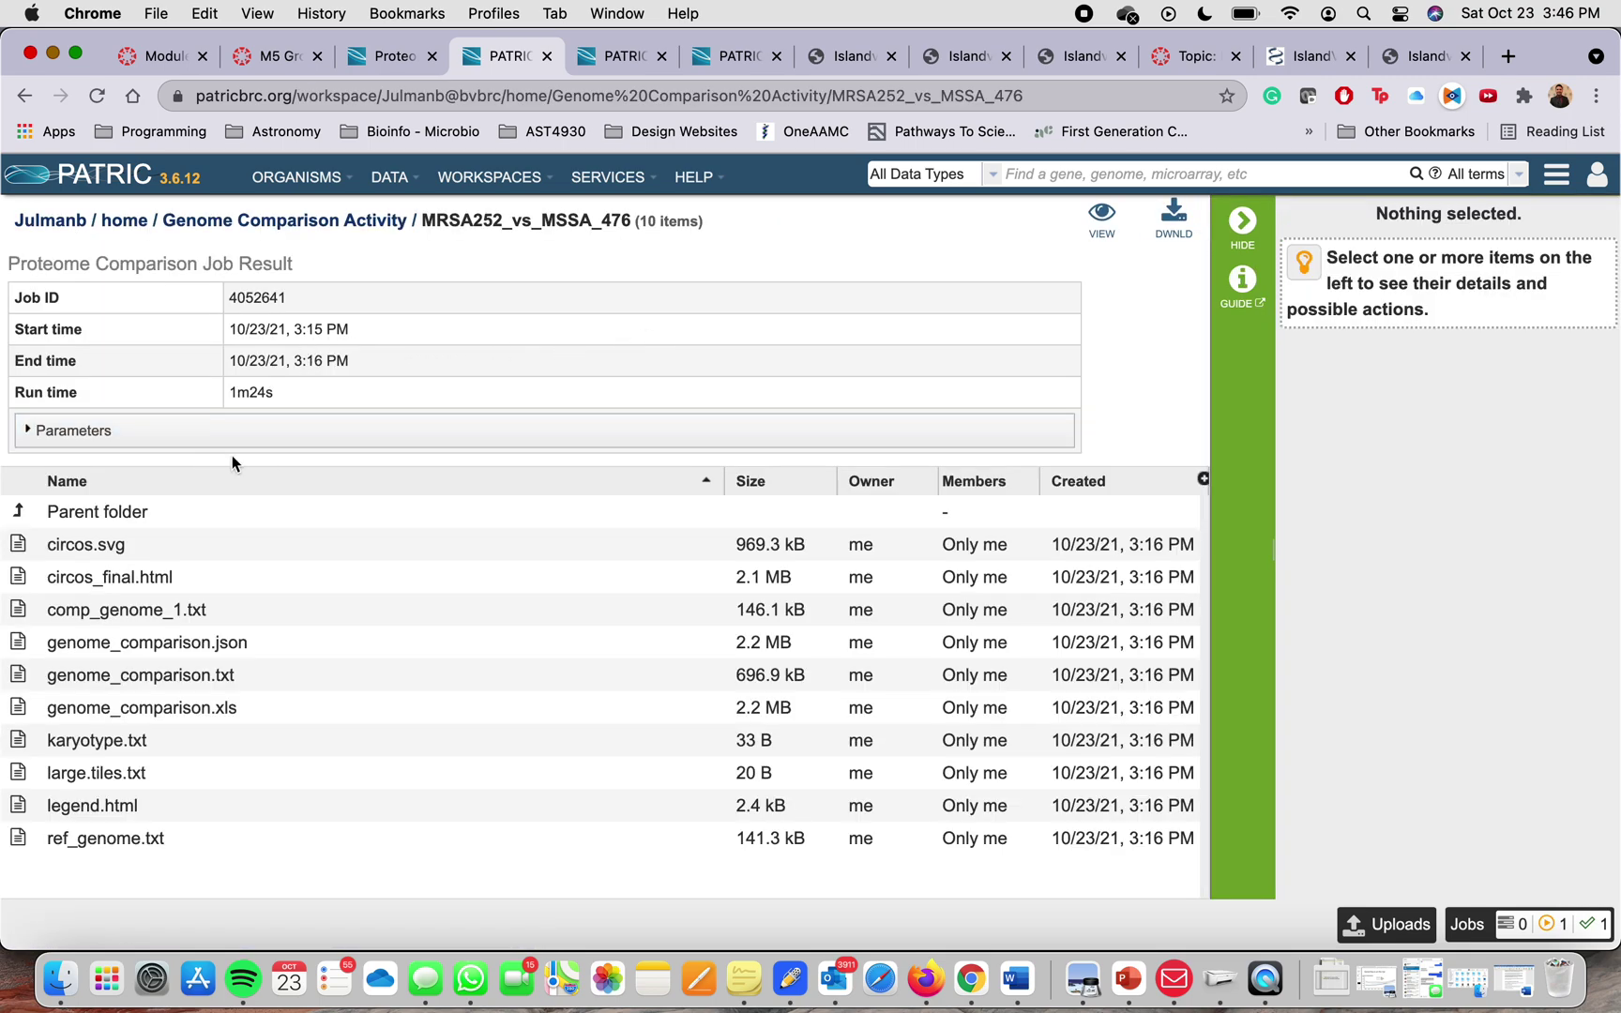
Open circos.svg from the MRSA252_vs_MSSA_476 result files to view the circular comparison plot.
scroll(425, 460, "down", 1)
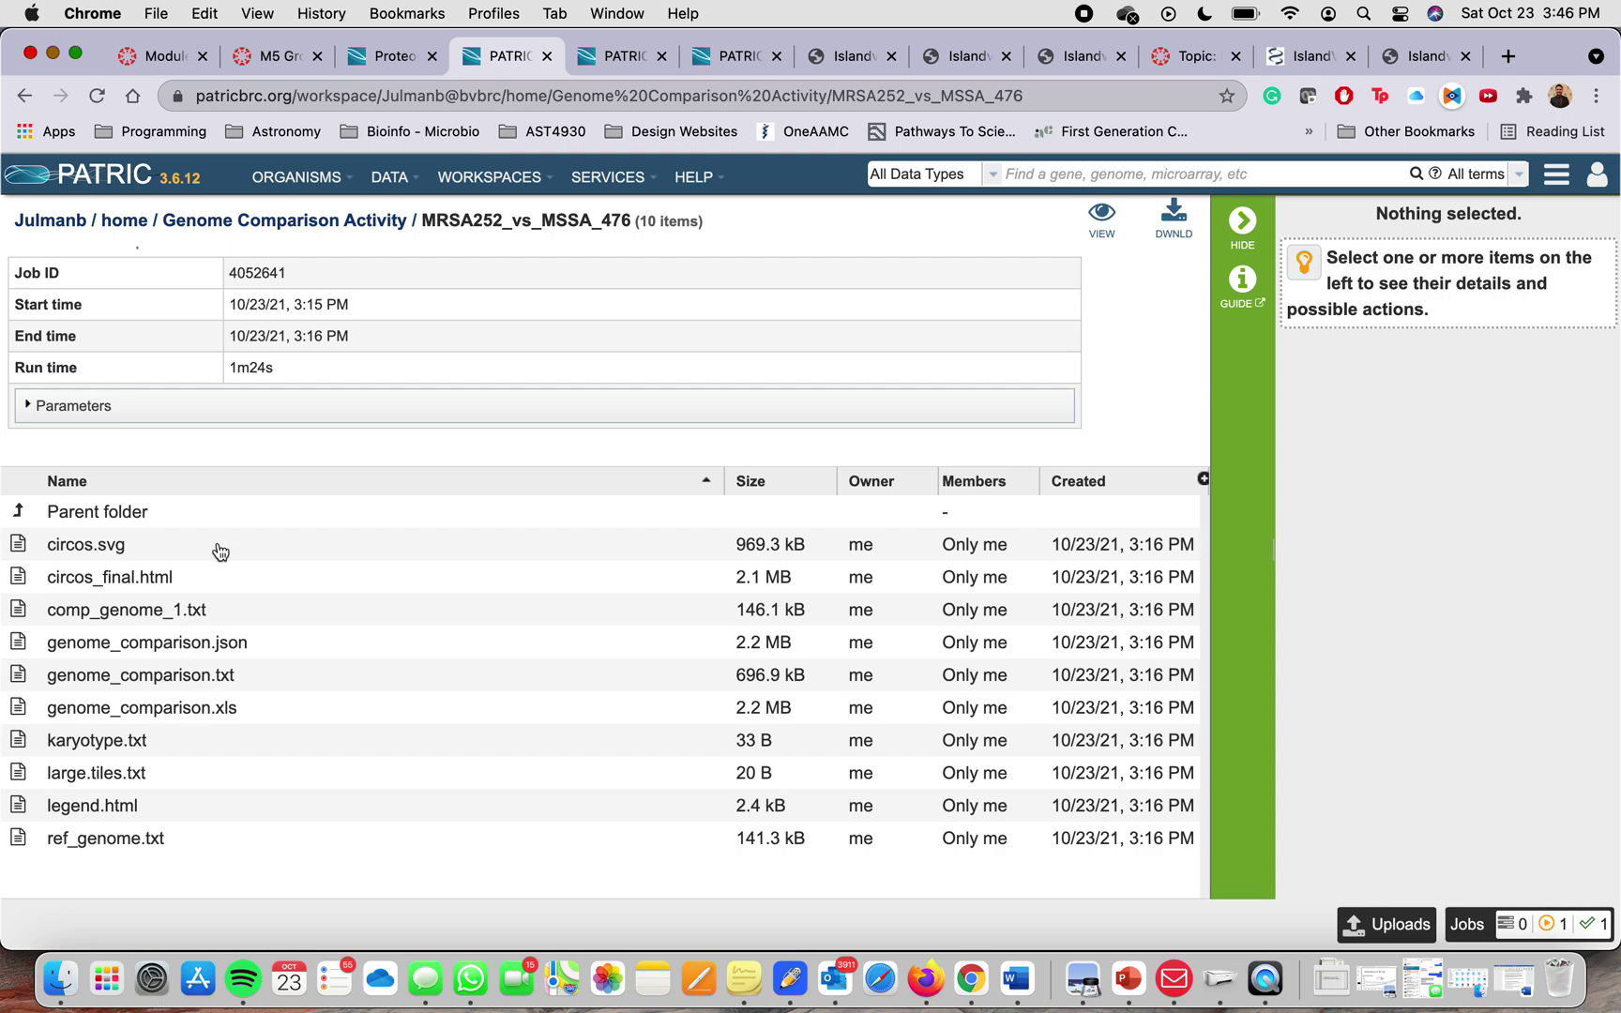
left_click(113, 558)
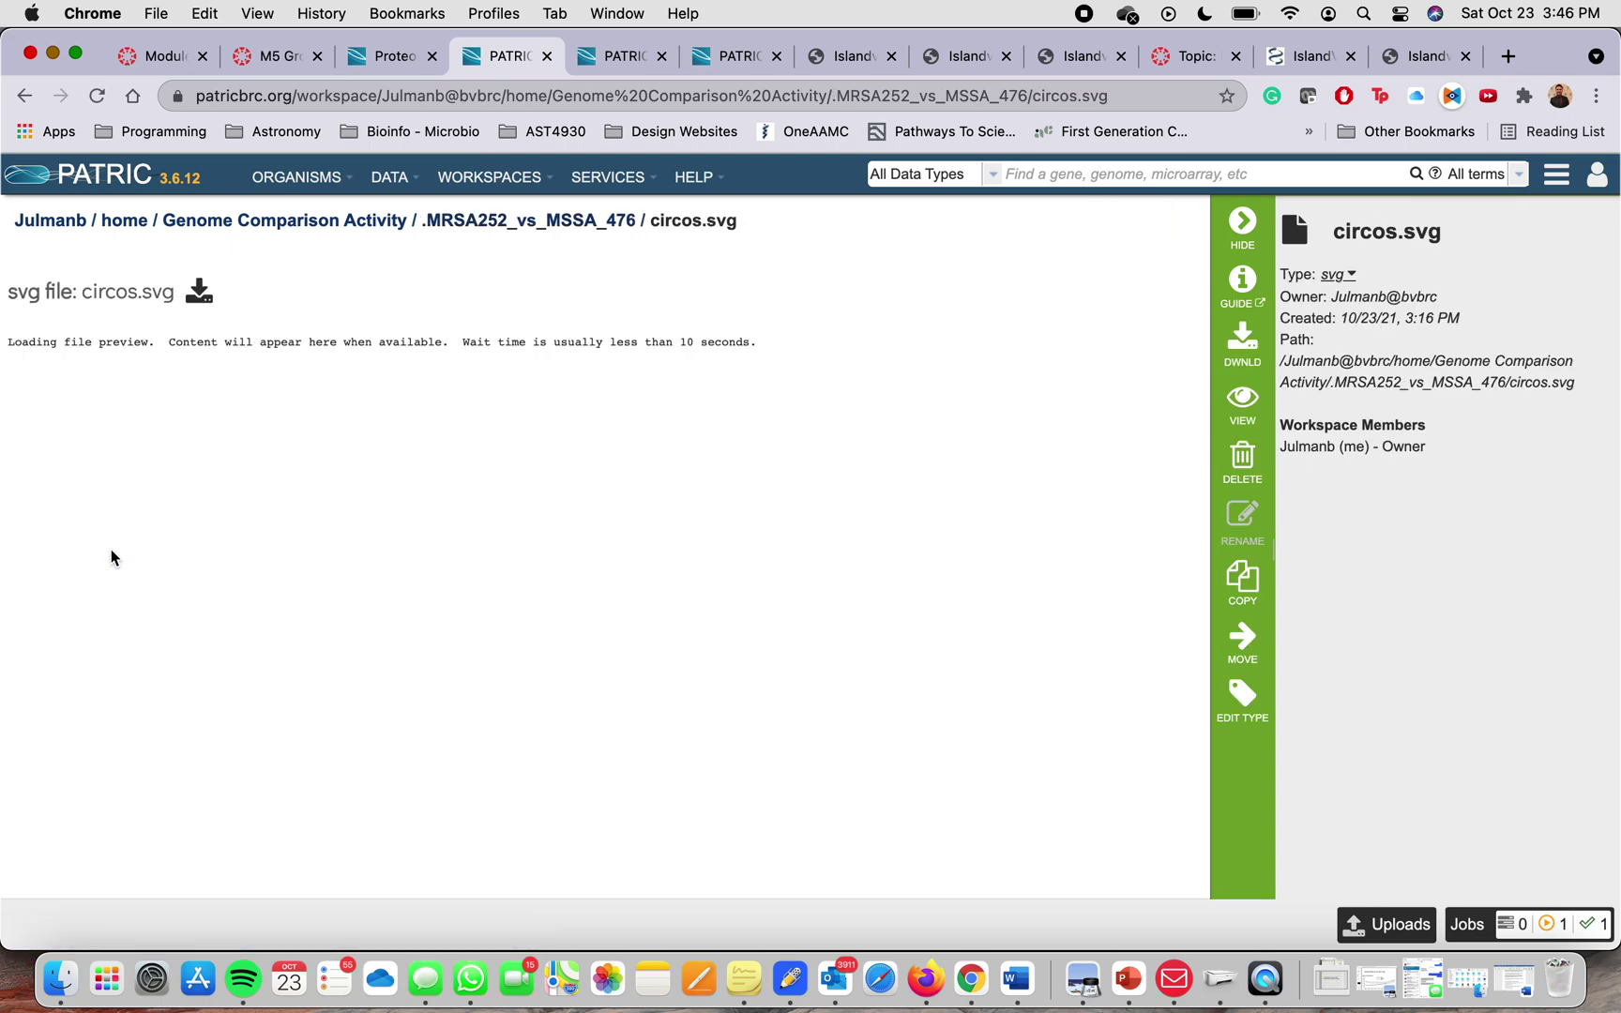
scroll(905, 423, "down", 3)
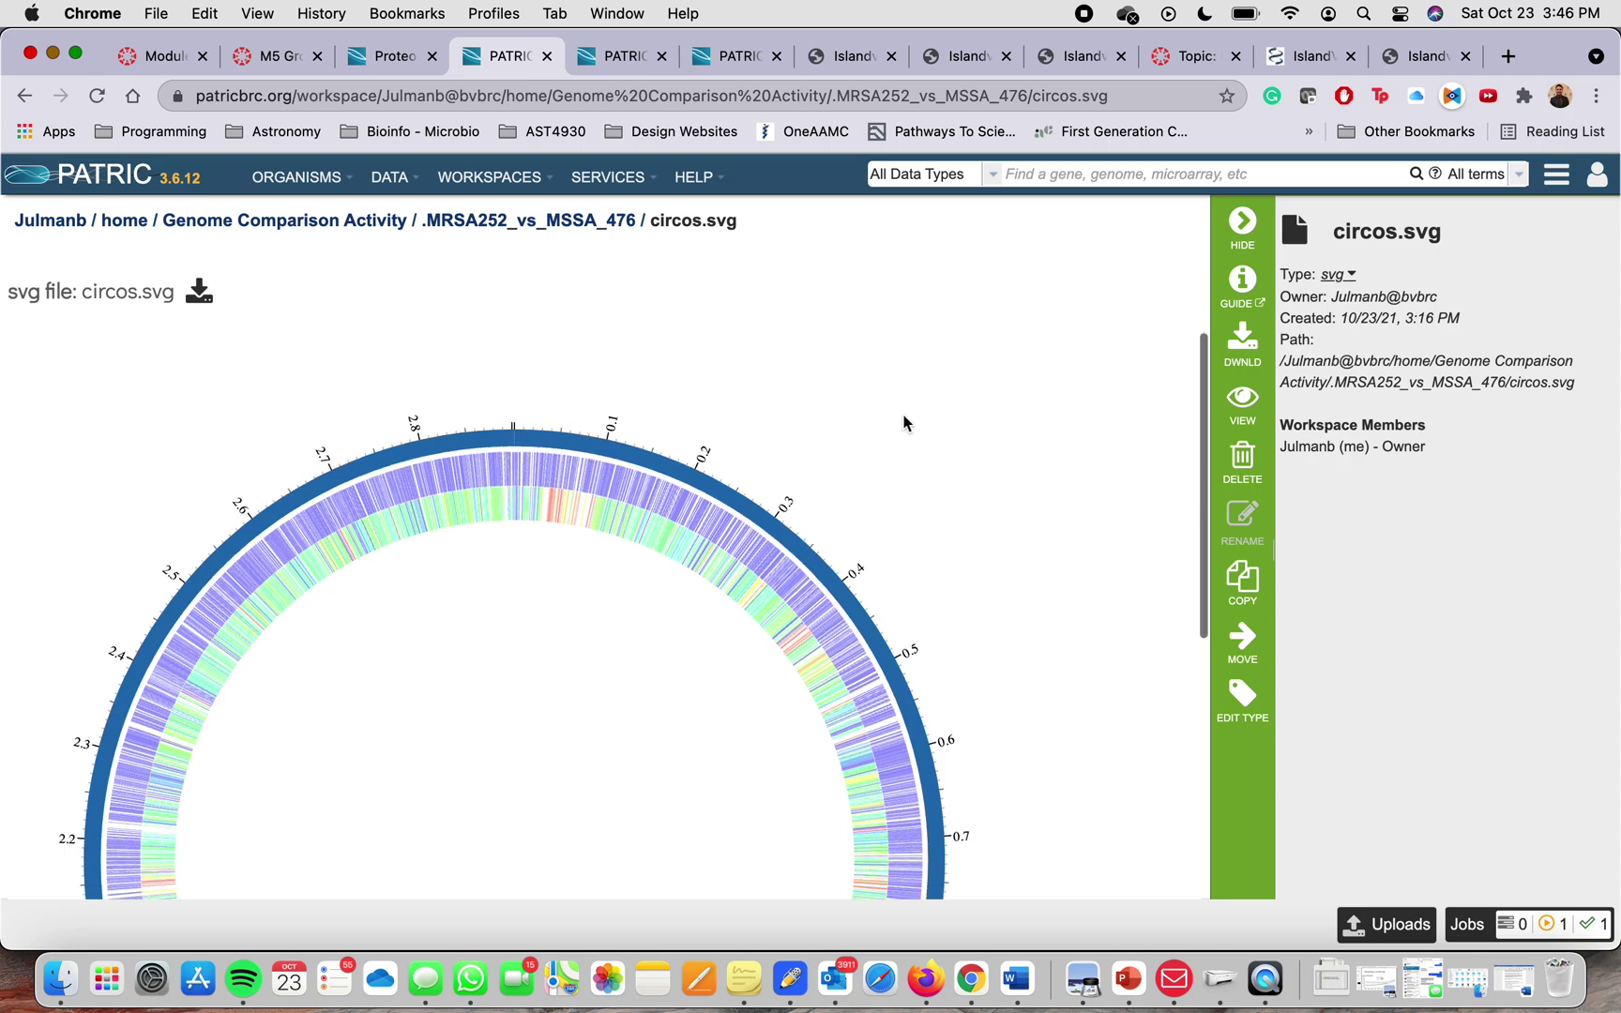